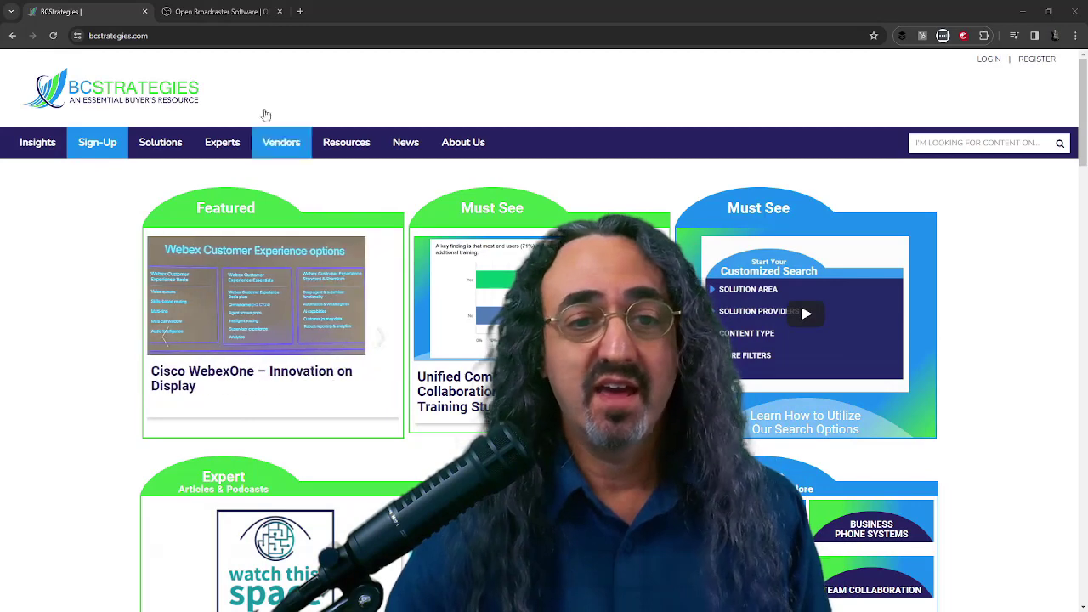
# Switch to the Open Broadcaster Software website already open in the browser
pyautogui.click(229, 10)
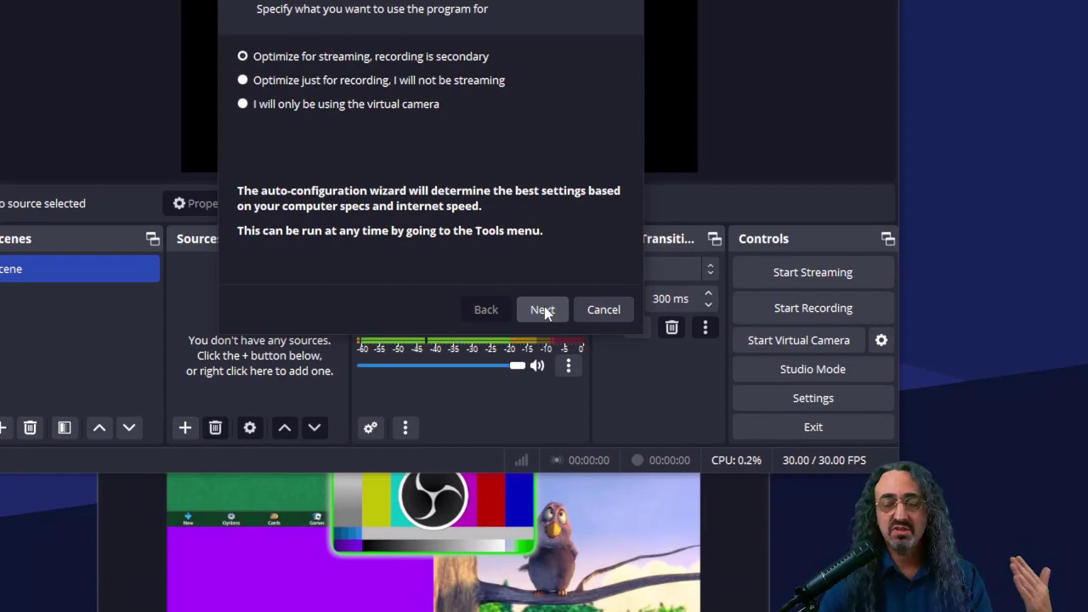
# Go through the auto-configuration wizard, optimizing for streaming, keeping the current 1920x1080 canvas and setting FPS to 30
pyautogui.click(543, 310)
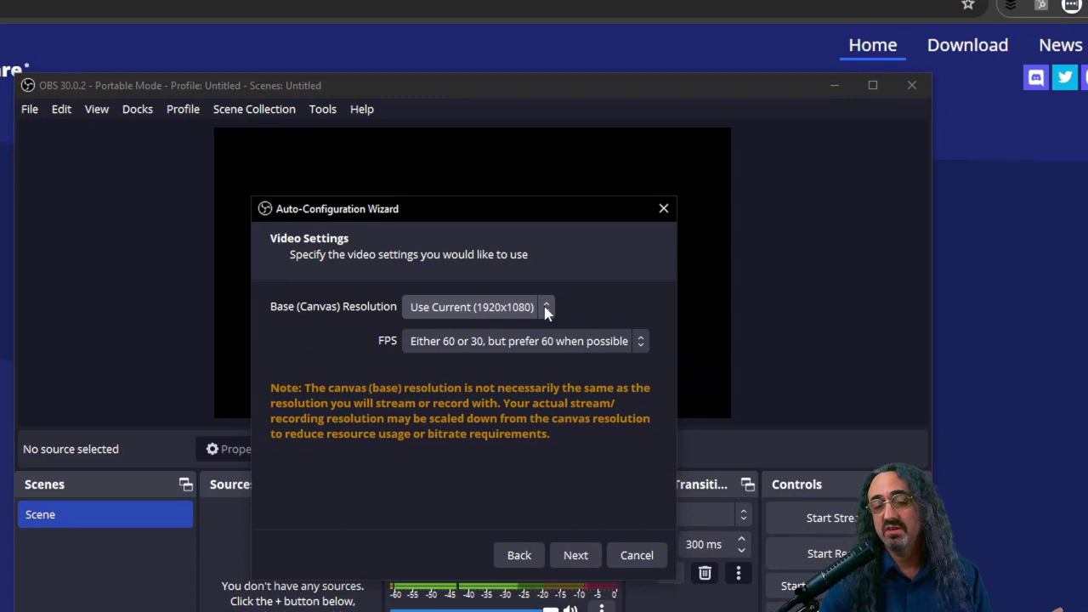
pyautogui.click(545, 308)
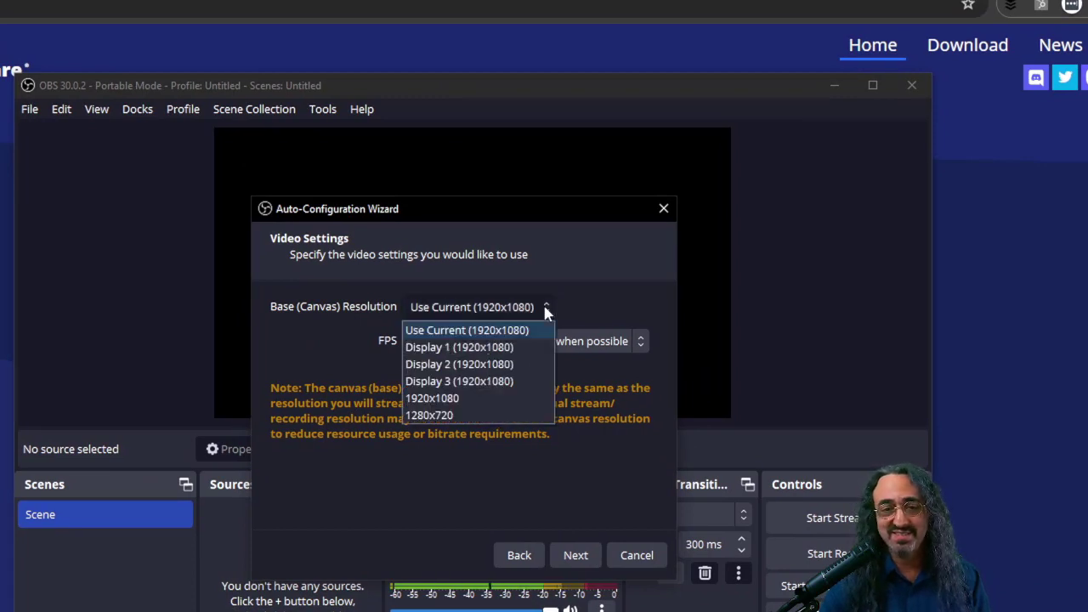
pyautogui.click(543, 311)
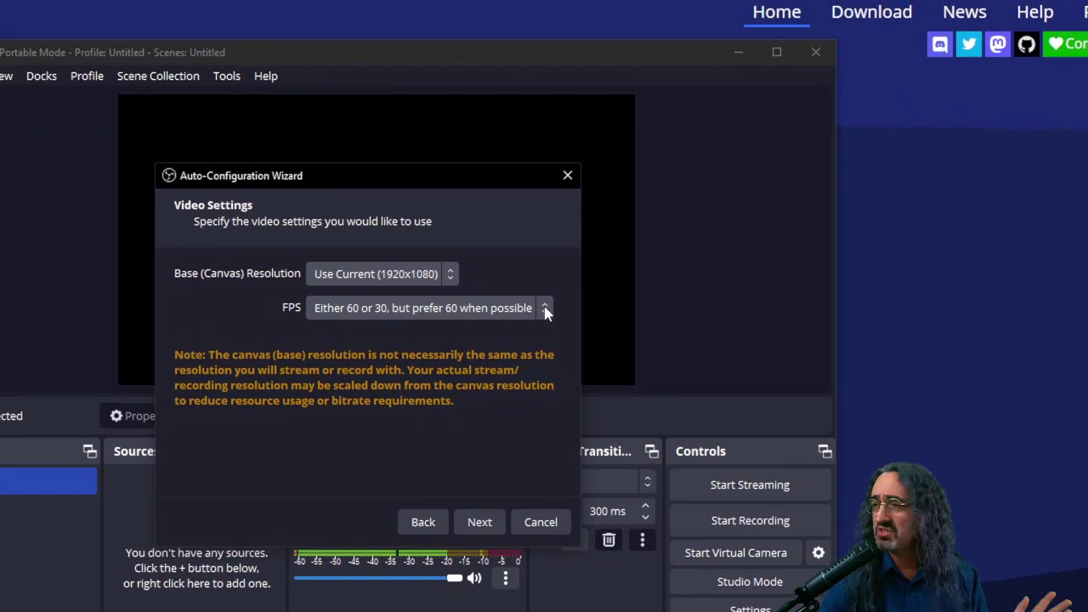
pyautogui.click(545, 311)
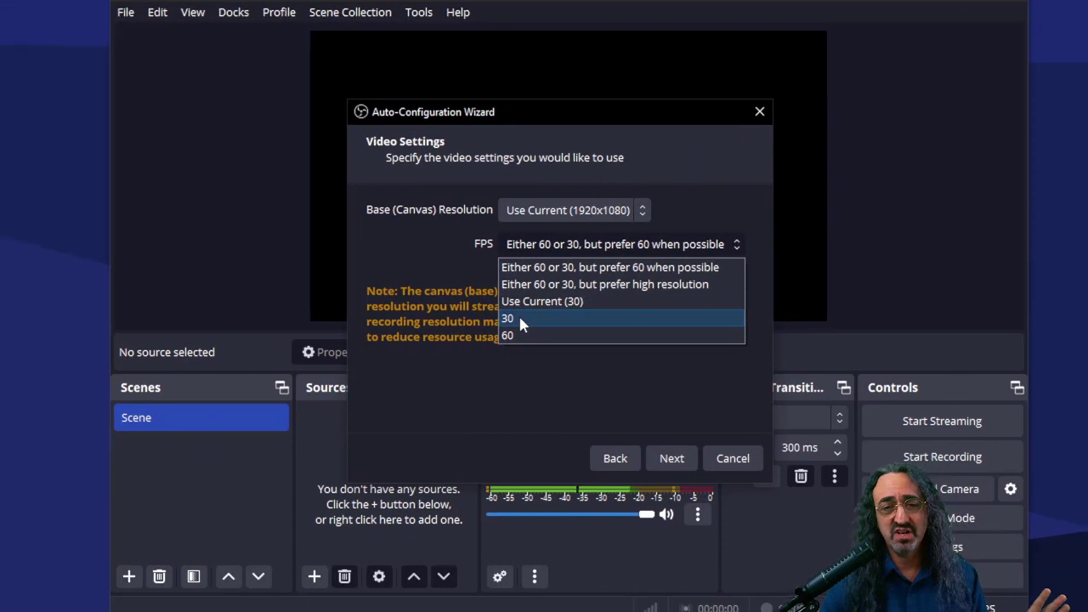
pyautogui.click(322, 380)
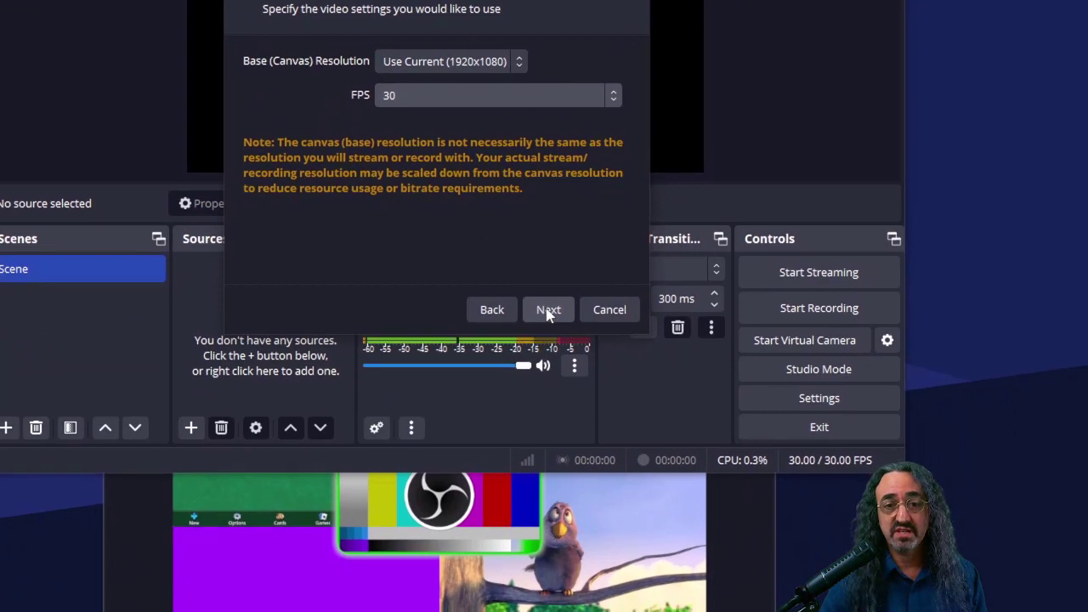
pyautogui.click(548, 313)
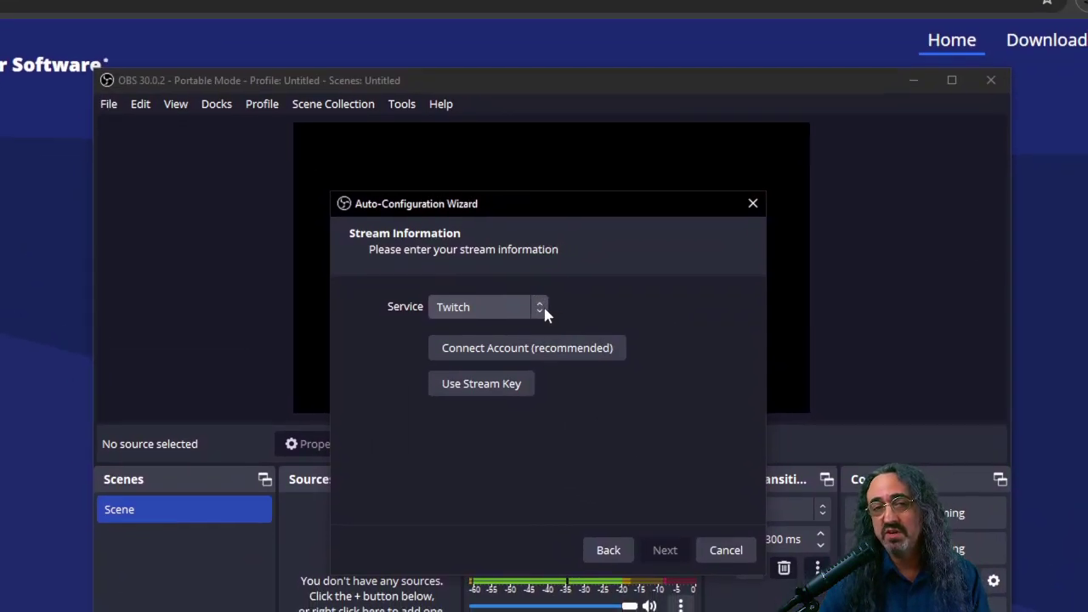
# Check the wizard's available streaming services and close the auto-configuration wizard without choosing one
pyautogui.click(543, 310)
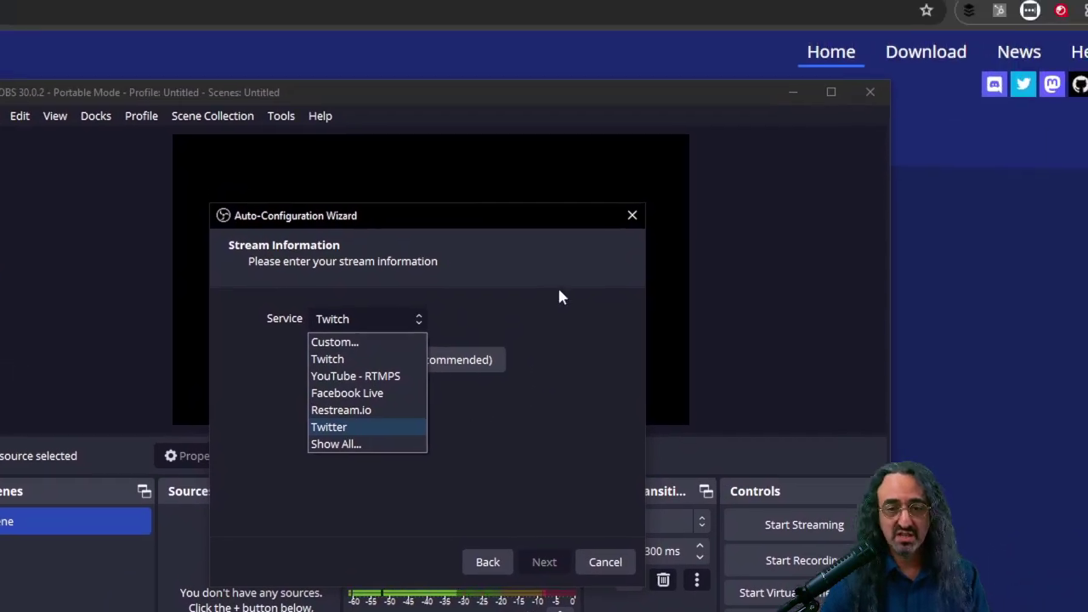
pyautogui.click(549, 258)
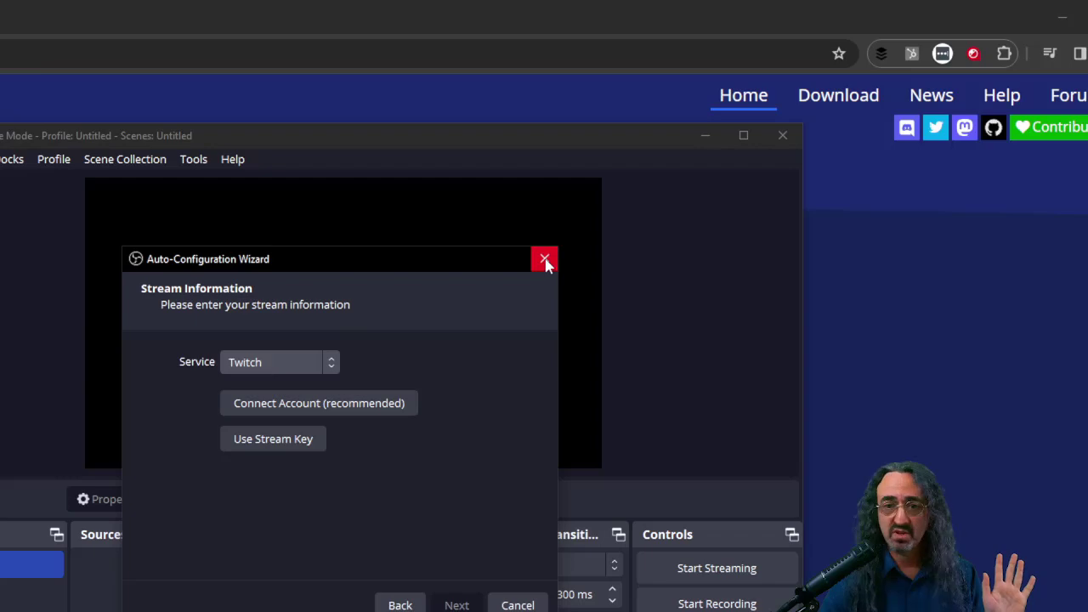
pyautogui.click(549, 259)
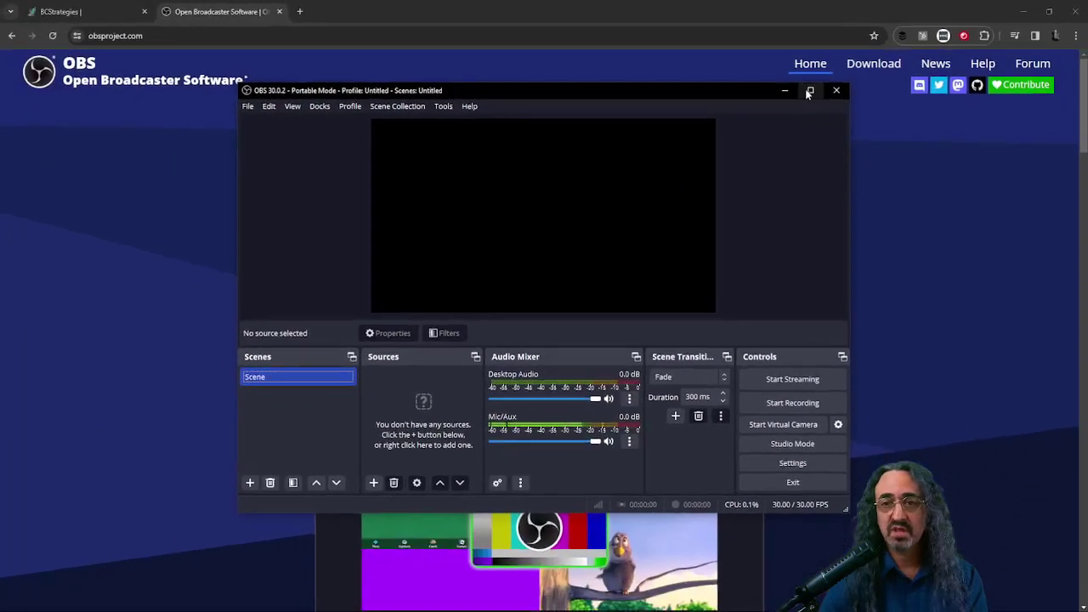
# Maximize the OBS window and try the Scenes dock beside the preview, returning it next to Sources and widening it
pyautogui.click(798, 100)
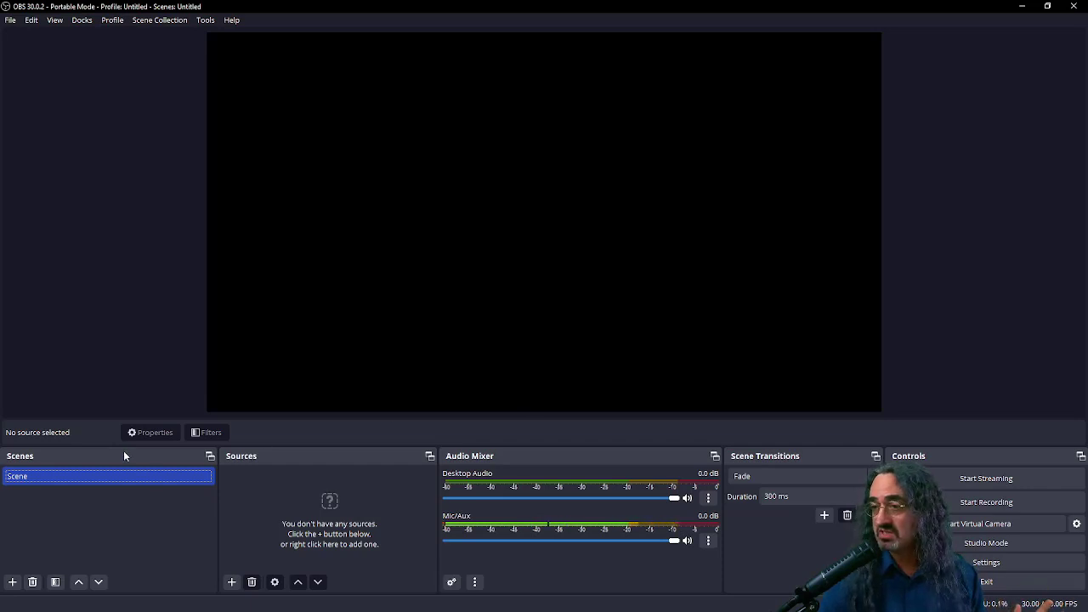
pyautogui.moveTo(119, 461); pyautogui.dragTo(19, 213)
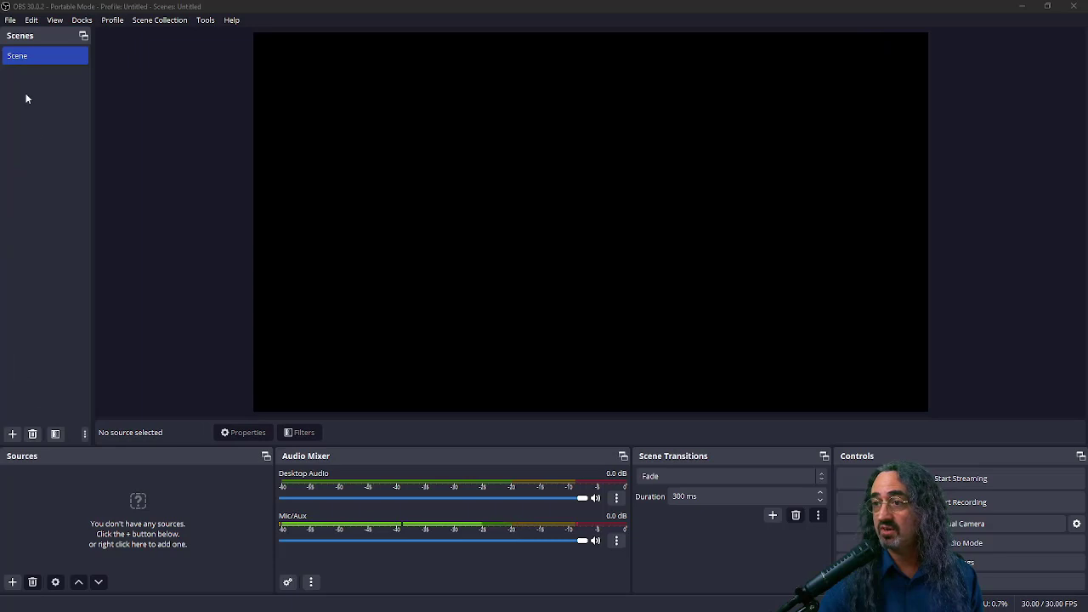
pyautogui.moveTo(29, 39); pyautogui.dragTo(4, 466)
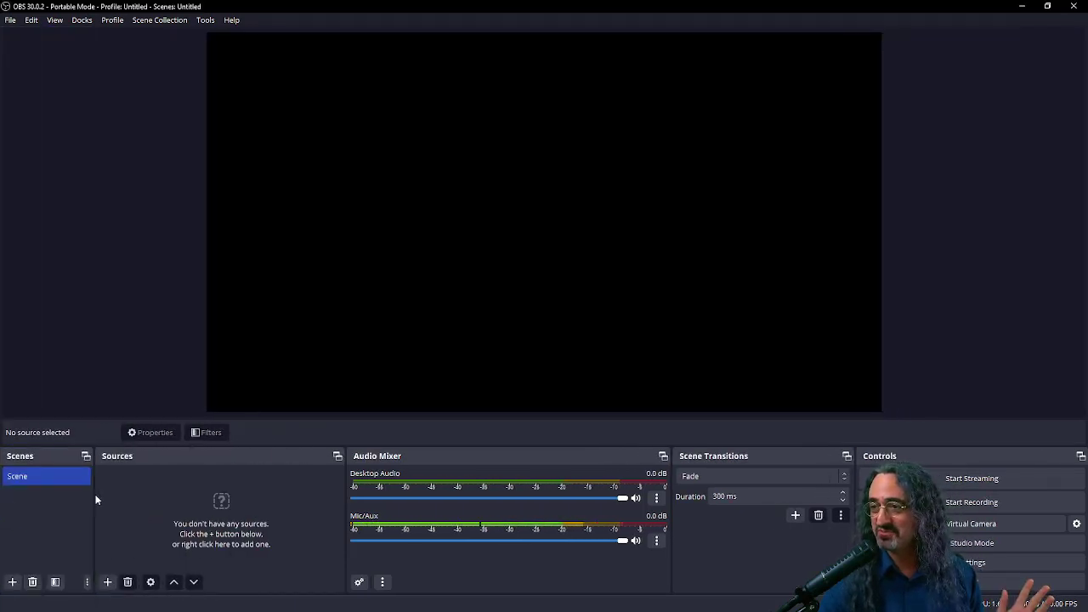
pyautogui.moveTo(94, 498); pyautogui.dragTo(146, 500)
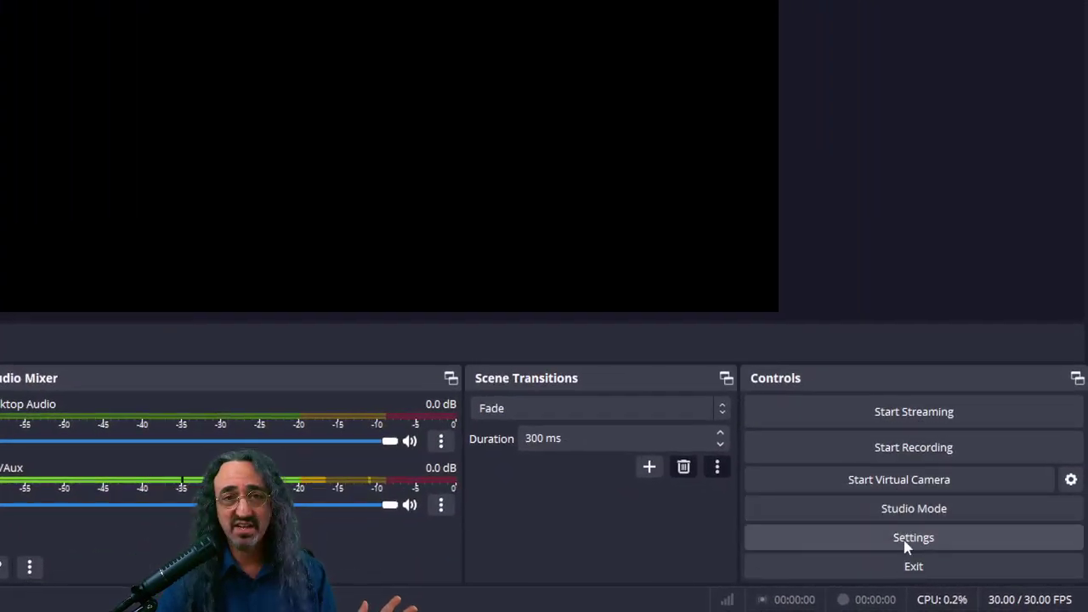
# Set the OBS theme to Dark and enable the confirmation dialog when starting streams in the general settings
pyautogui.click(907, 544)
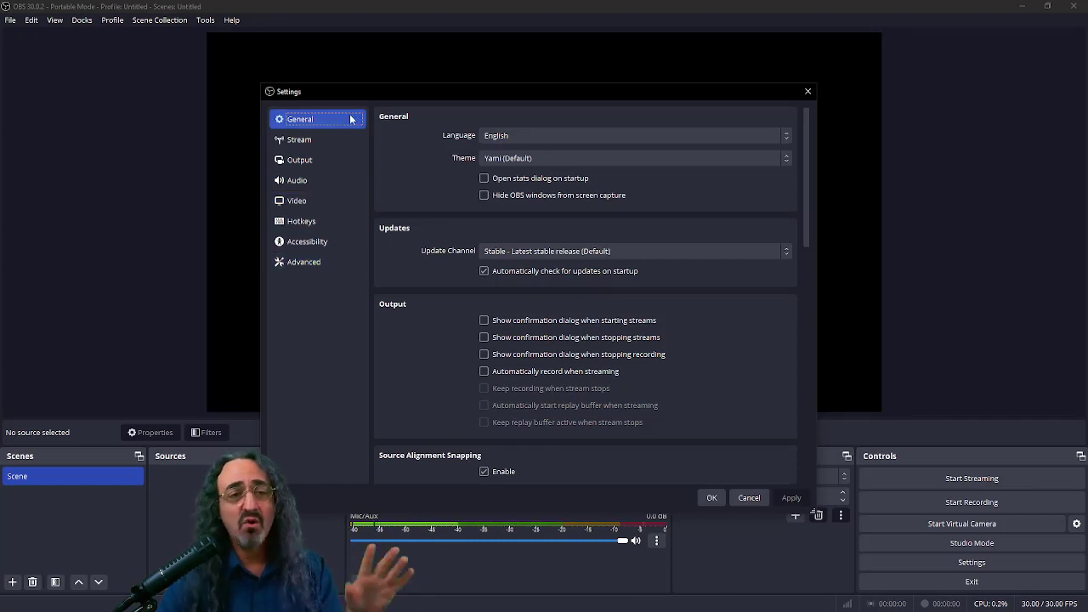
pyautogui.click(658, 158)
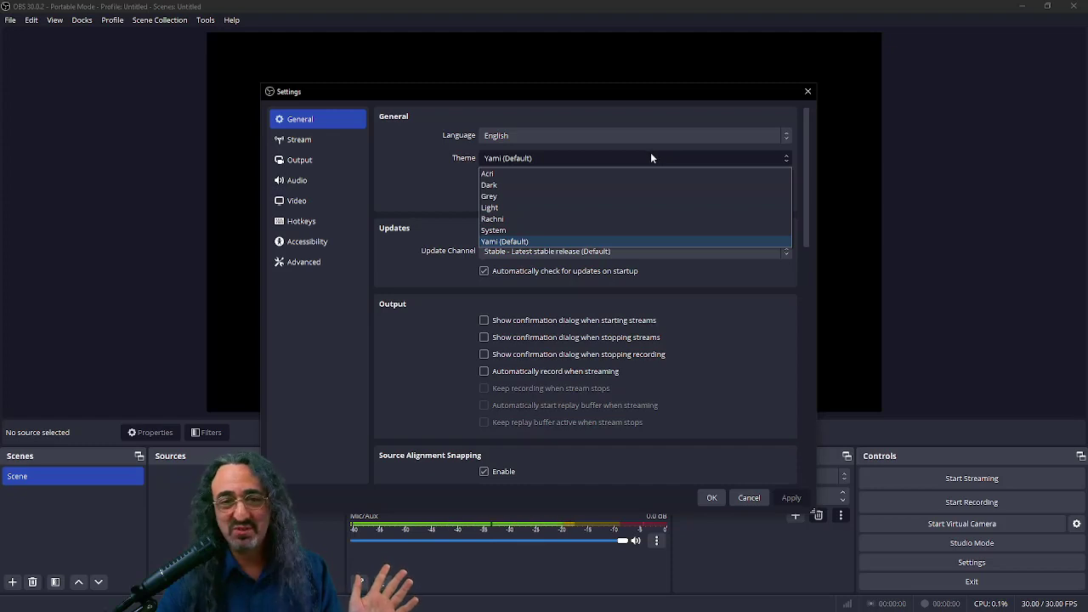
pyautogui.click(499, 185)
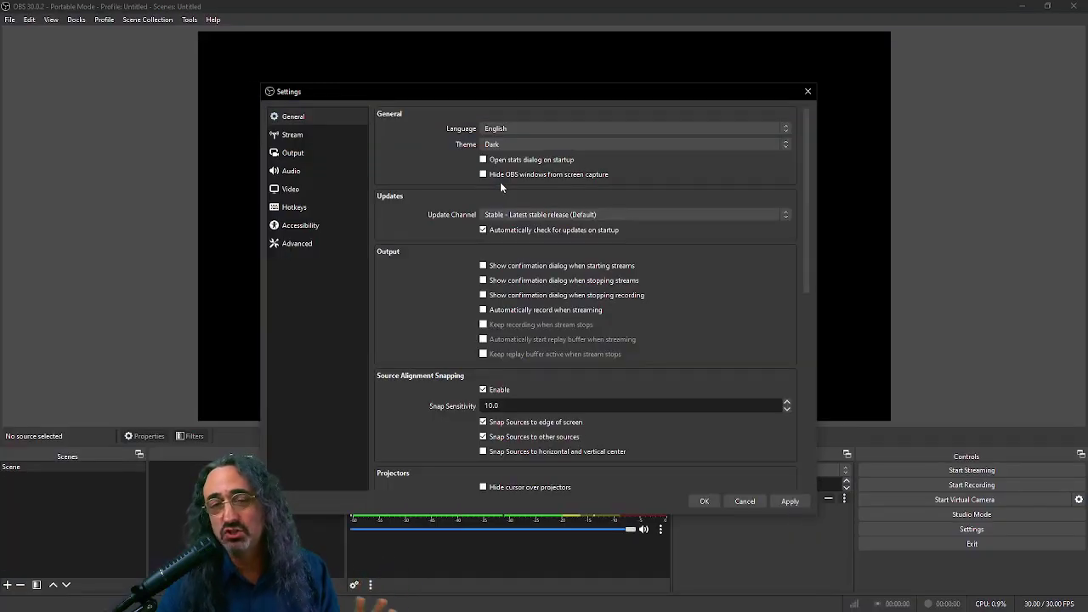
pyautogui.click(709, 501)
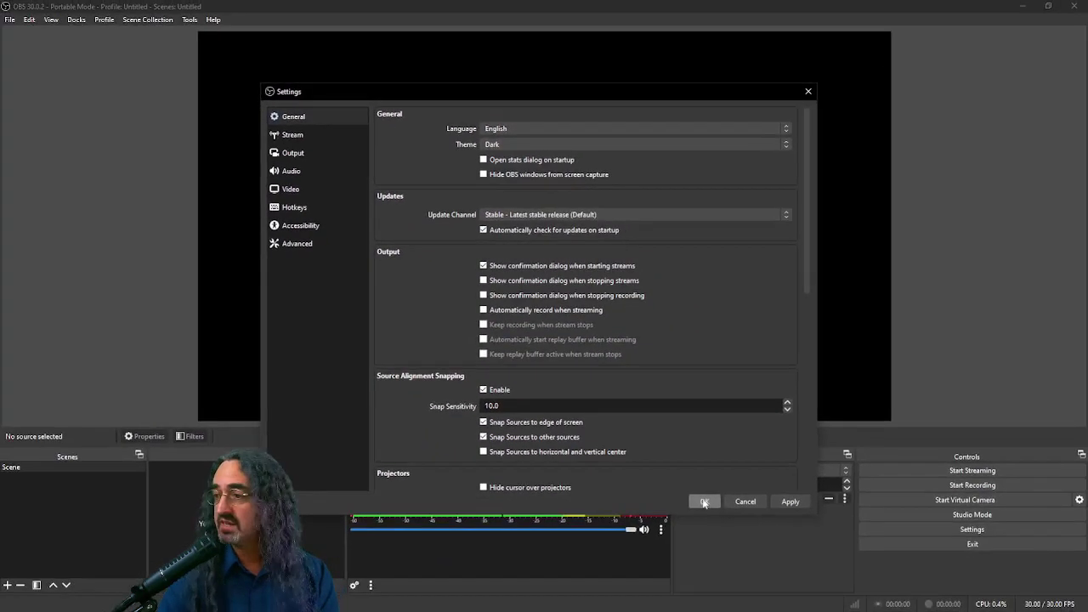
pyautogui.click(757, 579)
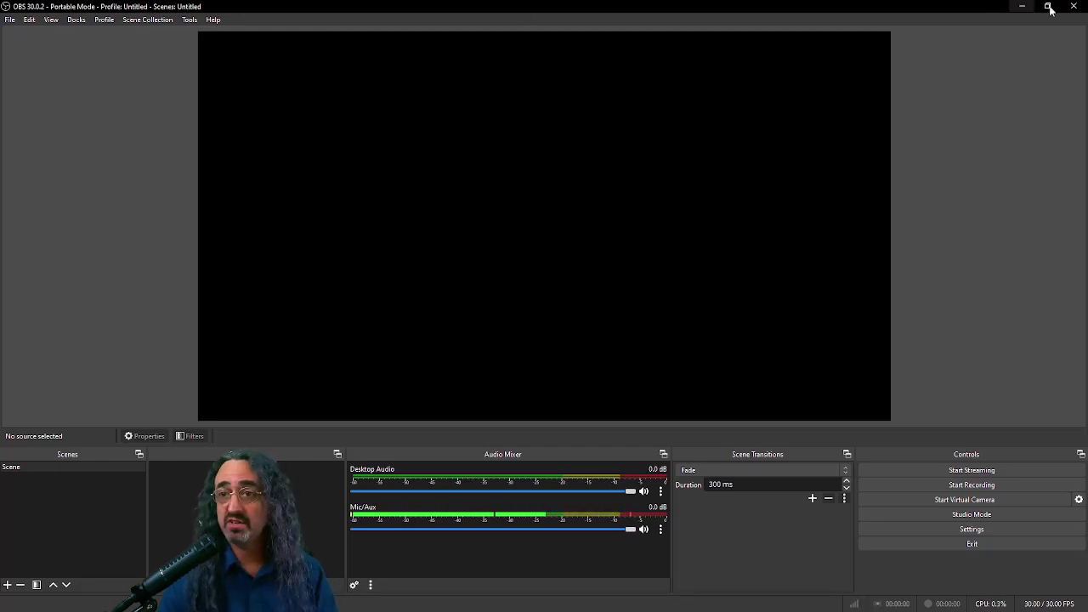
pyautogui.click(1021, 6)
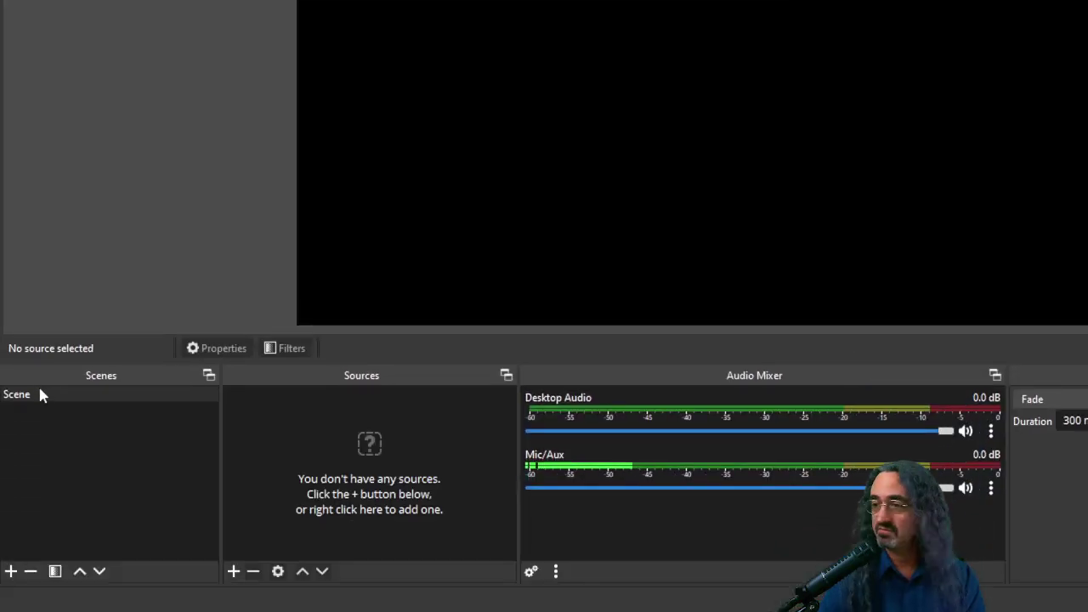
# Rename the existing scene to "Main Office"
pyautogui.rightClick(15, 397)
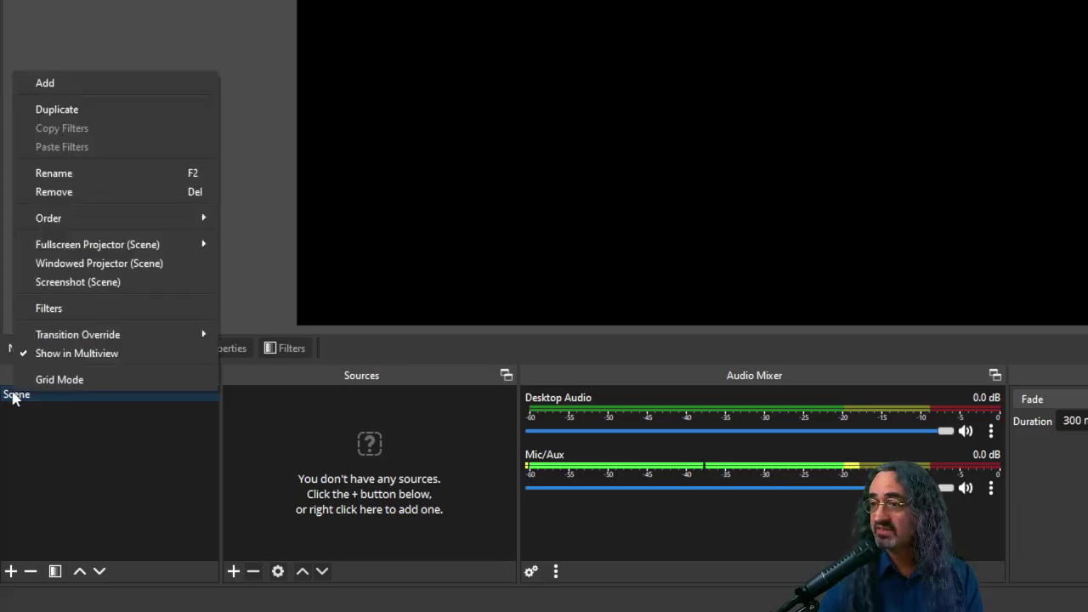
pyautogui.click(75, 176)
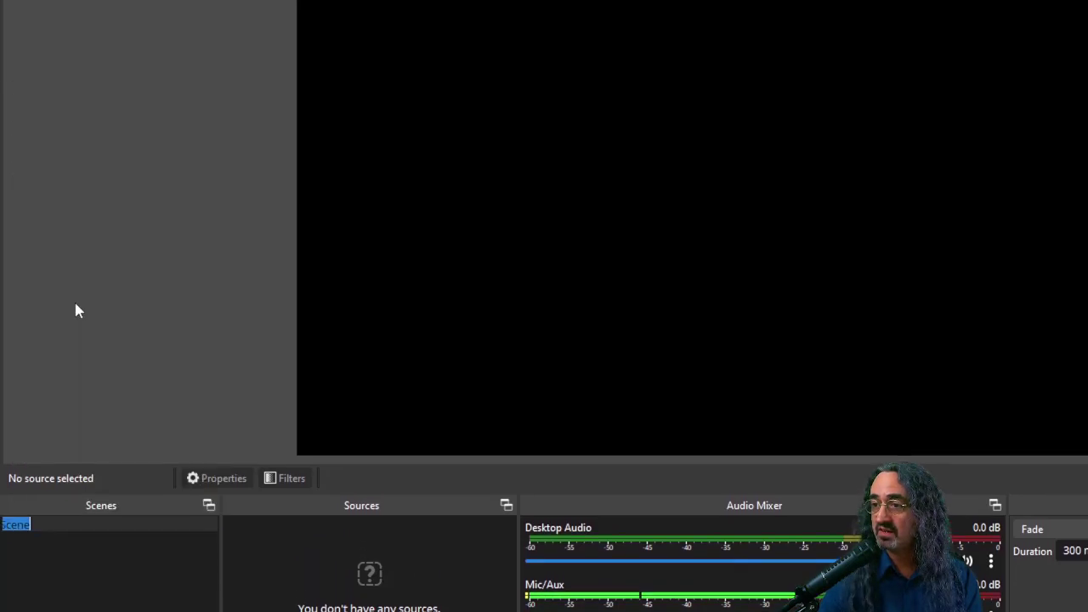
pyautogui.write('Main Office')
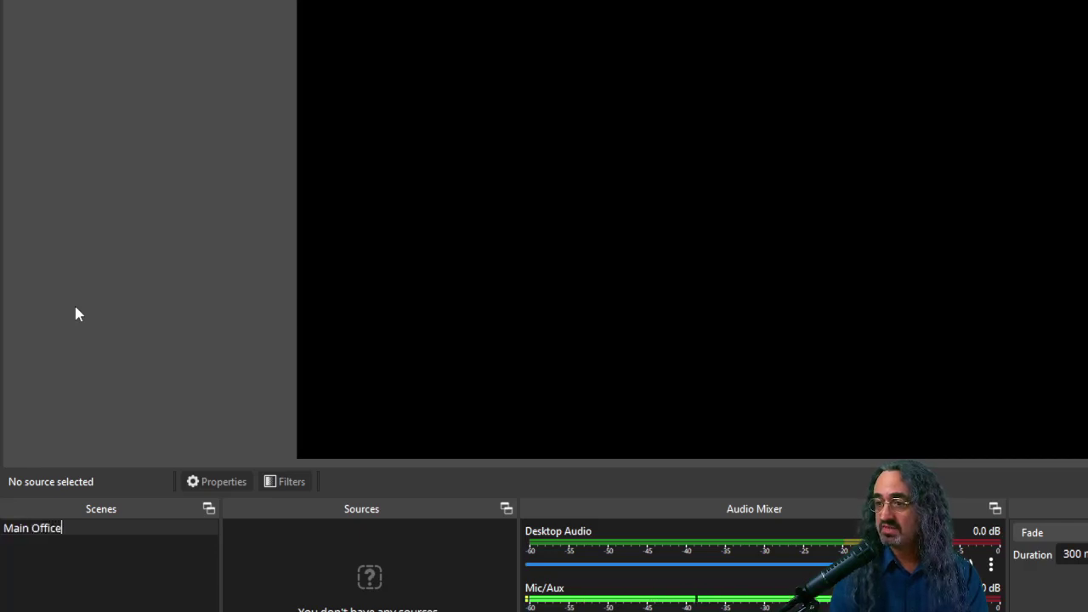
pyautogui.press('Return')
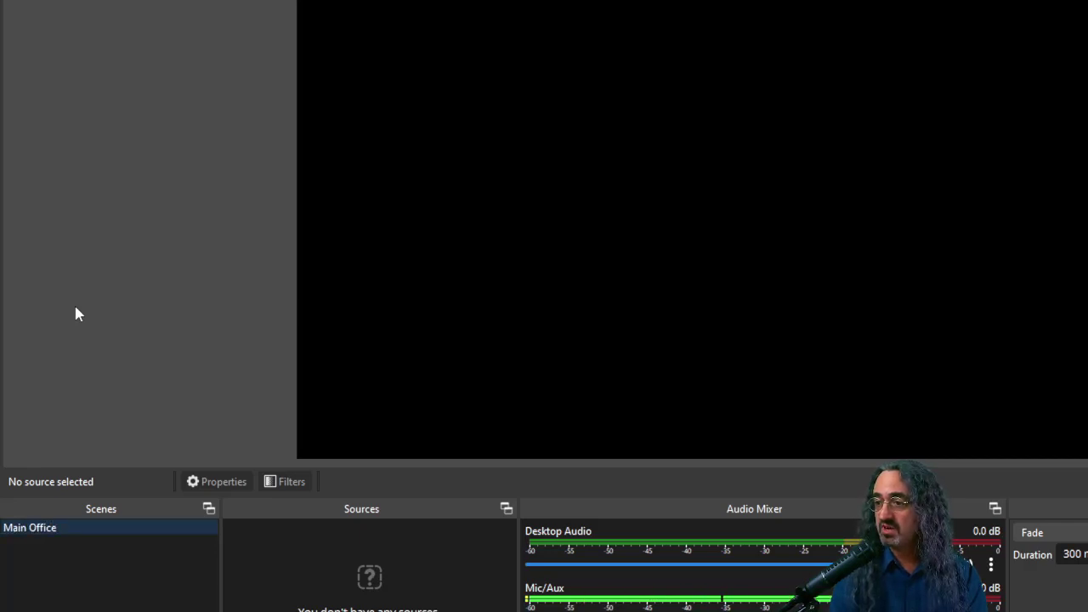
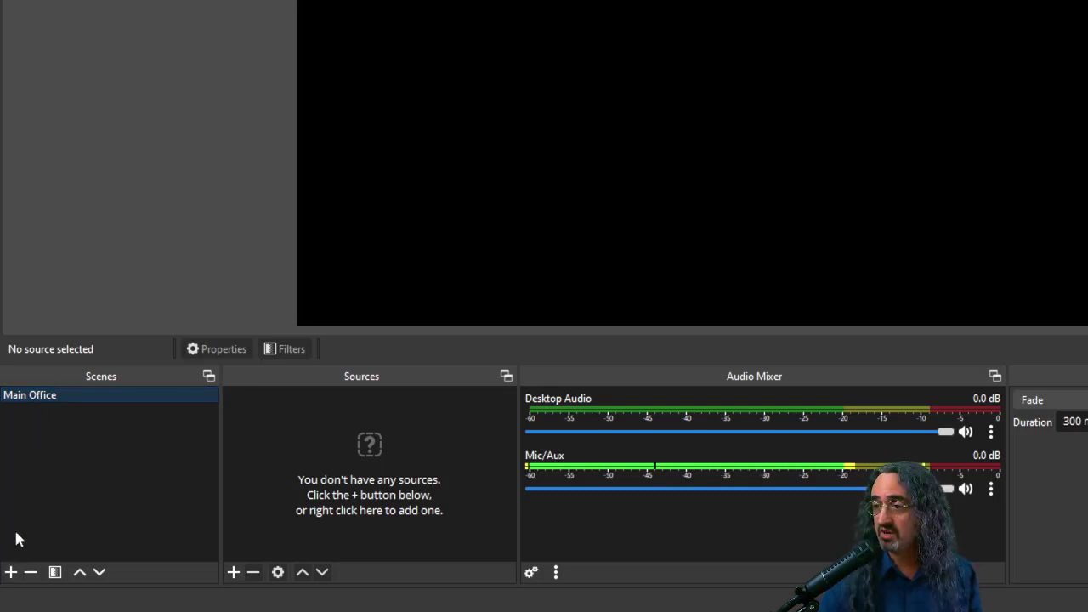
# Add a new scene named "Second Scene"
pyautogui.rightClick(20, 419)
pyautogui.click(25, 429)
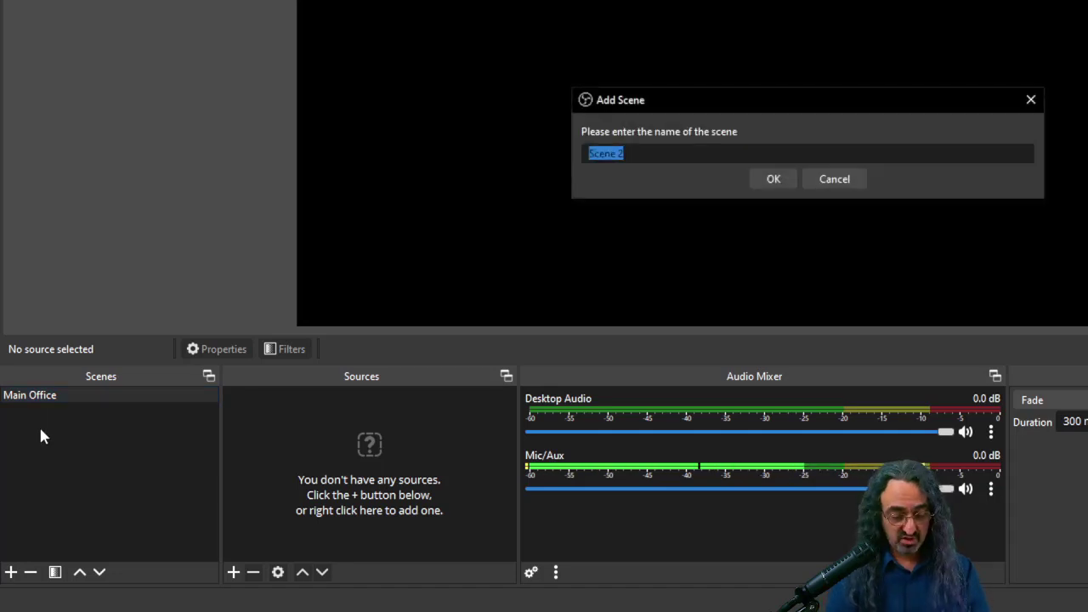
pyautogui.write('Second')
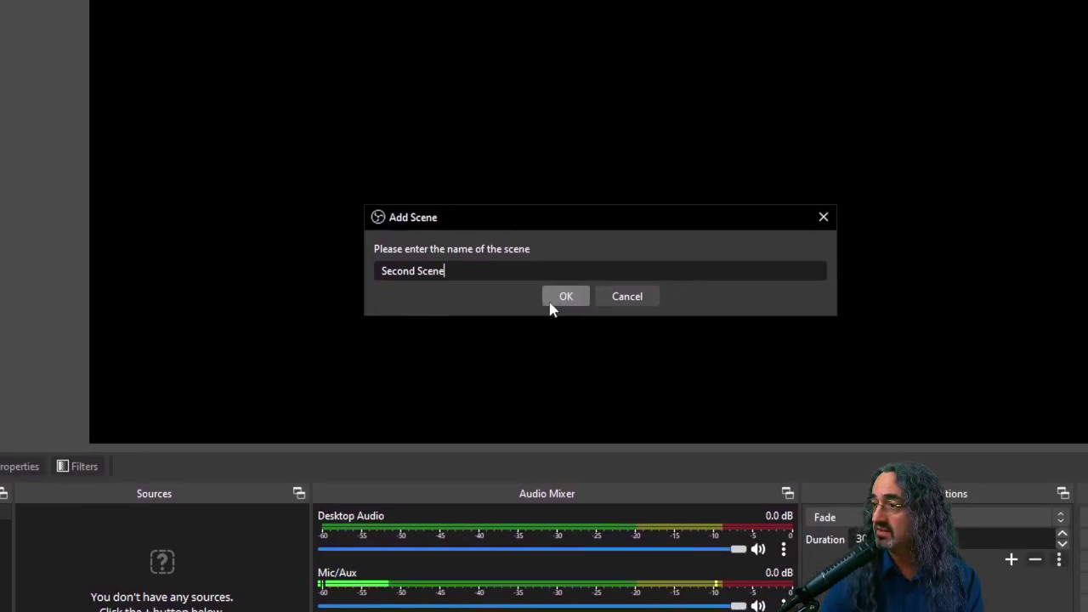
pyautogui.click(576, 289)
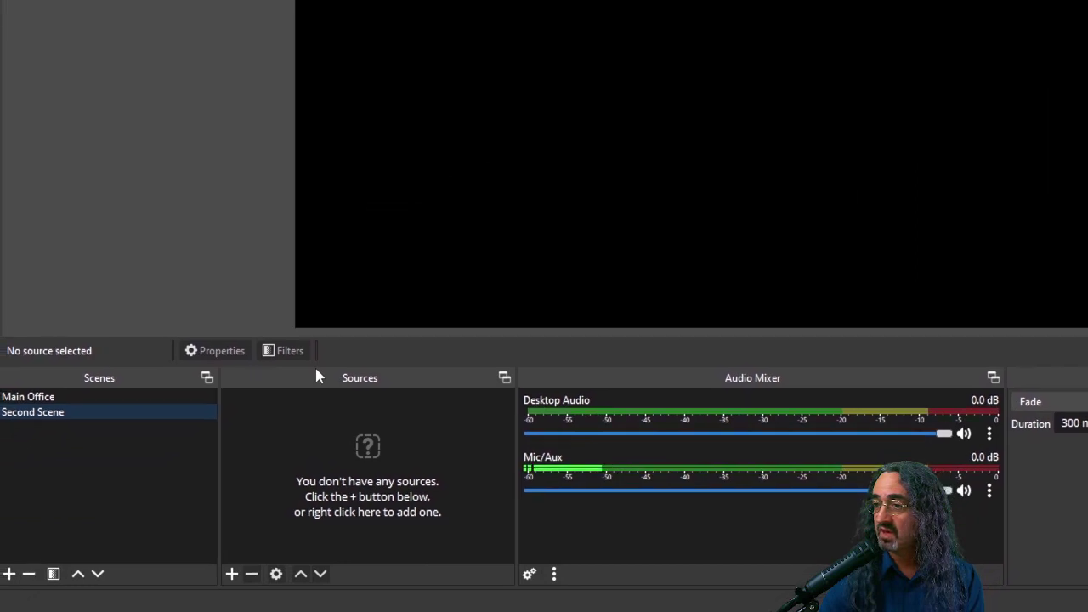
# Add a new browser source named "BcStrategies" to the Main Office scene
pyautogui.click(63, 395)
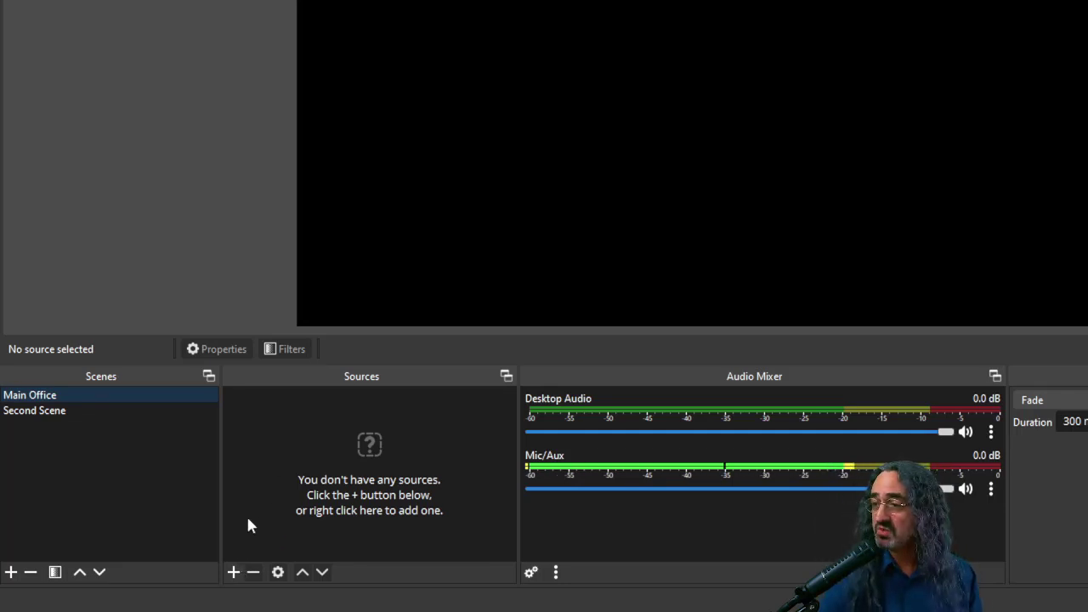
pyautogui.rightClick(248, 434)
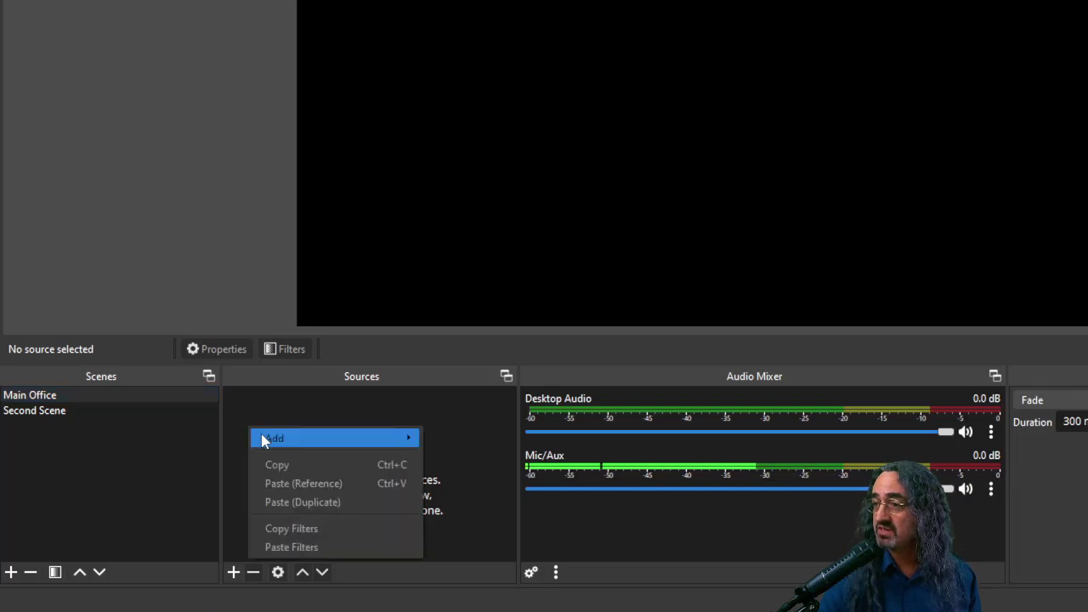
pyautogui.moveTo(264, 440)
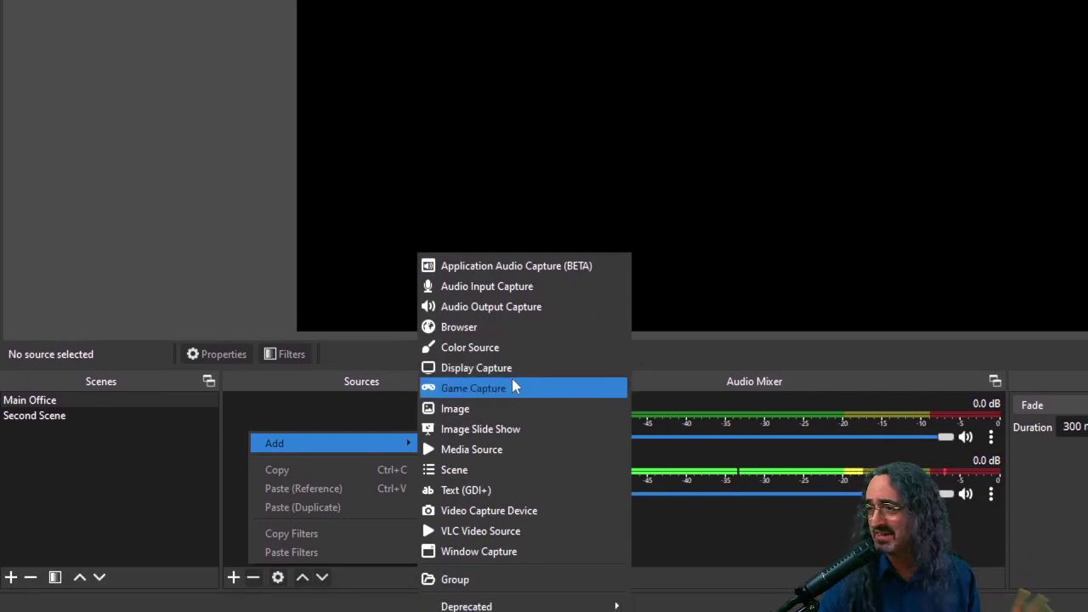
pyautogui.click(490, 328)
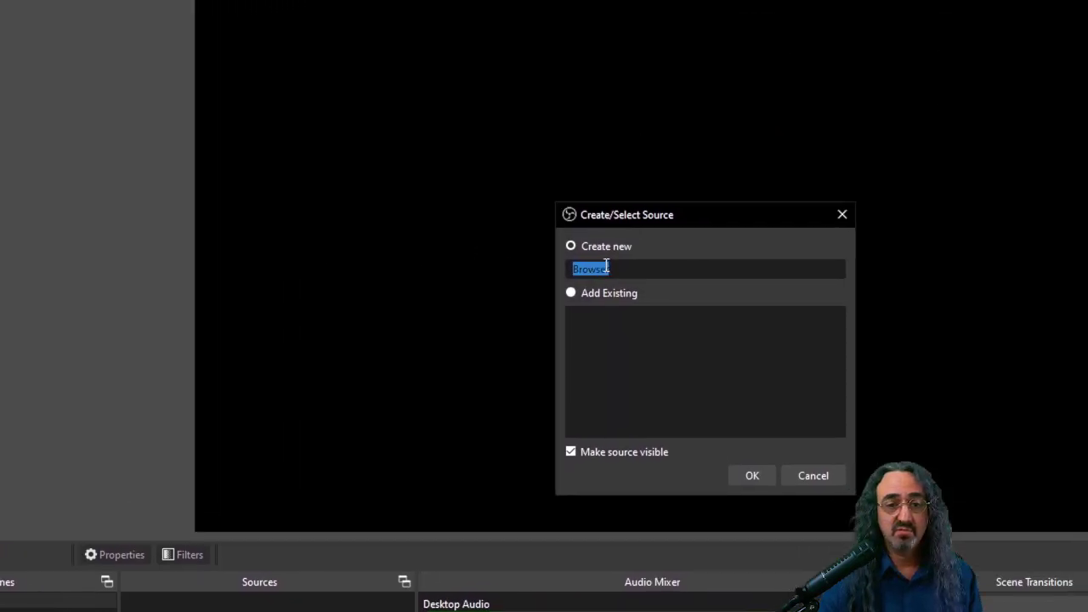
pyautogui.click(675, 161)
pyautogui.moveTo(578, 305); pyautogui.dragTo(525, 303)
pyautogui.write('Bc')
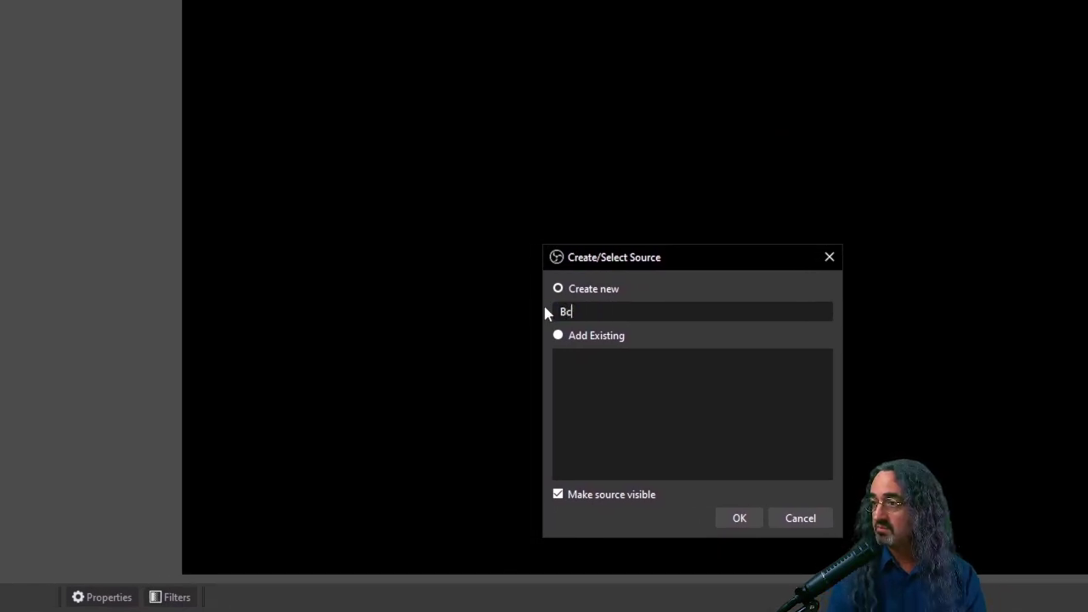
pyautogui.write('Strategi')
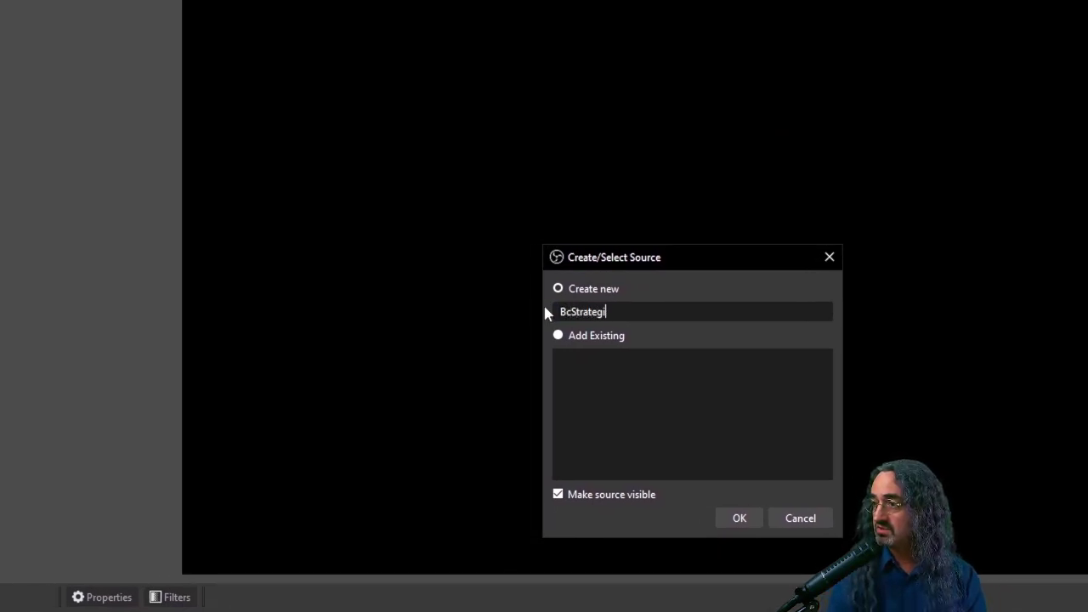
pyautogui.write('es')
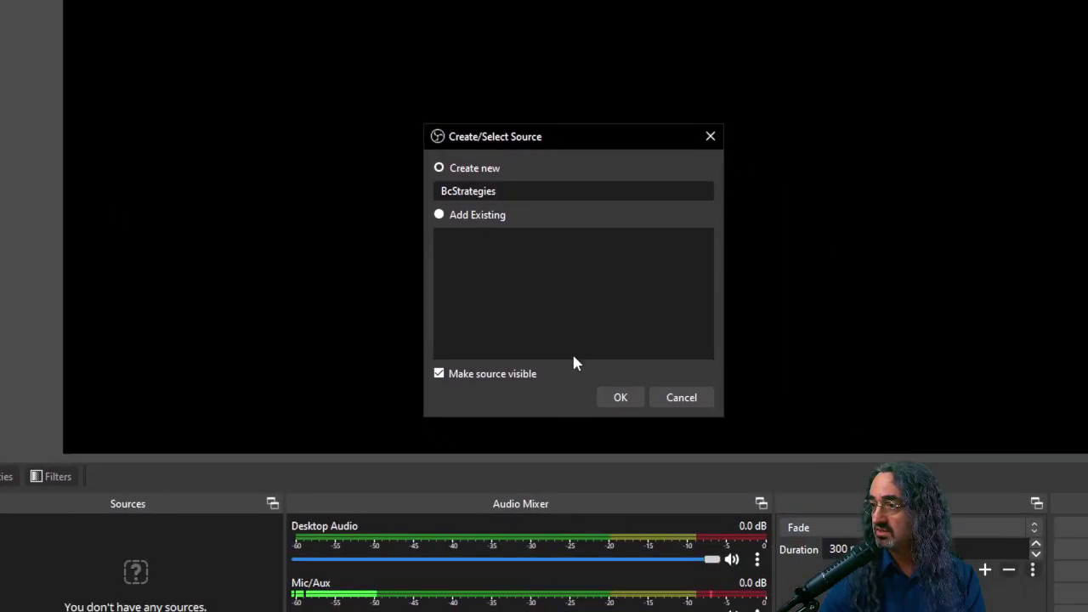
pyautogui.click(621, 397)
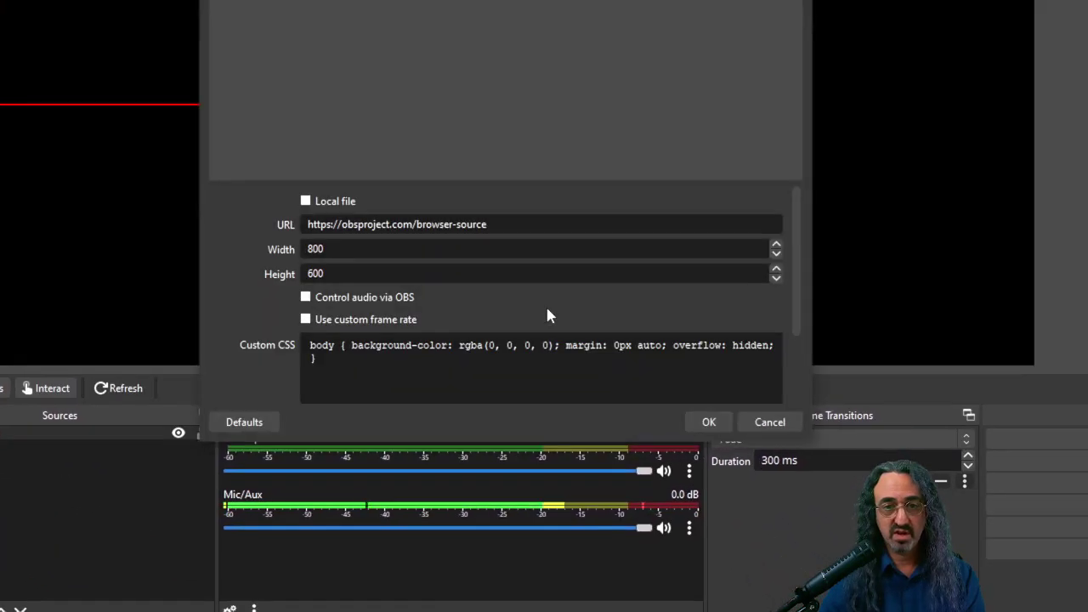
pyautogui.moveTo(488, 224); pyautogui.dragTo(348, 224)
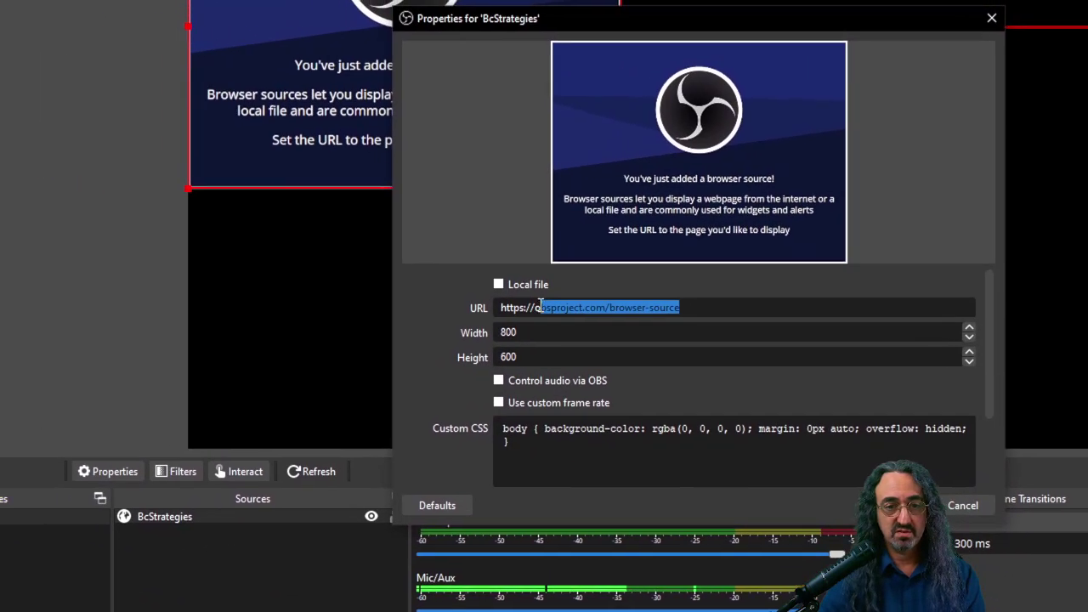
pyautogui.moveTo(536, 308); pyautogui.dragTo(694, 307)
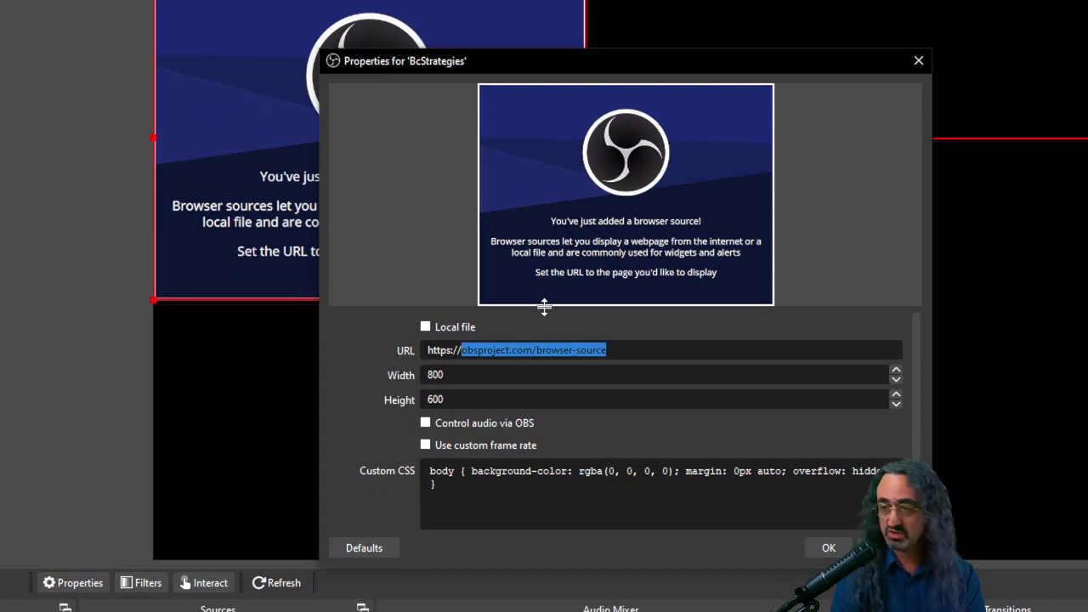
pyautogui.write('B')
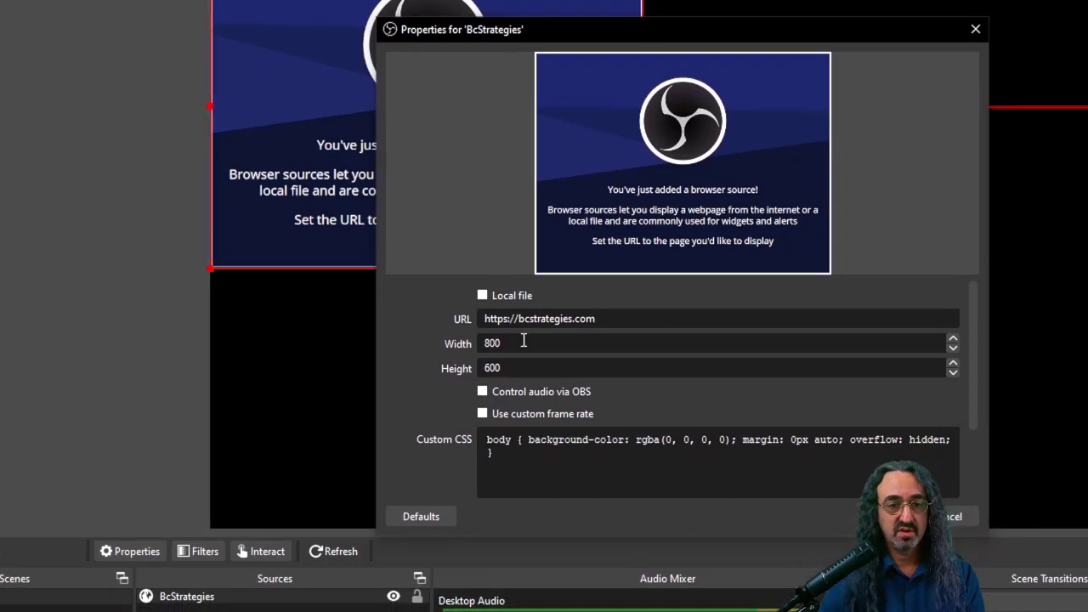
pyautogui.doubleClick(448, 375)
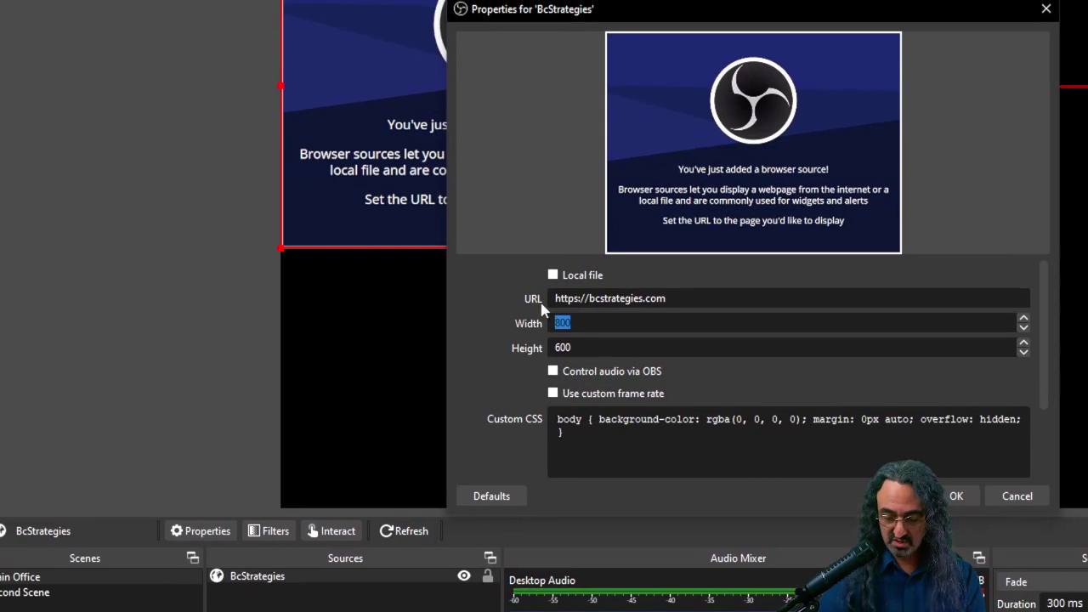
pyautogui.write('1920')
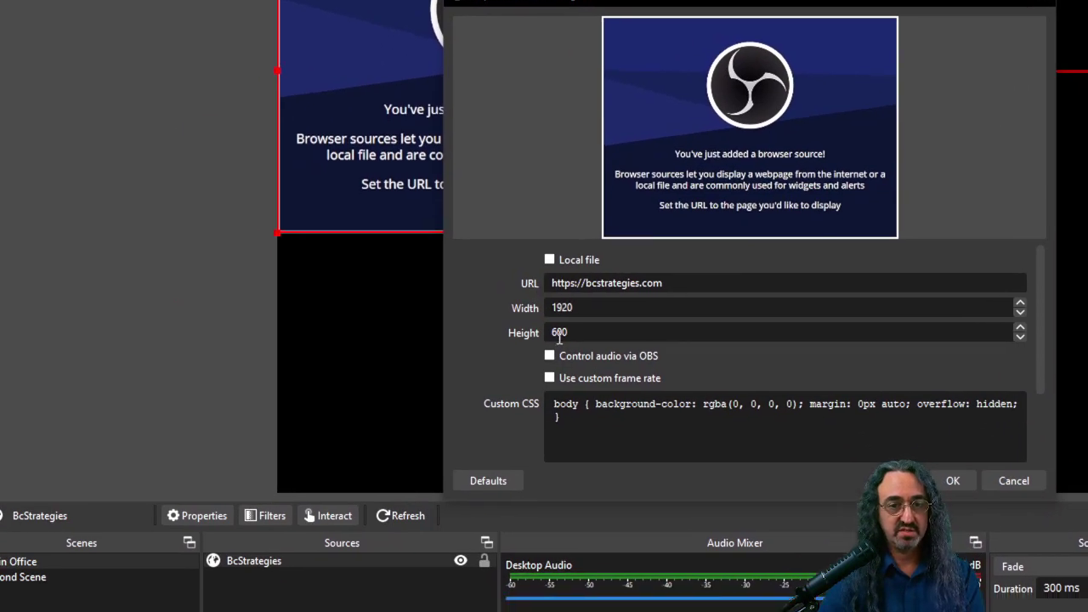
pyautogui.press('Tab')
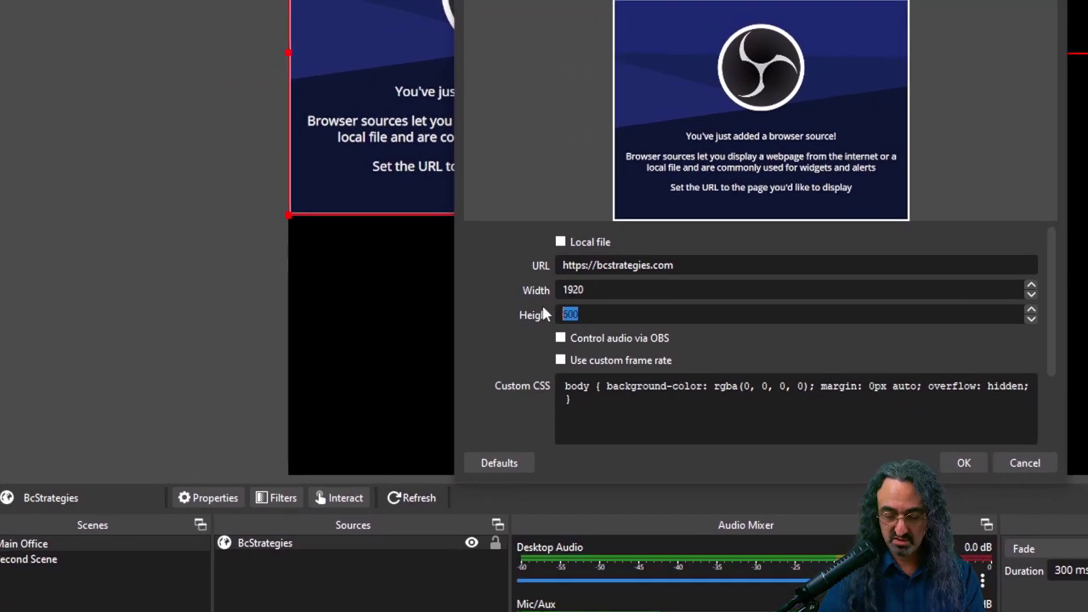
pyautogui.write('10')
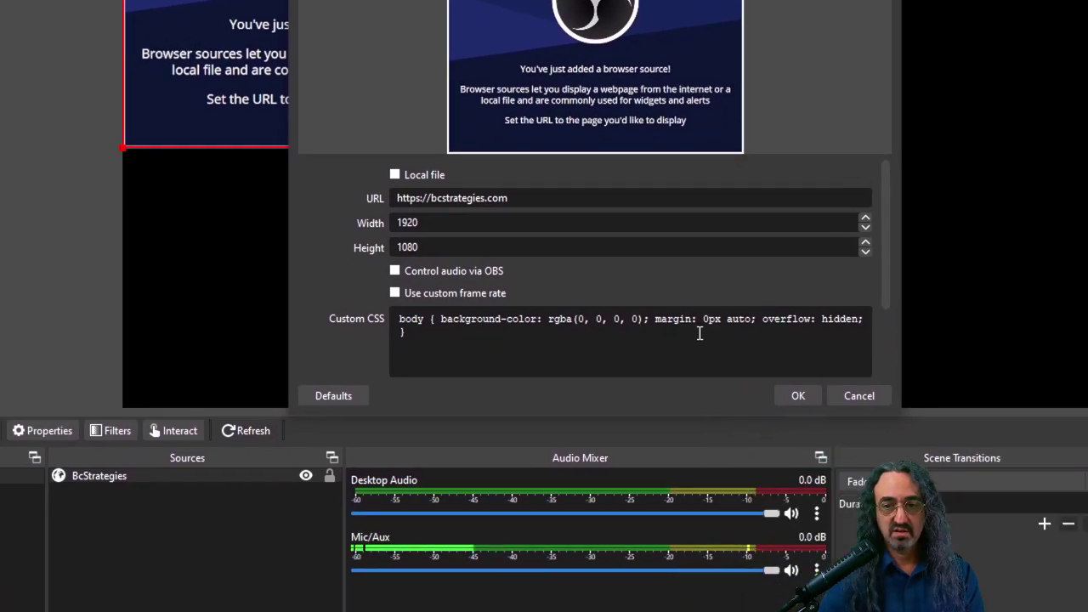
pyautogui.scroll(-3, 891, 408)
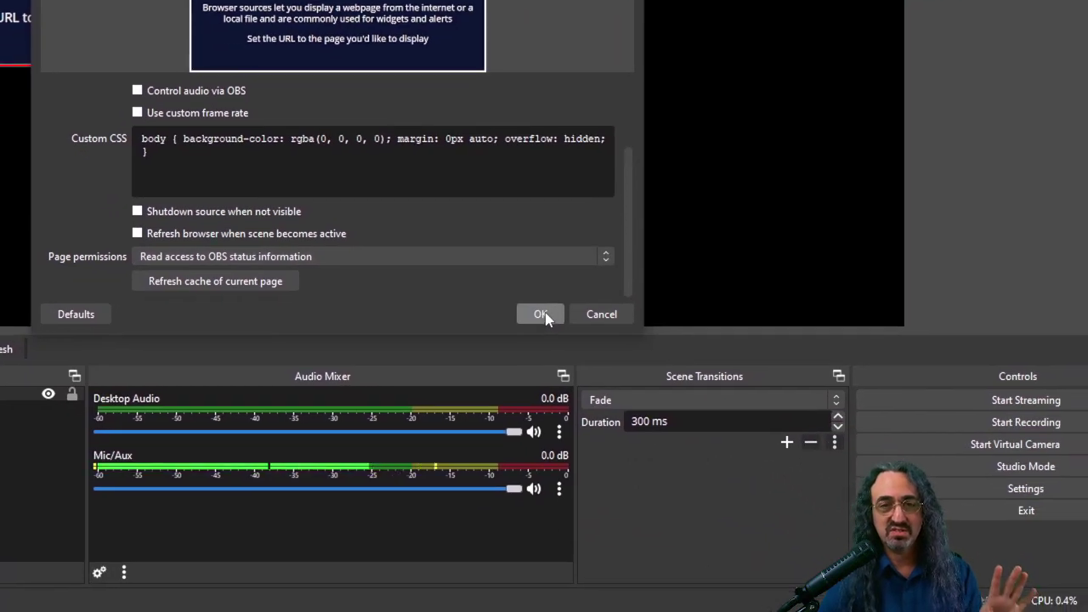
pyautogui.click(567, 333)
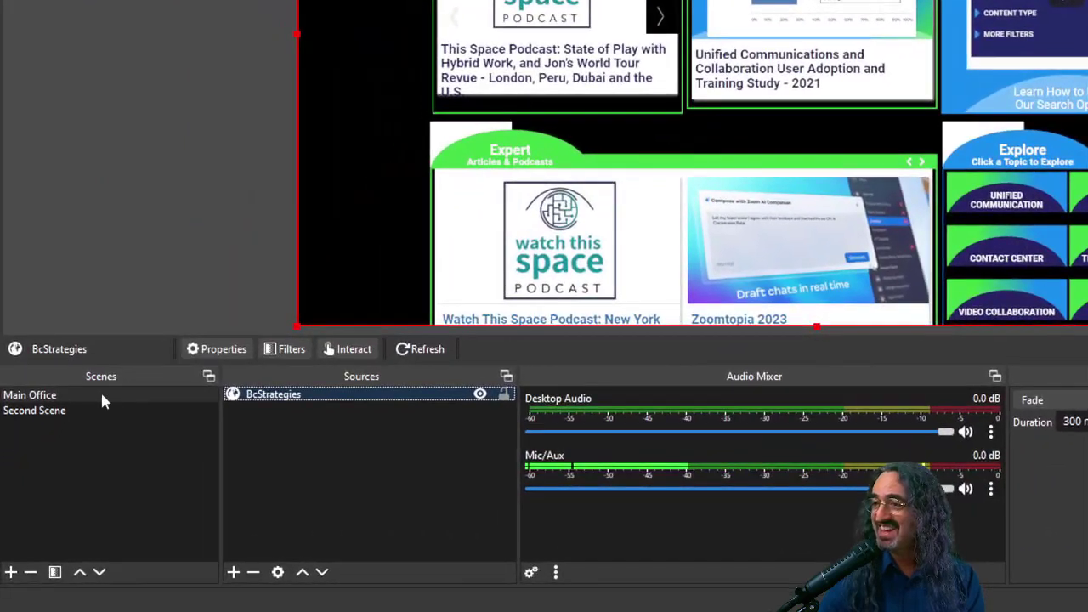
# Compare the contents of Main Office and Second Scene, and return to Main Office
pyautogui.click(101, 394)
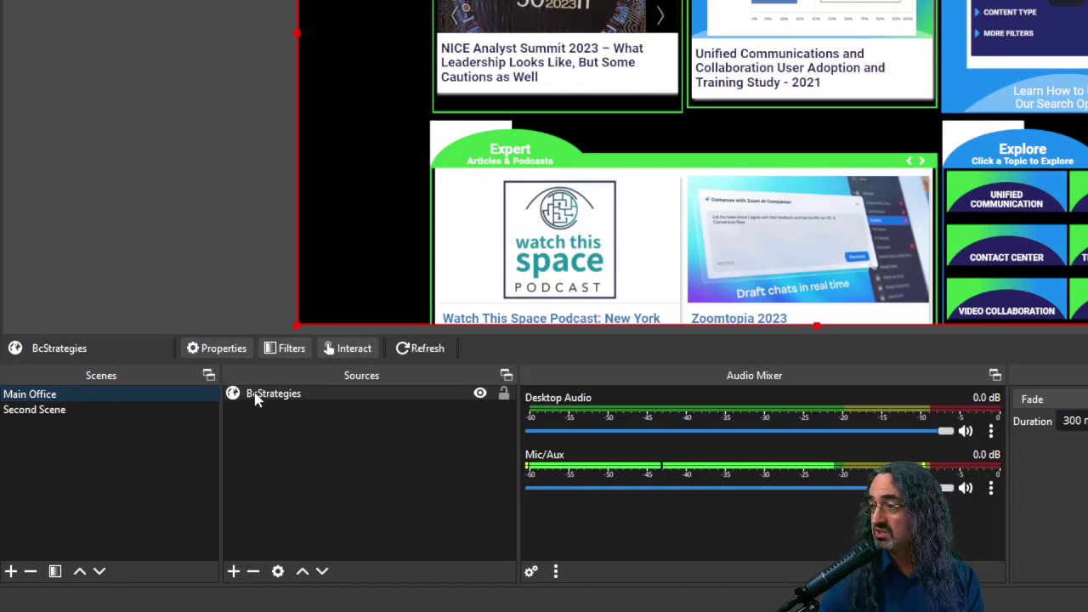
pyautogui.click(105, 416)
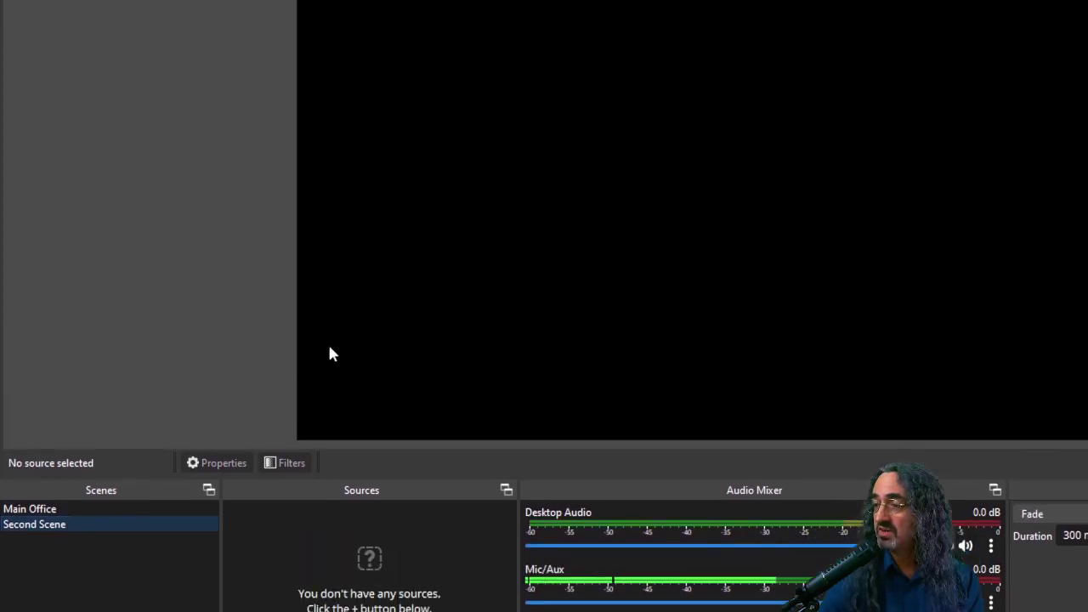
pyautogui.click(147, 426)
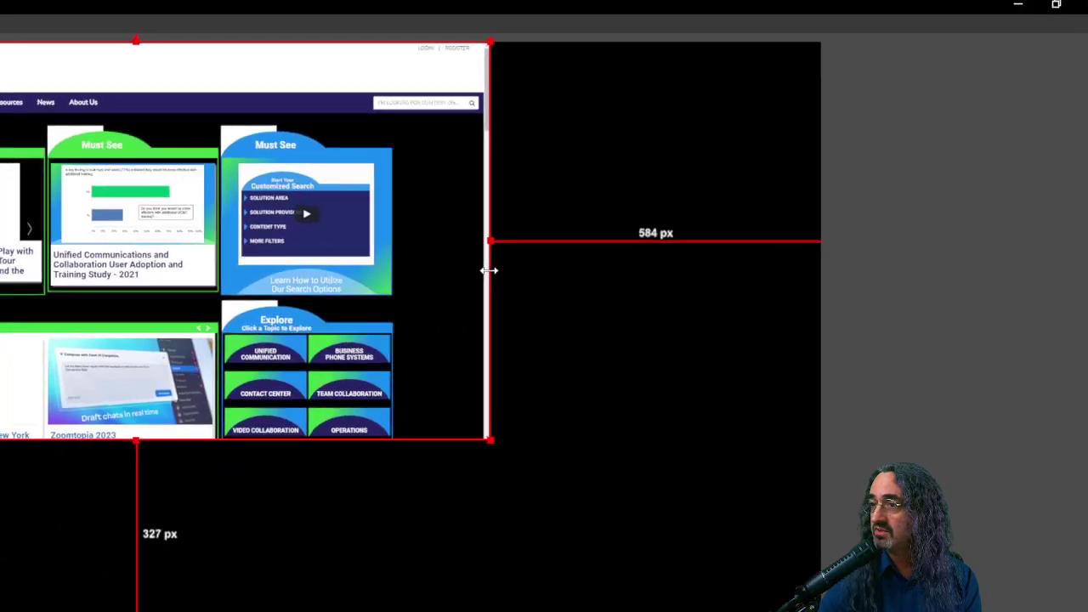
# Scale the website source down to about 943 px wide and place it about 287 px from the canvas's left edge and 198 px from its top
pyautogui.moveTo(491, 270); pyautogui.dragTo(464, 270)
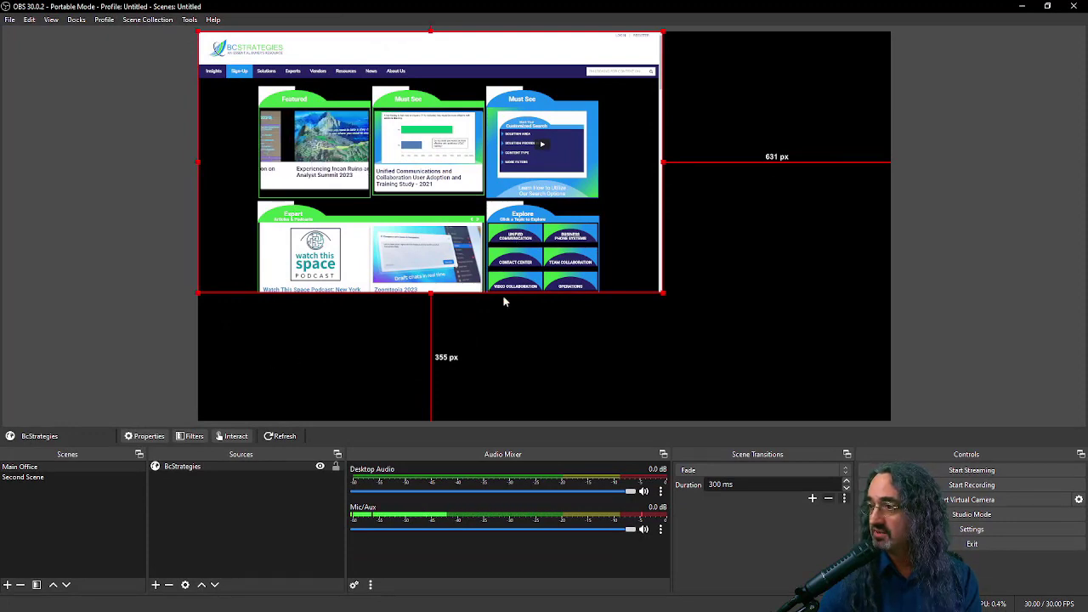
pyautogui.moveTo(663, 293); pyautogui.dragTo(556, 228)
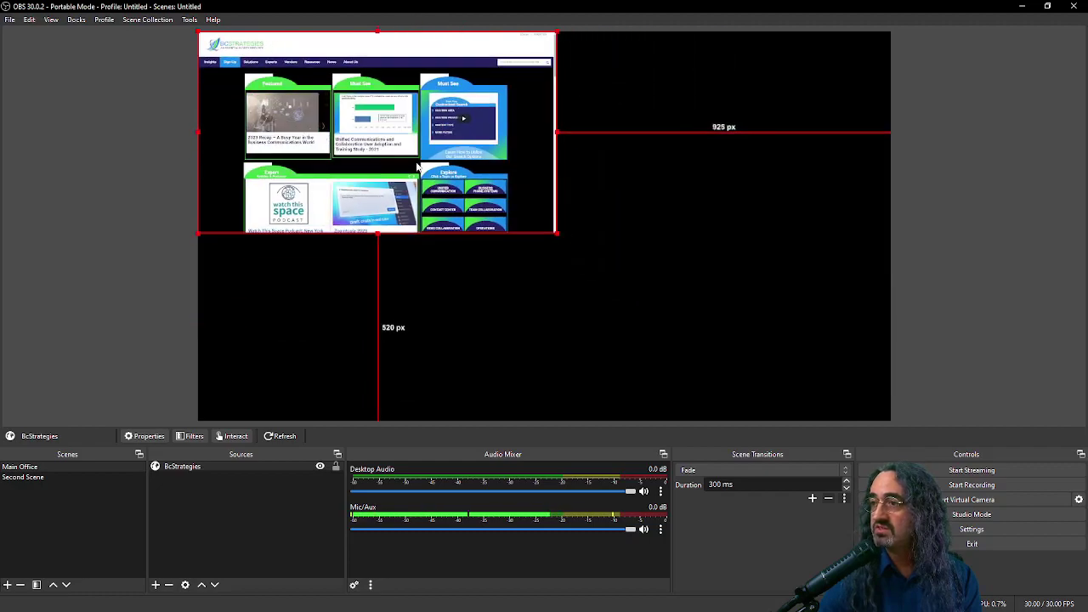
pyautogui.moveTo(408, 156); pyautogui.dragTo(545, 243)
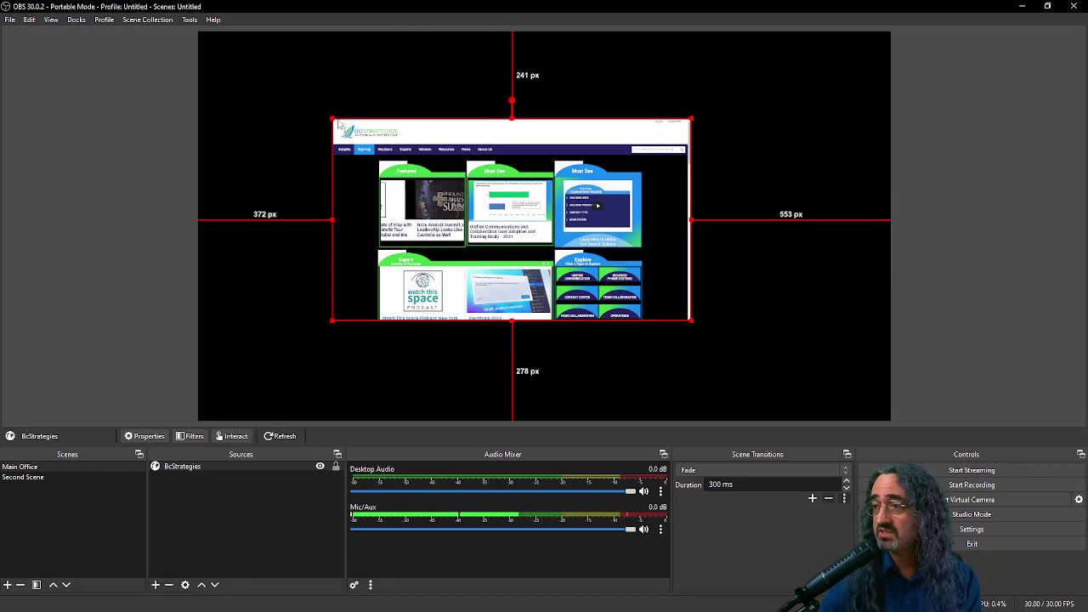
pyautogui.moveTo(332, 120); pyautogui.dragTo(364, 179)
pyautogui.moveTo(535, 248); pyautogui.dragTo(419, 186)
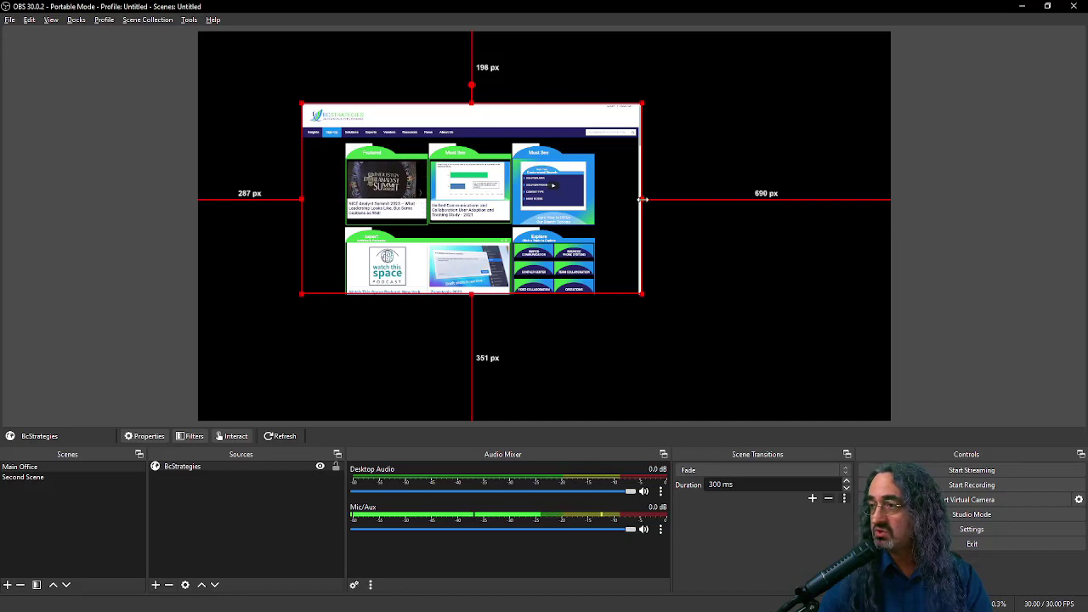
# Try resizing the website source from its right edge, and enlarge it proportionally to about 1027 px wide
pyautogui.moveTo(644, 199); pyautogui.dragTo(638, 198)
pyautogui.moveTo(614, 197); pyautogui.dragTo(649, 180)
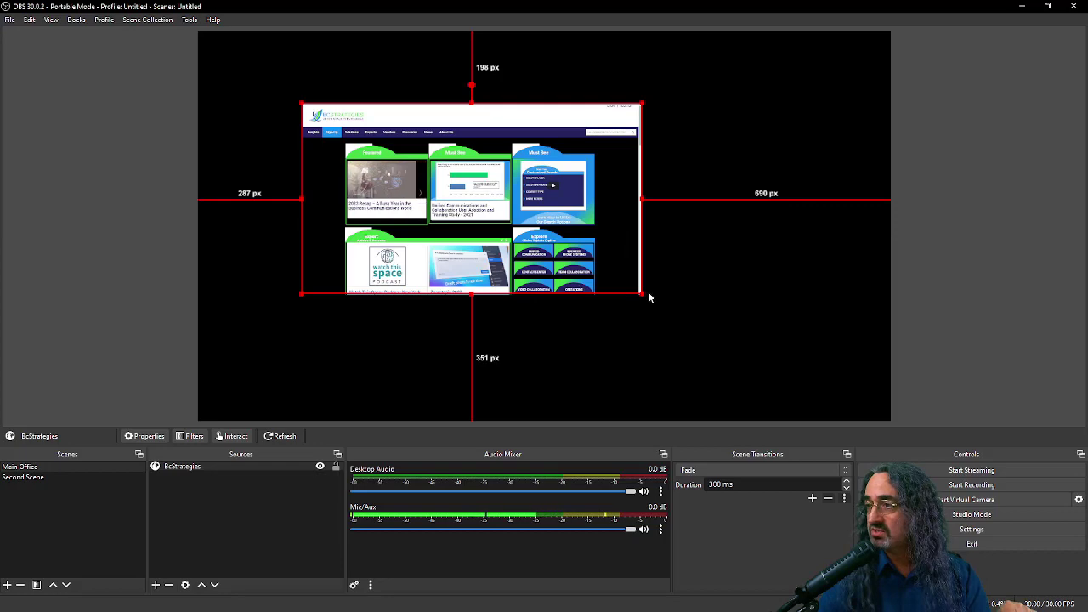
pyautogui.moveTo(644, 296); pyautogui.dragTo(670, 299)
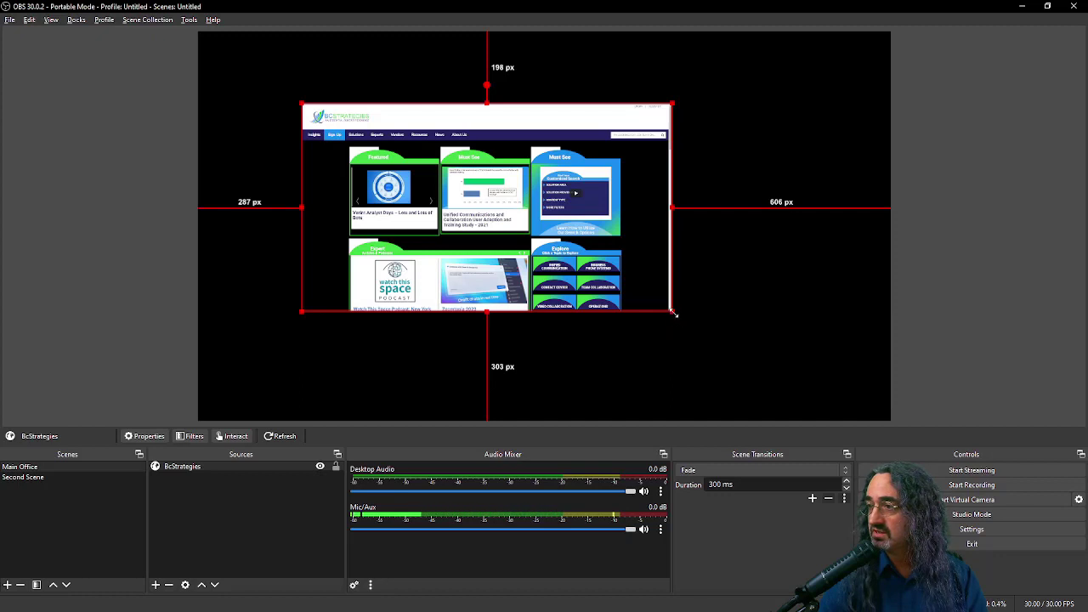
# Crop the source to the website logo, and enlarge it to about 1519 px wide, placed about 78 px from the canvas's left edge
pyautogui.moveTo(674, 313); pyautogui.dragTo(379, 130)
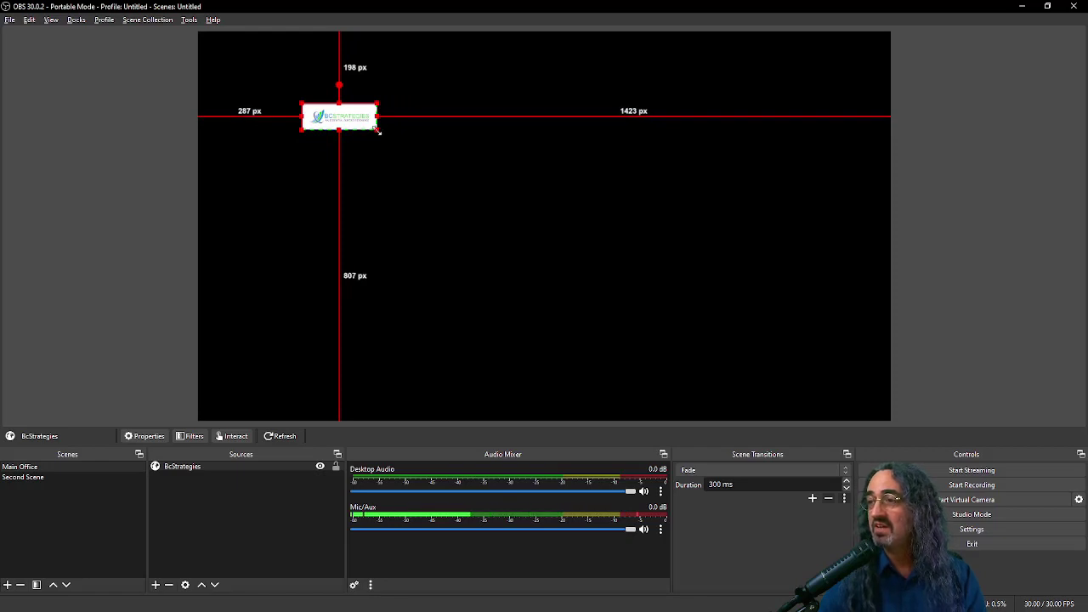
pyautogui.moveTo(379, 130); pyautogui.dragTo(693, 301)
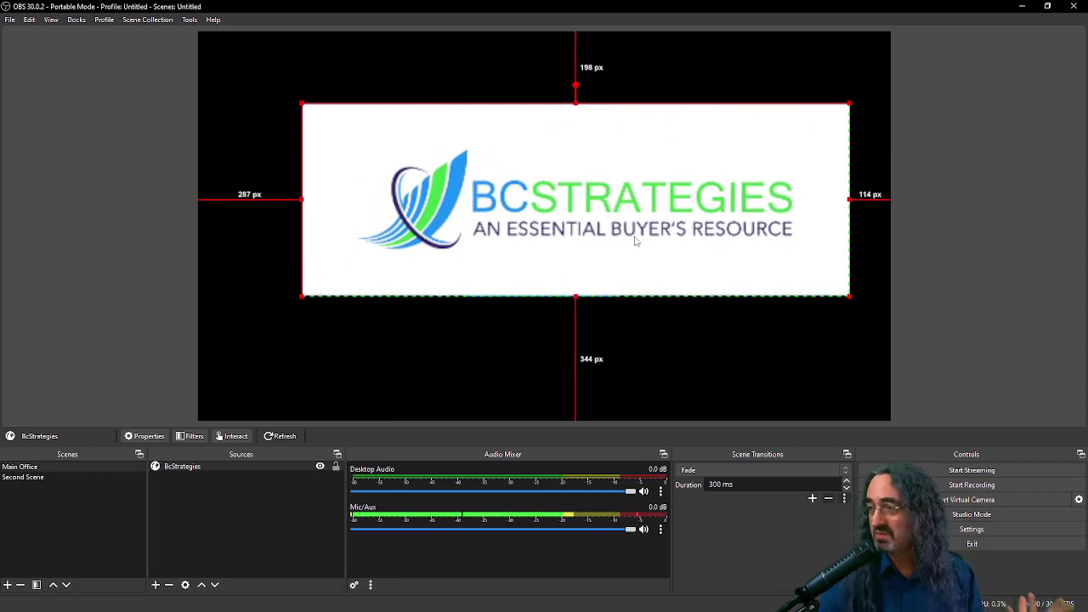
pyautogui.moveTo(664, 238); pyautogui.dragTo(595, 224)
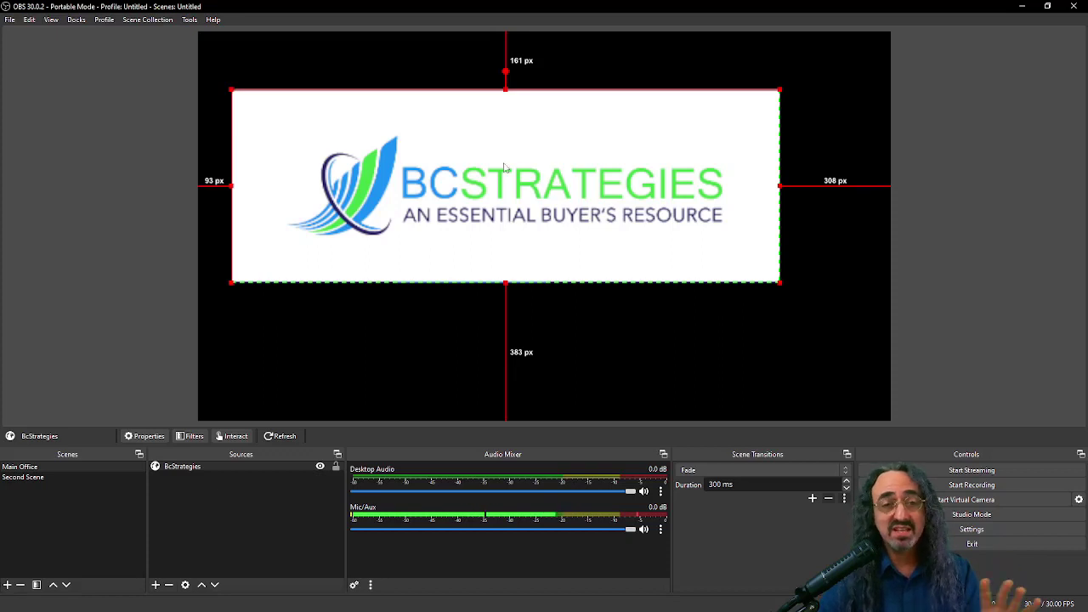
pyautogui.moveTo(499, 155)
pyautogui.mouseDown()
pyautogui.moveTo(521, 151)
pyautogui.moveTo(497, 199)
pyautogui.moveTo(574, 129)
pyautogui.moveTo(552, 156)
pyautogui.moveTo(492, 158)
pyautogui.mouseUp()
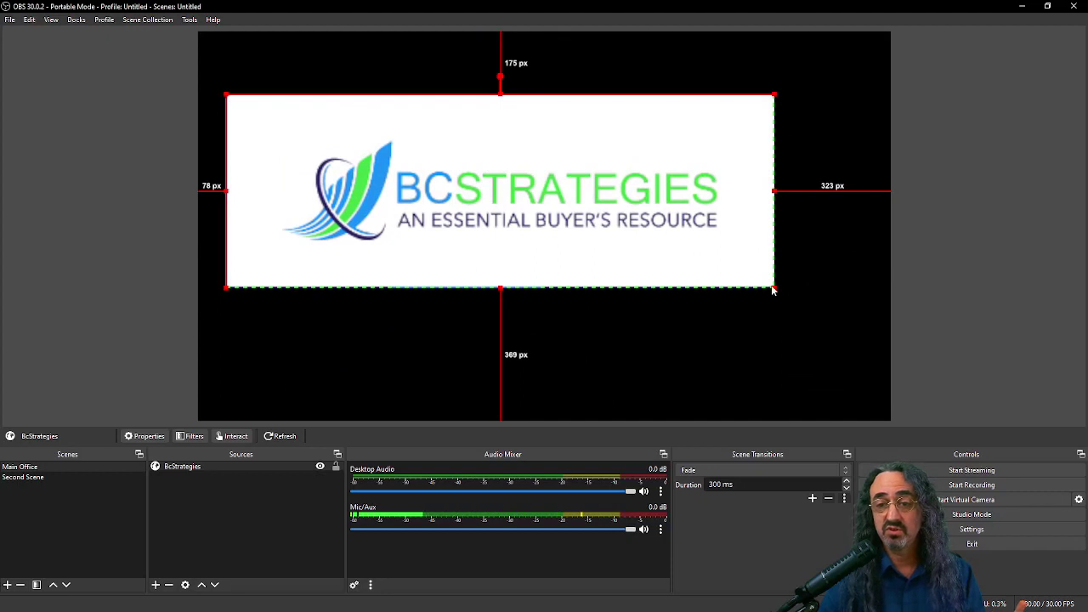
# Crop the logo source from its lower-right corner to about 433 px wide and move it into the canvas's upper-left corner
pyautogui.moveTo(773, 292); pyautogui.dragTo(388, 172)
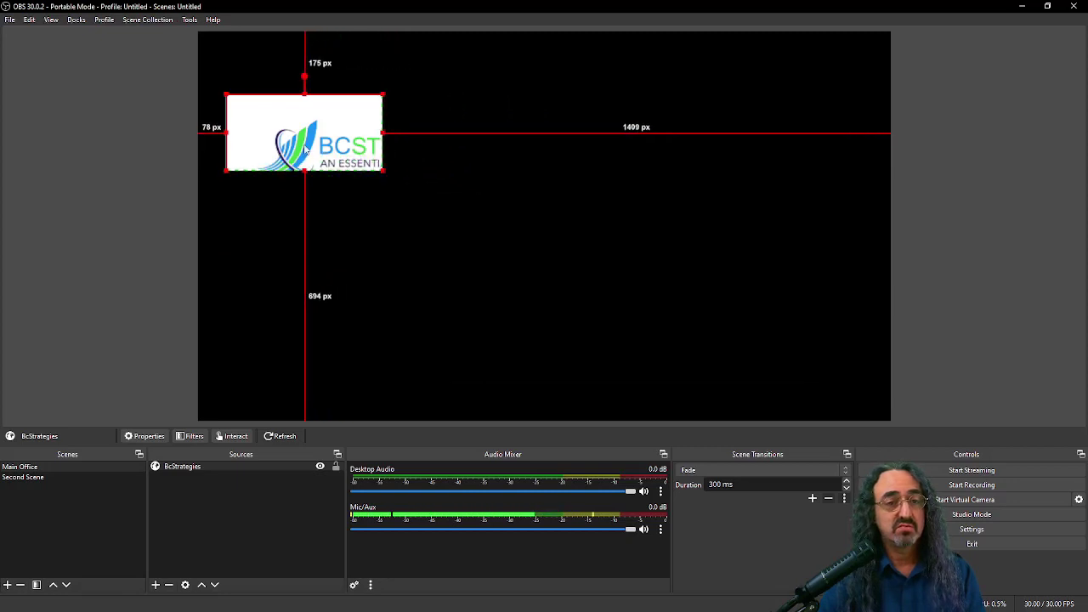
pyautogui.moveTo(301, 136); pyautogui.dragTo(274, 78)
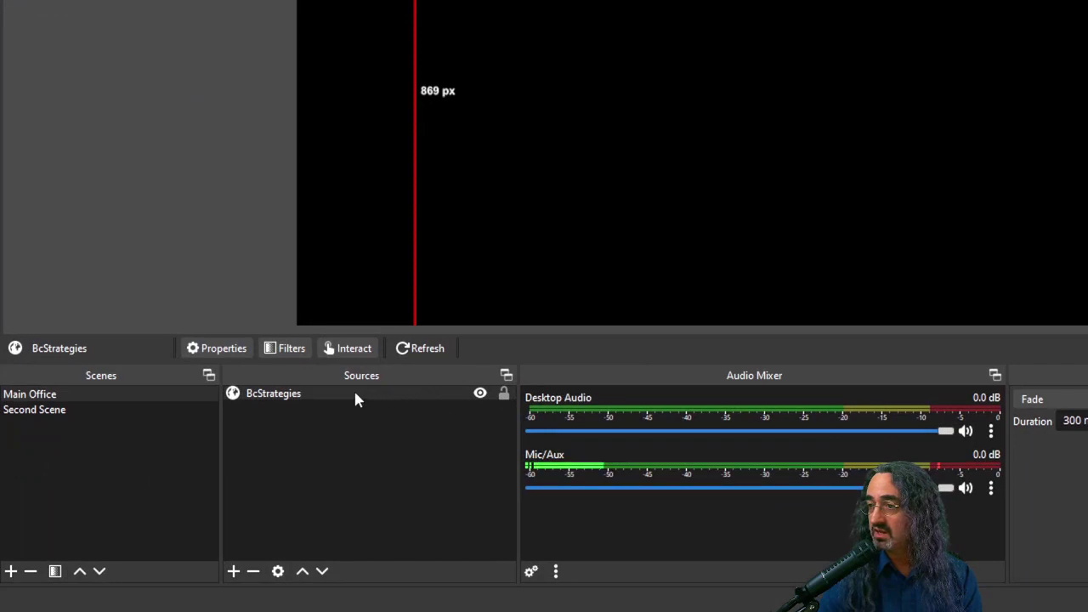
# Lock the BcStrategies source against changes in the preview and hide it from the scene
pyautogui.click(503, 394)
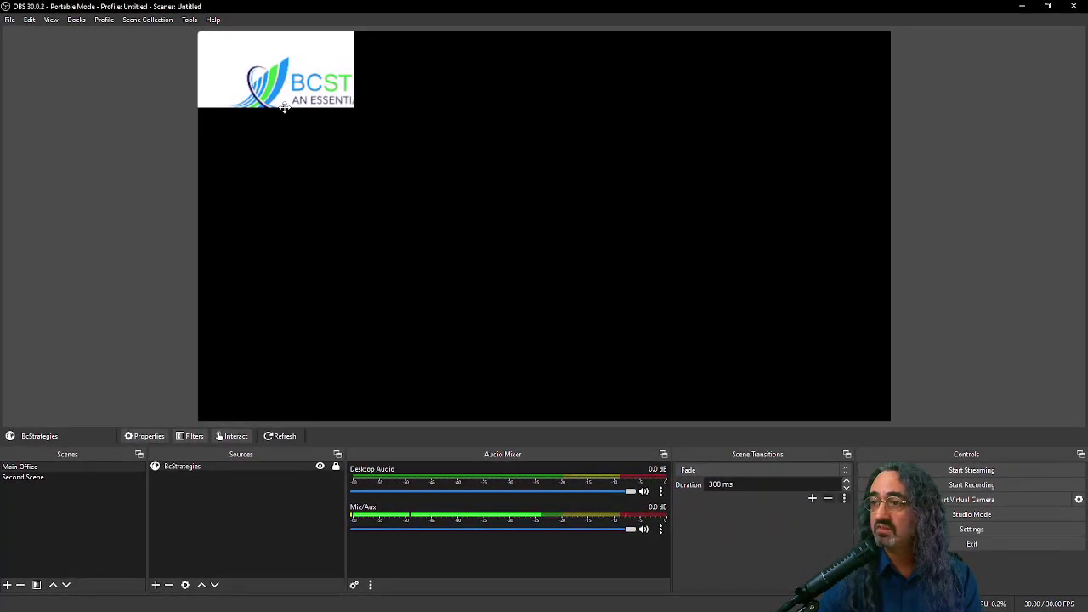
pyautogui.click(329, 98)
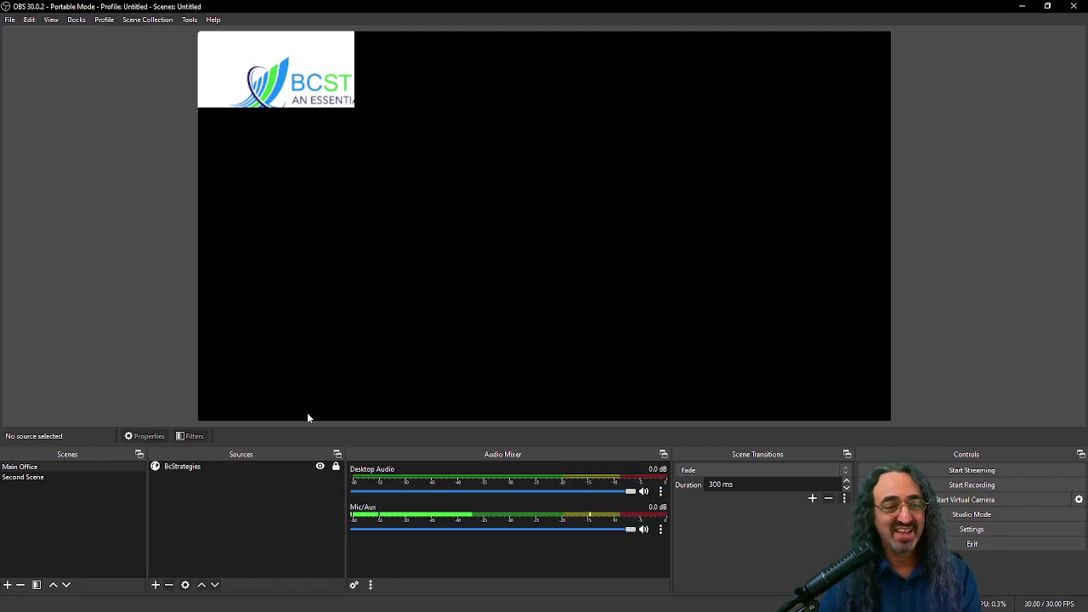
pyautogui.click(321, 468)
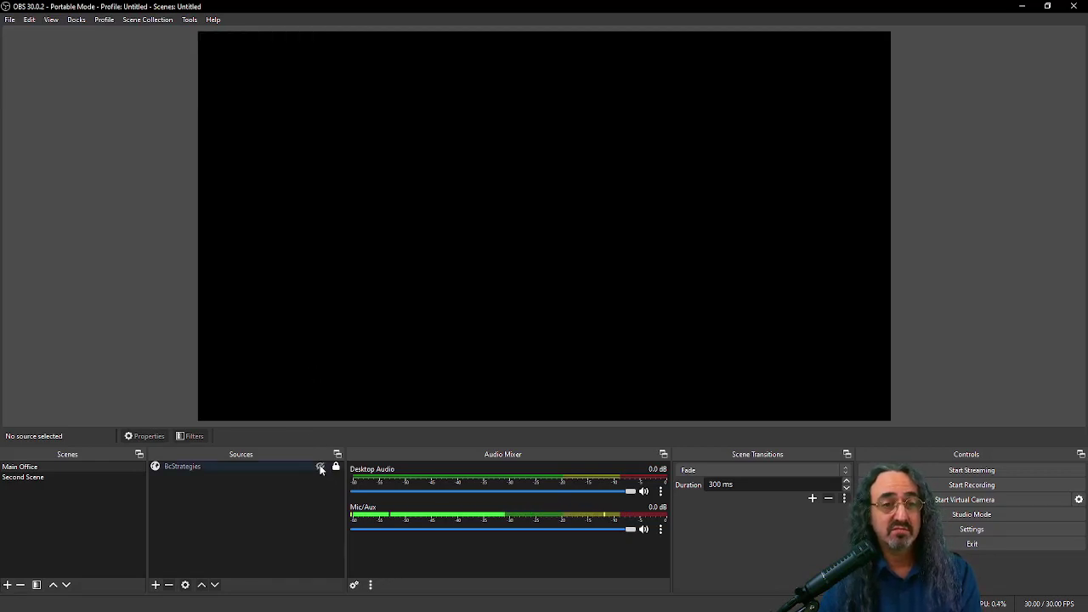
# Toggle the visibility of the BcStrategies source several times, leaving it shown in the scene
pyautogui.click(320, 468)
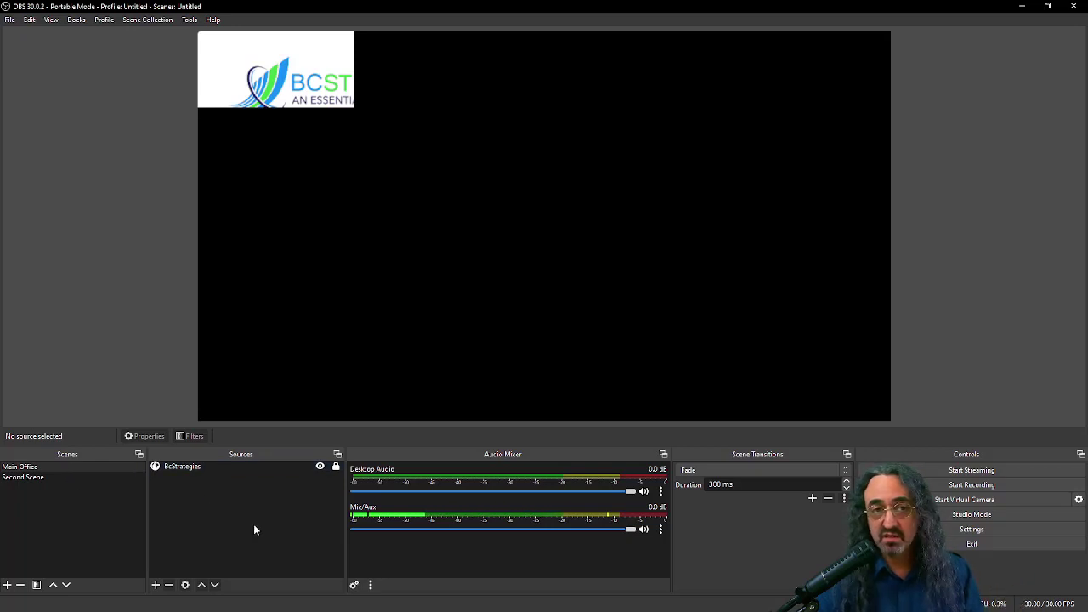
pyautogui.click(321, 466)
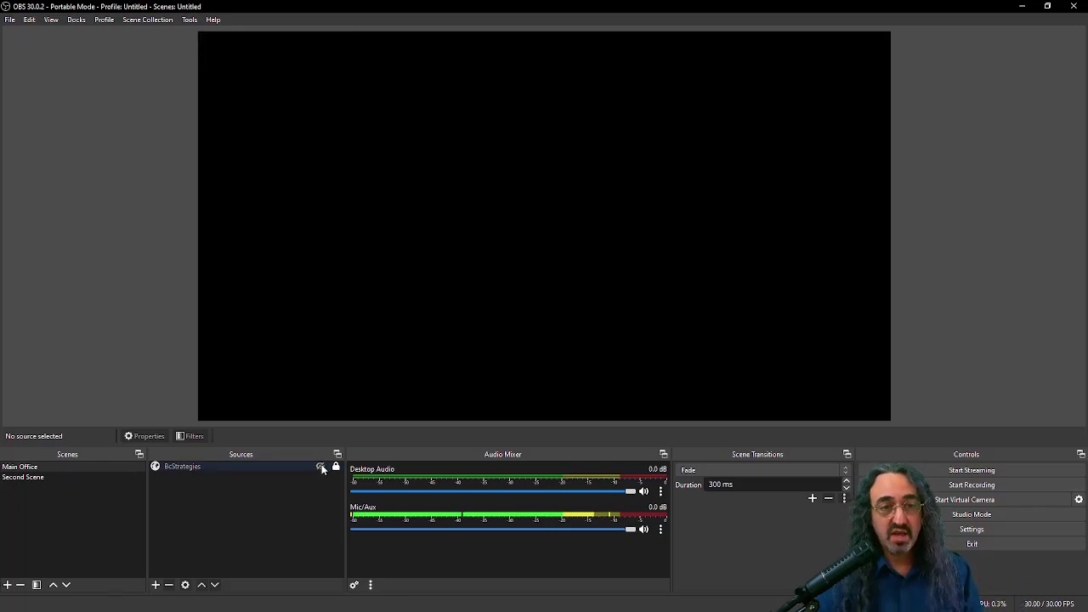
pyautogui.click(320, 467)
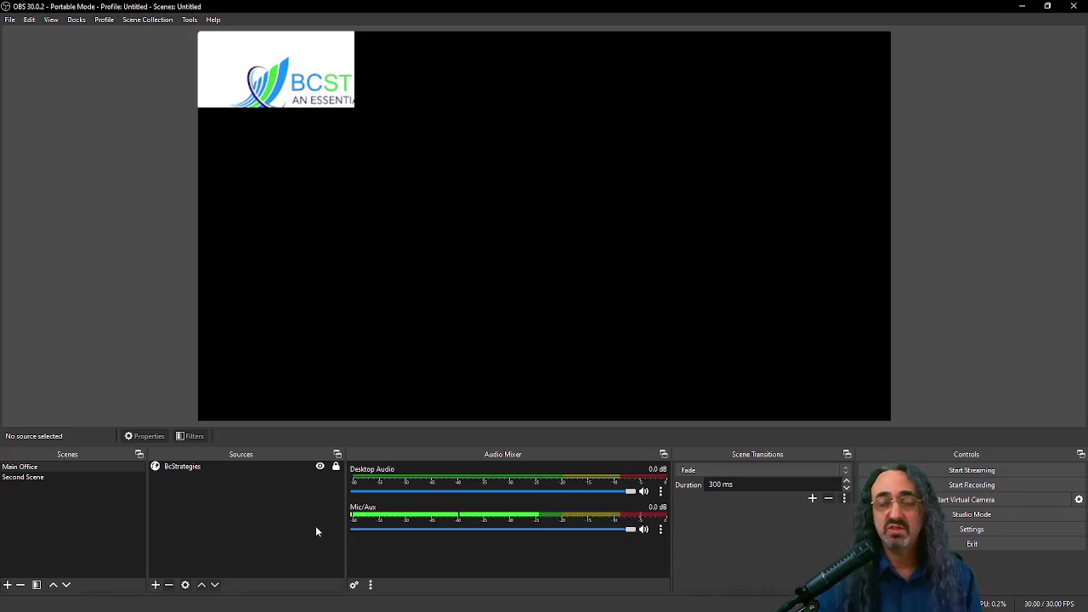
pyautogui.click(320, 468)
pyautogui.click(320, 468)
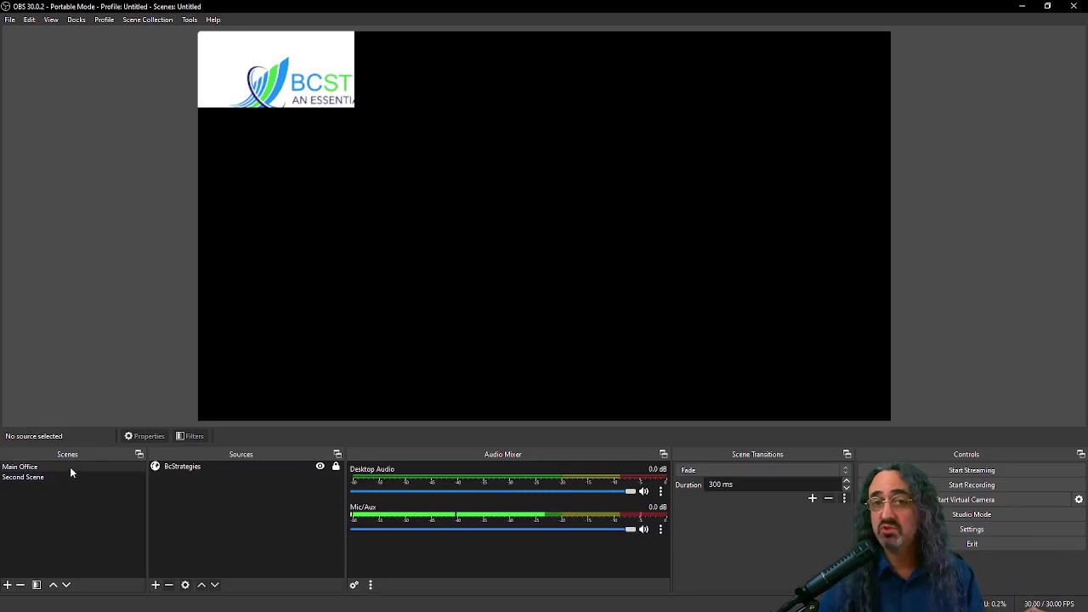
# Add a new Video Capture Device source named Logitech Brio to the Main Office scene, leaving Make source visible on
pyautogui.rightClick(226, 484)
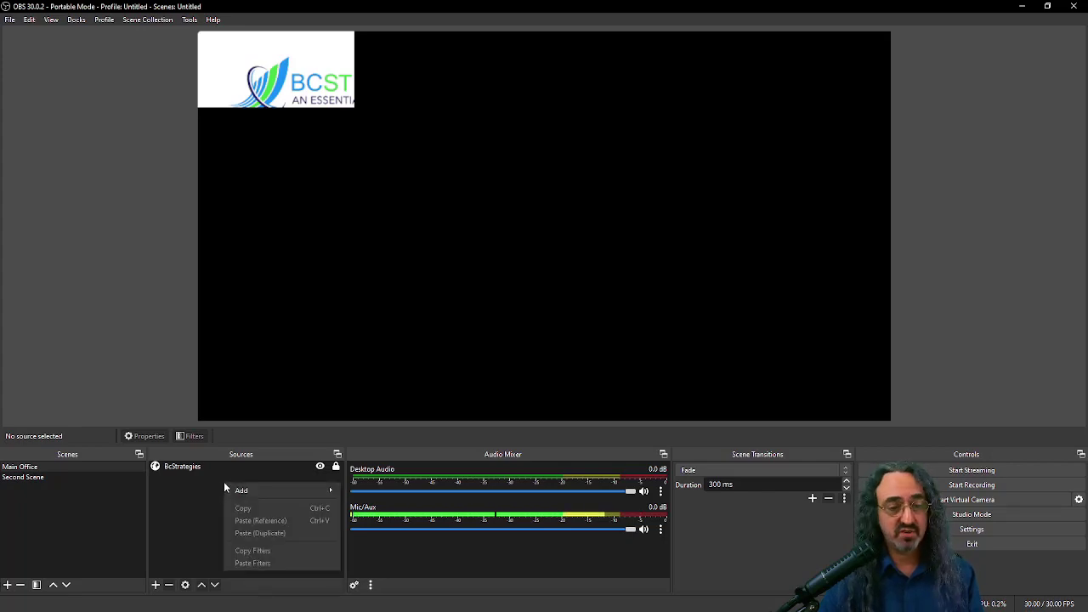
pyautogui.moveTo(239, 491)
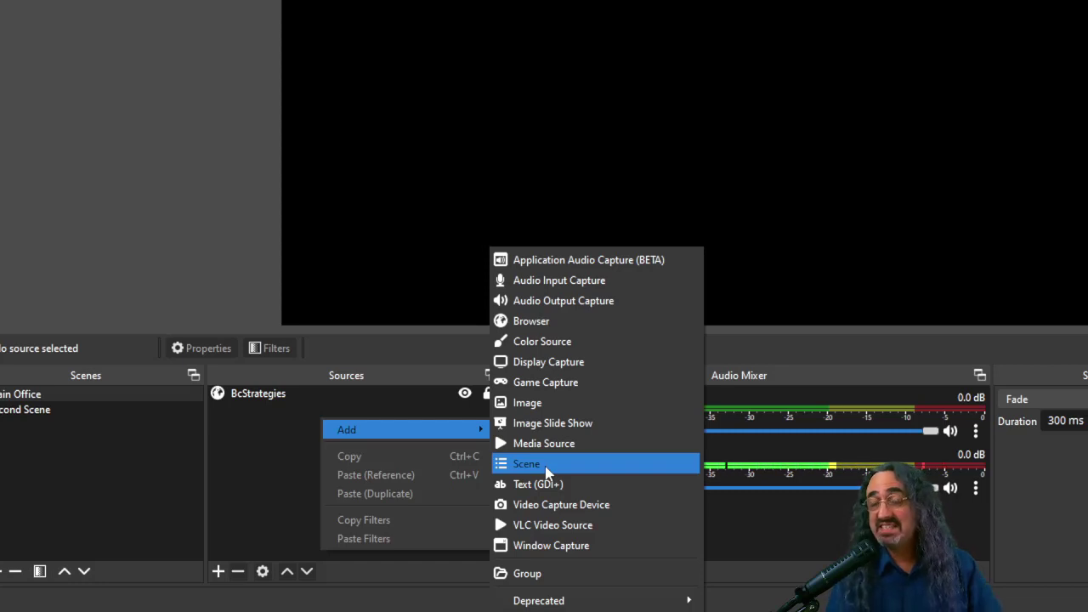
pyautogui.click(513, 236)
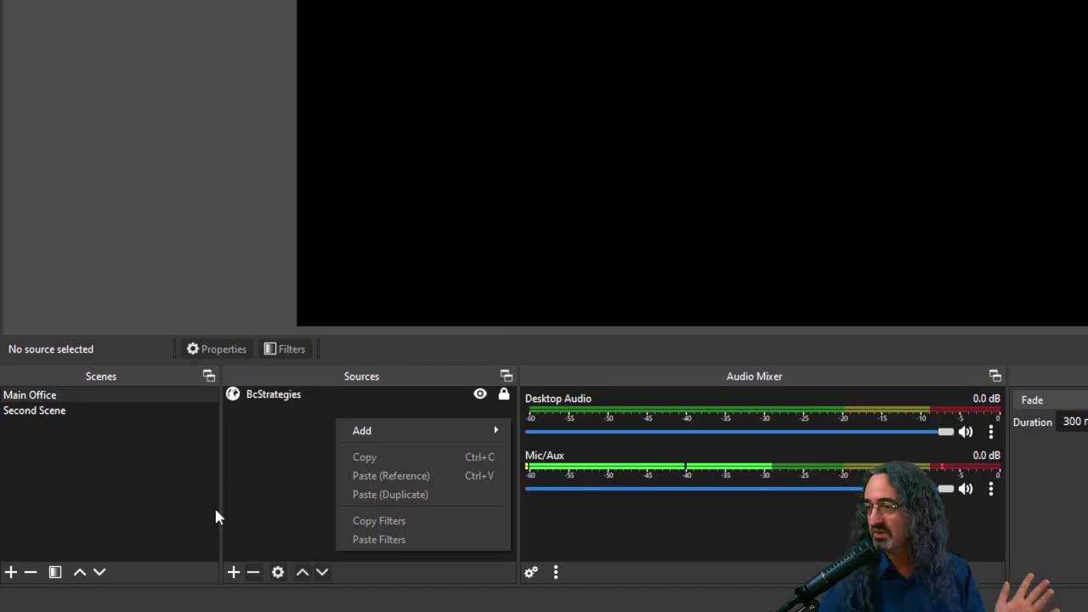
pyautogui.moveTo(377, 436)
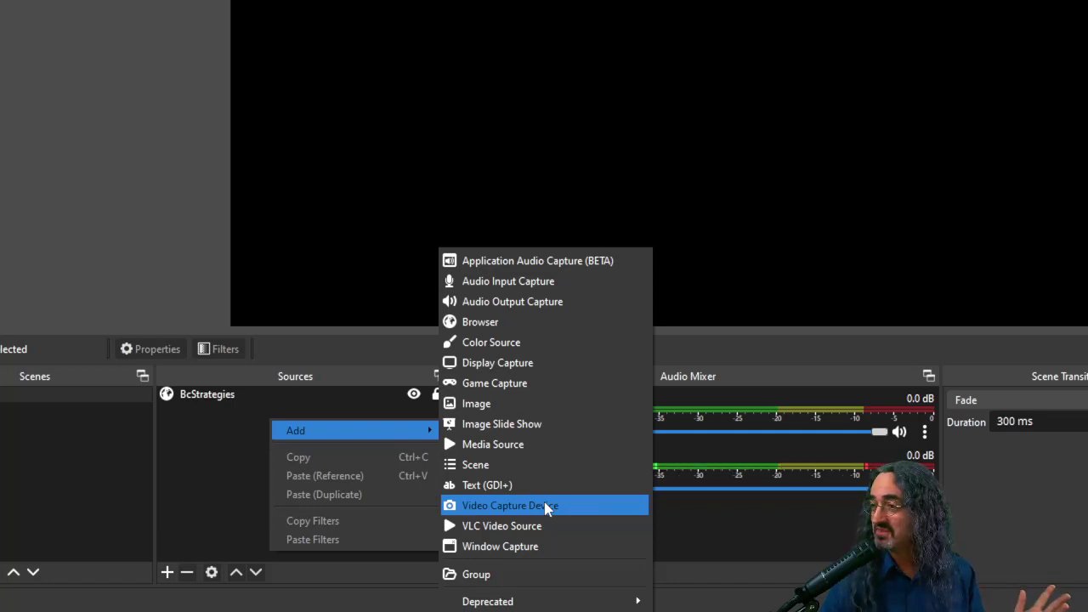
pyautogui.click(546, 506)
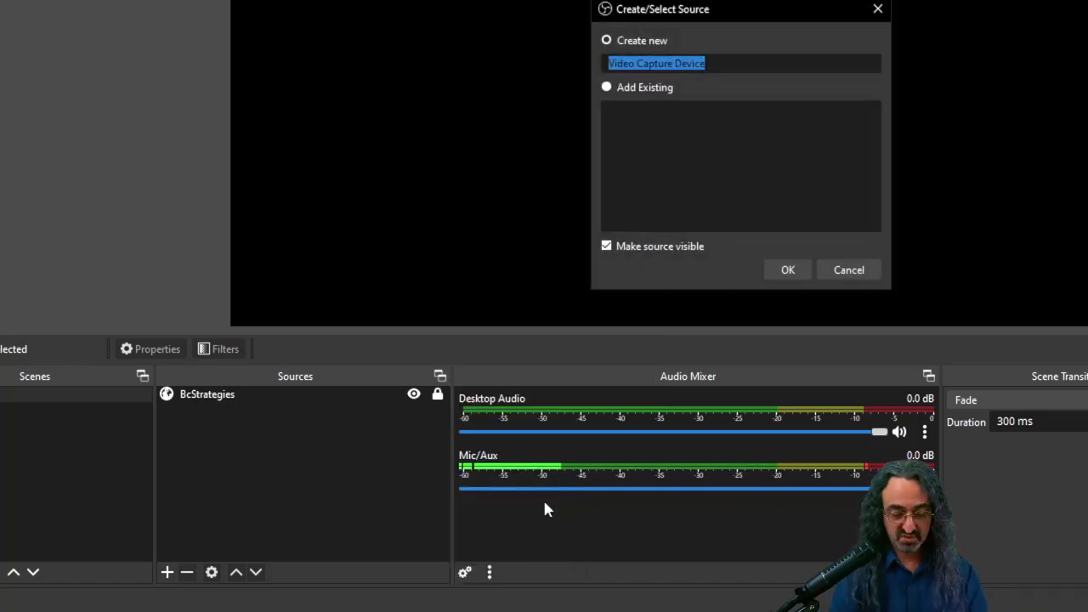
pyautogui.write('Logitech Brio')
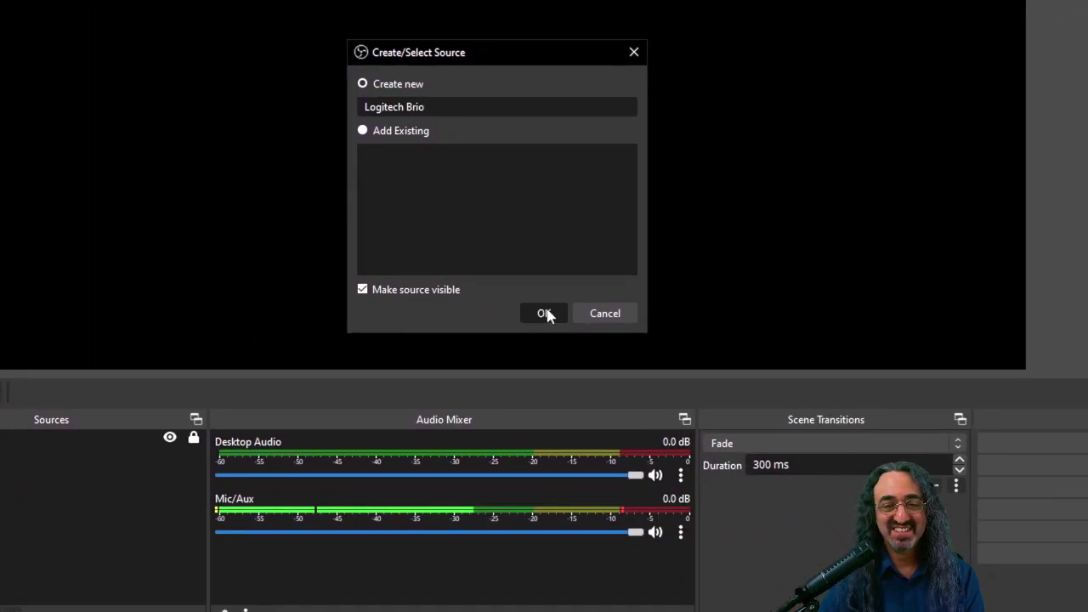
pyautogui.click(545, 314)
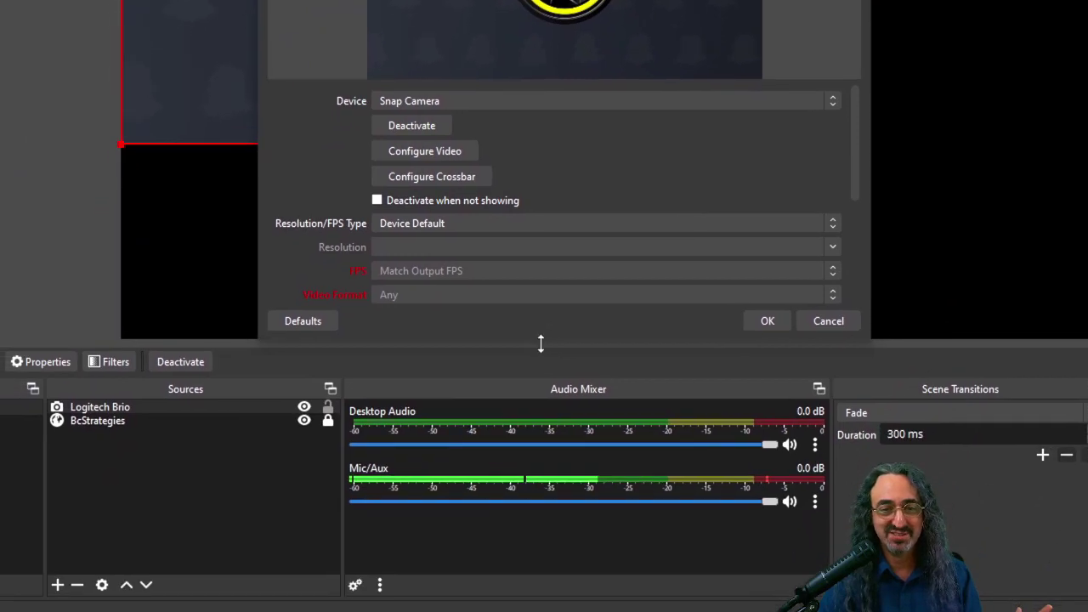
# Enlarge the Logitech Brio source's properties window and set the capture device to Logitech BRIO
pyautogui.moveTo(520, 395); pyautogui.dragTo(534, 588)
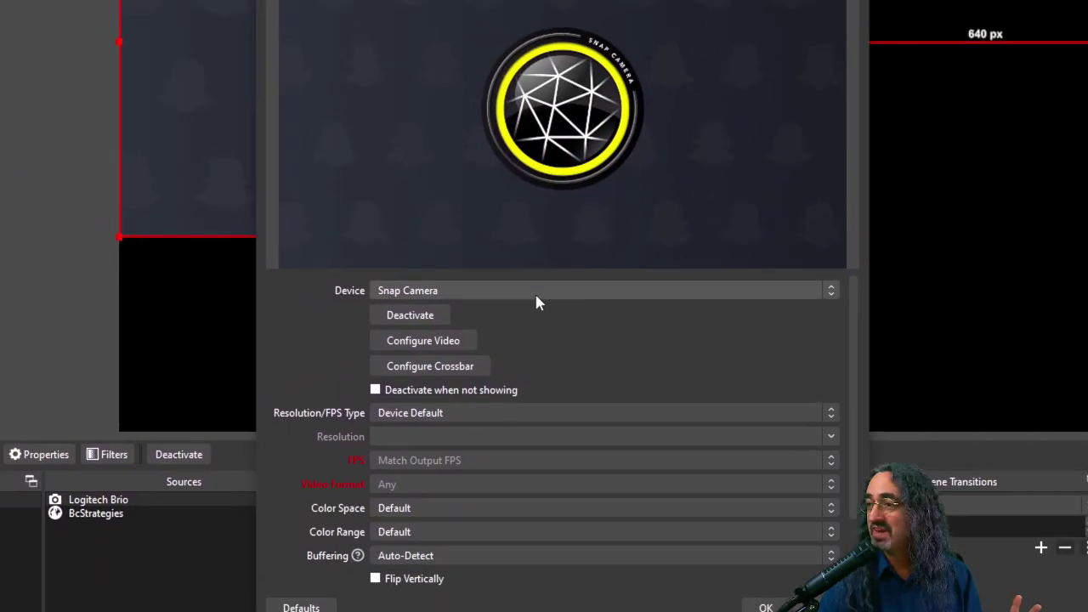
pyautogui.click(545, 306)
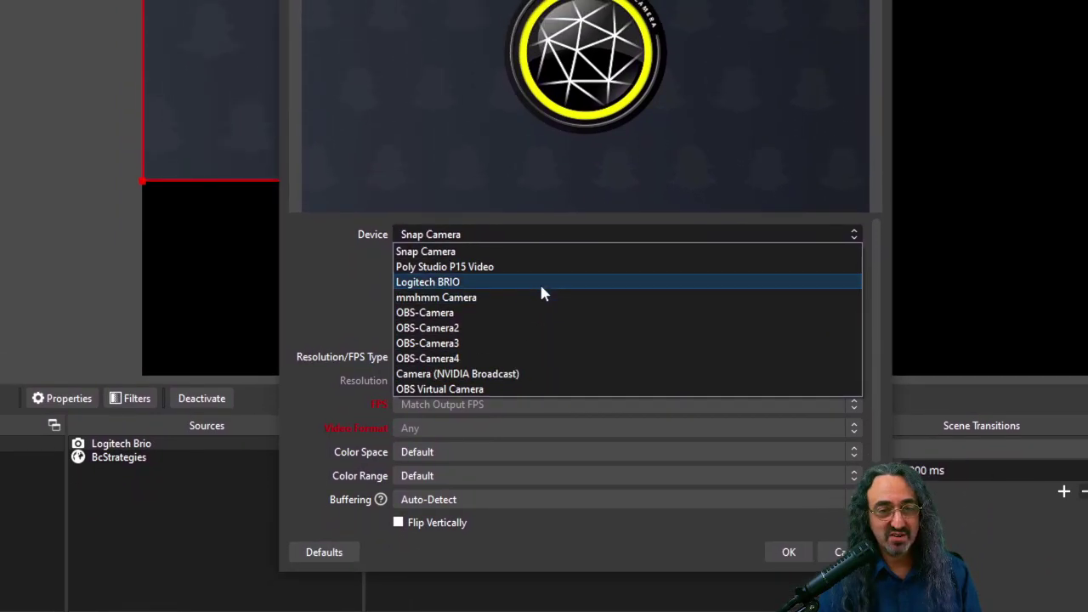
pyautogui.click(545, 303)
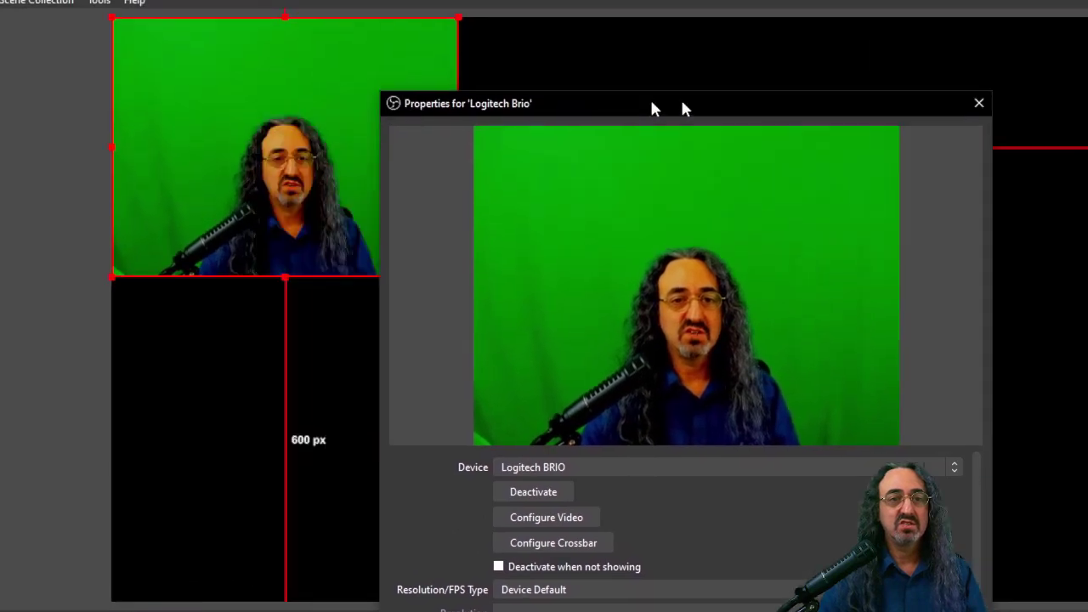
# Set the camera's Resolution/FPS Type to Custom and its resolution to 1920x1080
pyautogui.moveTo(682, 107); pyautogui.dragTo(573, 108)
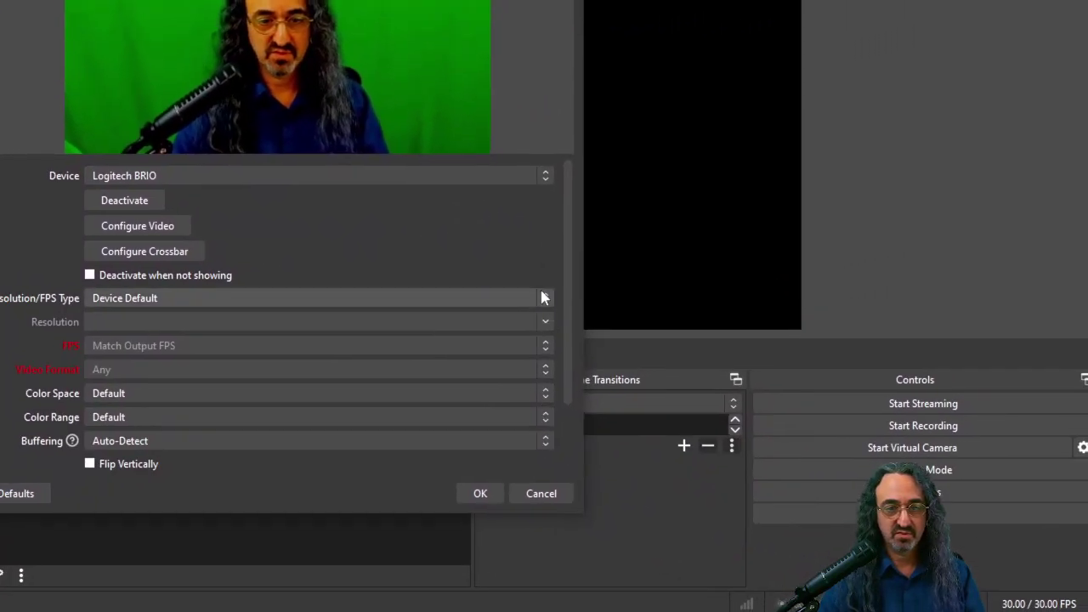
pyautogui.click(644, 319)
pyautogui.click(336, 327)
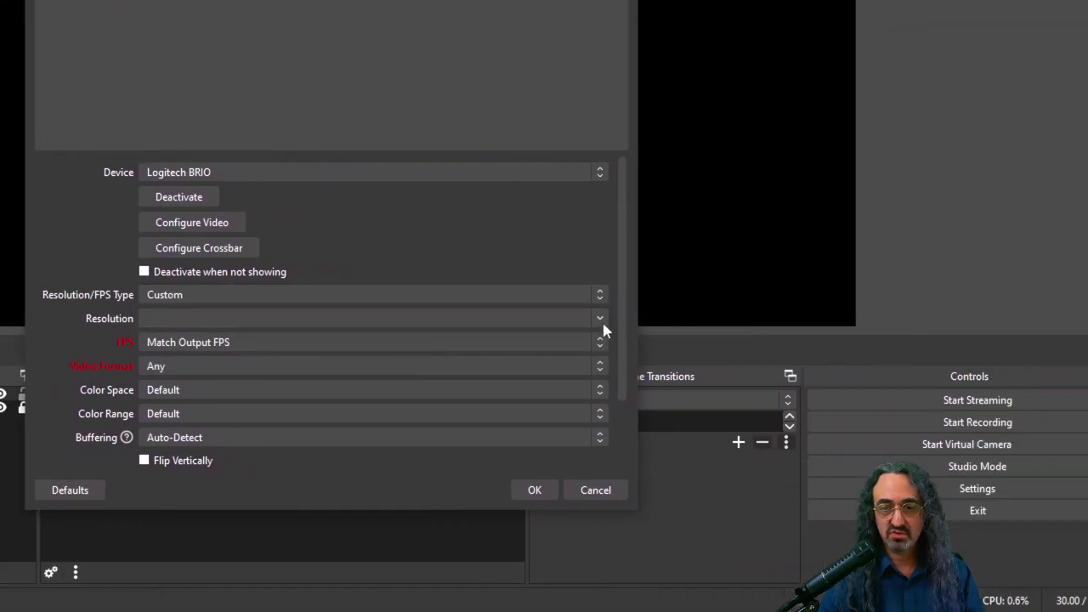
pyautogui.click(547, 331)
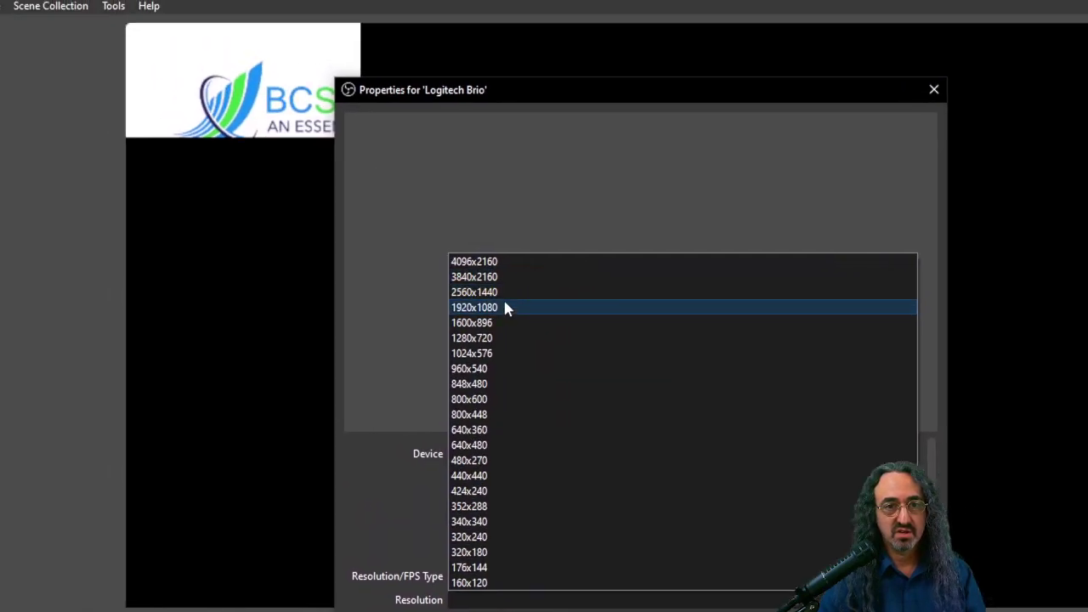
pyautogui.click(505, 308)
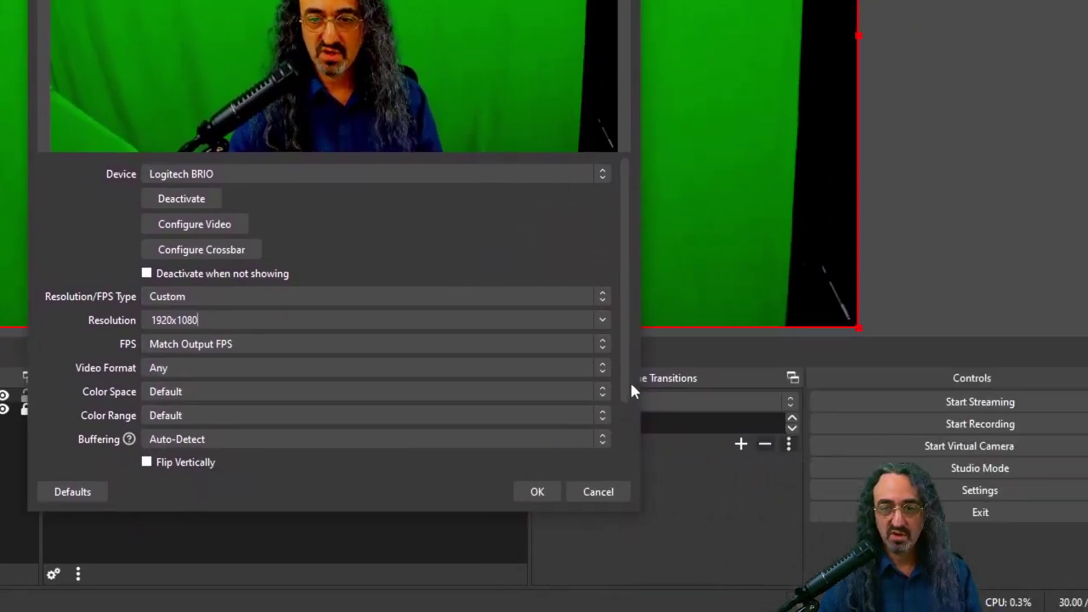
# Set the camera's FPS to 30 and keep its video format at Any
pyautogui.scroll(-3, 576, 409)
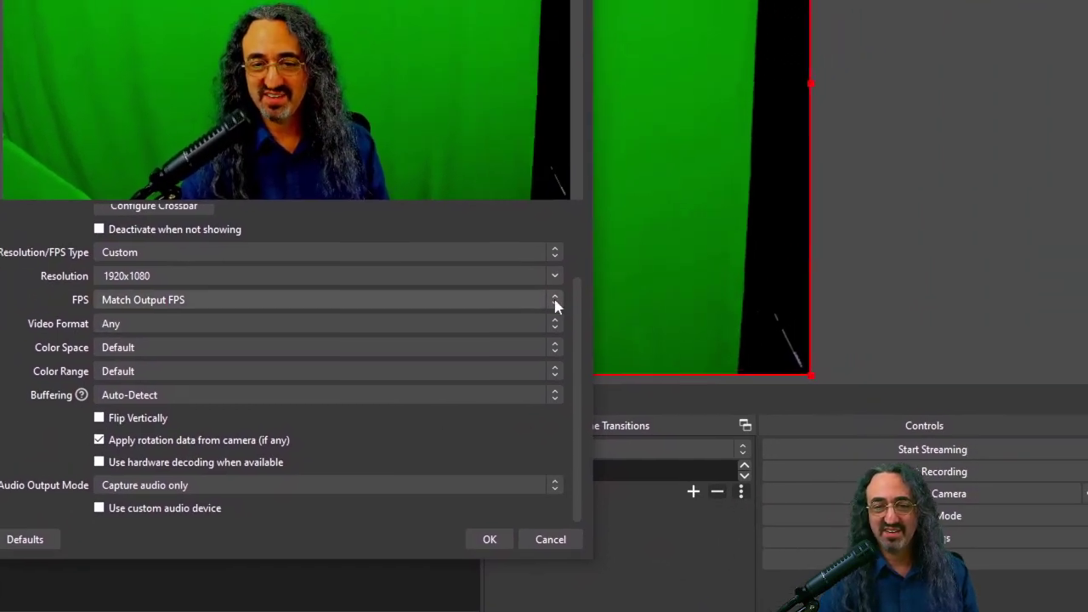
pyautogui.click(554, 302)
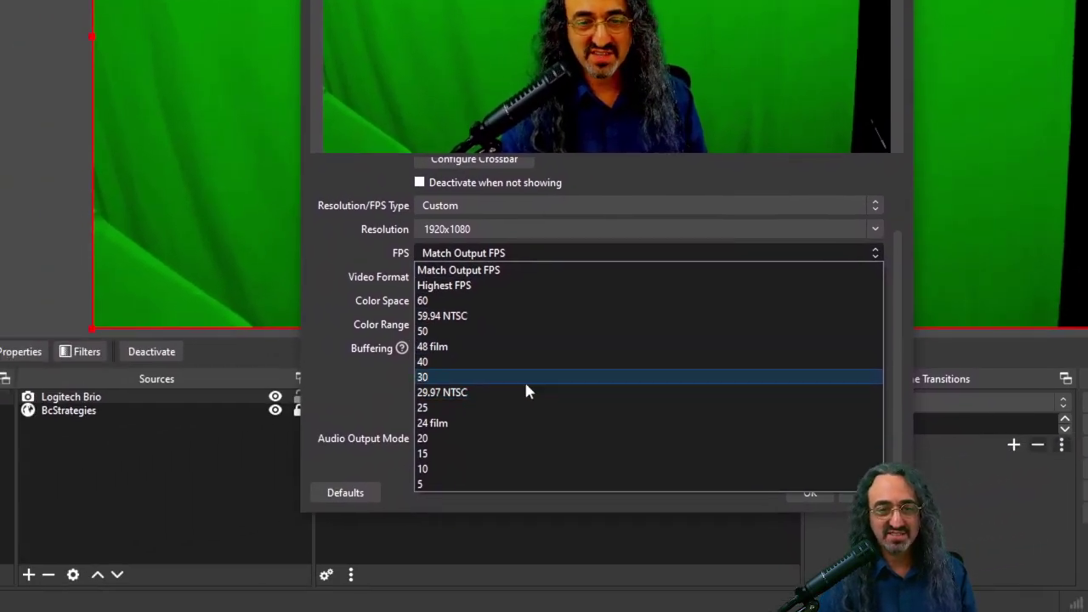
pyautogui.click(526, 380)
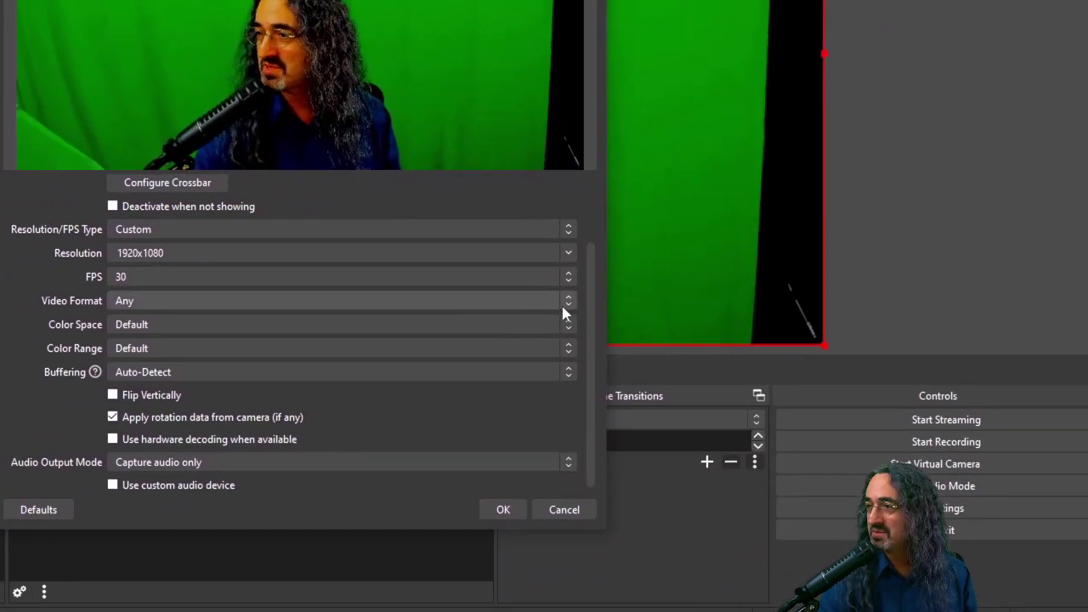
pyautogui.click(562, 308)
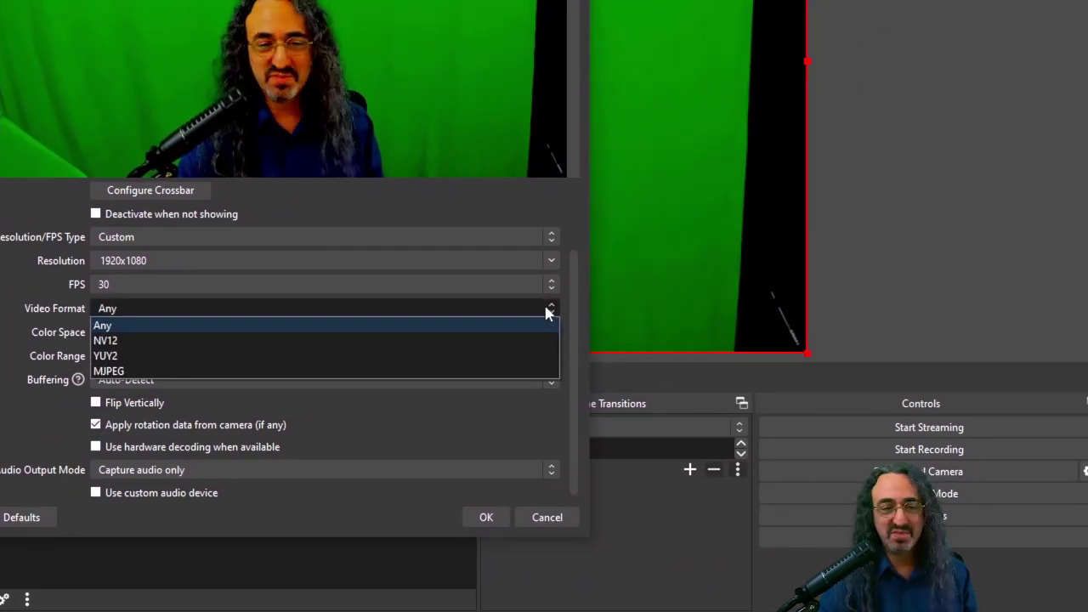
pyautogui.click(546, 309)
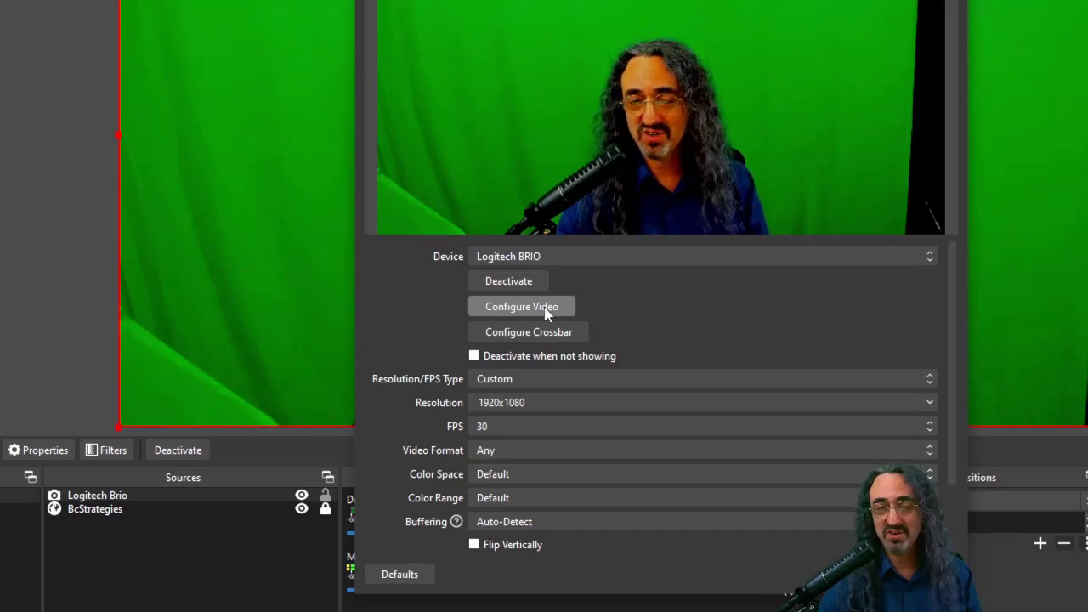
# Turn off the camera's automatic white balance, set it to 4490, and accept the camera and source properties
pyautogui.click(549, 313)
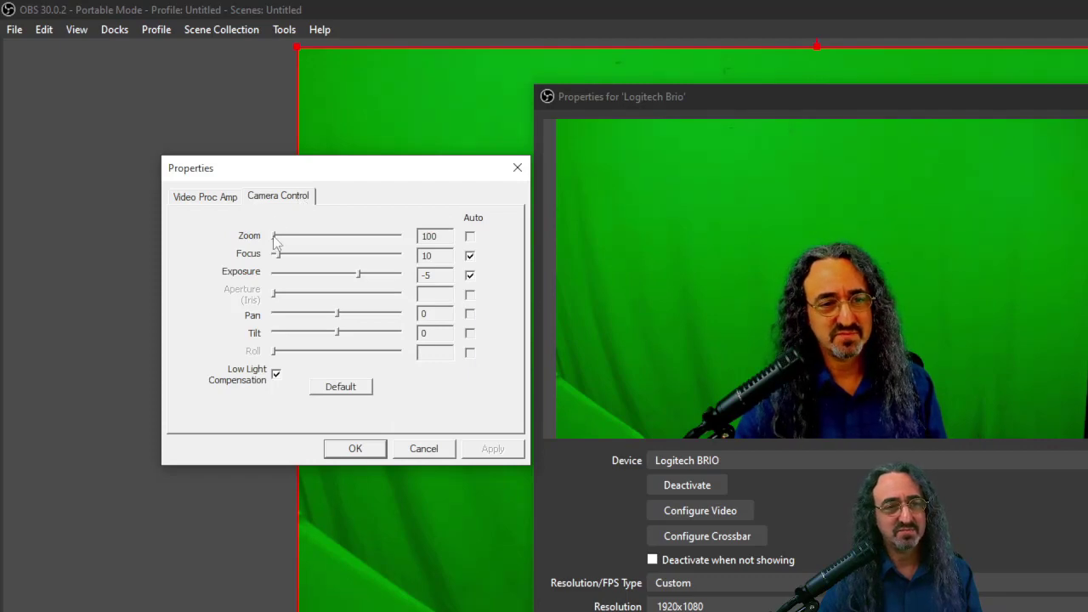
pyautogui.moveTo(274, 237)
pyautogui.mouseDown()
pyautogui.moveTo(352, 237)
pyautogui.moveTo(274, 237)
pyautogui.mouseUp()
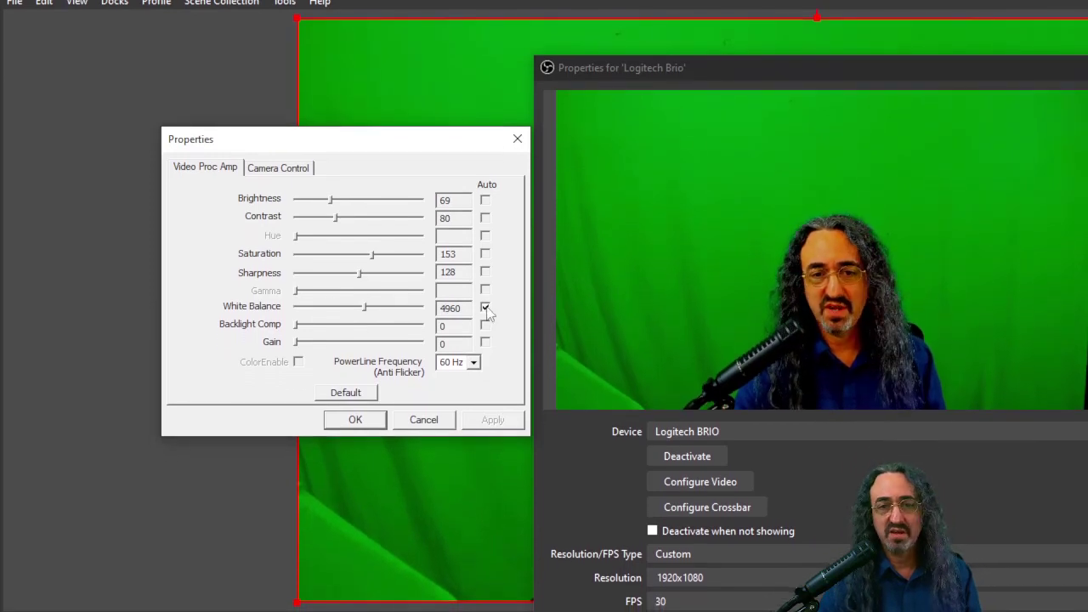
pyautogui.click(485, 308)
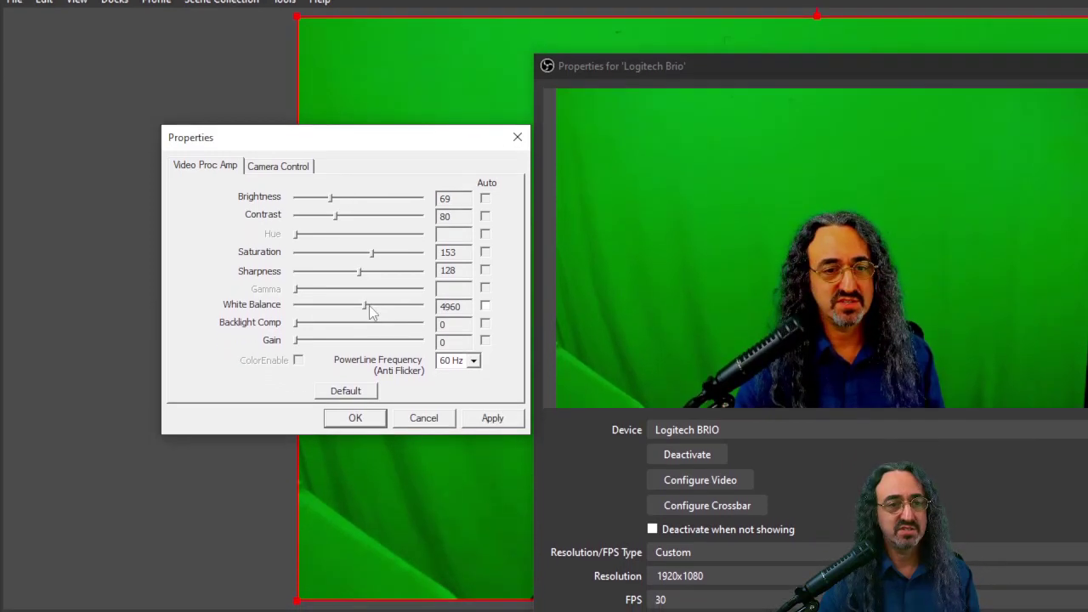
pyautogui.moveTo(365, 308); pyautogui.dragTo(356, 309)
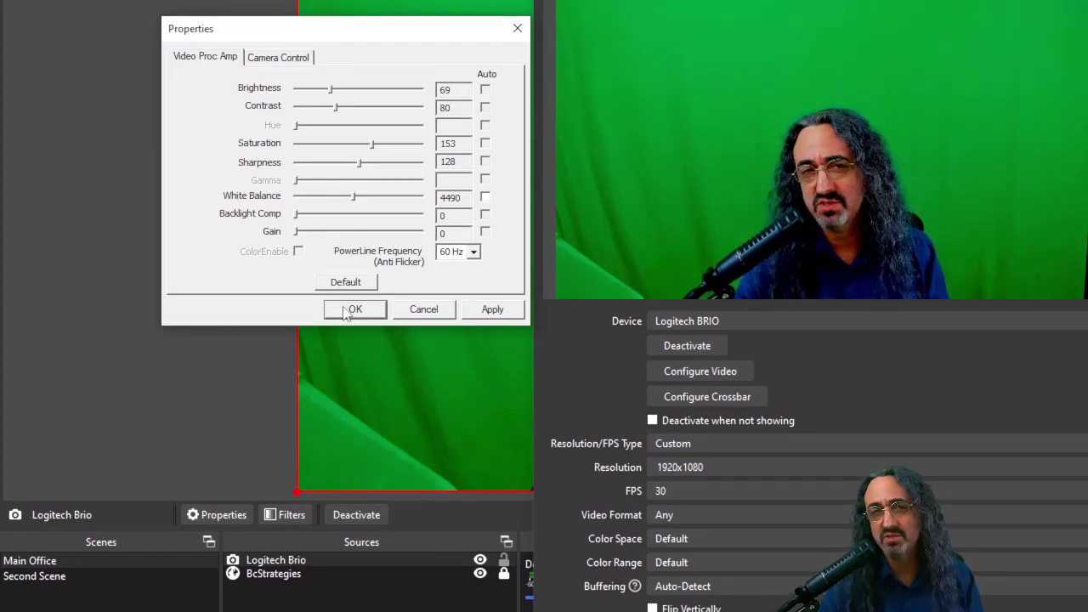
pyautogui.click(346, 312)
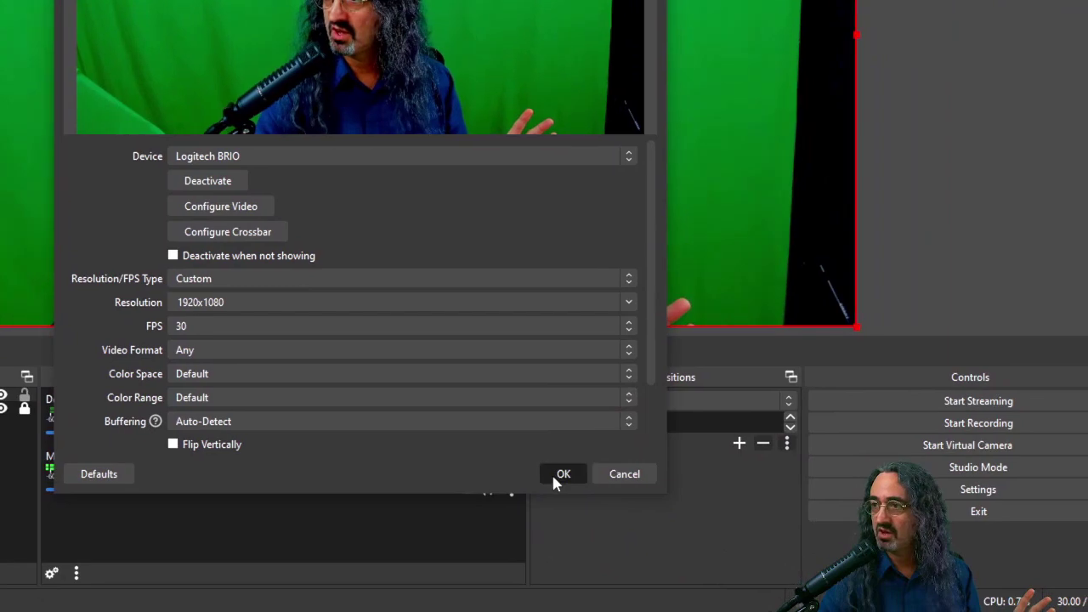
pyautogui.click(557, 475)
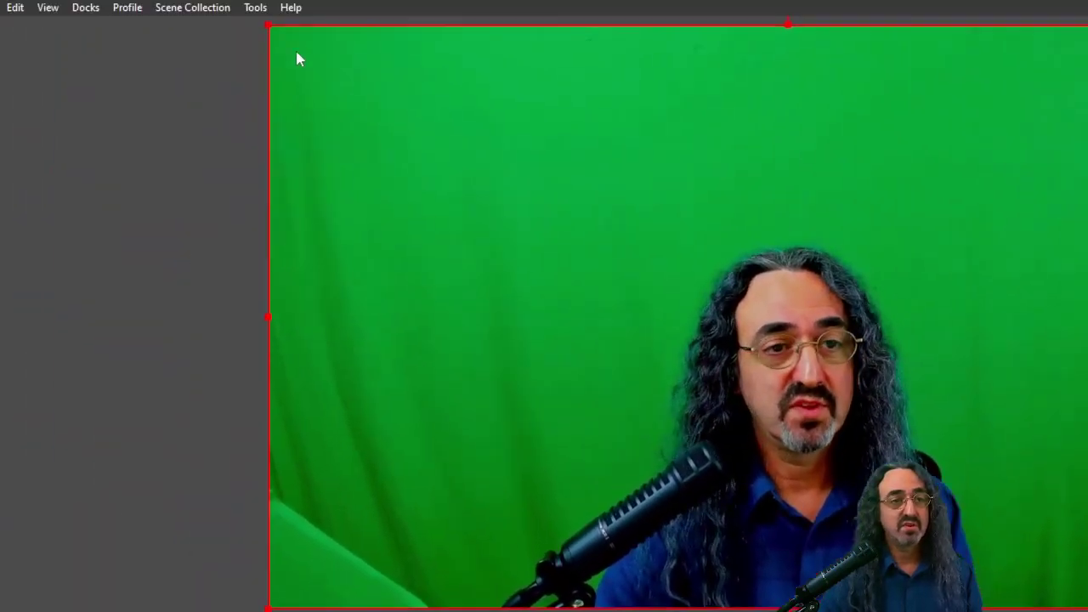
# Shrink the Logitech Brio source into the canvas's lower-right corner, about 1429 px from the left edge, and place BcStrategies above it in the source order
pyautogui.moveTo(268, 25); pyautogui.dragTo(570, 337)
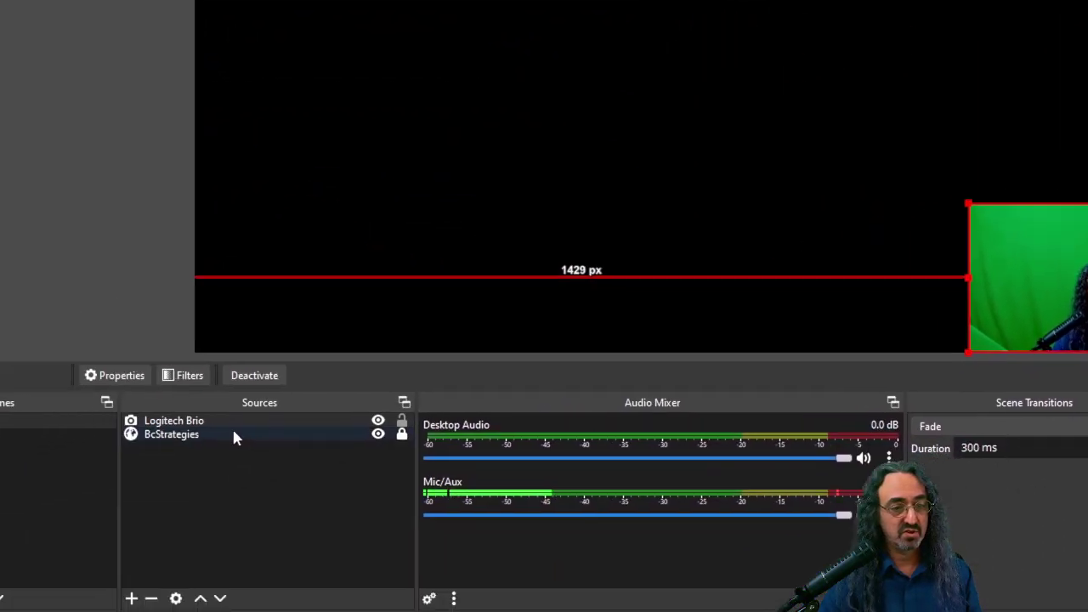
pyautogui.moveTo(235, 437); pyautogui.dragTo(259, 422)
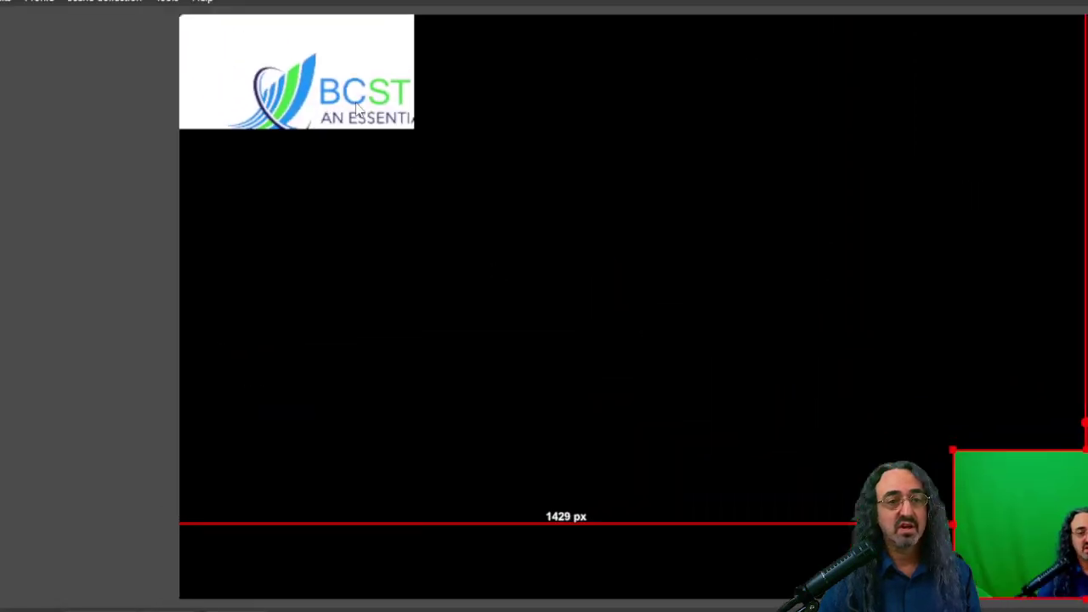
pyautogui.click(393, 250)
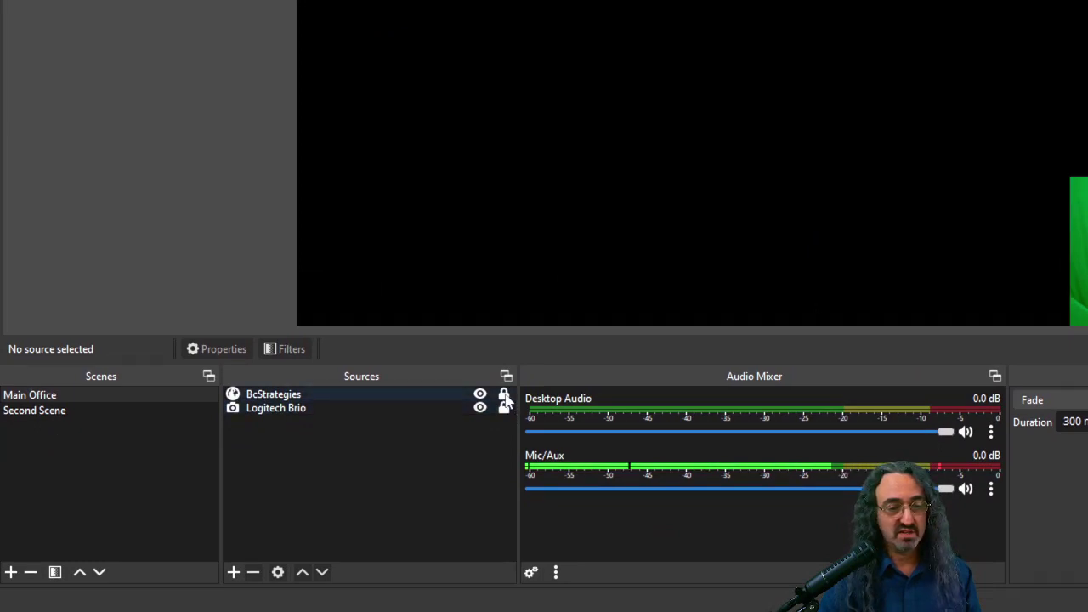
# Lock the Logitech Brio source and unlock BcStrategies, enlarging BcStrategies to fill the canvas and hiding it
pyautogui.click(451, 396)
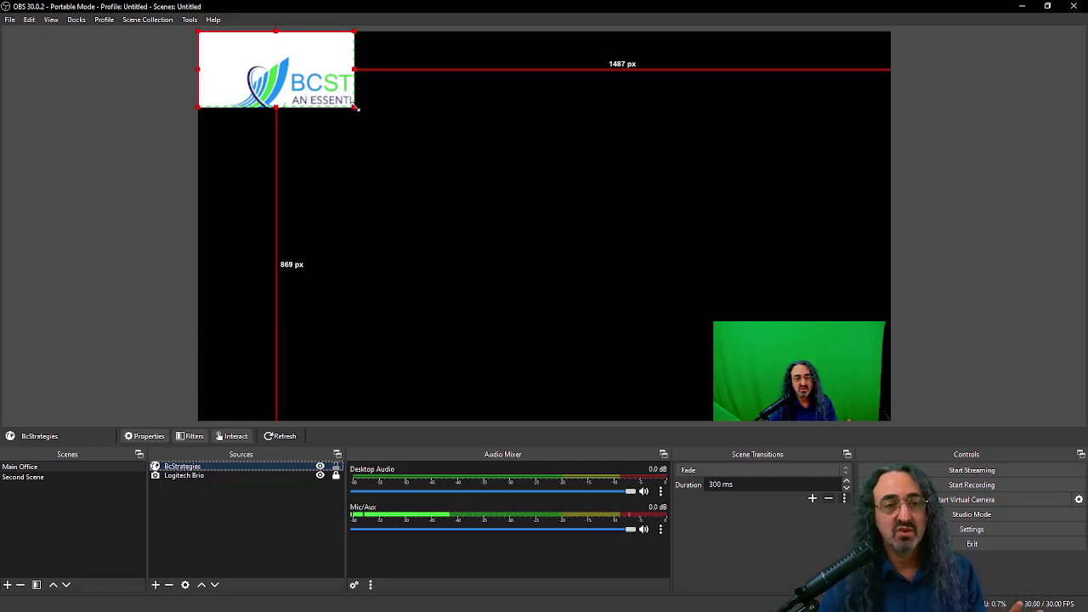
pyautogui.moveTo(355, 108); pyautogui.dragTo(561, 227)
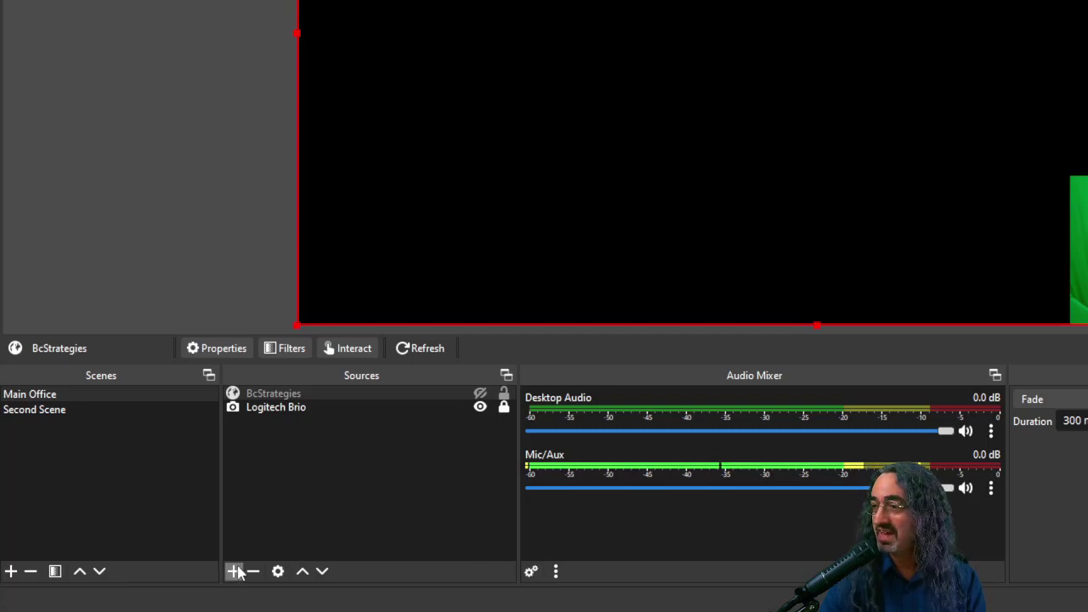
# Add a new visible Display Capture source named Display 3 to the Main Office scene
pyautogui.rightClick(253, 438)
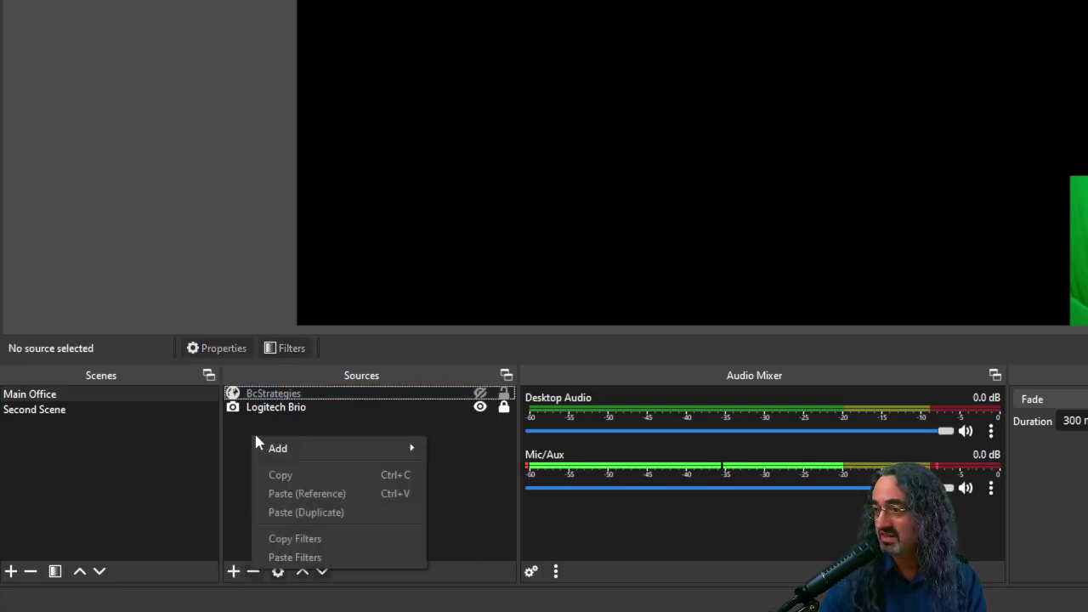
pyautogui.moveTo(273, 457)
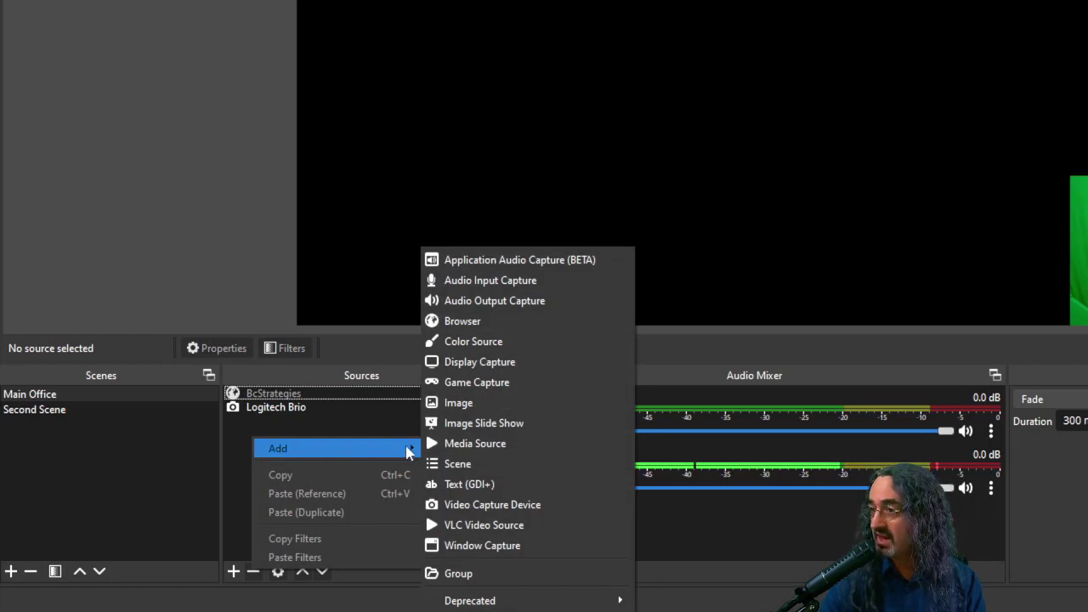
pyautogui.click(491, 363)
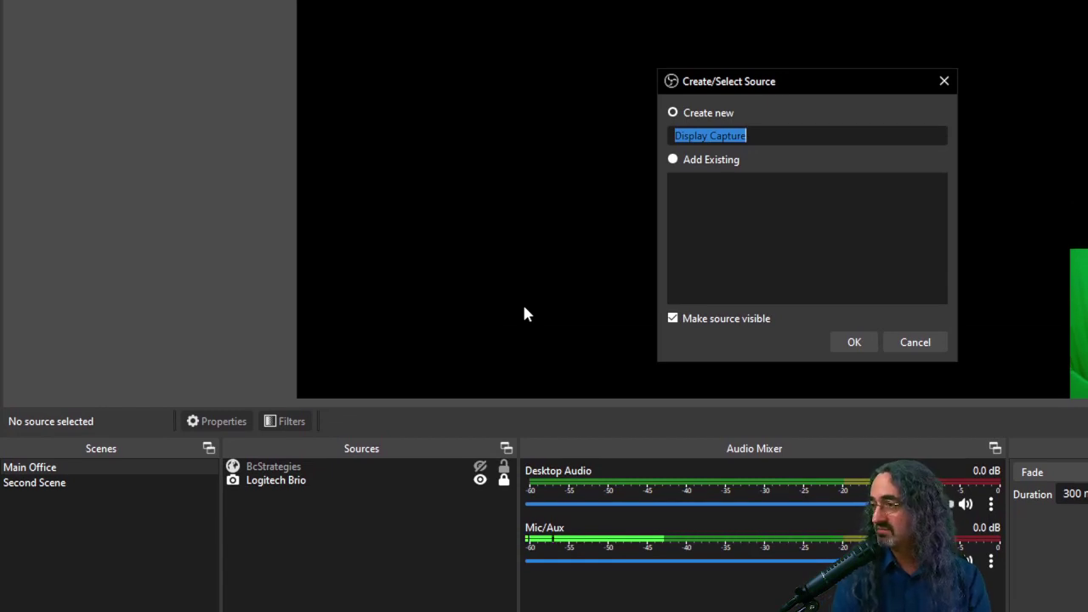
pyautogui.write('Display ')
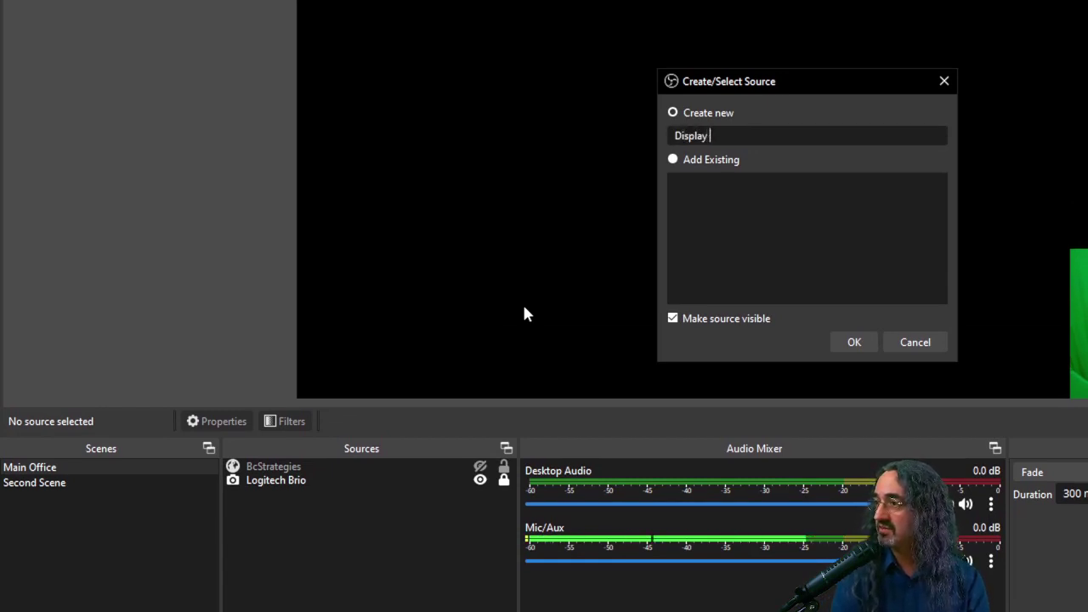
pyautogui.write('3')
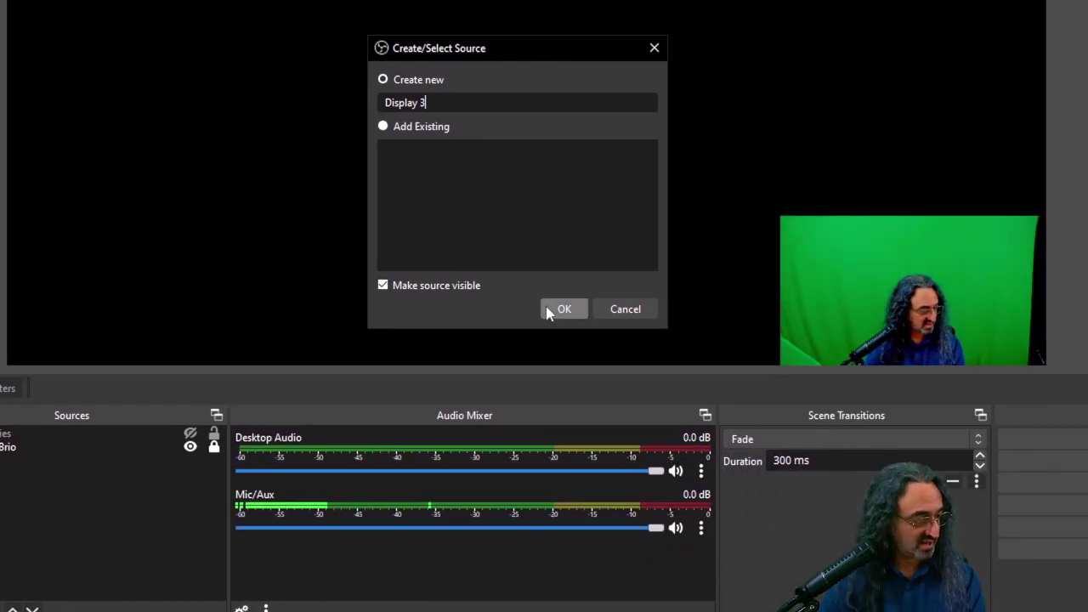
pyautogui.click(548, 311)
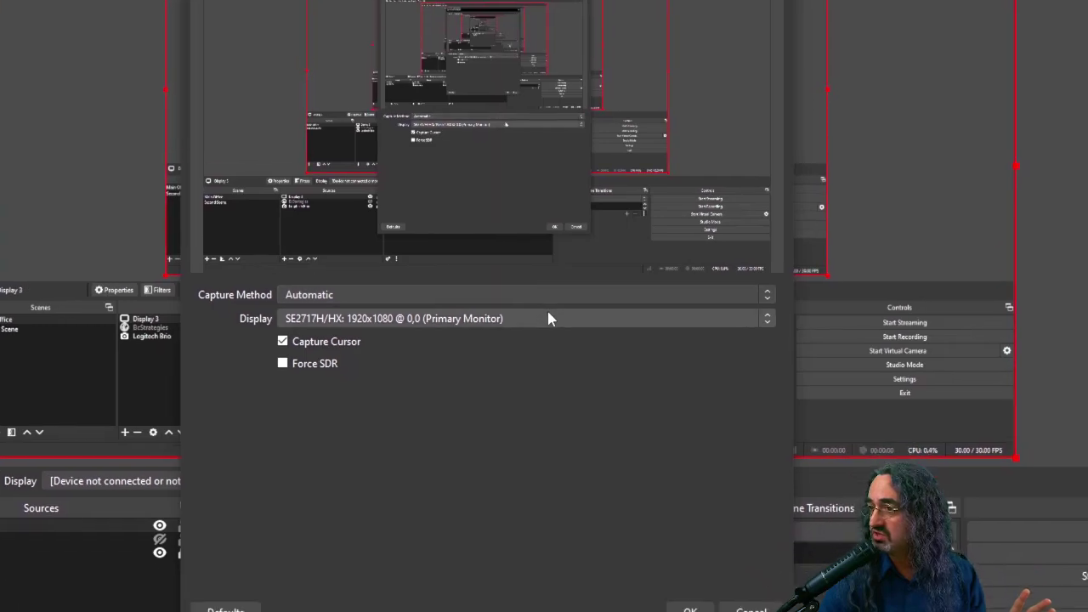
# Set the Display 3 source to capture the M260VA: 1920x1080 @ 3840,0 monitor and accept its properties
pyautogui.click(547, 343)
pyautogui.click(508, 321)
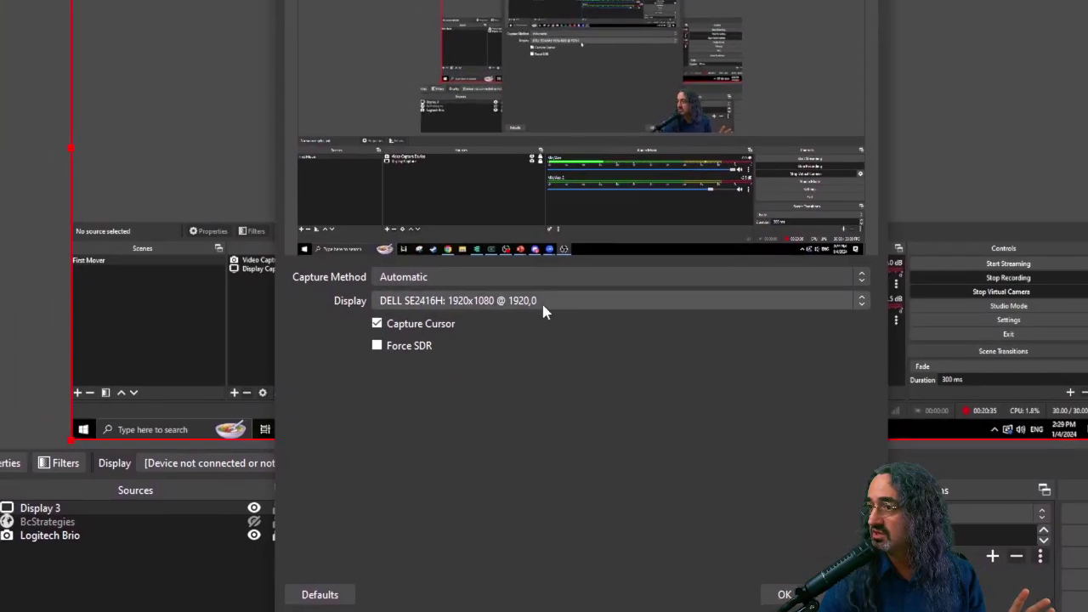
pyautogui.click(542, 304)
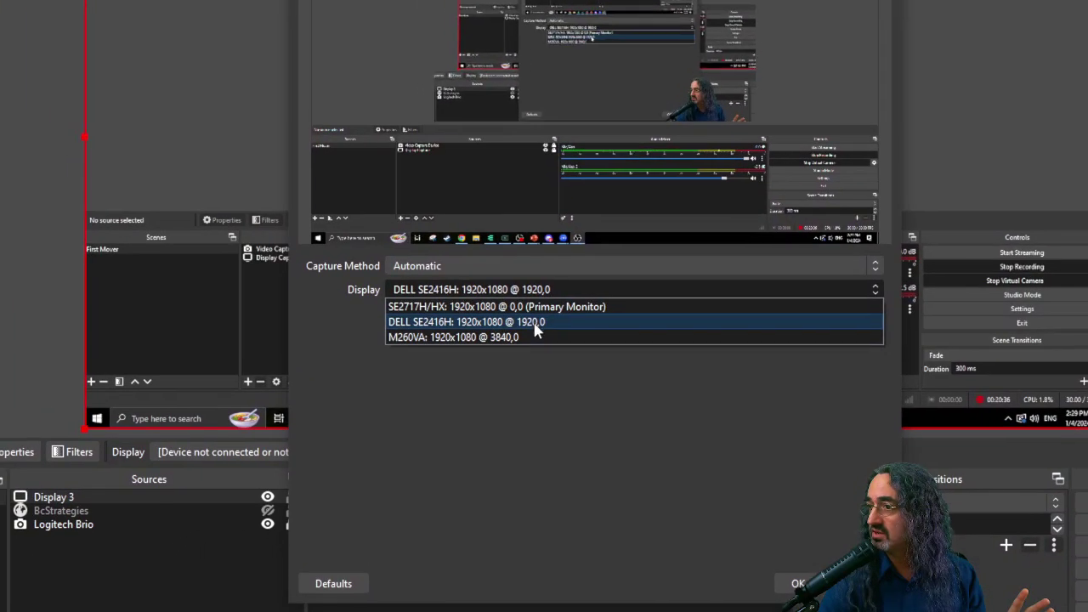
pyautogui.click(543, 314)
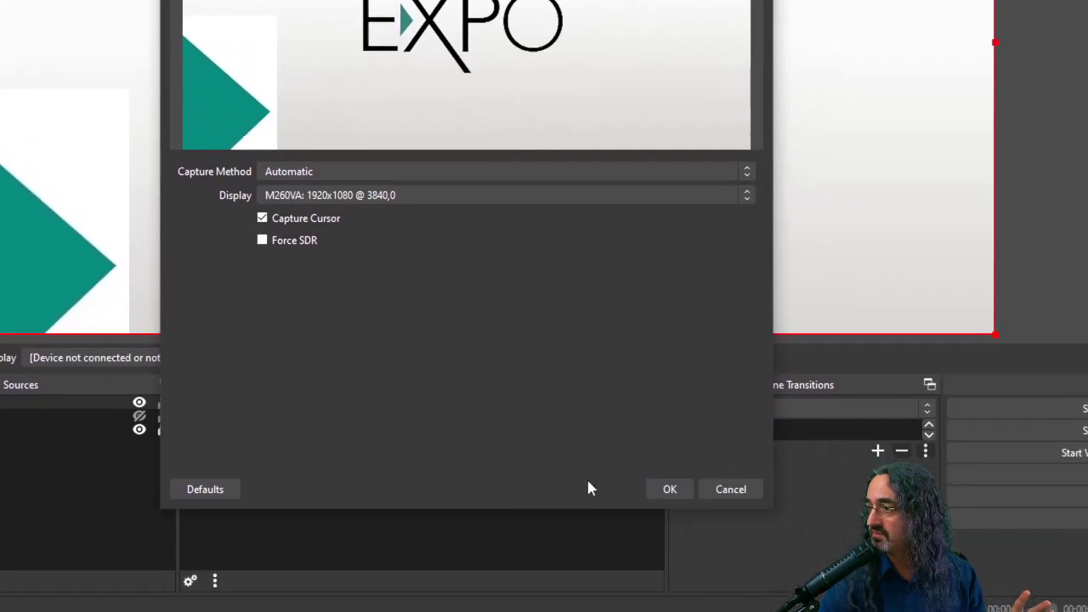
pyautogui.click(665, 489)
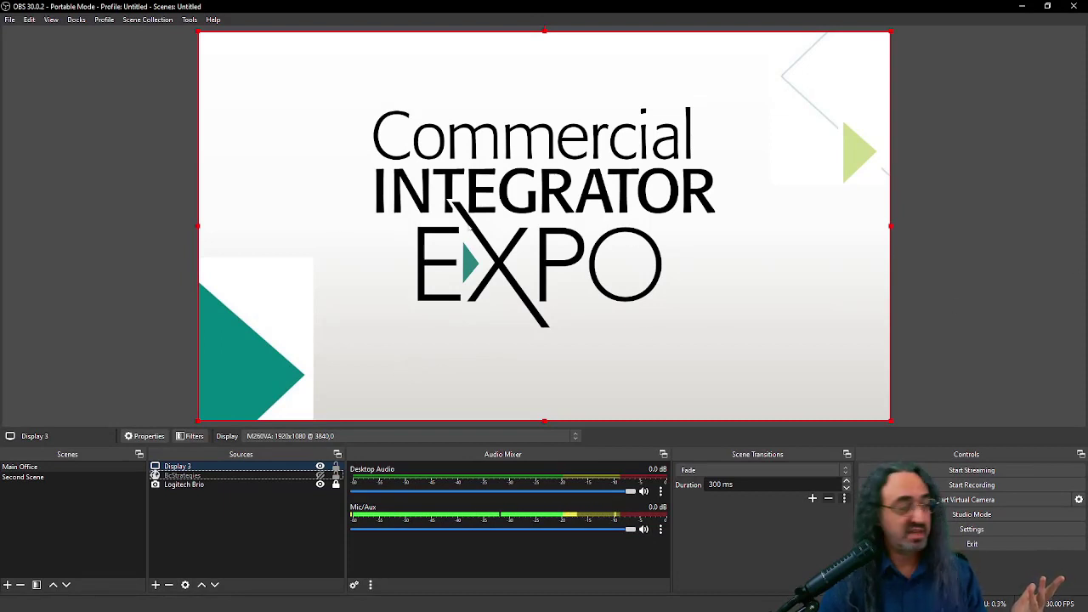
# Advance the slideshow on the captured monitor to the slide titled Hey Where Did Everyone Go?
pyautogui.click(334, 213)
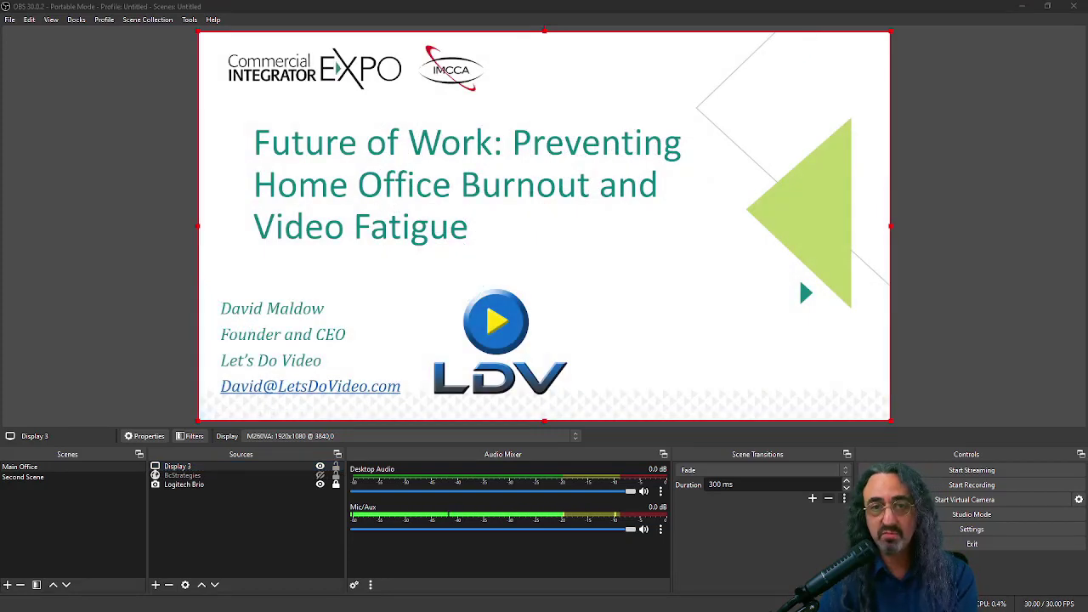
pyautogui.press('Right')
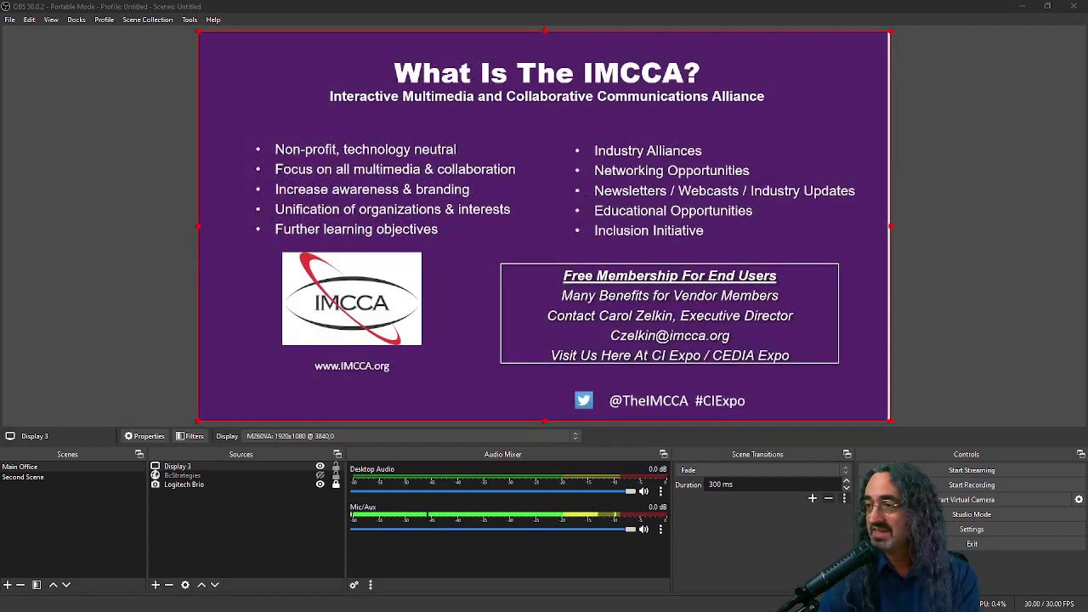
pyautogui.press('Right')
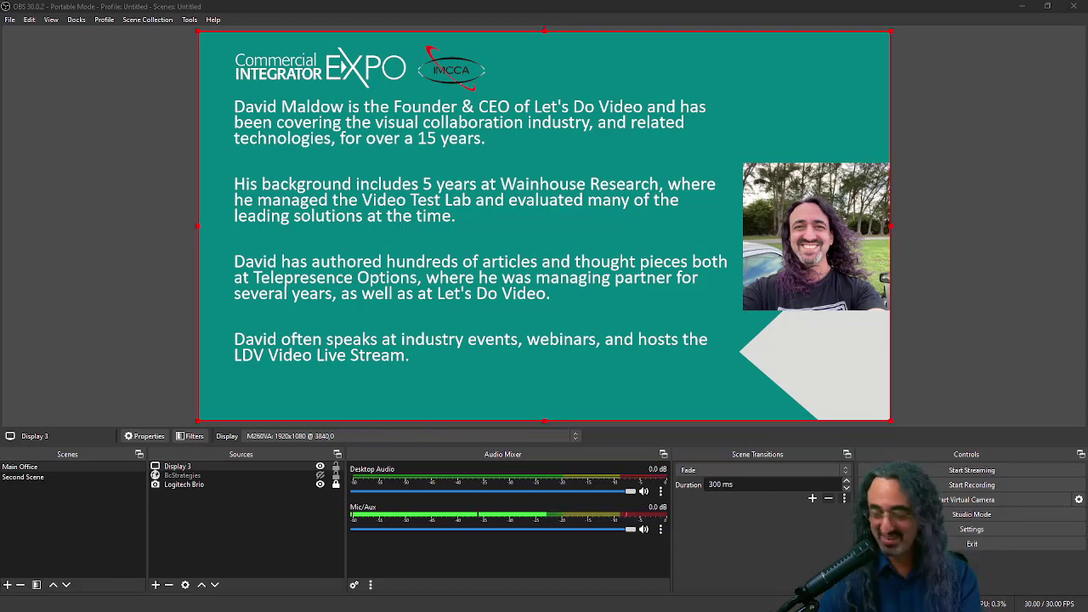
pyautogui.press('Right')
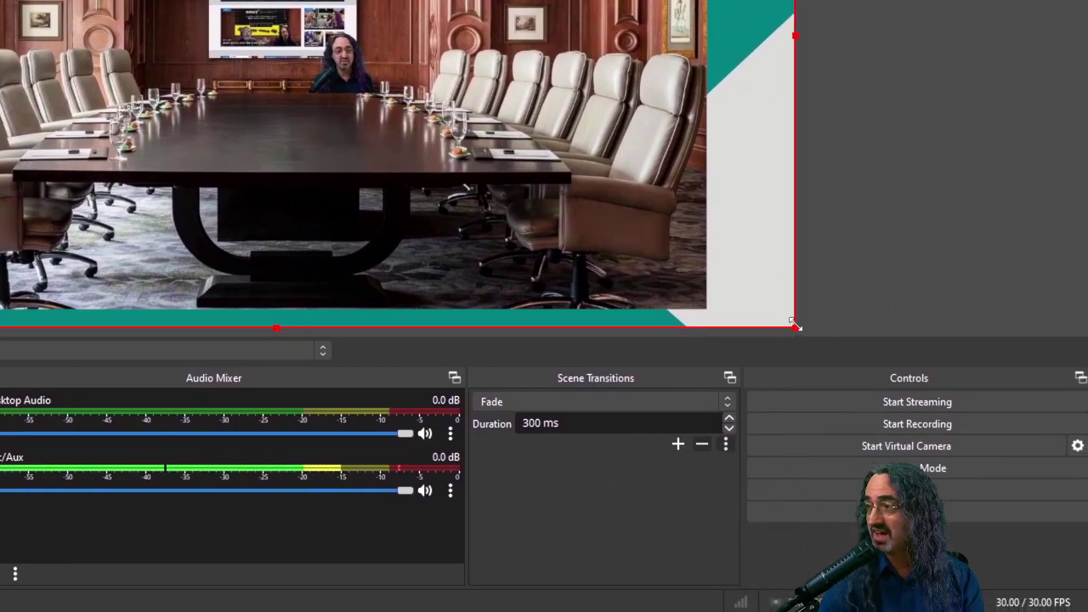
# Try a smaller size for Display 3, return it to filling the canvas, and move Logitech Brio to the top of the source order
pyautogui.moveTo(808, 329); pyautogui.dragTo(618, 226)
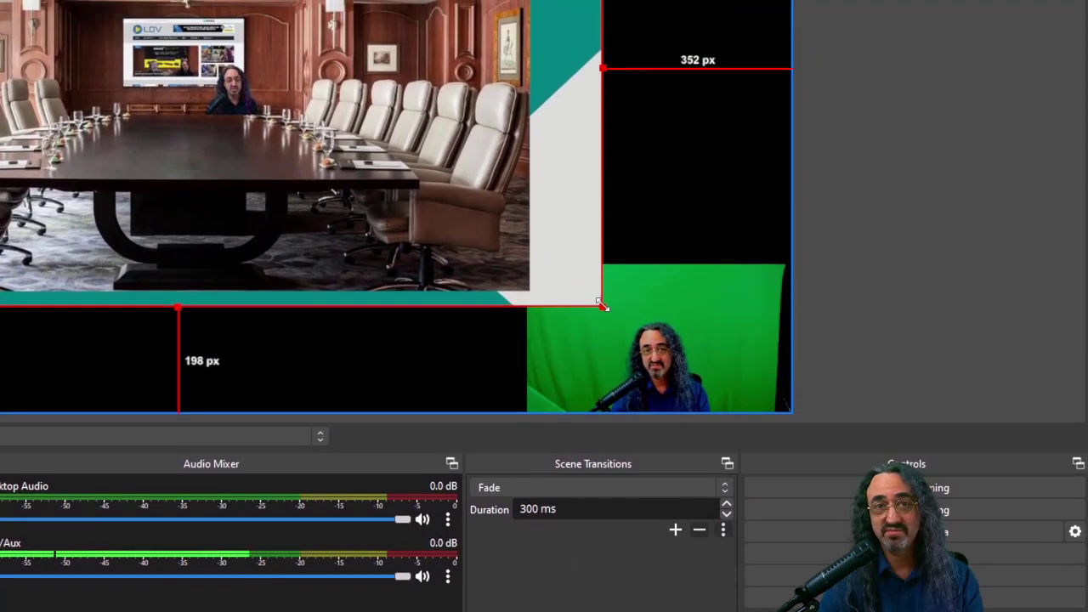
pyautogui.moveTo(602, 298); pyautogui.dragTo(789, 351)
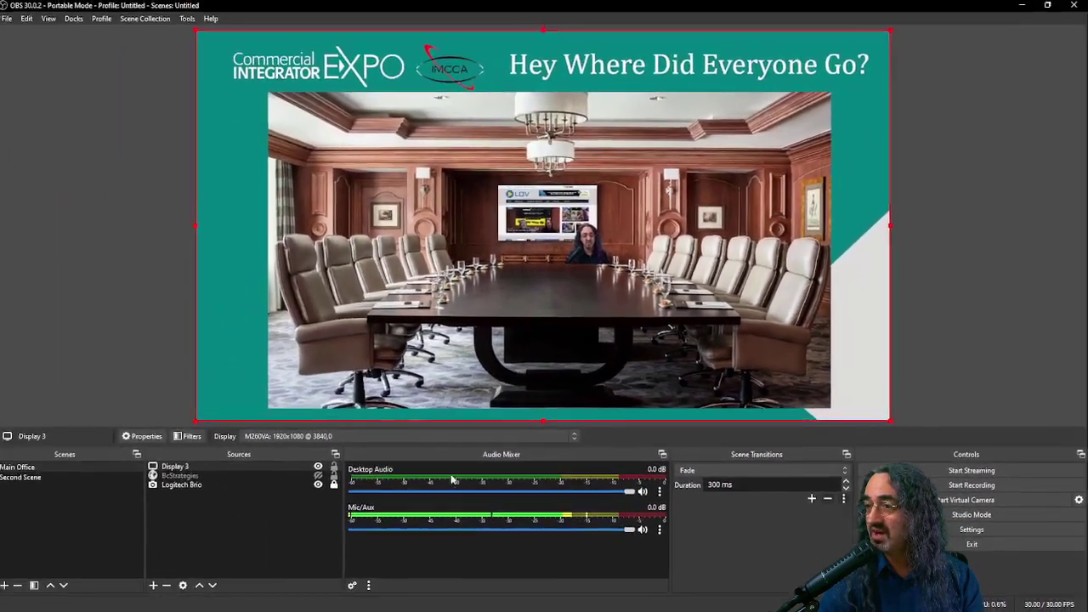
pyautogui.click(86, 470)
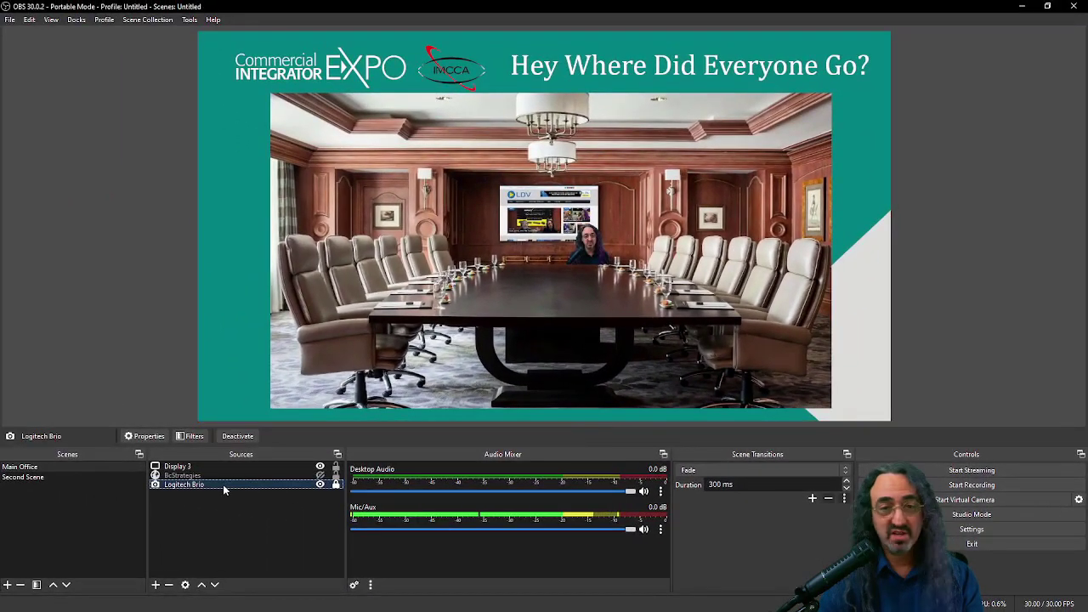
pyautogui.moveTo(224, 485); pyautogui.dragTo(226, 467)
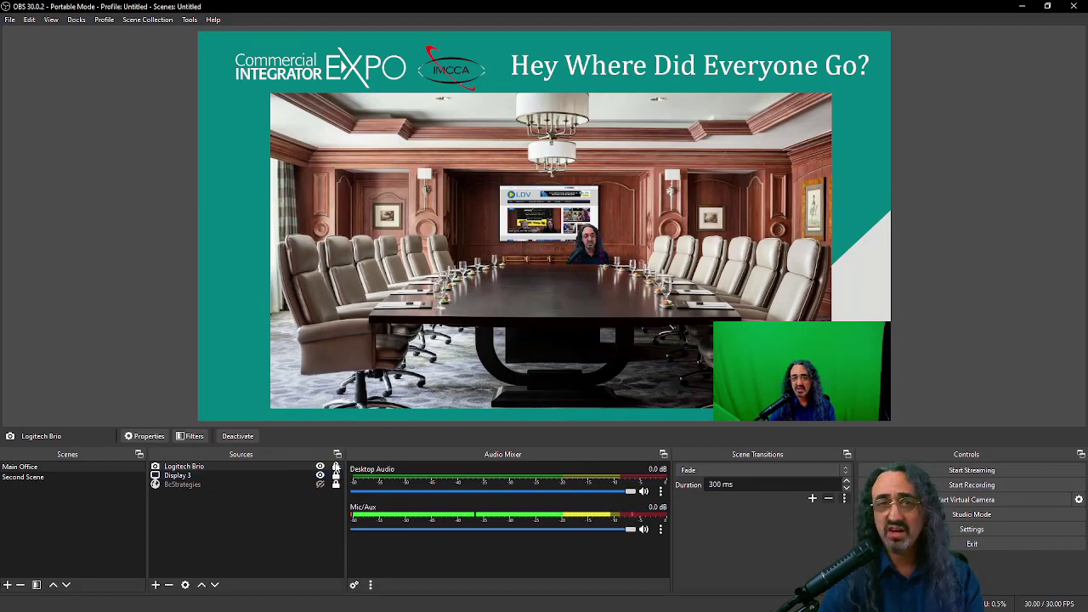
# Unlock Logitech Brio, resize it in the canvas's lower-right corner to about 1372 px from the left edge and 772 px from the top, and lock it
pyautogui.click(336, 467)
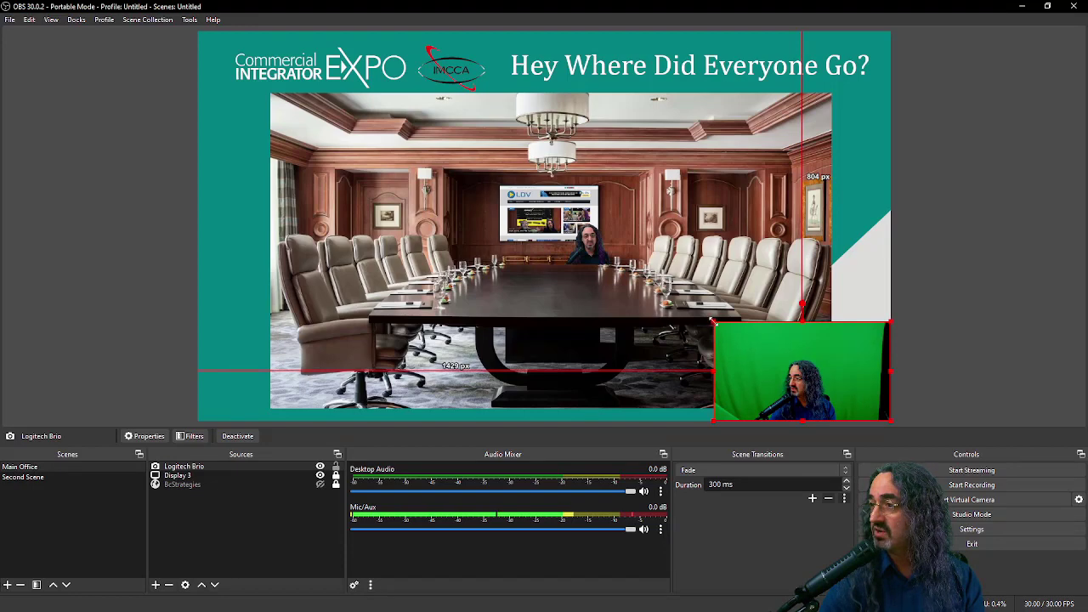
pyautogui.moveTo(712, 321); pyautogui.dragTo(773, 356)
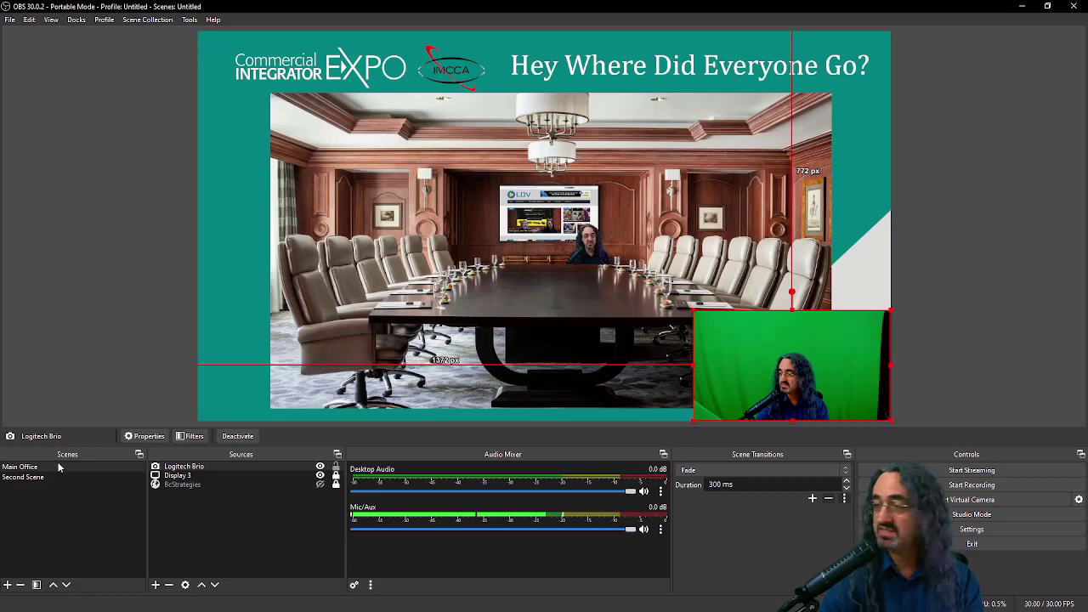
pyautogui.click(336, 467)
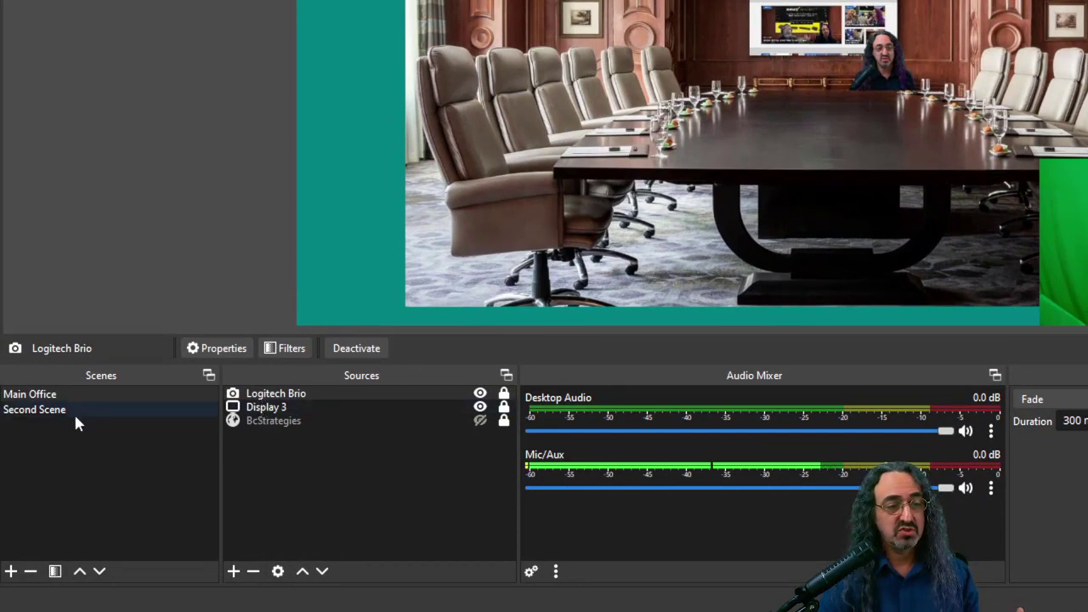
# Add a Chroma Key effect filter to the Logitech Brio source, keeping its default name and Green key color type
pyautogui.rightClick(287, 394)
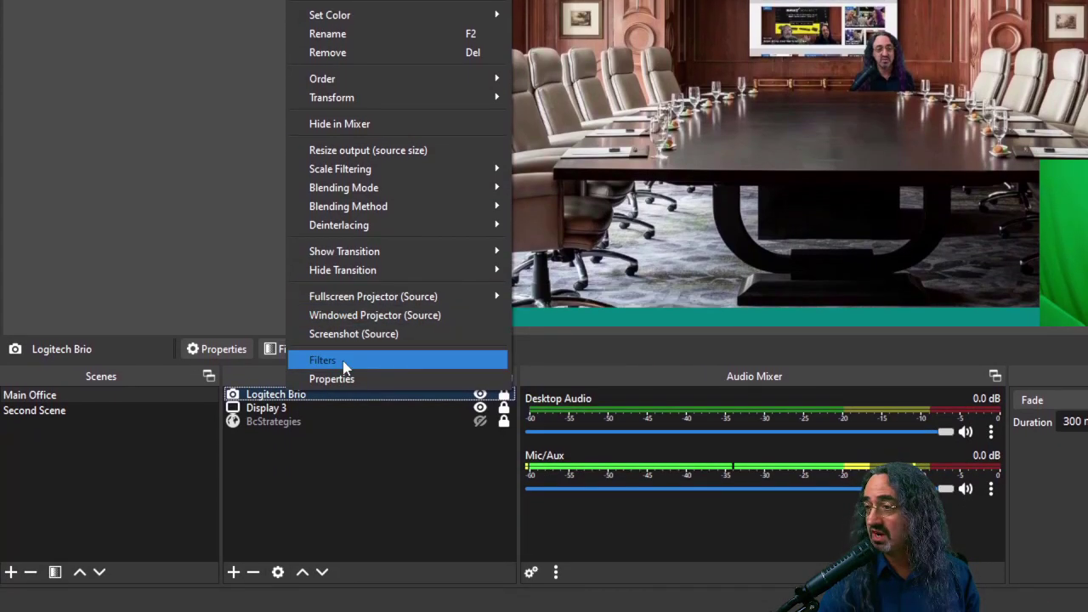
pyautogui.click(343, 362)
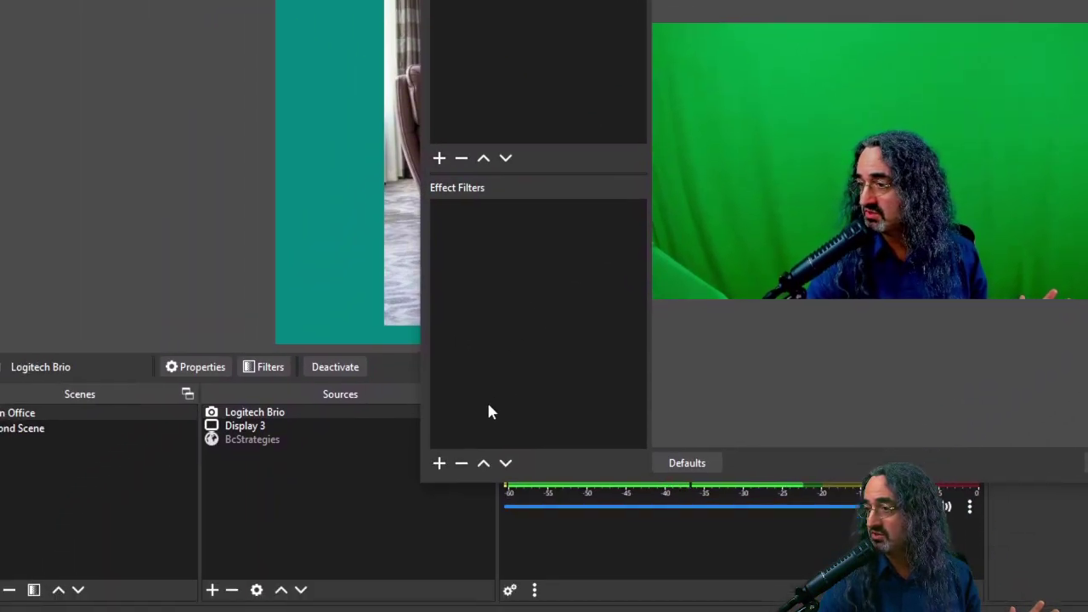
pyautogui.click(466, 450)
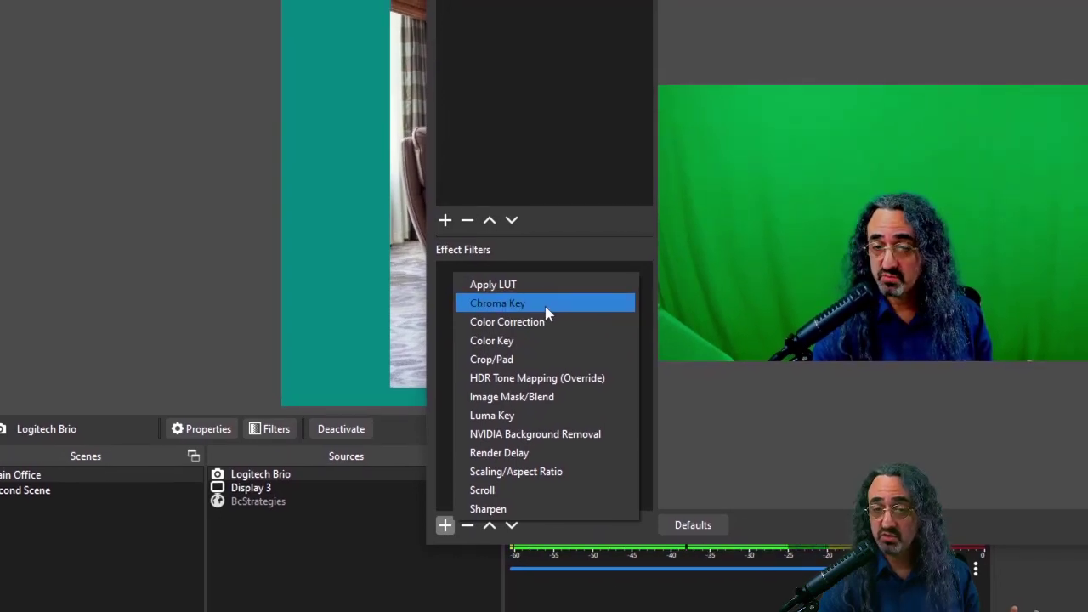
pyautogui.click(547, 304)
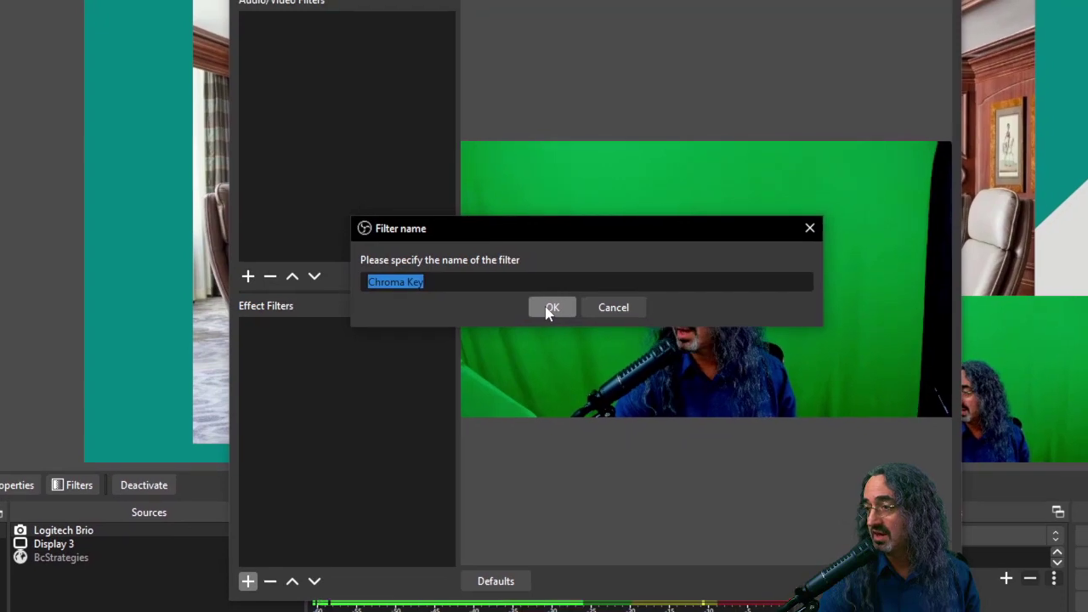
pyautogui.click(550, 308)
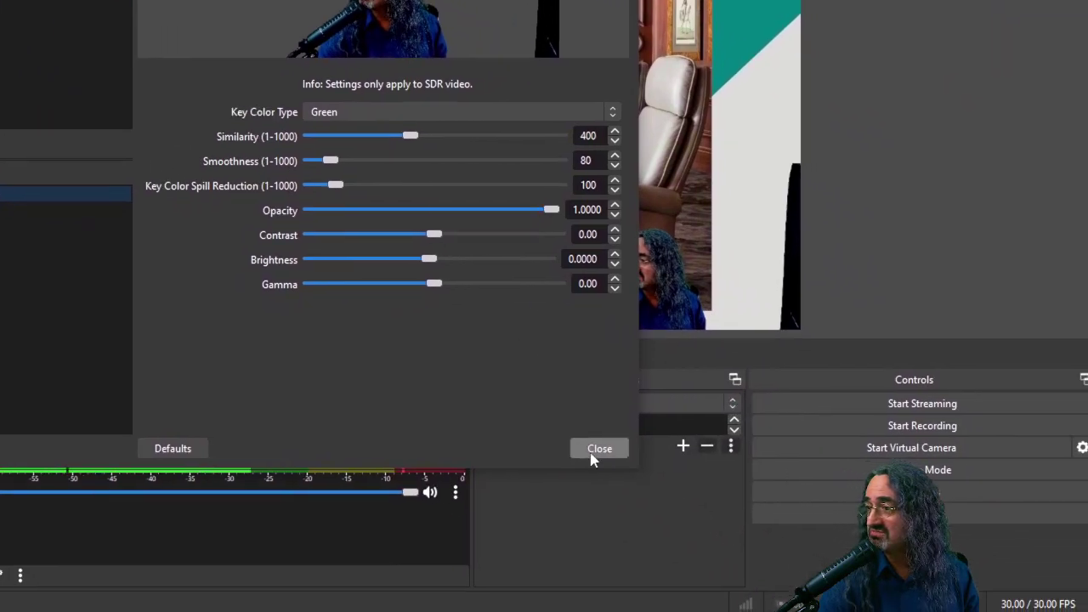
pyautogui.click(599, 449)
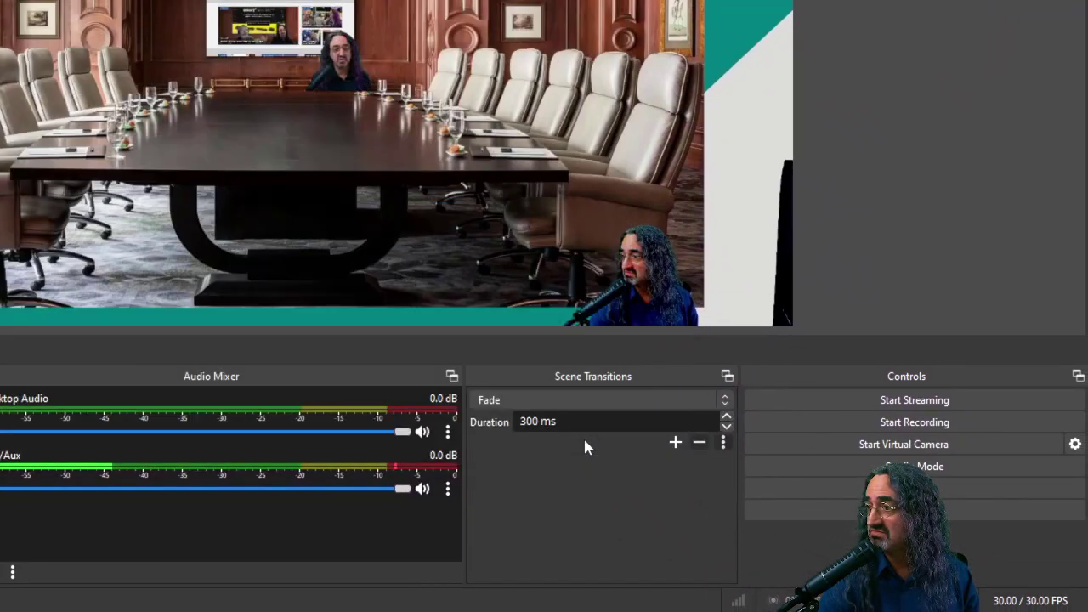
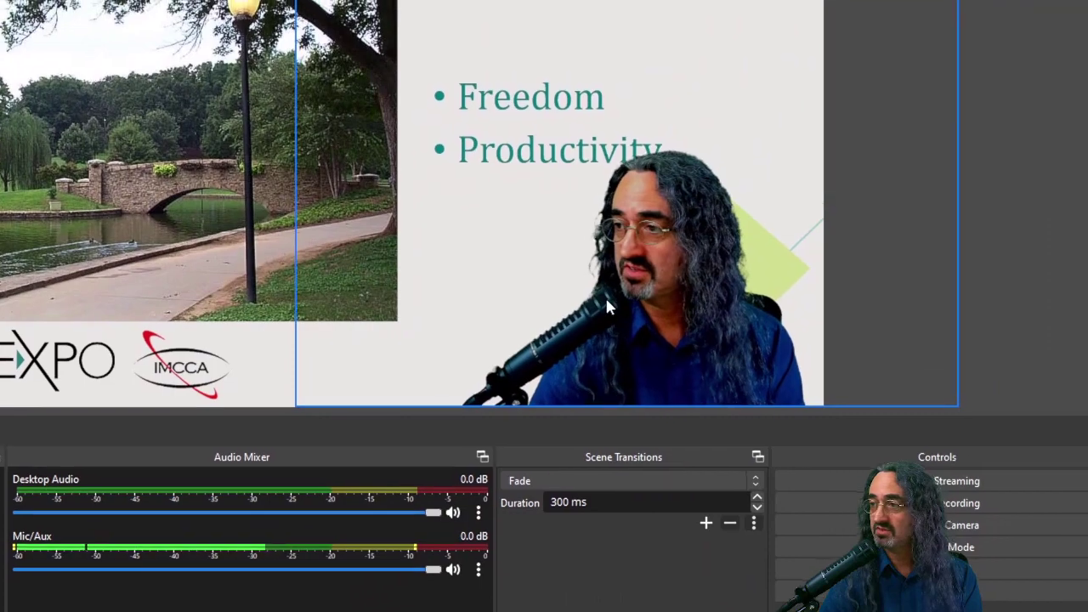
# In the Presentation Left scene, move Logitech Brio to the canvas's lower left, about 974 px from the right edge, and lock it
pyautogui.moveTo(1087, 208); pyautogui.dragTo(886, 203)
pyautogui.moveTo(418, 295); pyautogui.dragTo(0, 319)
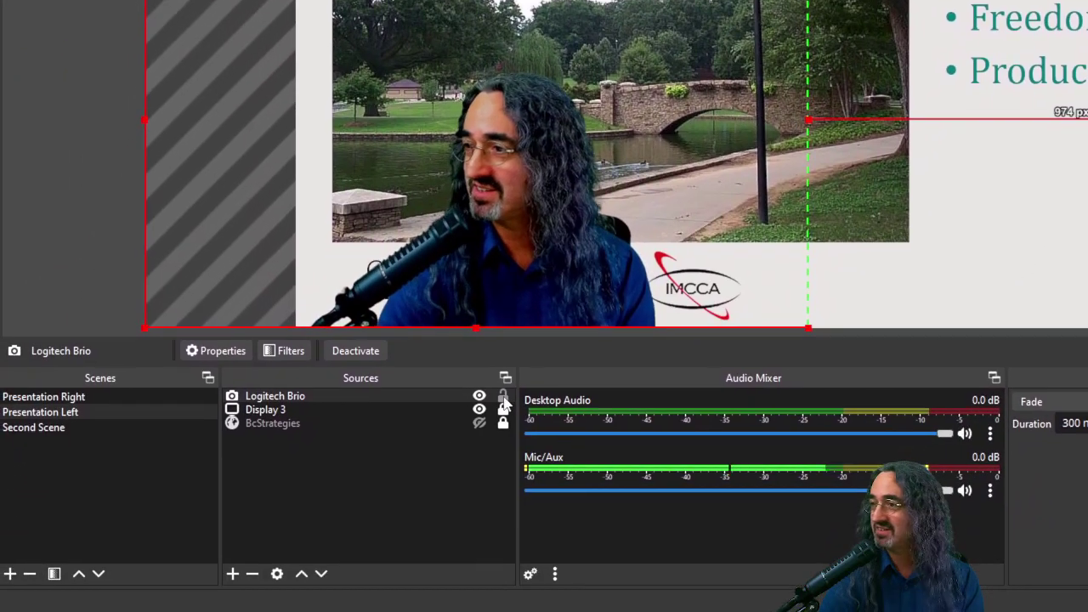
pyautogui.click(499, 407)
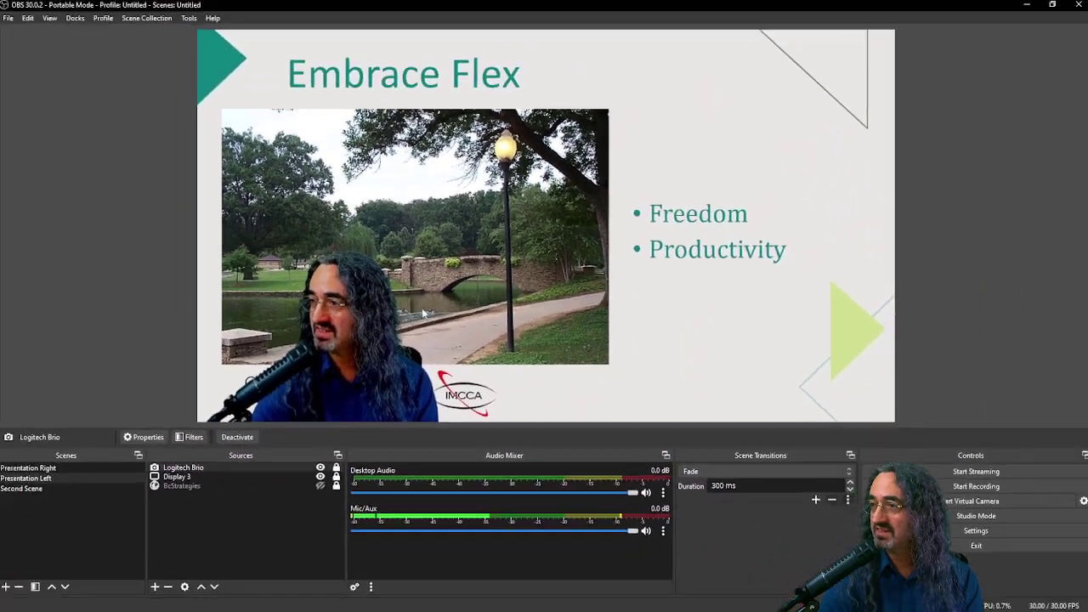
# Switch between the Presentation Right and Presentation Left scenes to compare webcam positions, ending on Second Scene
pyautogui.click(75, 468)
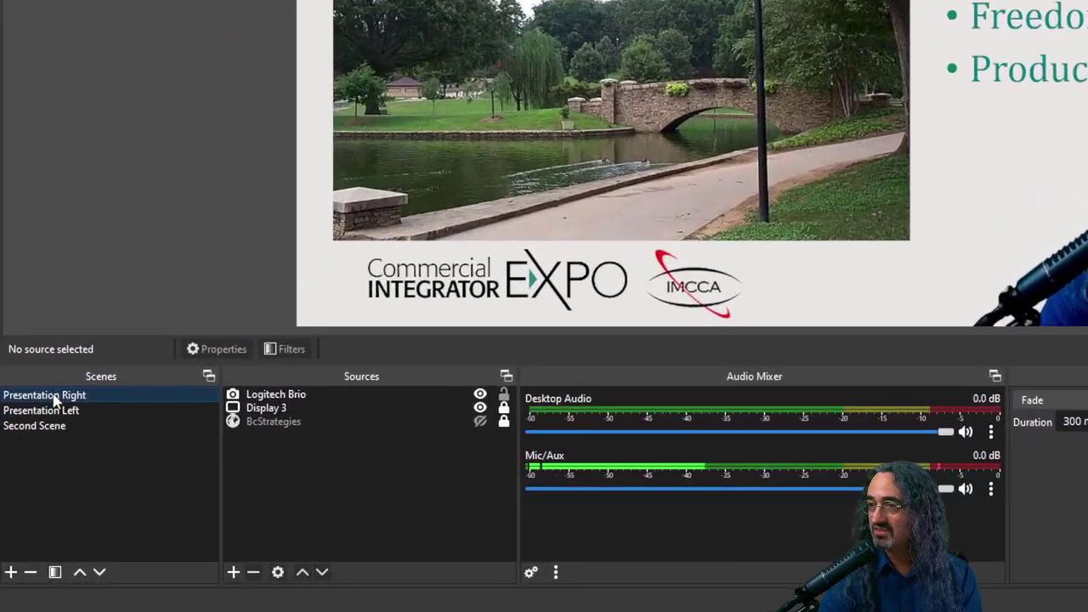
pyautogui.click(52, 412)
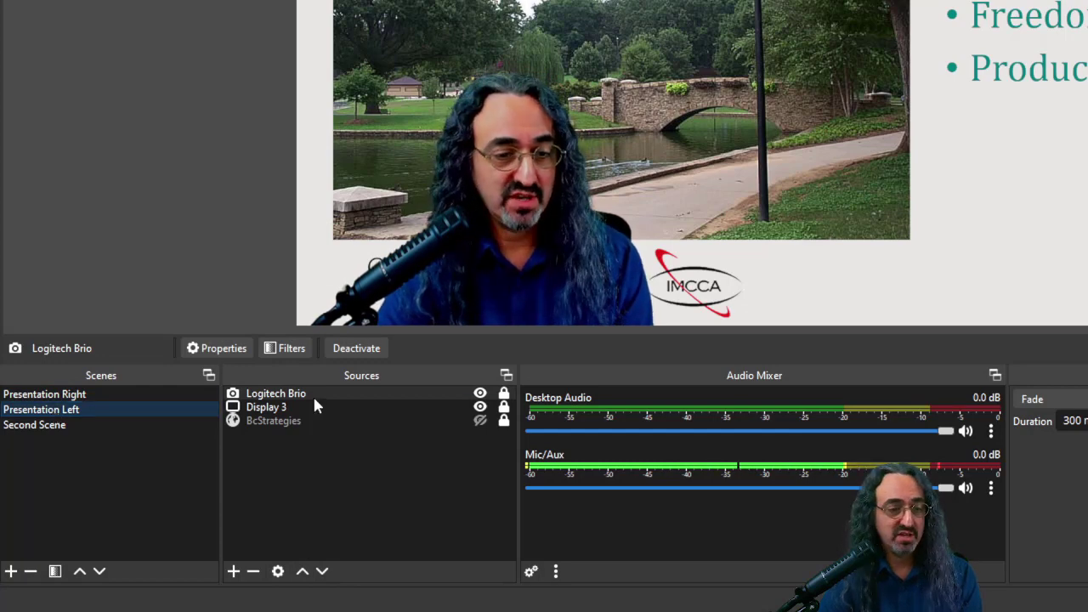
pyautogui.click(112, 389)
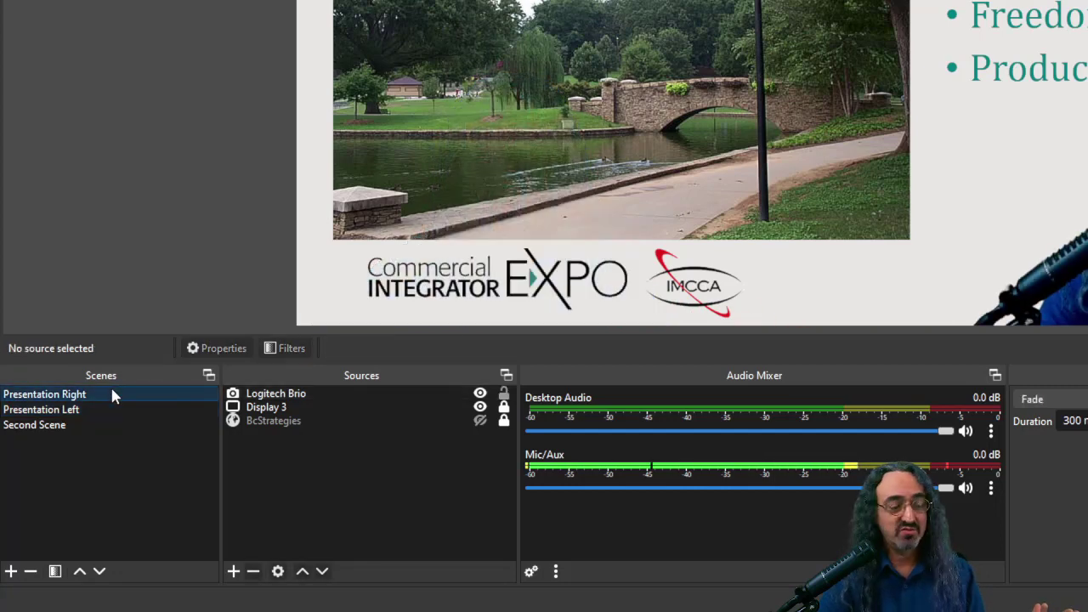
pyautogui.click(106, 406)
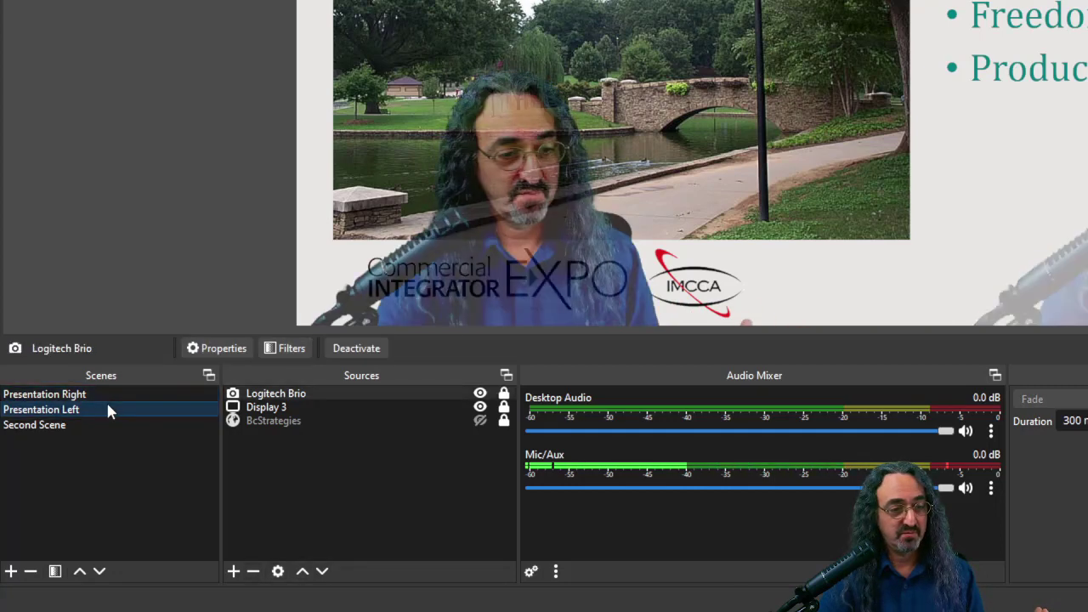
pyautogui.click(95, 424)
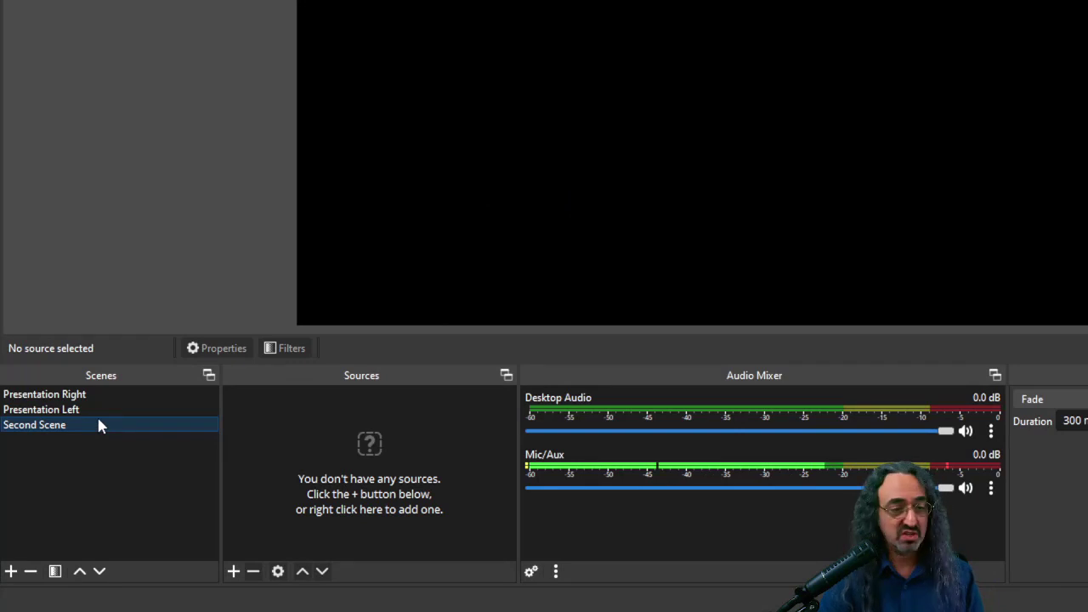
# Rename the scene Second Scene as Main Office
pyautogui.rightClick(97, 424)
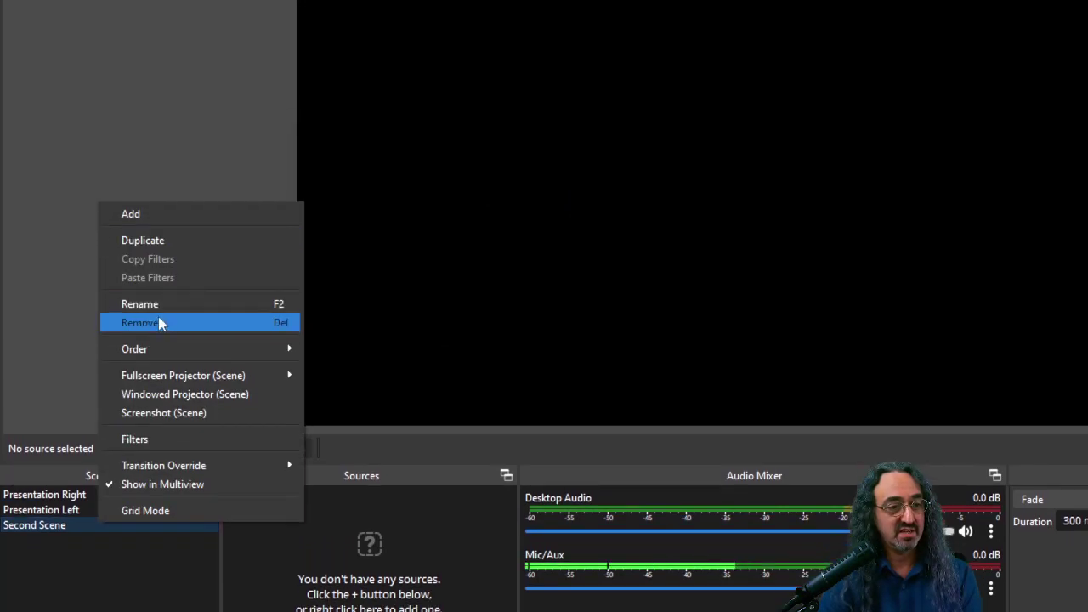
pyautogui.click(160, 304)
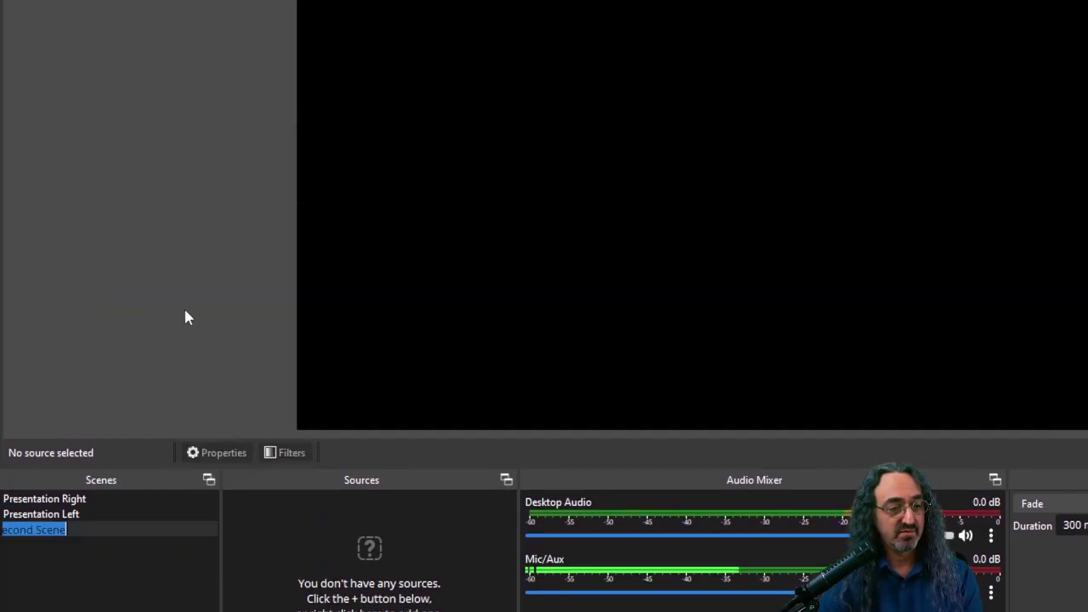
pyautogui.write('Main Off')
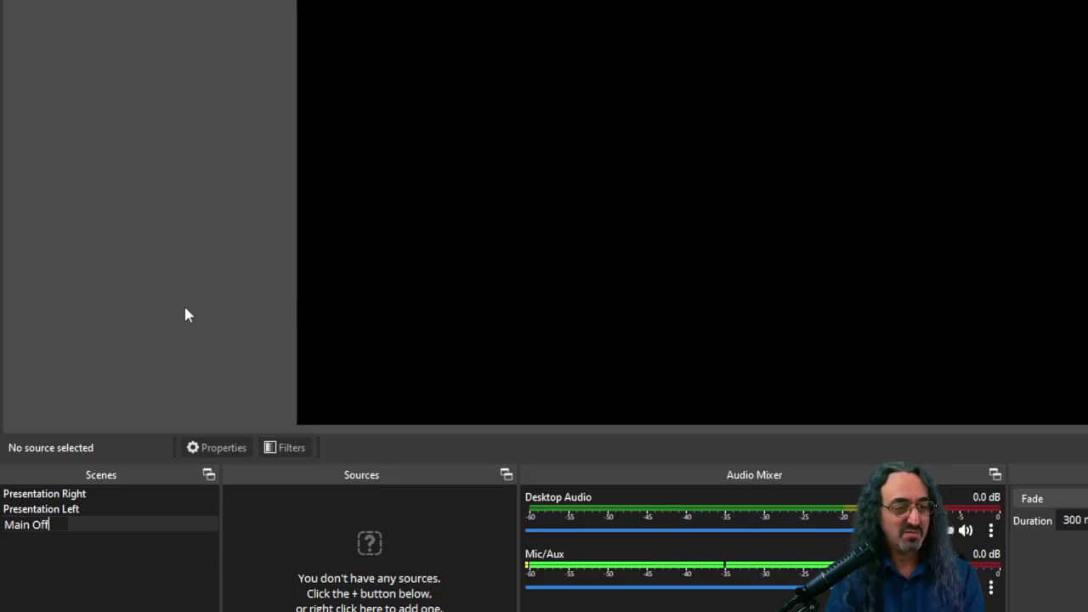
pyautogui.write('ice')
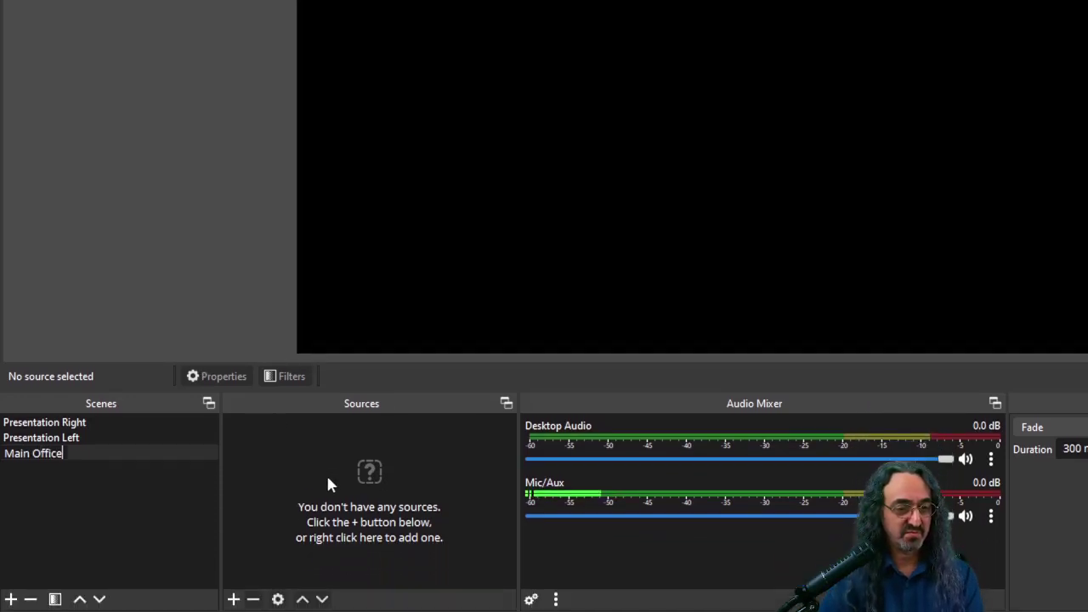
pyautogui.press('Return')
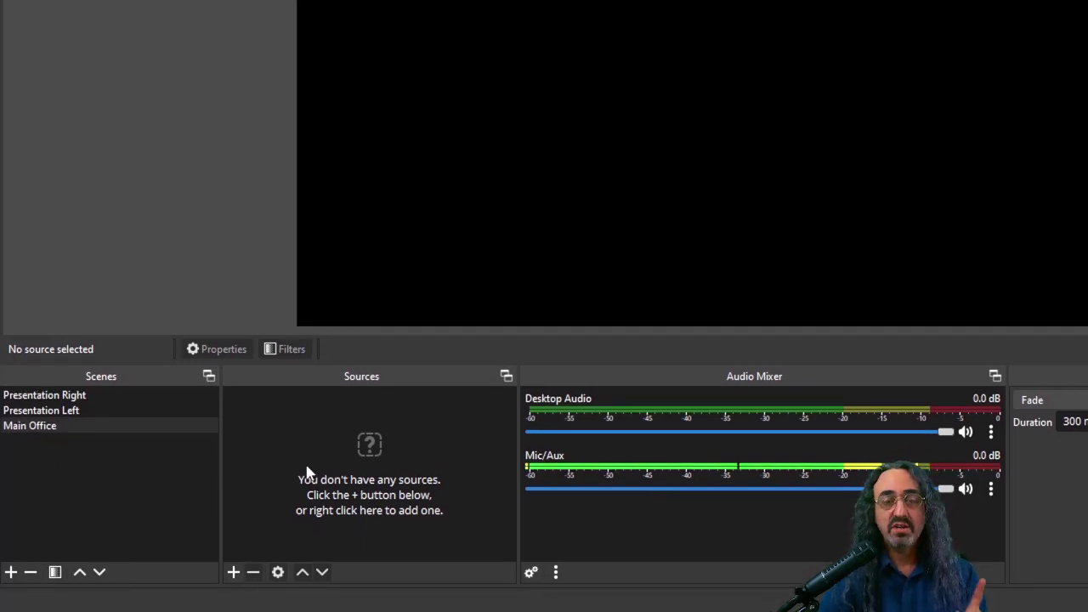
# In the Presentation Right scene, remove the Chroma Key effect filter from the Logitech Brio source
pyautogui.click(129, 396)
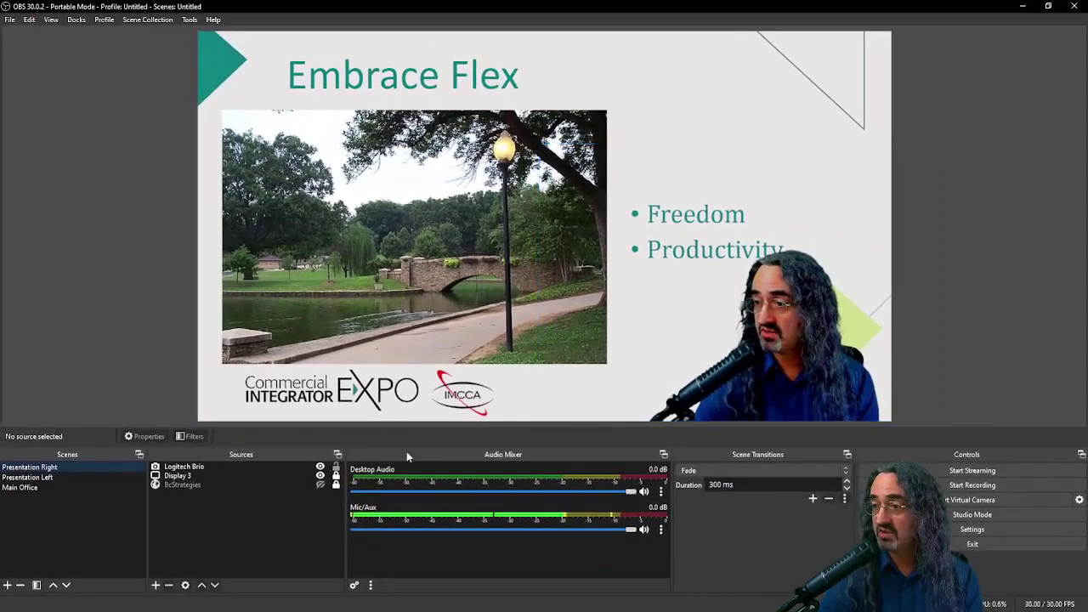
pyautogui.click(184, 467)
pyautogui.rightClick(194, 473)
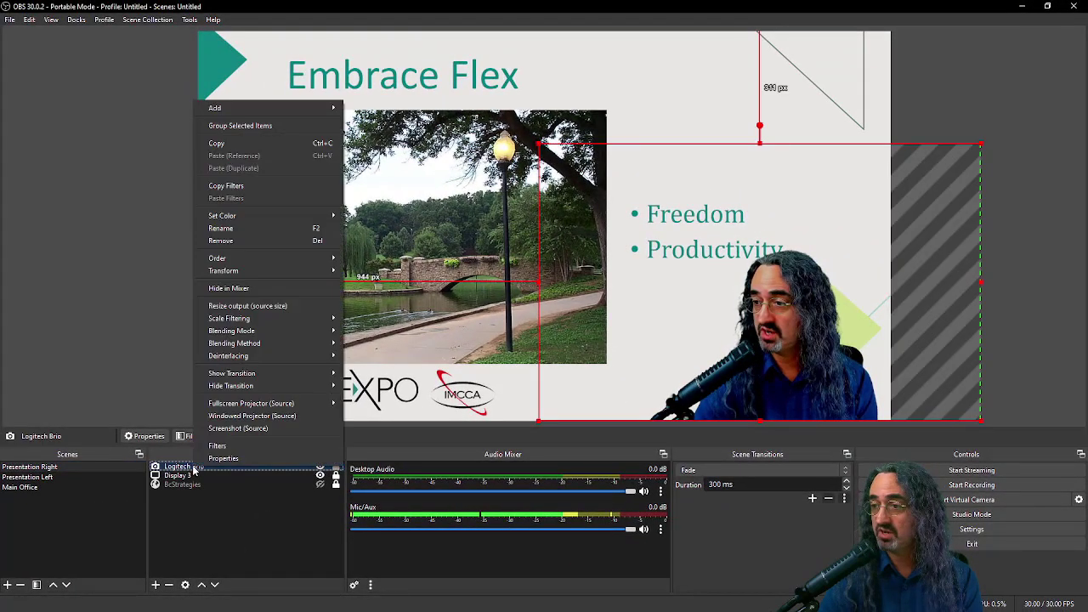
pyautogui.click(219, 446)
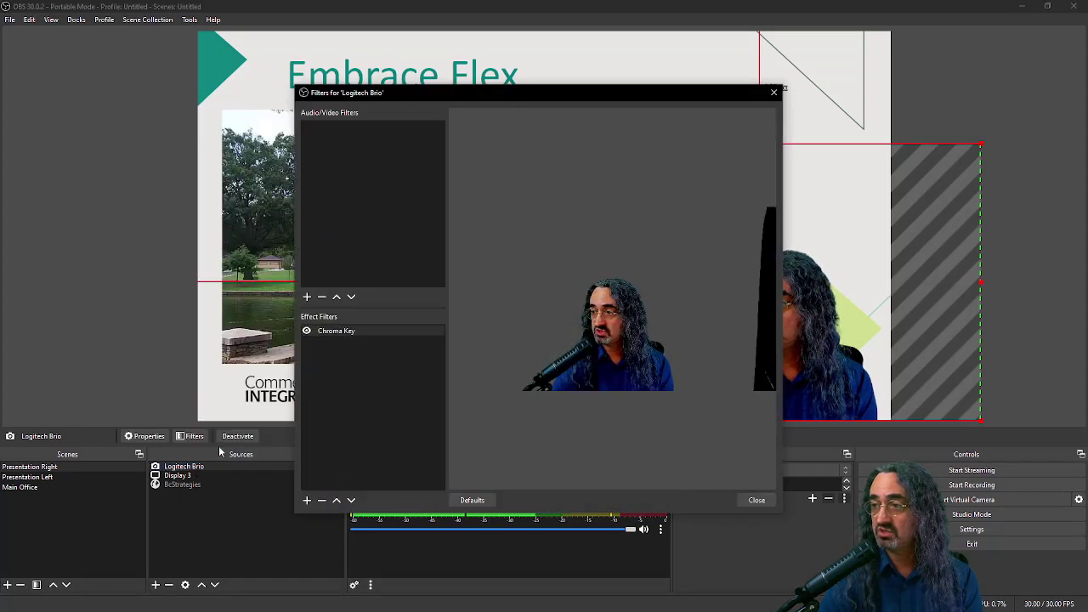
pyautogui.click(338, 332)
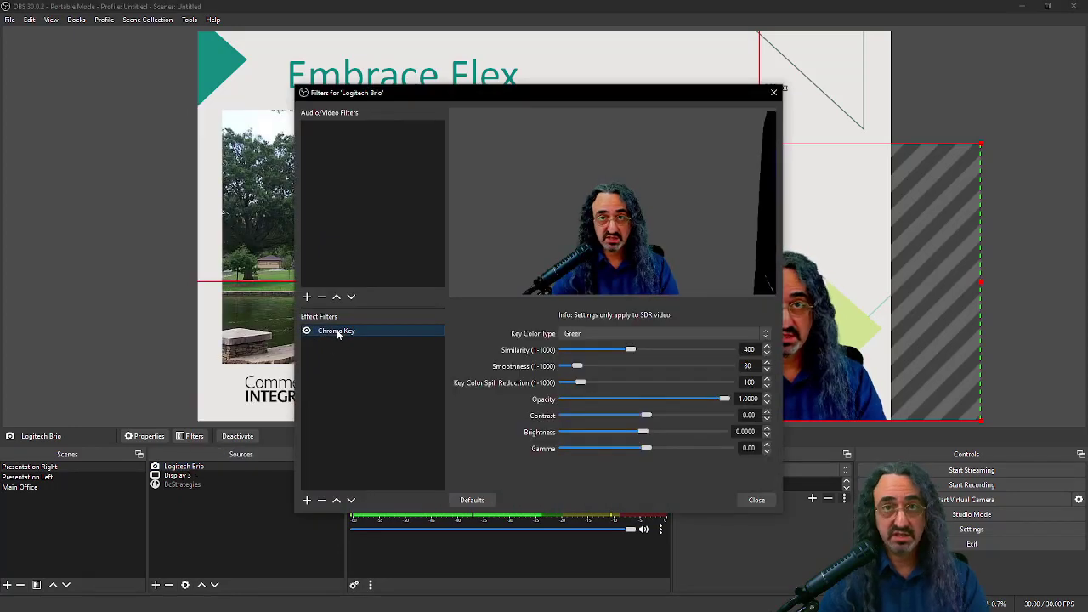
pyautogui.press('Delete')
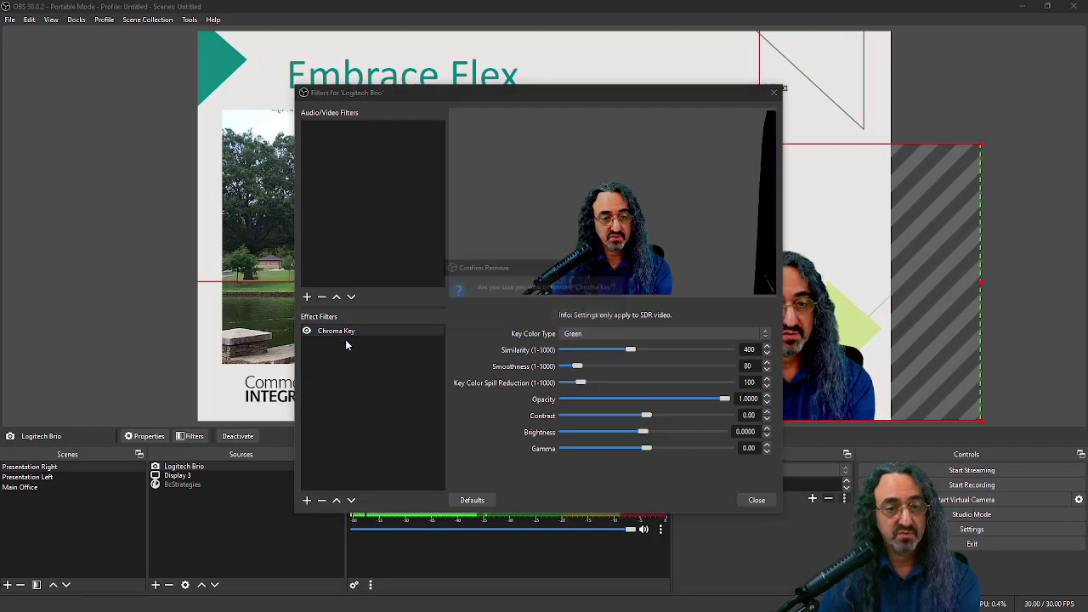
pyautogui.click(567, 317)
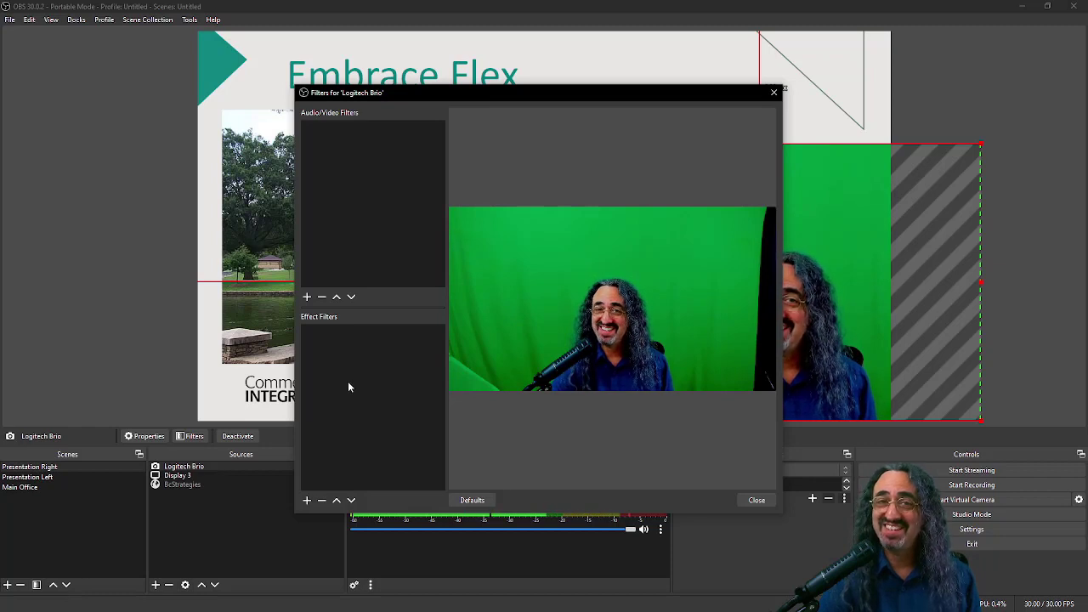
# Add an NVIDIA Background Removal effect filter with its default name to Logitech Brio, and reposition the source about 848 px from the canvas's left edge
pyautogui.click(307, 501)
pyautogui.click(357, 443)
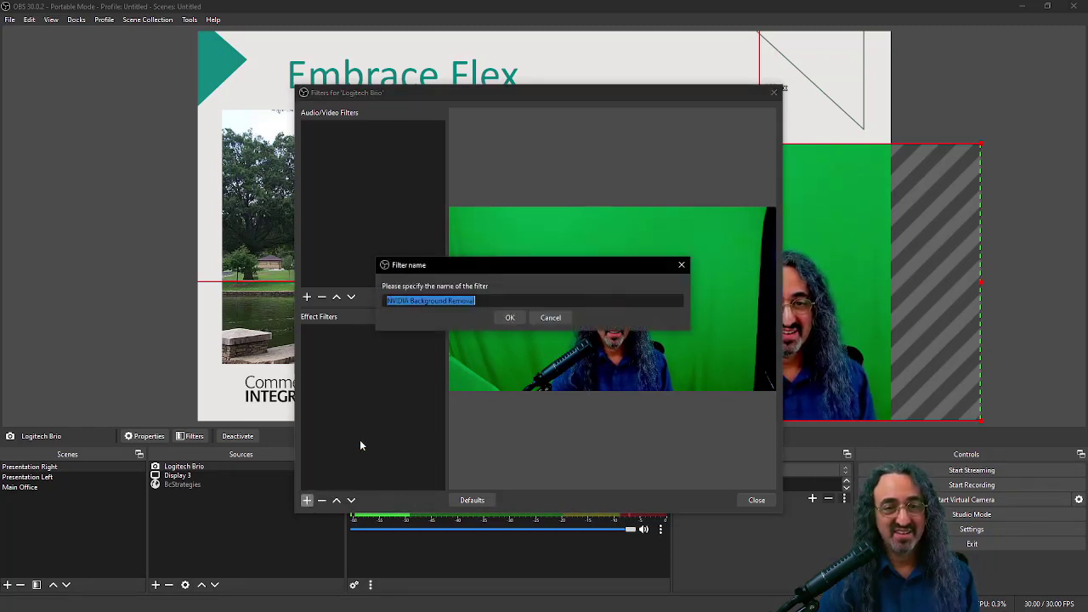
pyautogui.click(509, 318)
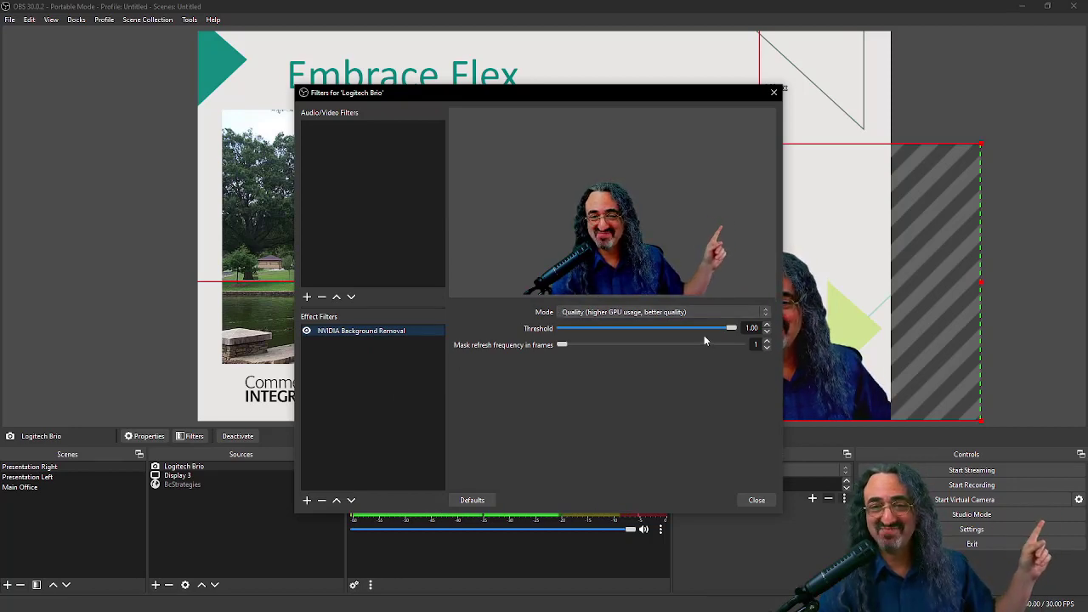
pyautogui.click(756, 502)
pyautogui.moveTo(777, 331); pyautogui.dragTo(578, 333)
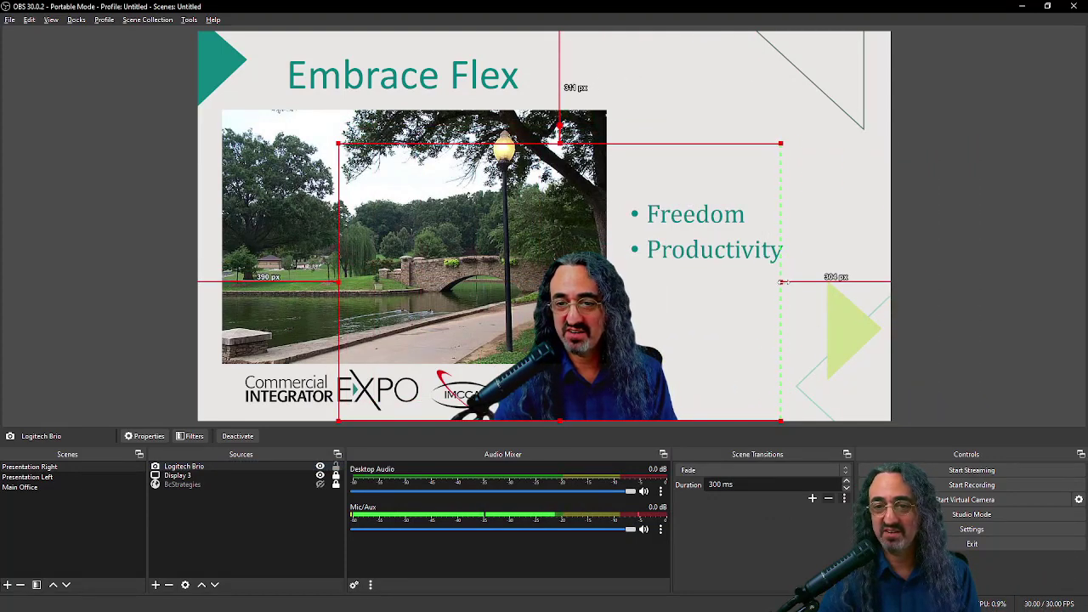
pyautogui.moveTo(690, 323); pyautogui.dragTo(855, 326)
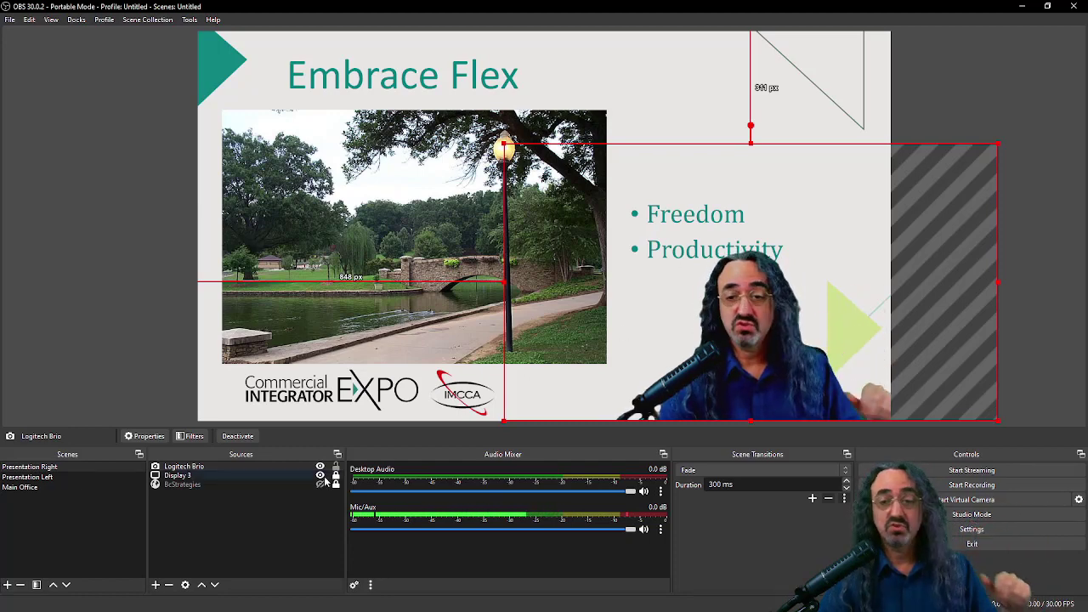
# Add the existing Logitech Brio video capture device as a visible source in the Main Office scene
pyautogui.click(53, 487)
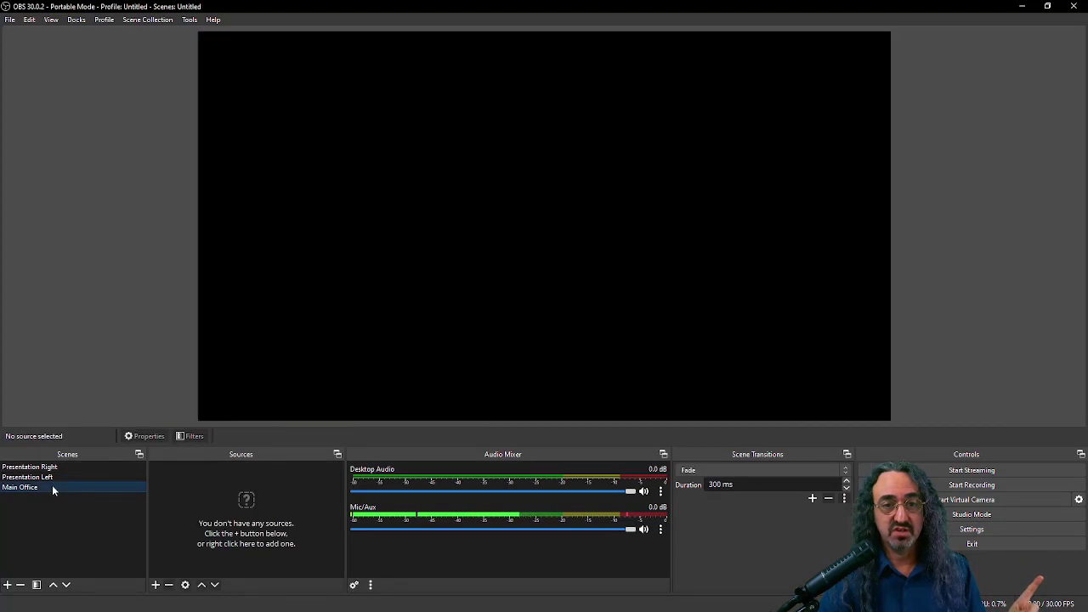
pyautogui.click(156, 586)
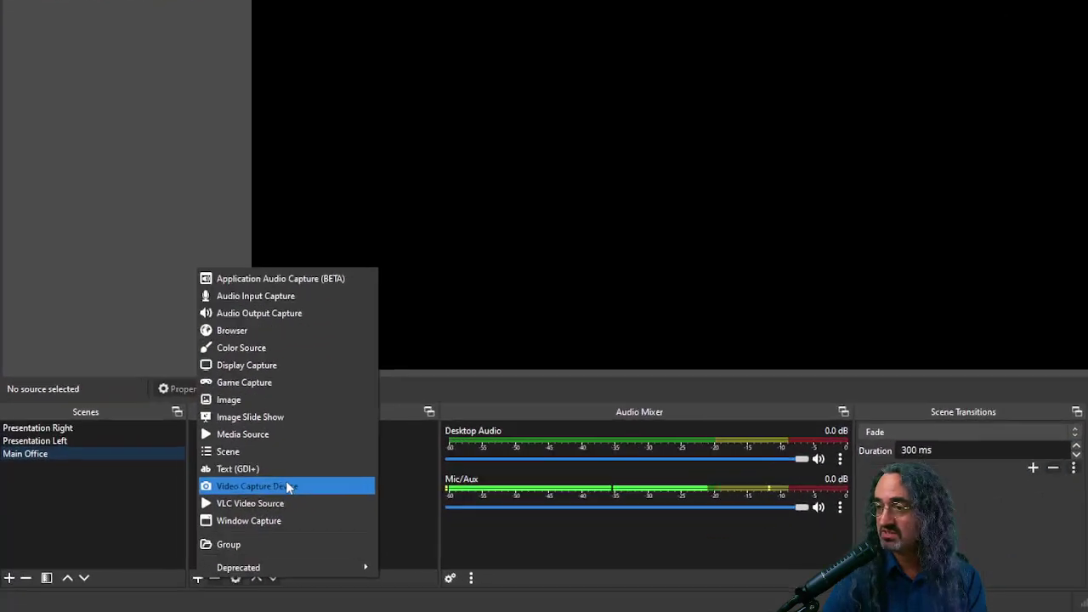
pyautogui.click(287, 486)
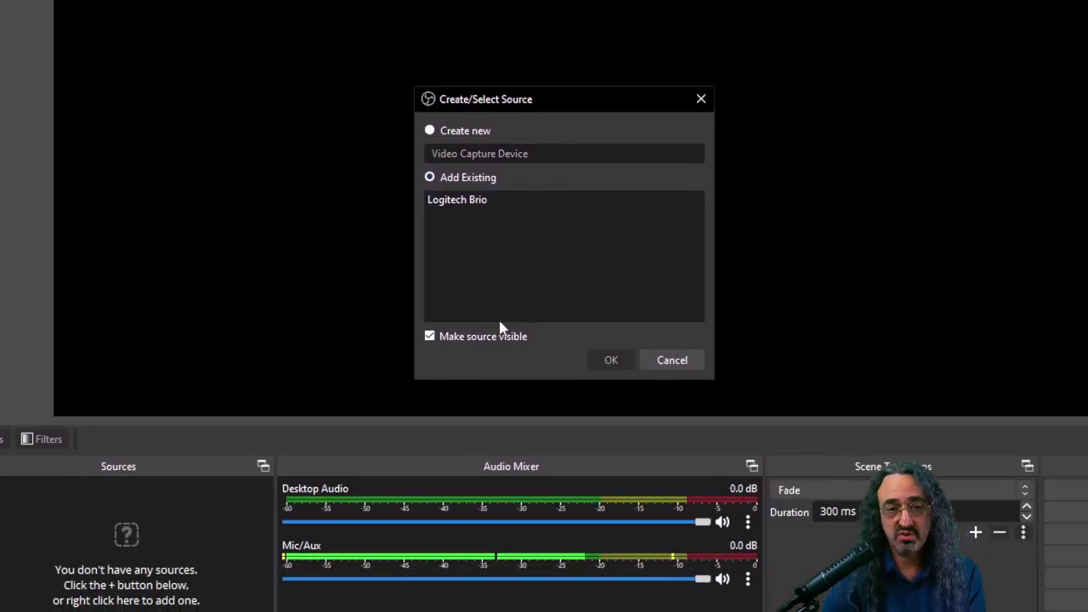
pyautogui.click(564, 329)
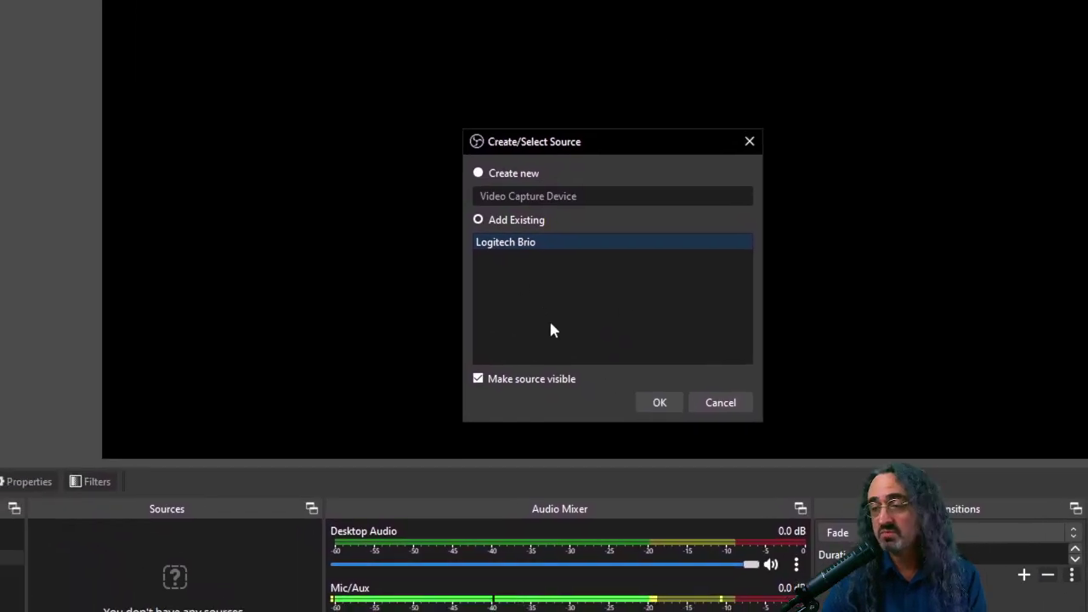
pyautogui.click(660, 402)
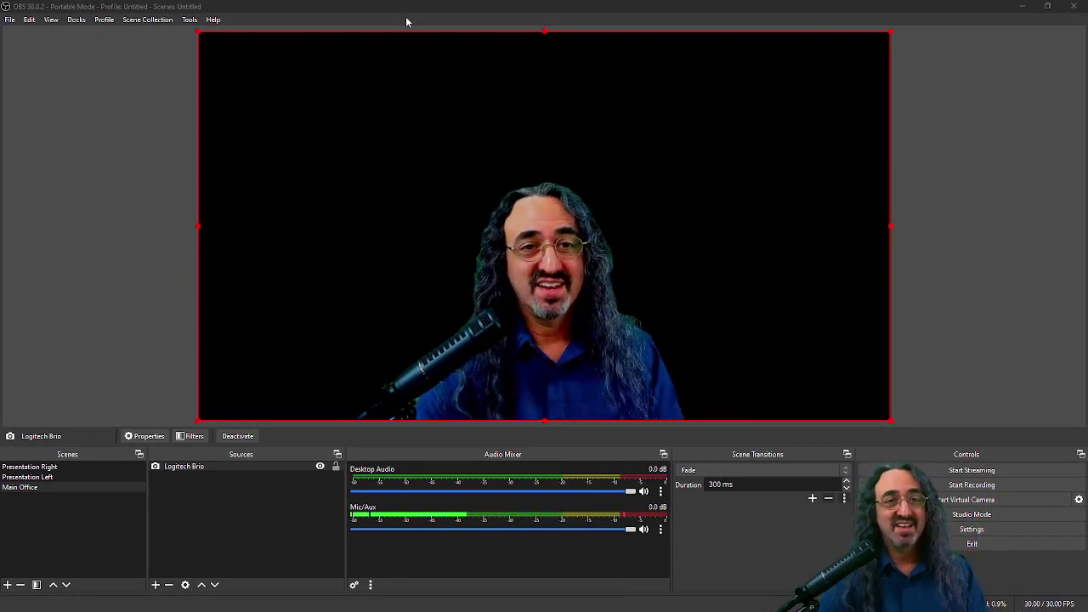
pyautogui.click(155, 585)
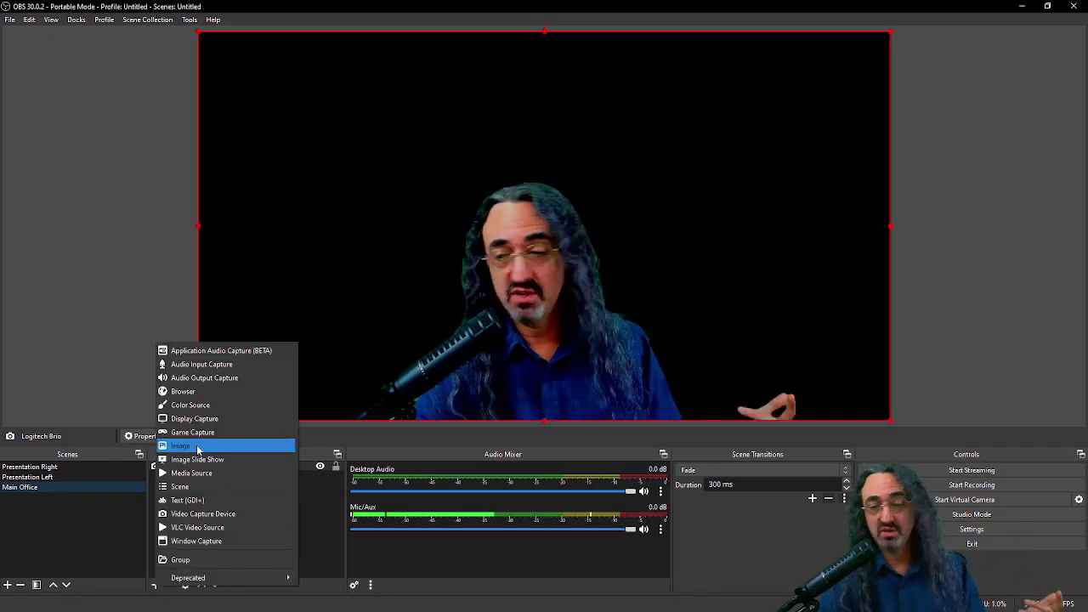
pyautogui.click(181, 445)
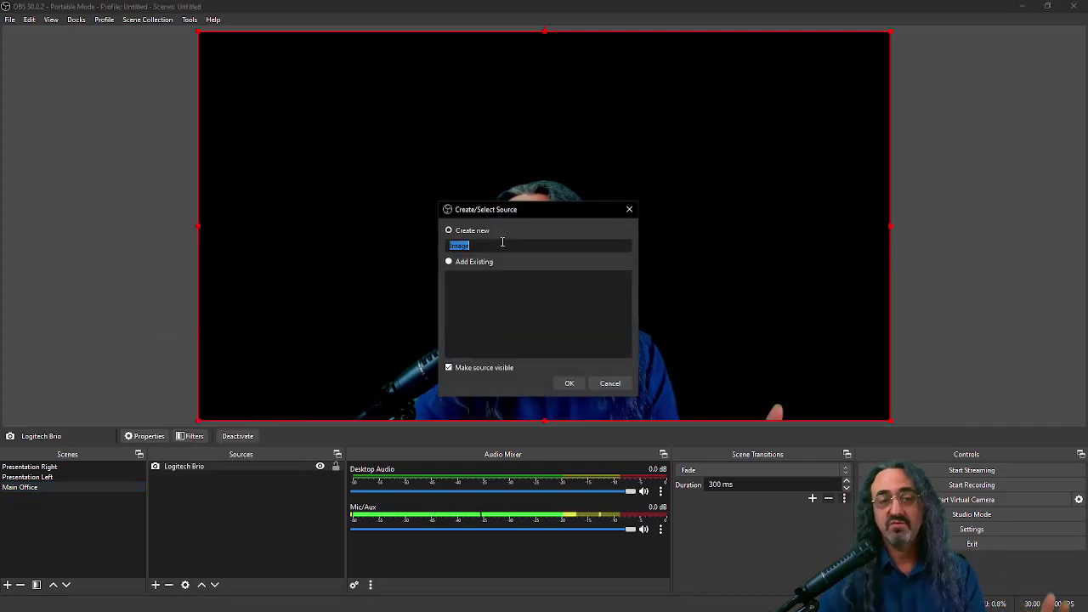
pyautogui.click(629, 210)
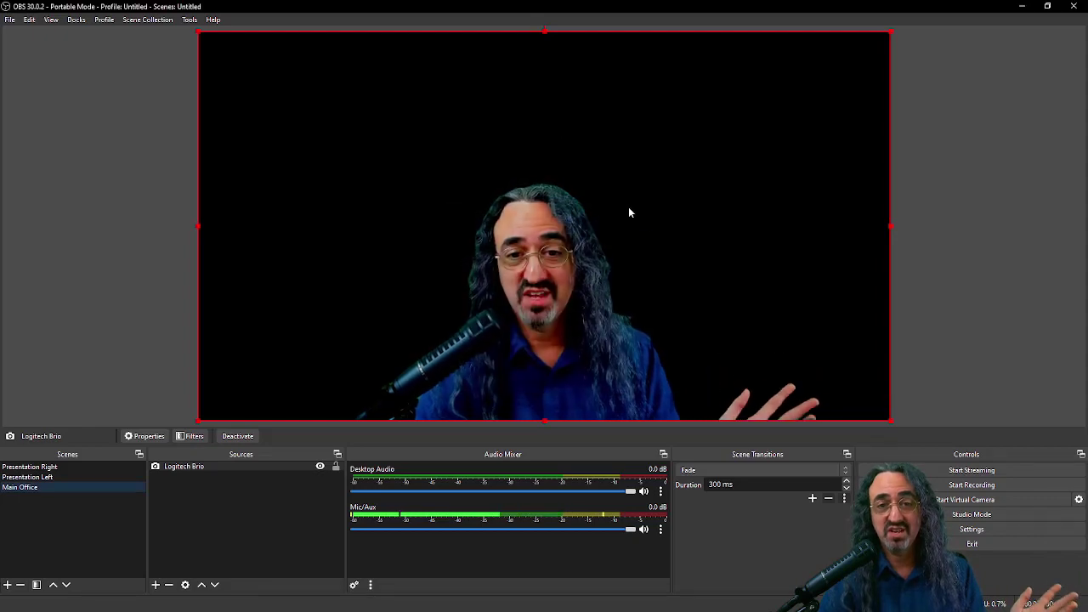
# Shrink the OBS window to reveal the desktop, open the Graphics folder in File Explorer and place its window beside the scene's sources
pyautogui.doubleClick(508, 8)
pyautogui.moveTo(511, 10); pyautogui.dragTo(509, 30)
pyautogui.click(1023, 11)
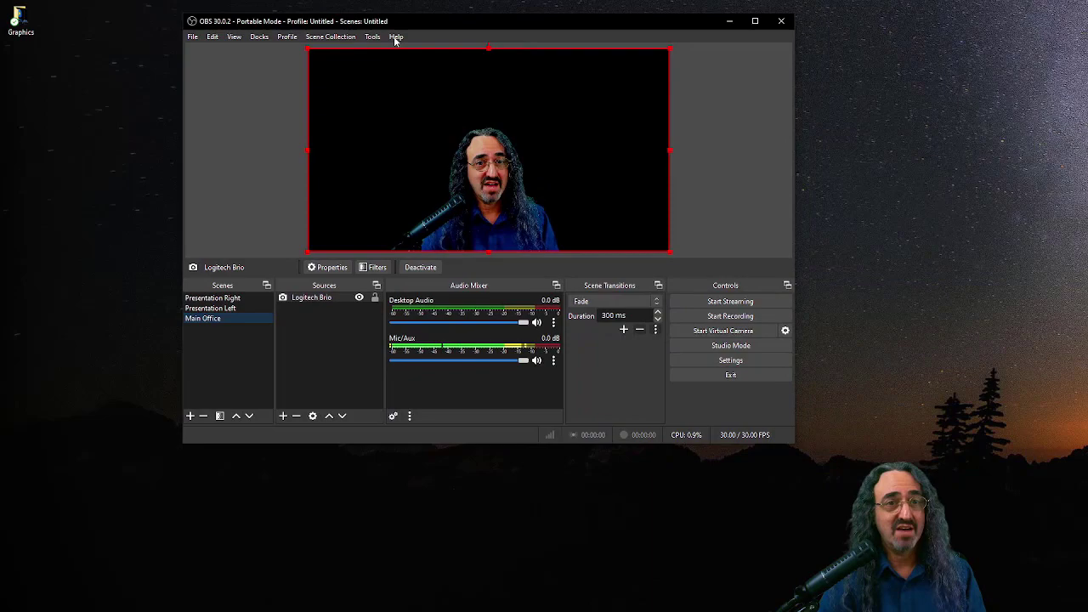
pyautogui.click(24, 19)
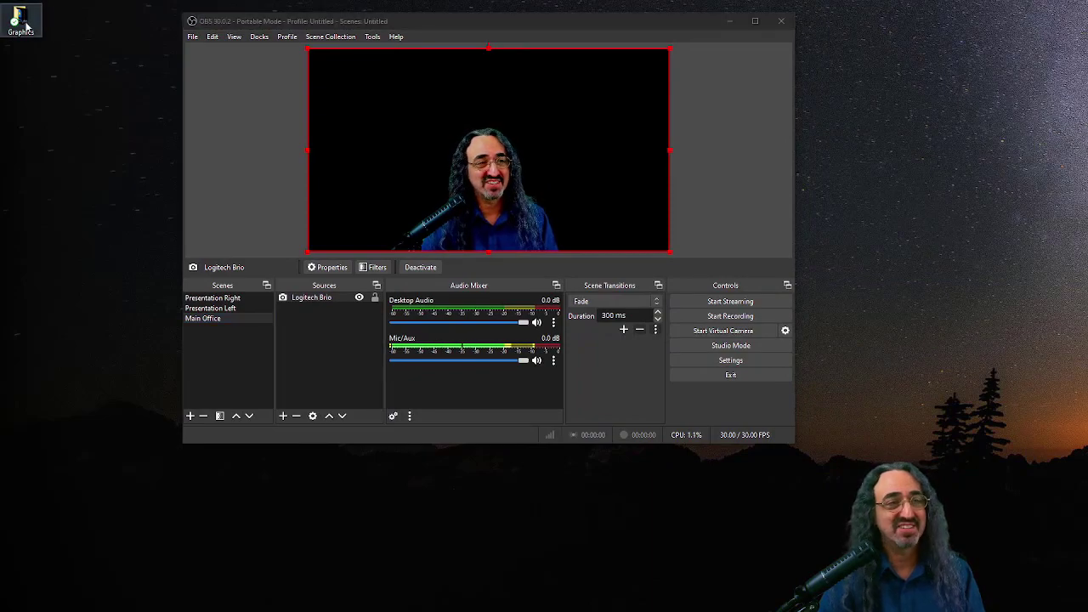
pyautogui.press('Return')
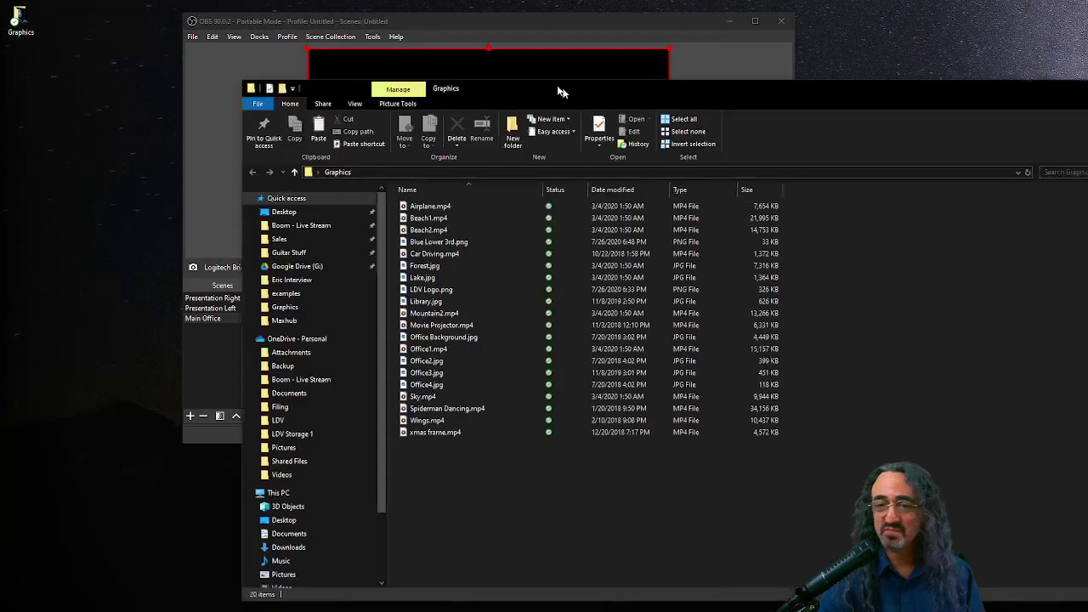
pyautogui.moveTo(971, 182); pyautogui.dragTo(391, 182)
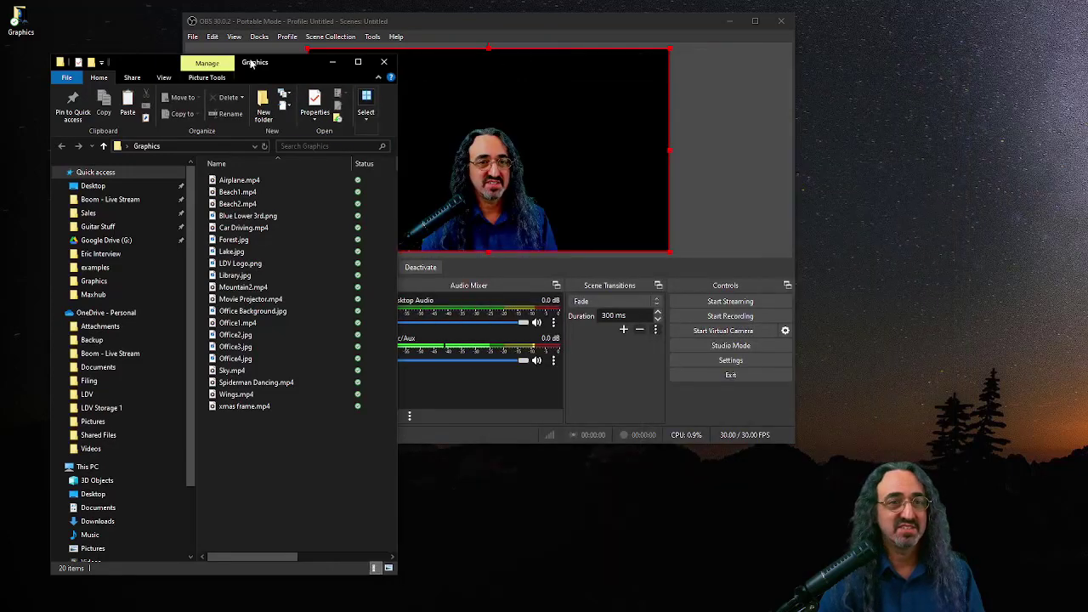
pyautogui.moveTo(240, 62); pyautogui.dragTo(931, 57)
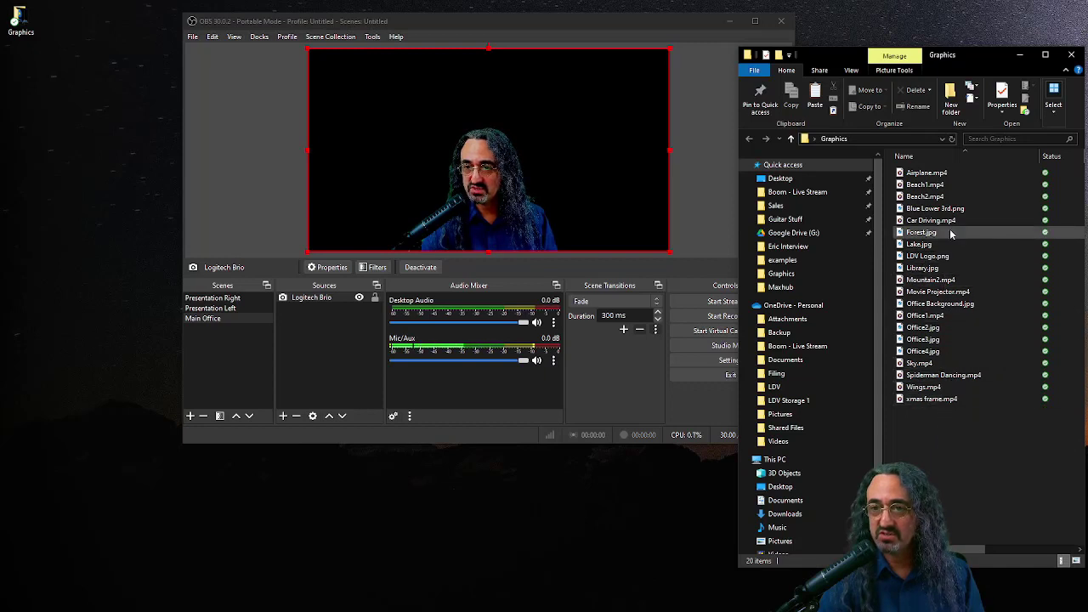
# Add Office Background.jpg from the Graphics folder to the Main Office sources, then minimize the folder and maximize OBS
pyautogui.click(950, 315)
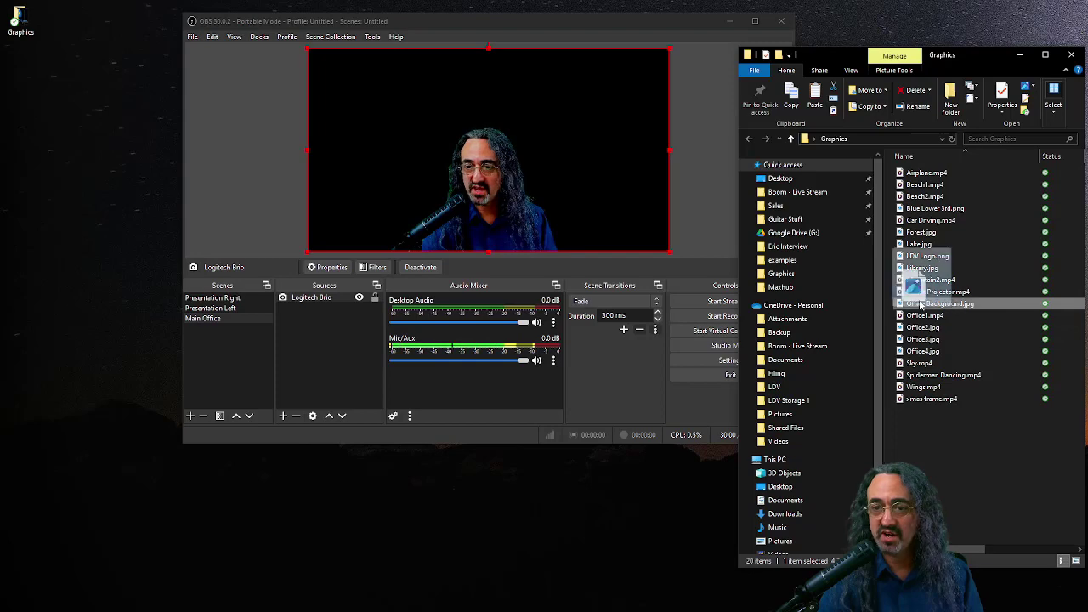
pyautogui.moveTo(921, 305); pyautogui.dragTo(315, 359)
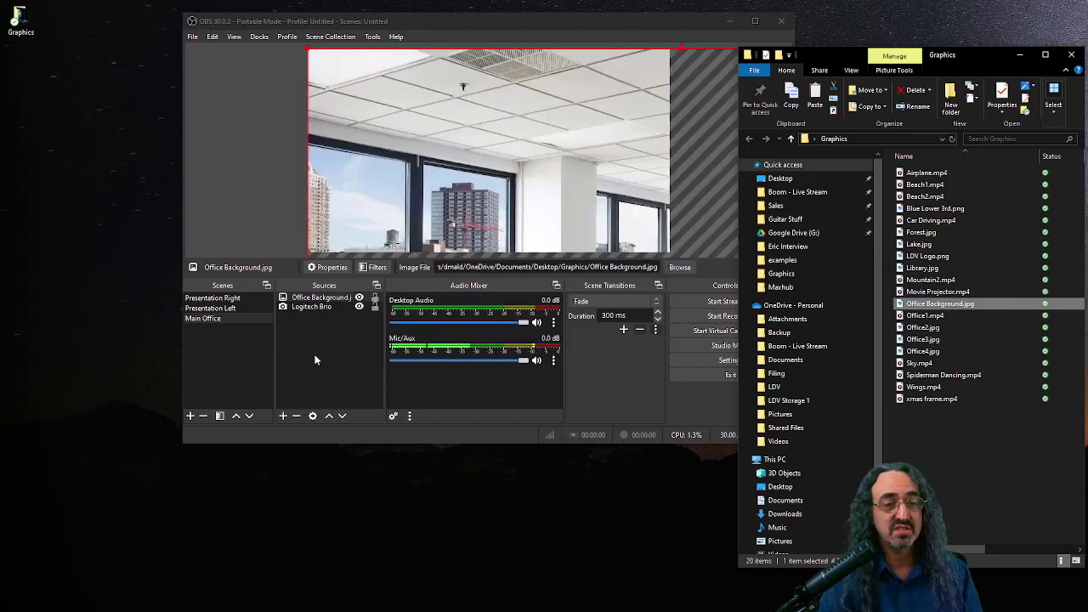
pyautogui.click(1019, 55)
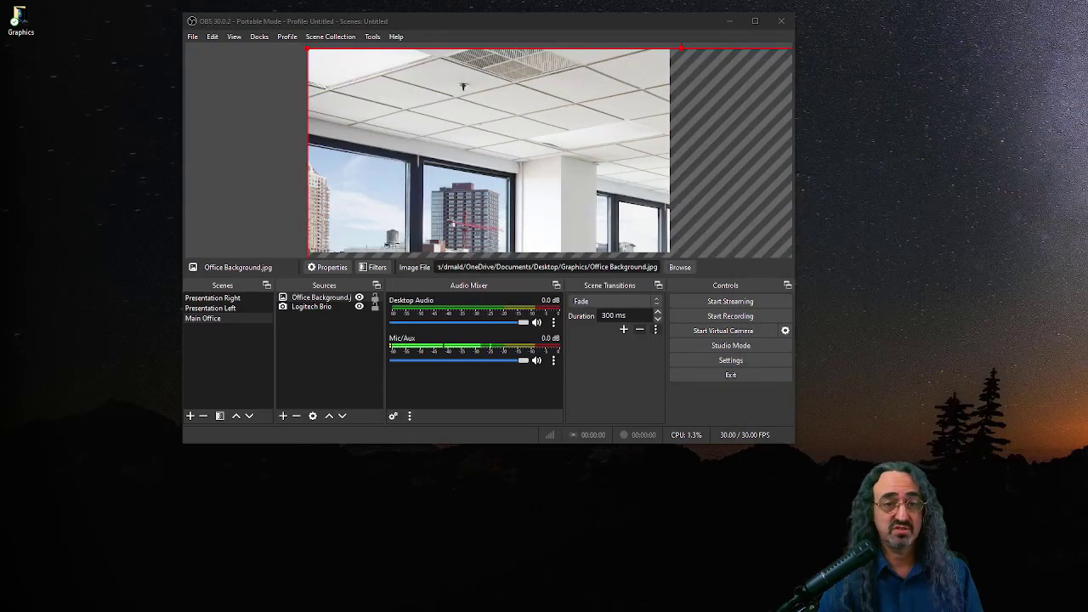
pyautogui.click(755, 22)
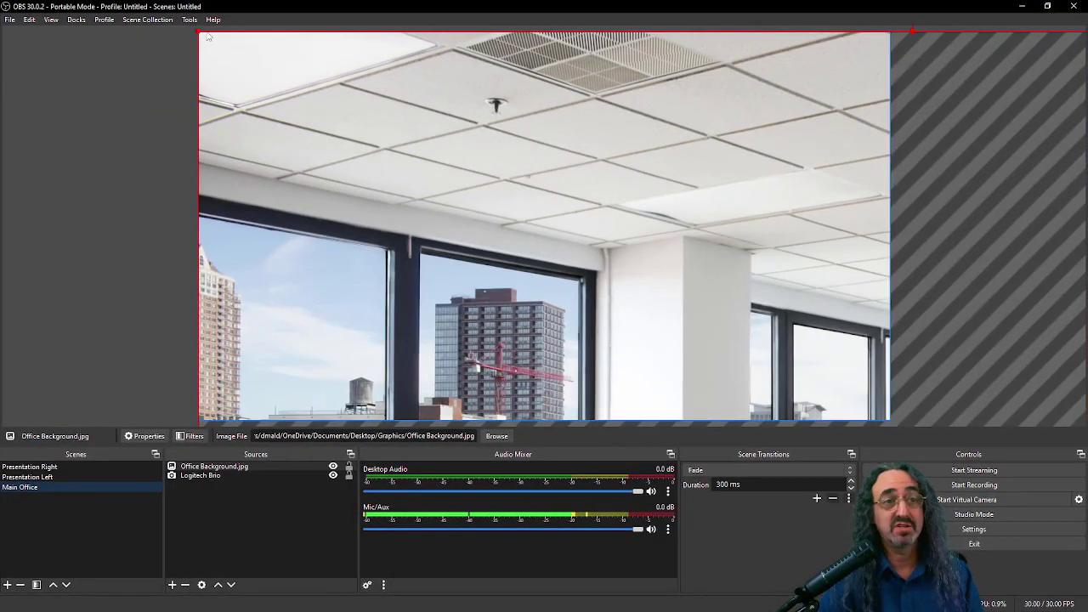
# Scale Office Background.jpg down to the canvas's full width and shift it upward so it covers the whole canvas
pyautogui.moveTo(204, 41); pyautogui.dragTo(643, 340)
pyautogui.moveTo(948, 361); pyautogui.dragTo(503, 51)
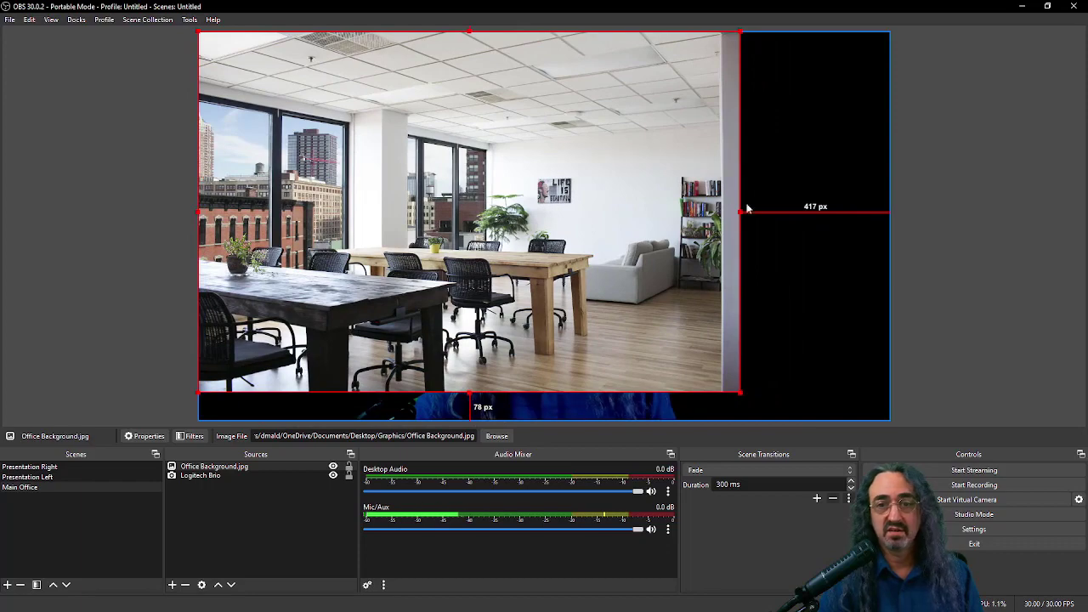
pyautogui.moveTo(741, 212); pyautogui.dragTo(891, 251)
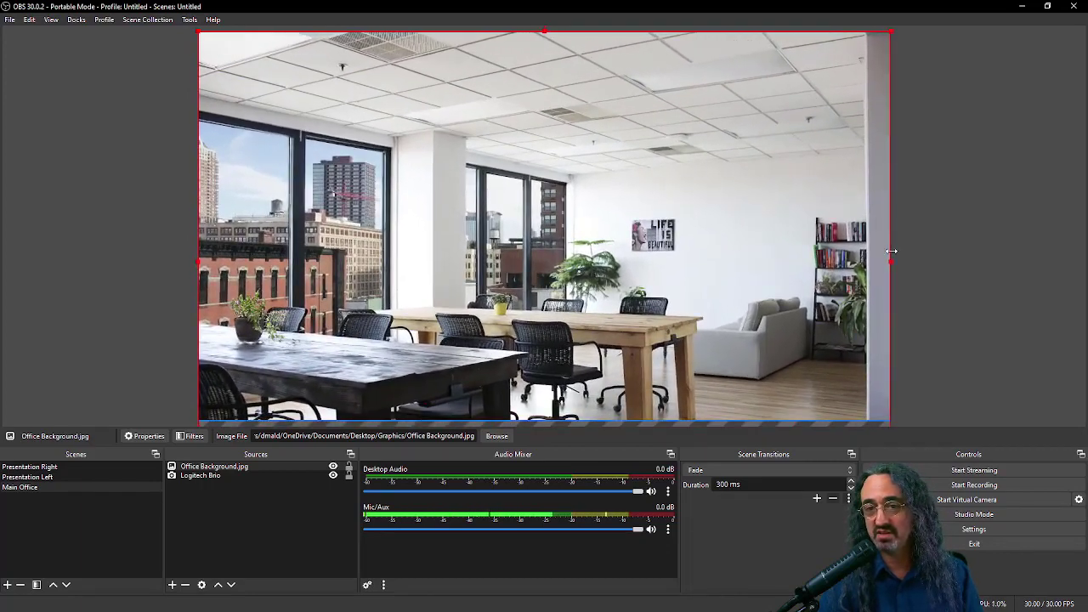
pyautogui.moveTo(823, 274); pyautogui.dragTo(798, 230)
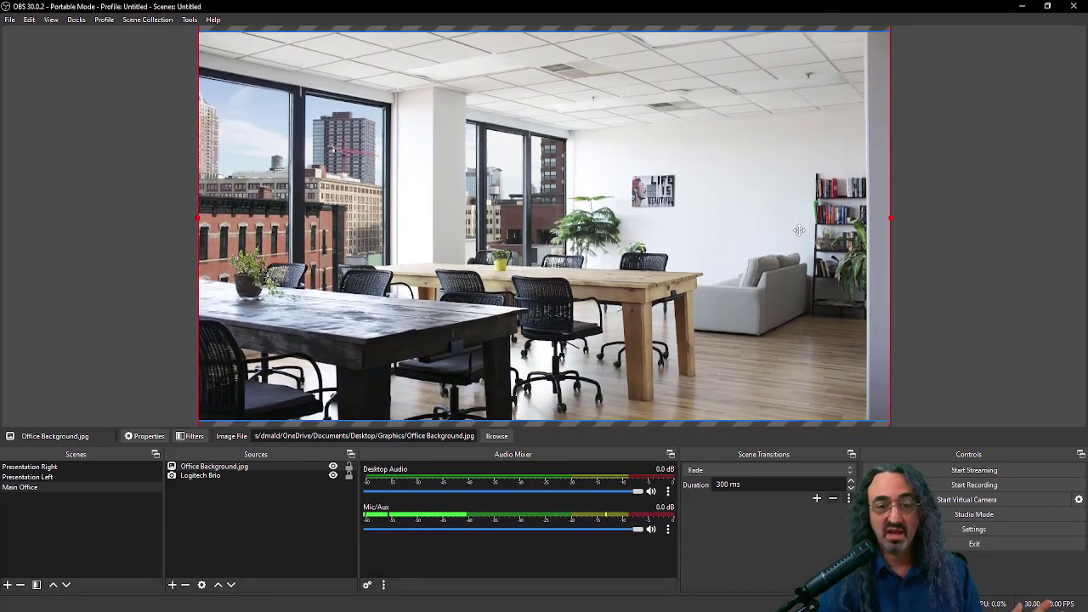
# Lock Office Background.jpg, check the Logitech Brio properties and move that camera source above the background in the Main Office scene
pyautogui.click(348, 467)
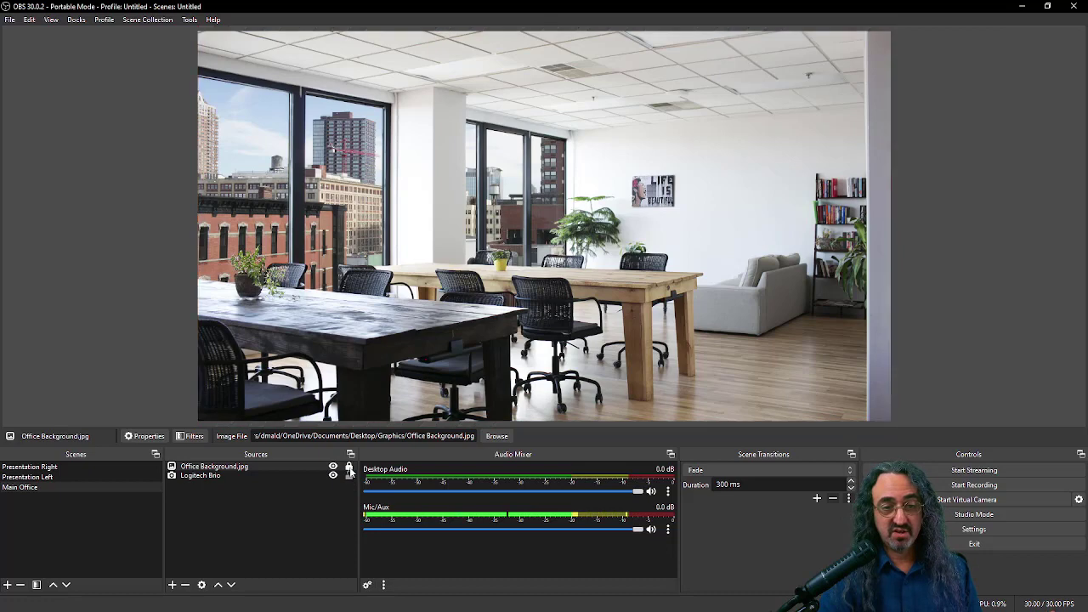
pyautogui.doubleClick(258, 475)
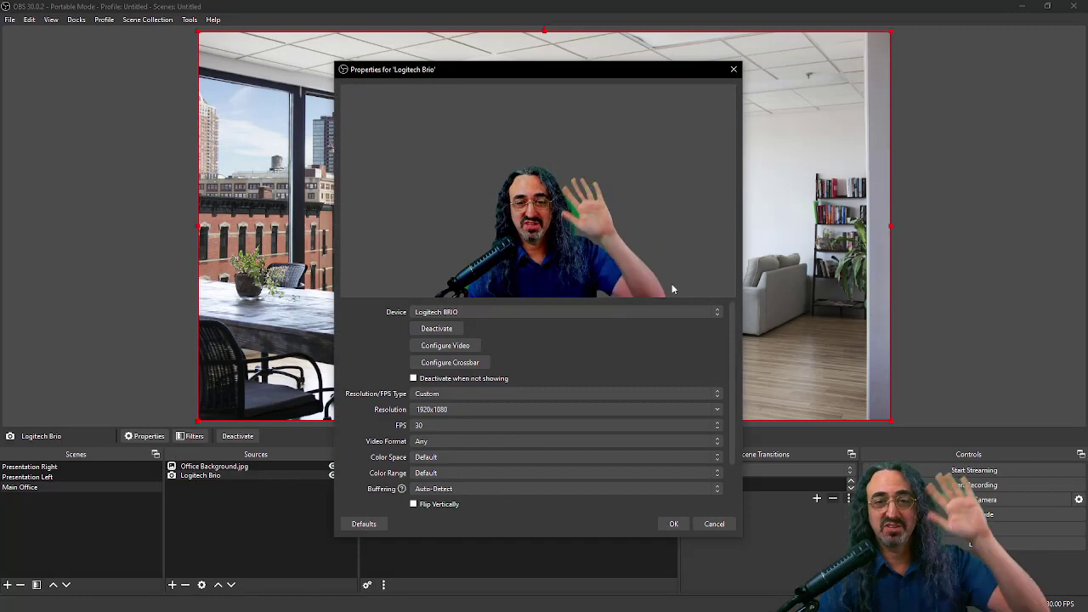
pyautogui.click(671, 524)
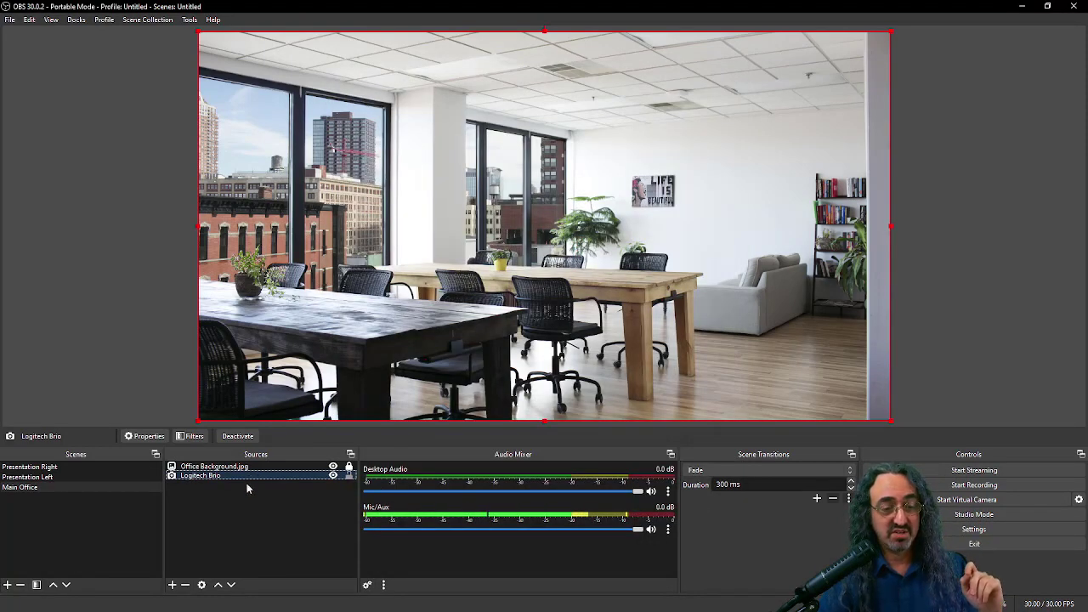
pyautogui.moveTo(252, 466); pyautogui.dragTo(252, 465)
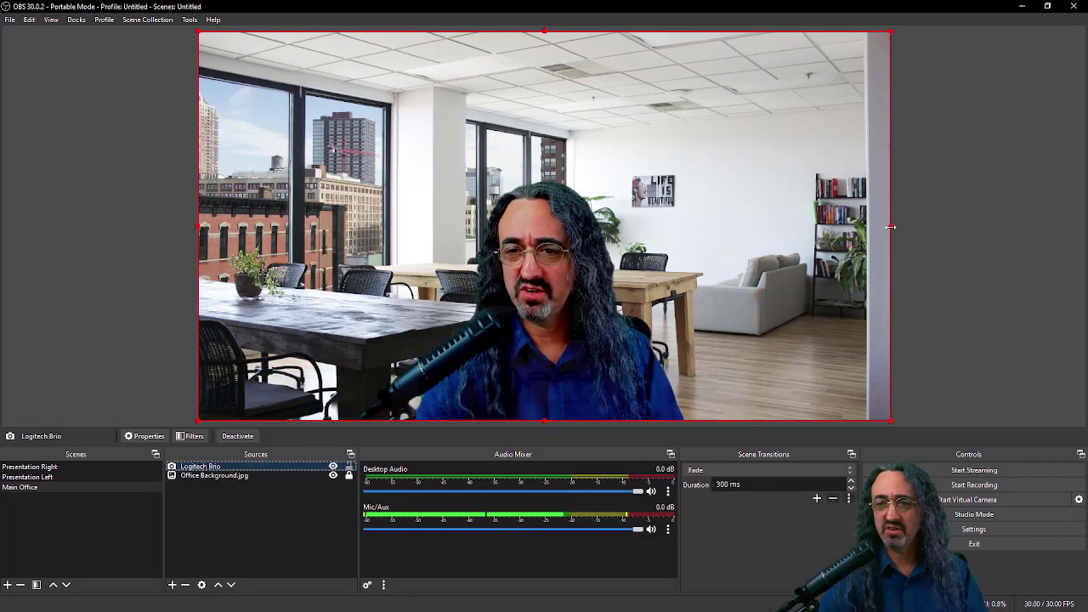
# Enlarge the Logitech Brio source beyond the canvas width and reposition it so the presenter sits centered on the canvas's lower edge
pyautogui.moveTo(891, 238); pyautogui.dragTo(1057, 265)
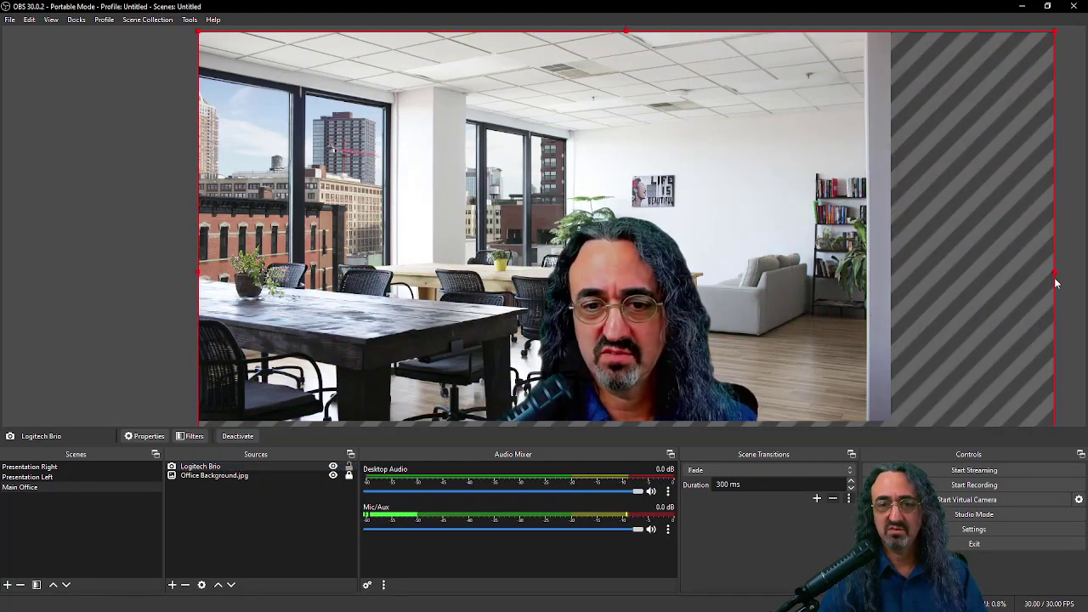
pyautogui.moveTo(595, 204); pyautogui.dragTo(530, 197)
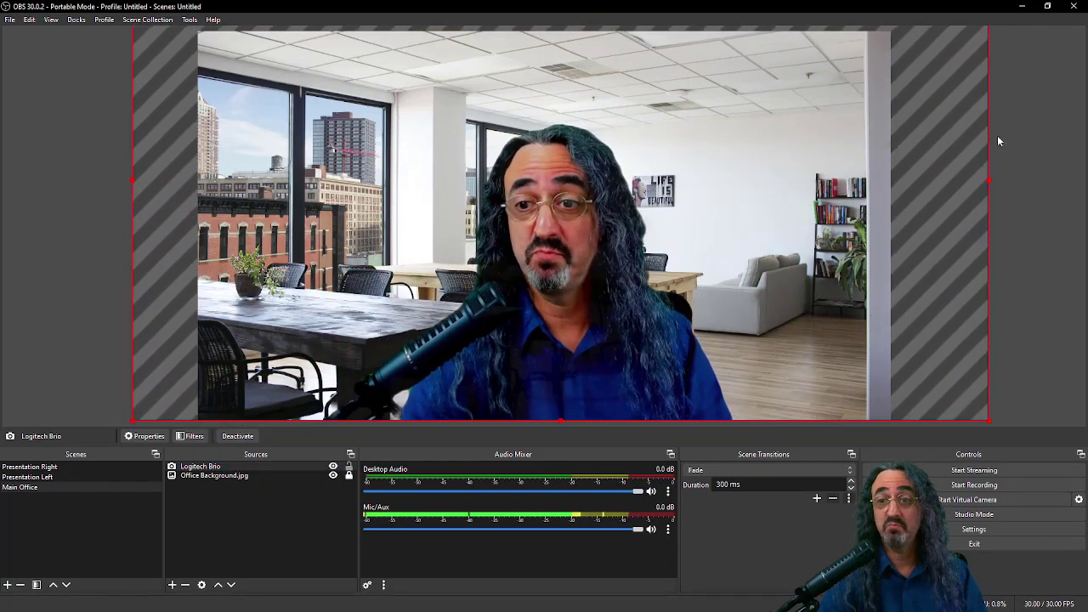
pyautogui.moveTo(990, 179); pyautogui.dragTo(1032, 187)
pyautogui.moveTo(866, 201); pyautogui.dragTo(826, 195)
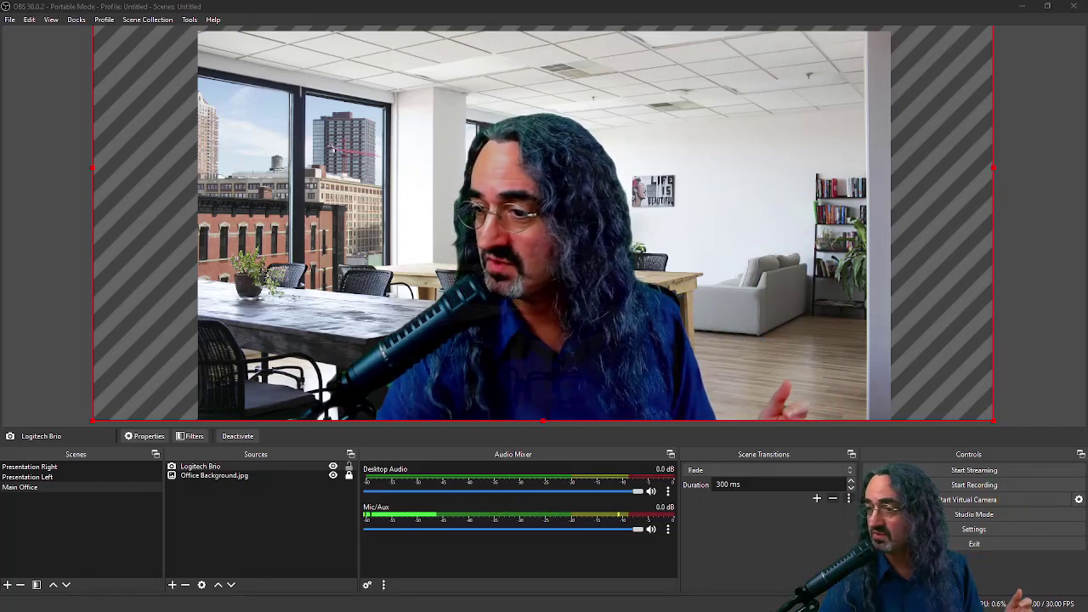
# Add LDV Logo.png from the Graphics folder to the Main Office sources and lock the Logitech Brio source
pyautogui.moveTo(1087, 459); pyautogui.dragTo(249, 539)
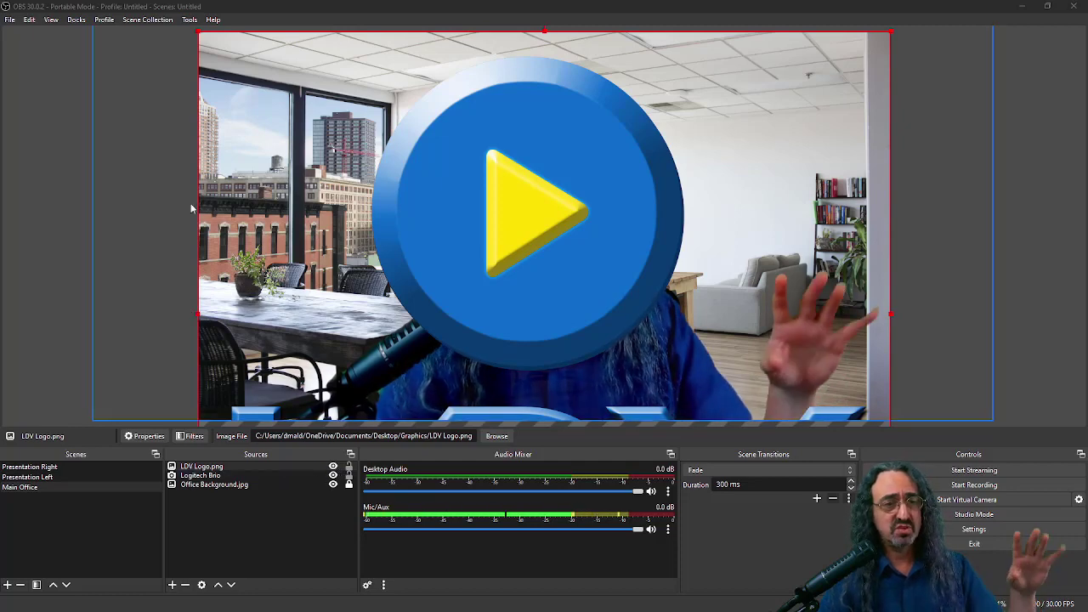
pyautogui.click(348, 476)
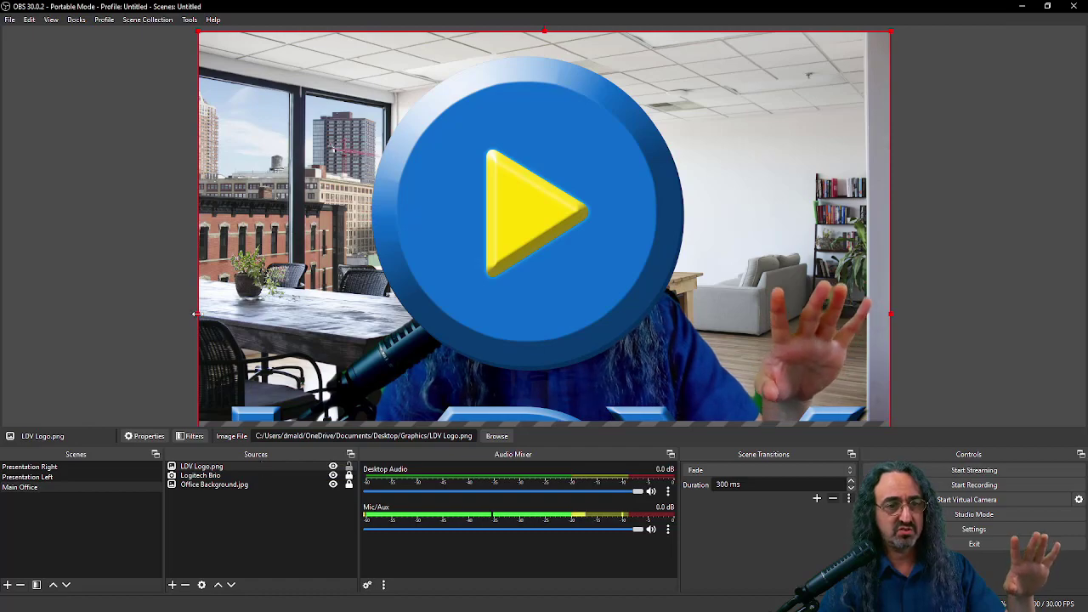
# Shrink the LDV logo onto the office's upper-right wall and order the locked logo below the Logitech Brio source
pyautogui.moveTo(197, 315); pyautogui.dragTo(748, 87)
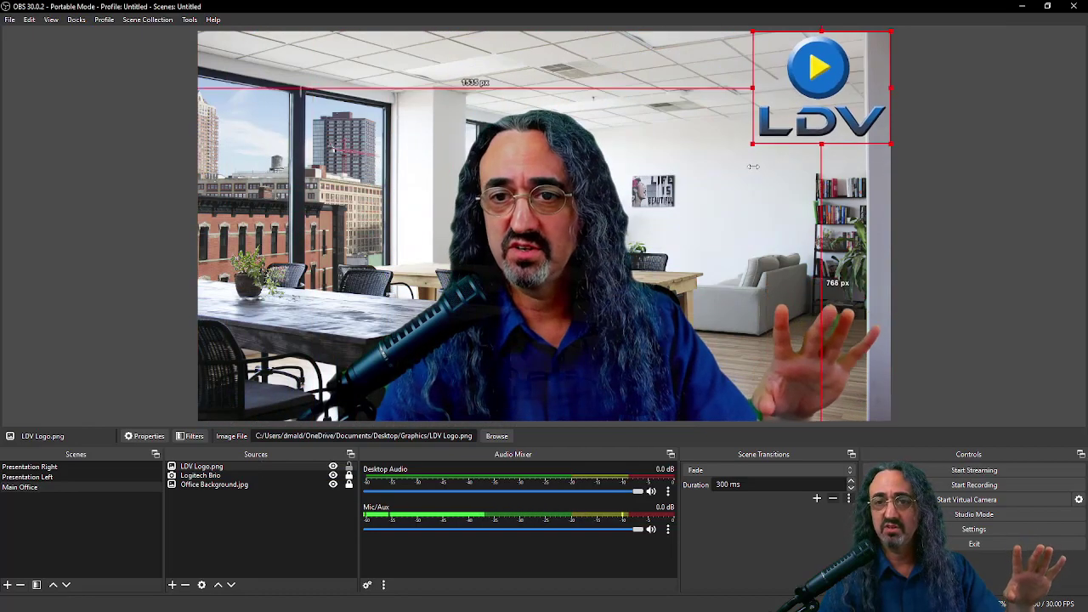
pyautogui.moveTo(796, 140); pyautogui.dragTo(698, 115)
pyautogui.click(691, 243)
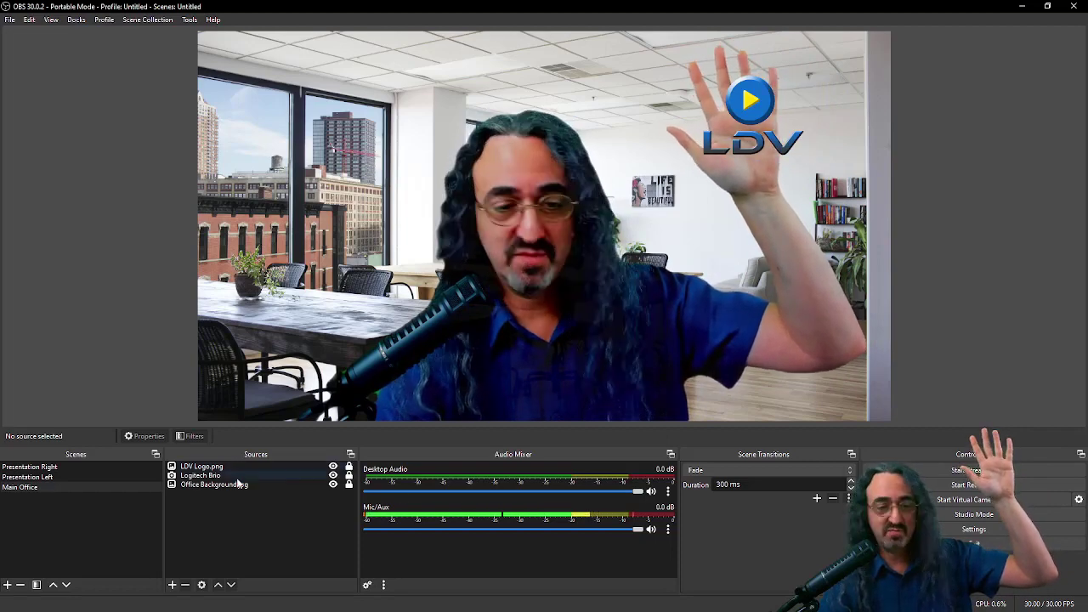
pyautogui.moveTo(242, 467); pyautogui.dragTo(242, 483)
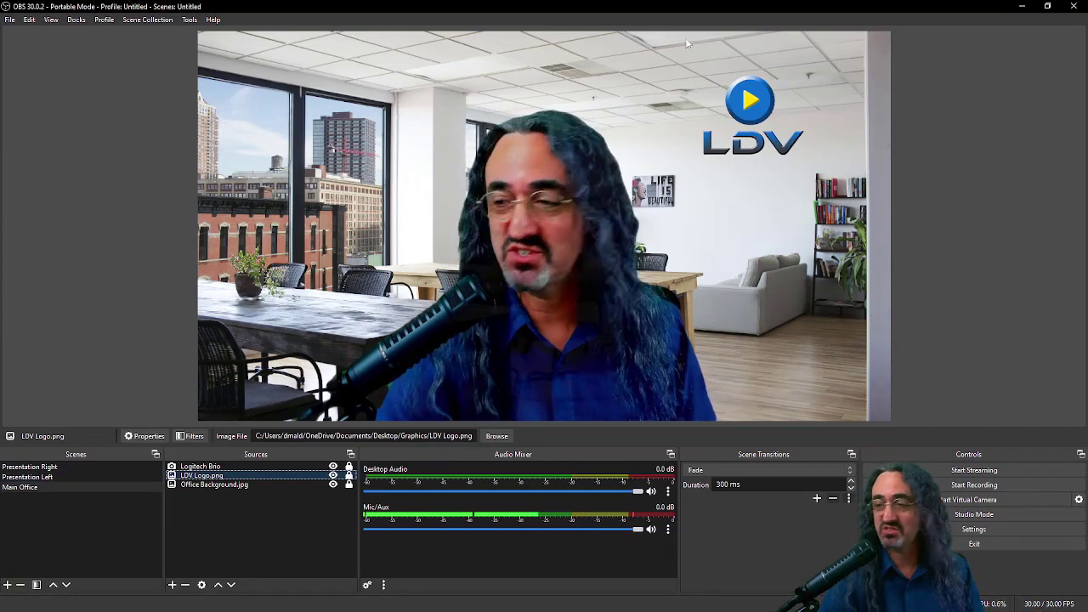
pyautogui.hotkey('alt', 'Tab')
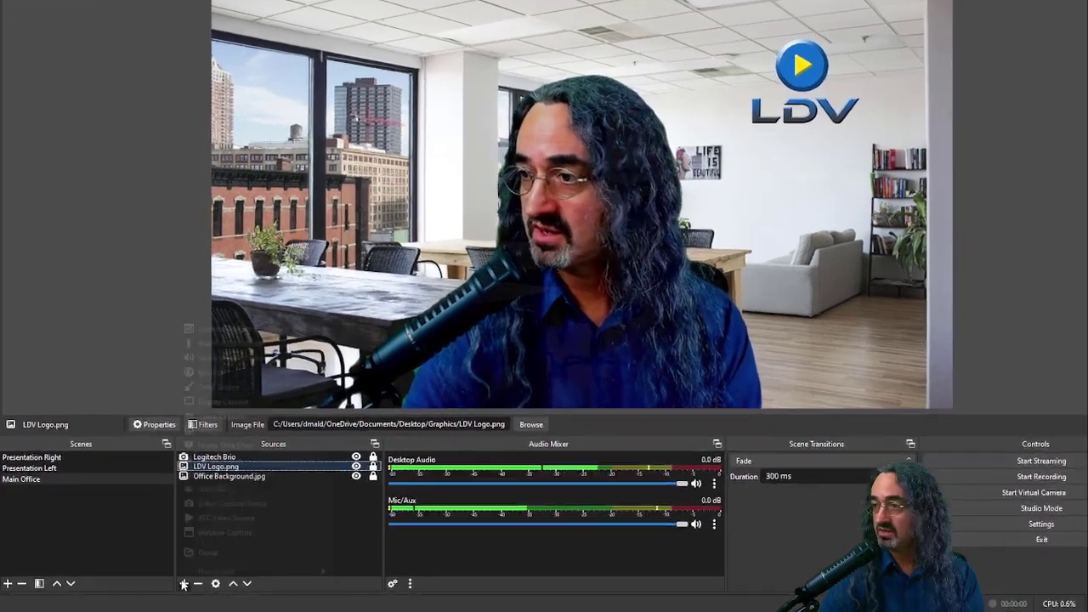
pyautogui.click(171, 585)
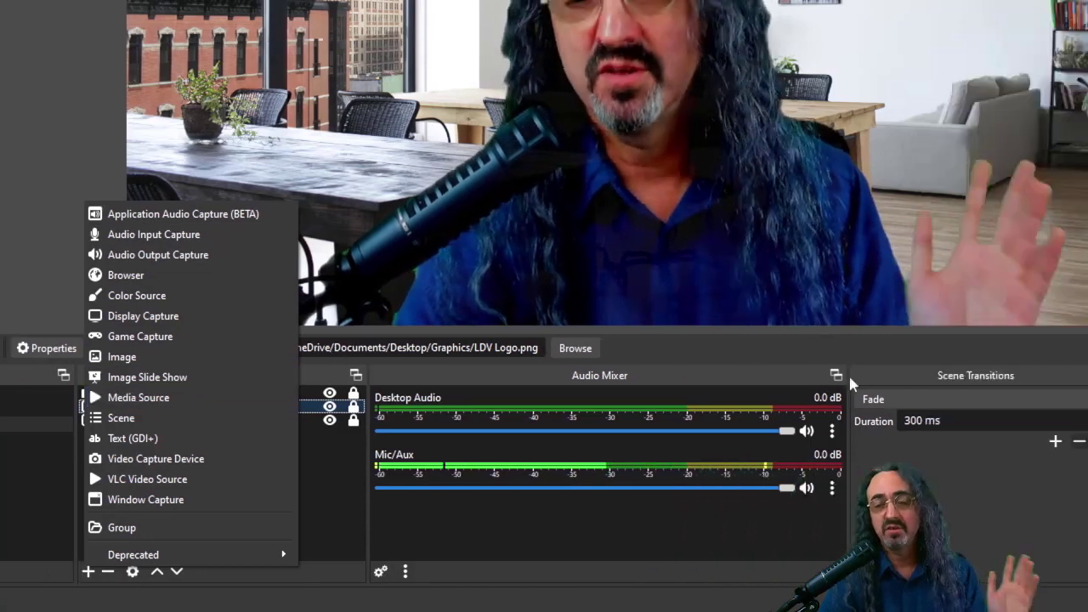
pyautogui.press('Escape')
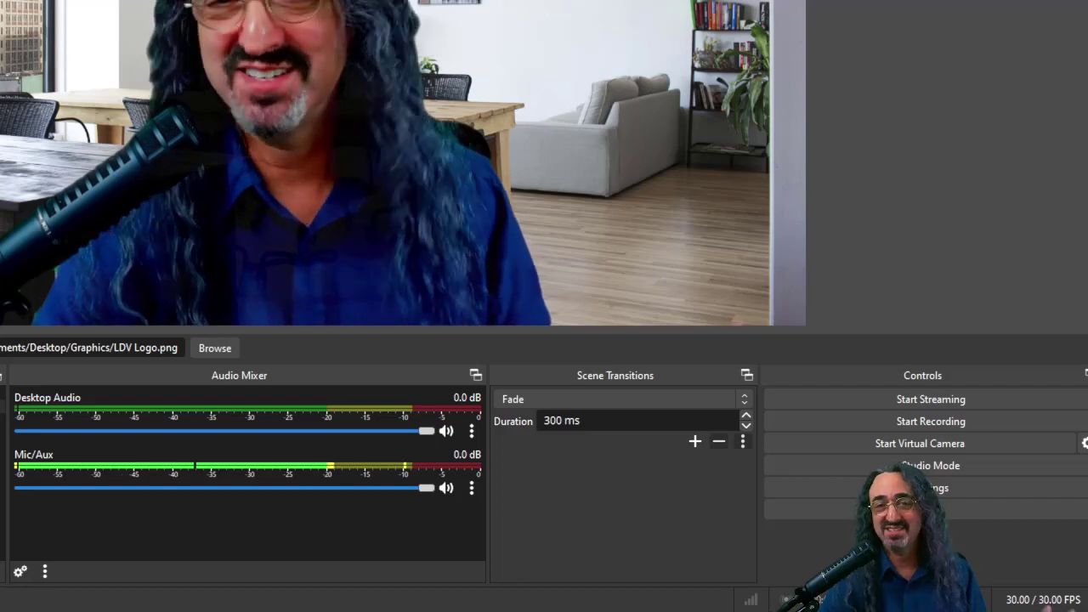
# Add xmas frame.mp4 as the uppermost Main Office source and scale it to fill the whole canvas
pyautogui.moveTo(867, 369); pyautogui.dragTo(379, 527)
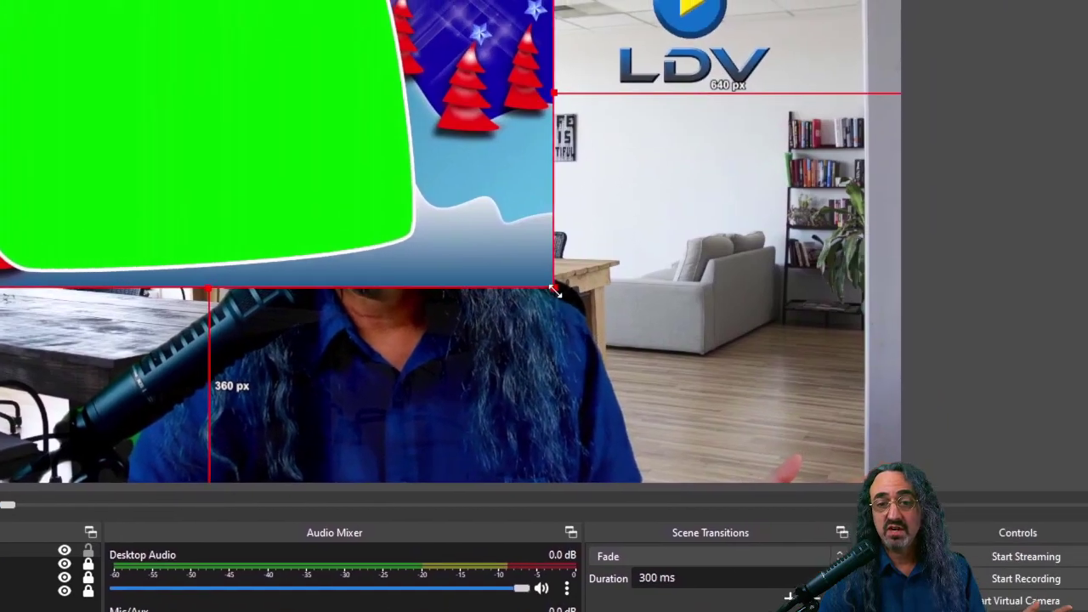
pyautogui.moveTo(554, 291); pyautogui.dragTo(736, 336)
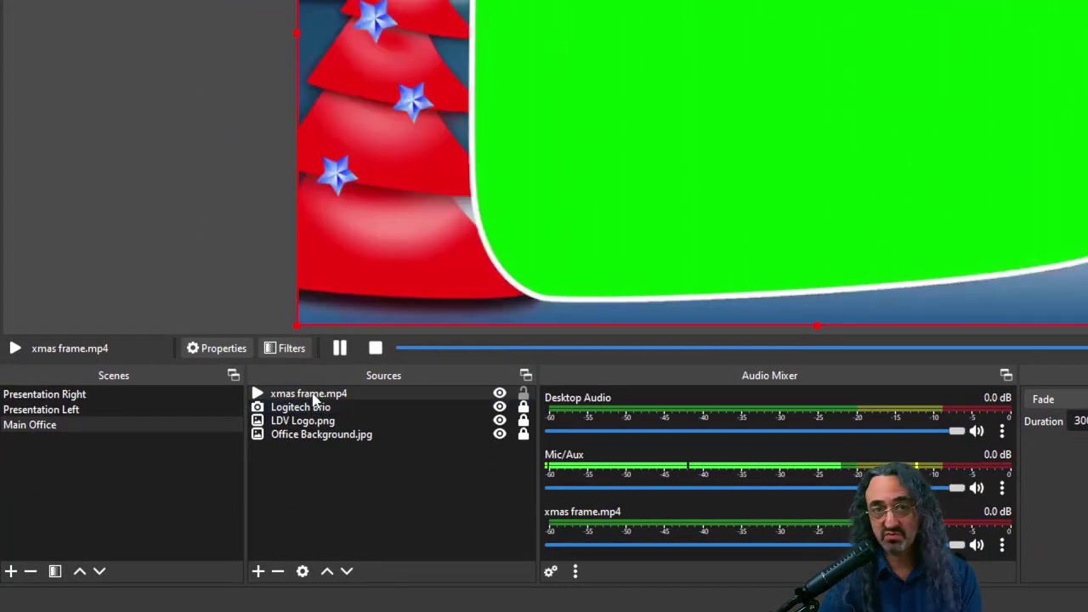
# Apply a Chroma Key effect filter to xmas frame.mp4 with the default name and Green as key color type
pyautogui.rightClick(313, 400)
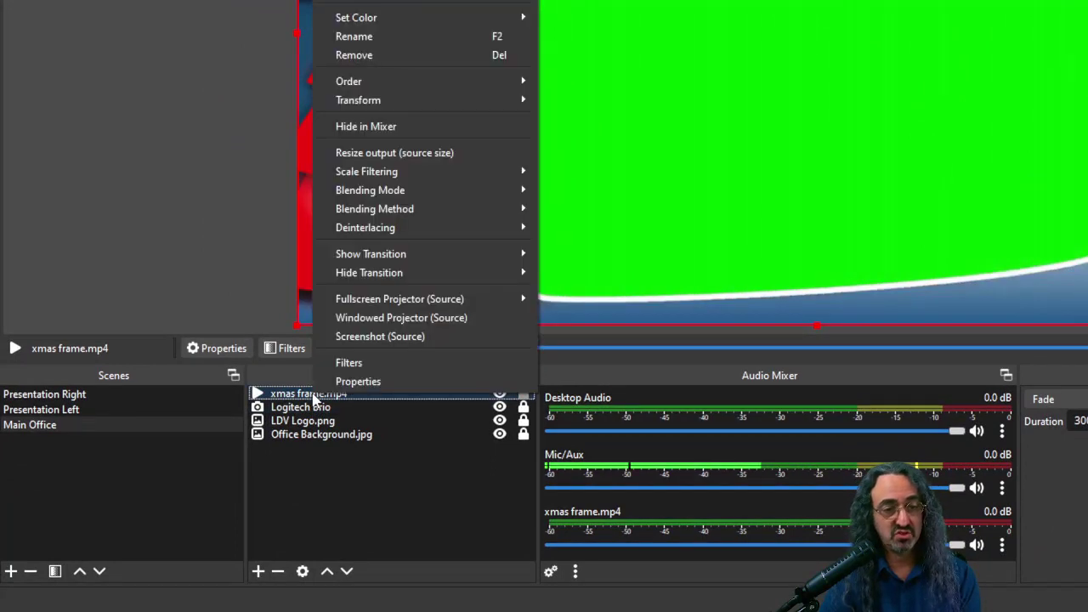
pyautogui.click(361, 366)
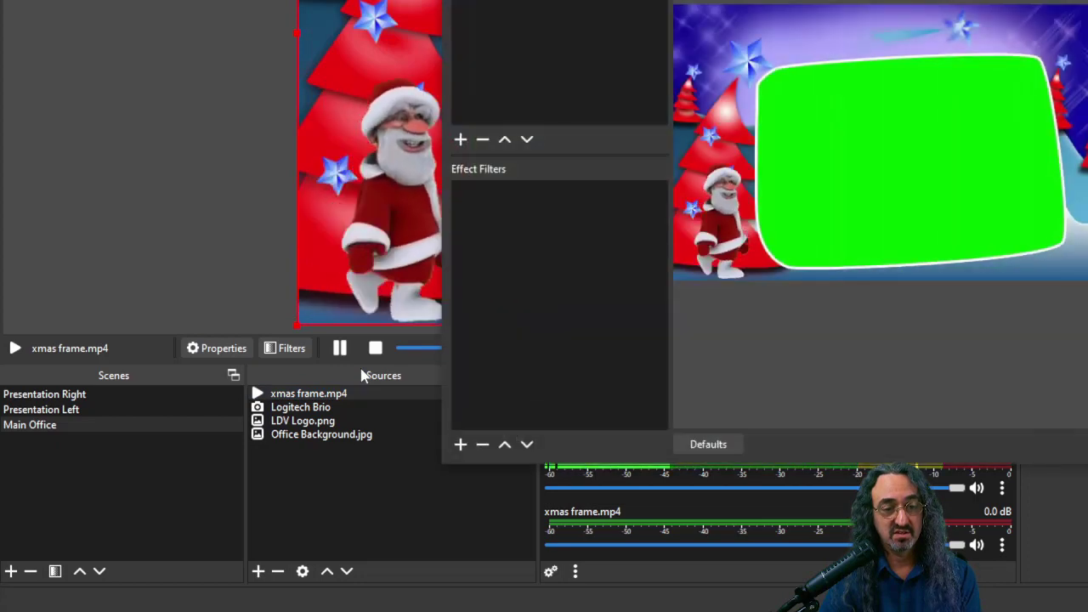
pyautogui.click(460, 446)
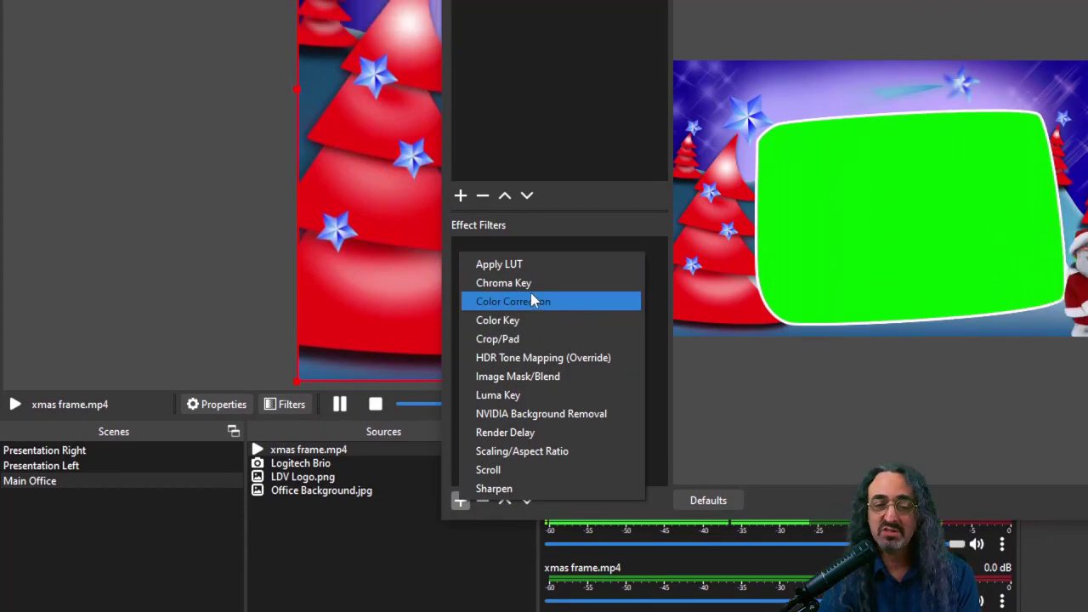
pyautogui.click(529, 284)
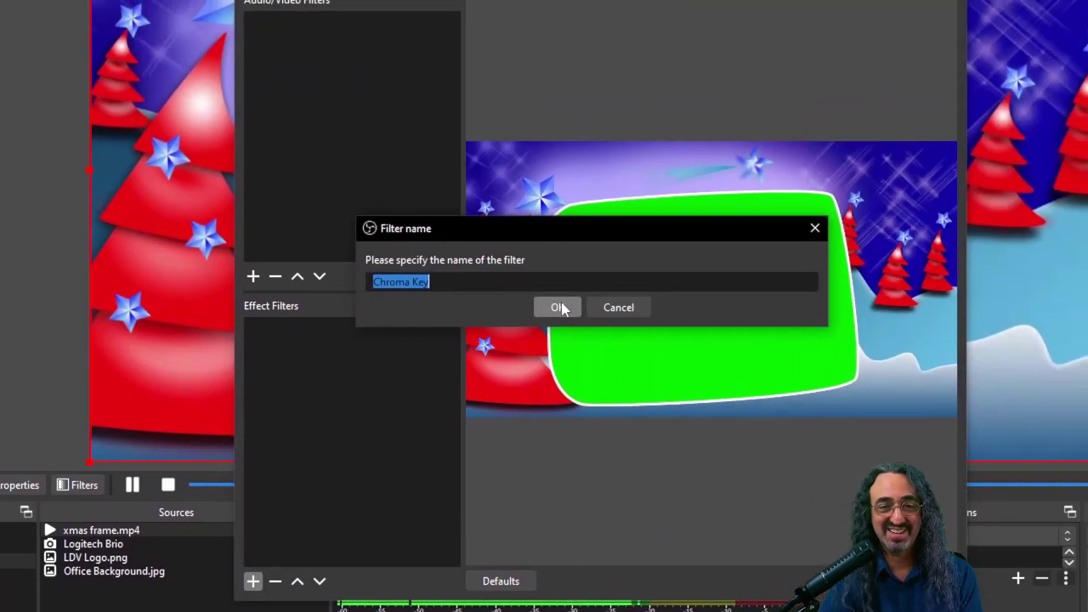
pyautogui.click(557, 308)
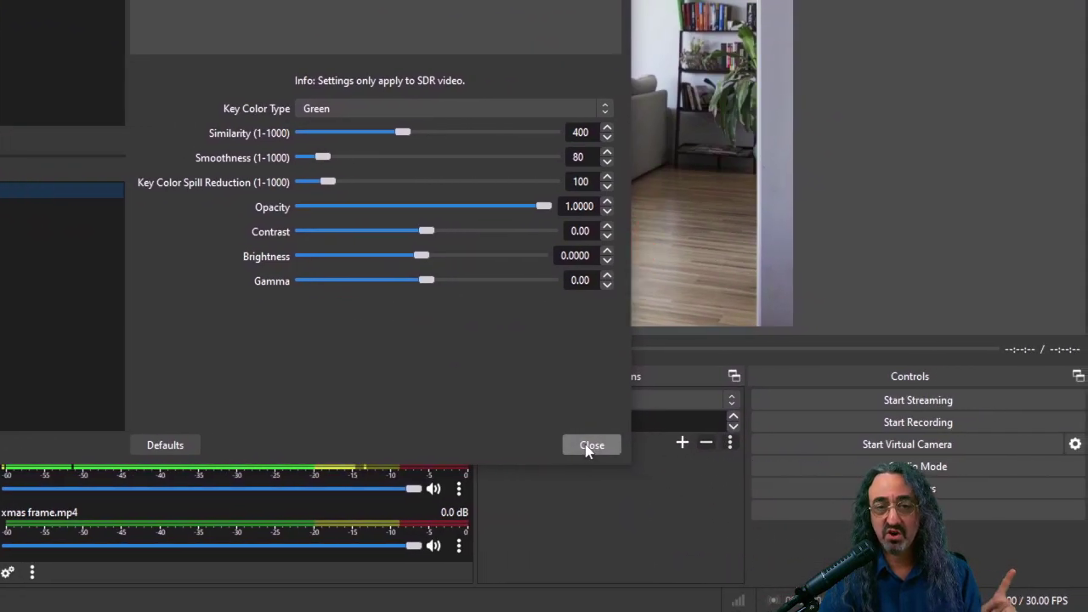
pyautogui.click(588, 446)
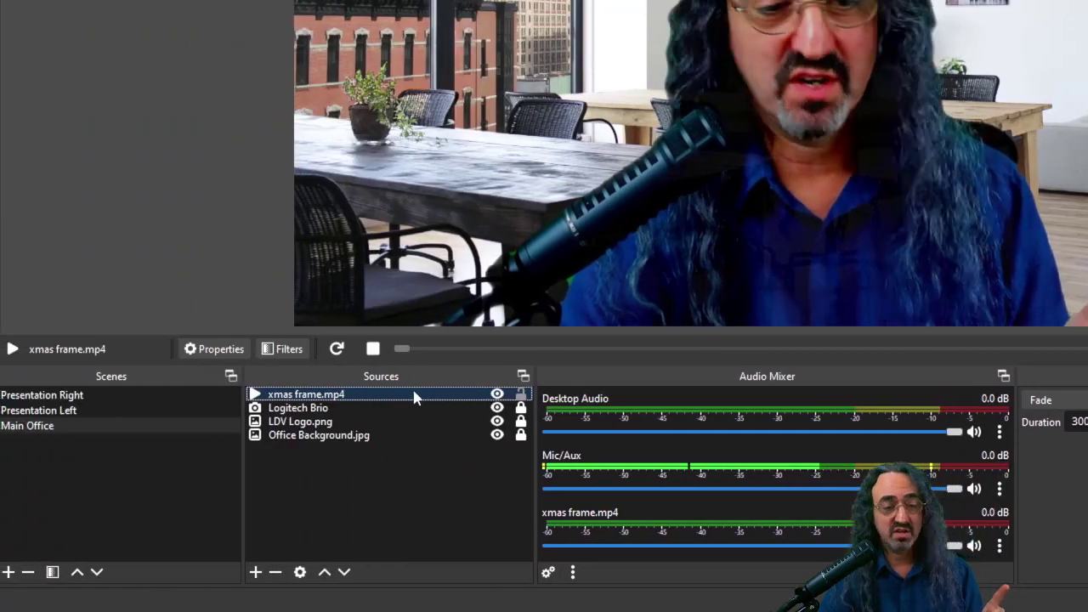
# Enable looping for xmas frame.mp4 and hide the source in the Main Office scene
pyautogui.doubleClick(360, 392)
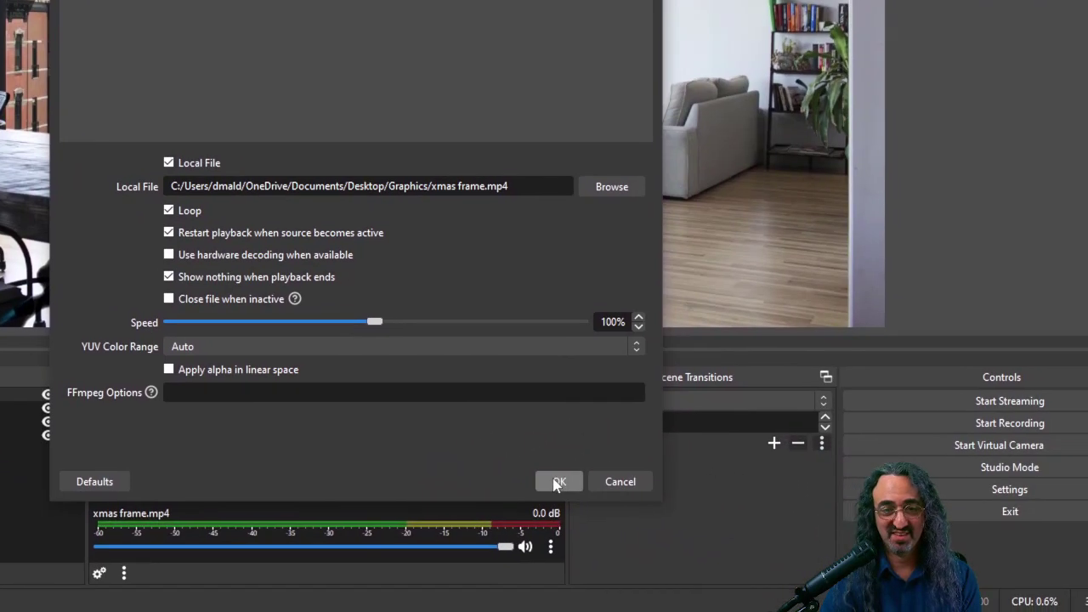
pyautogui.click(931, 581)
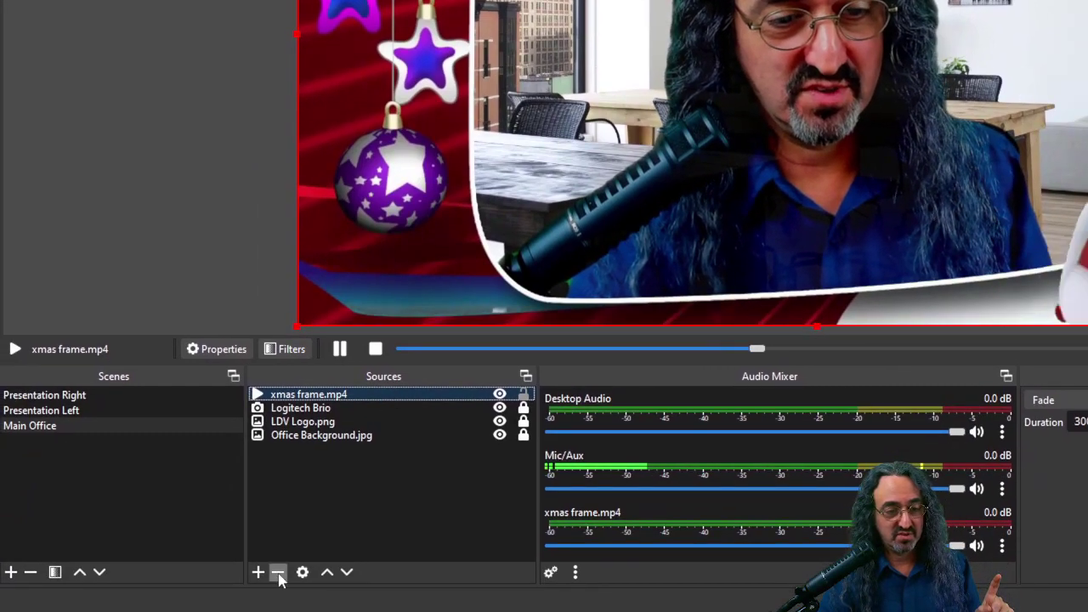
pyautogui.click(500, 395)
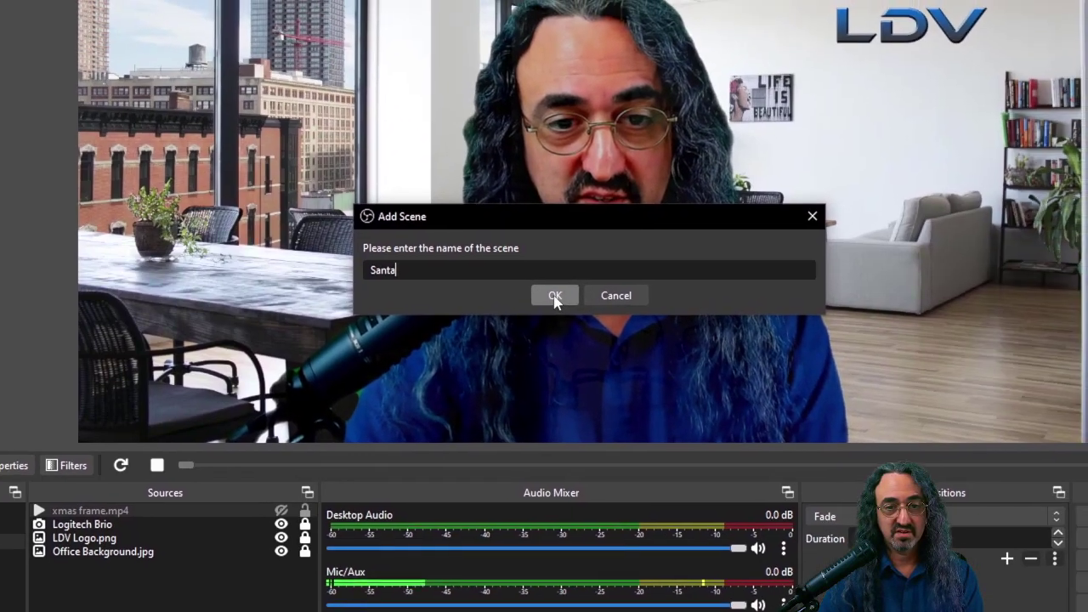
# Create a scene named Santa and add the existing xmas frame.mp4 media source to it as visible
pyautogui.click(554, 297)
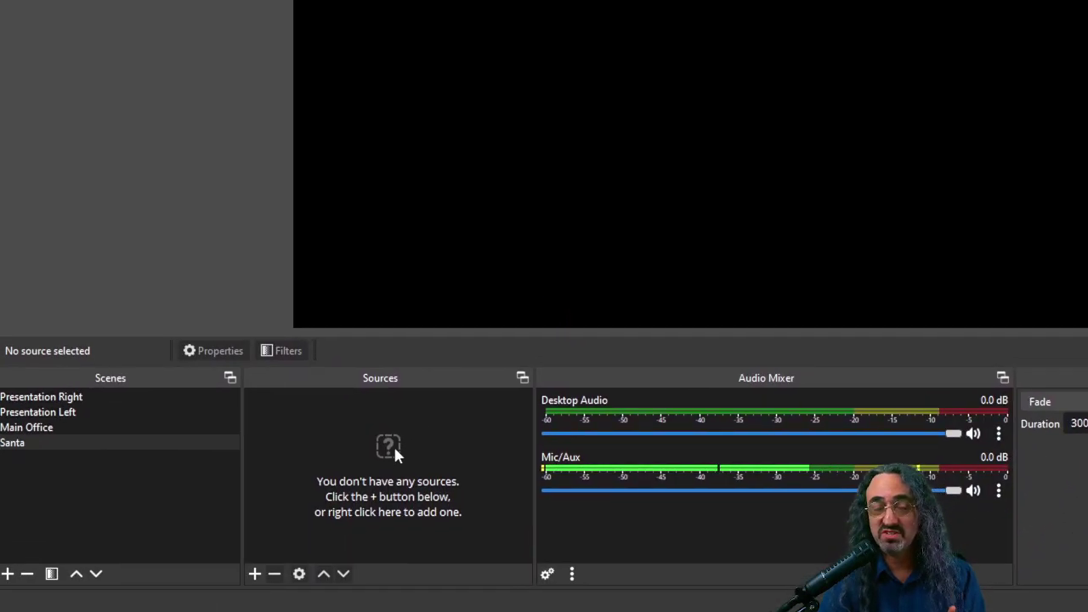
pyautogui.click(258, 572)
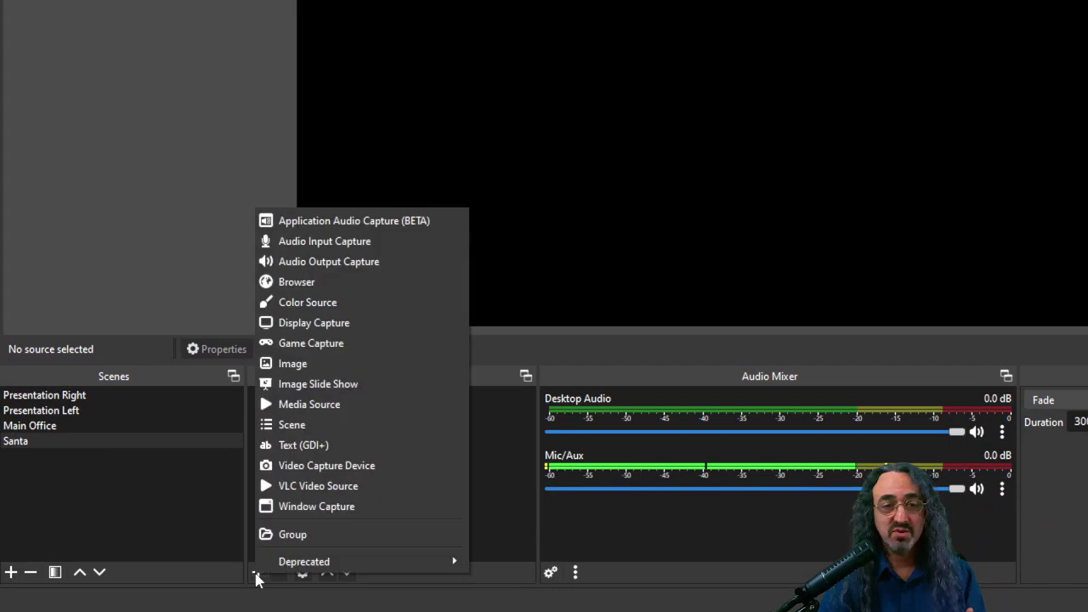
pyautogui.click(319, 405)
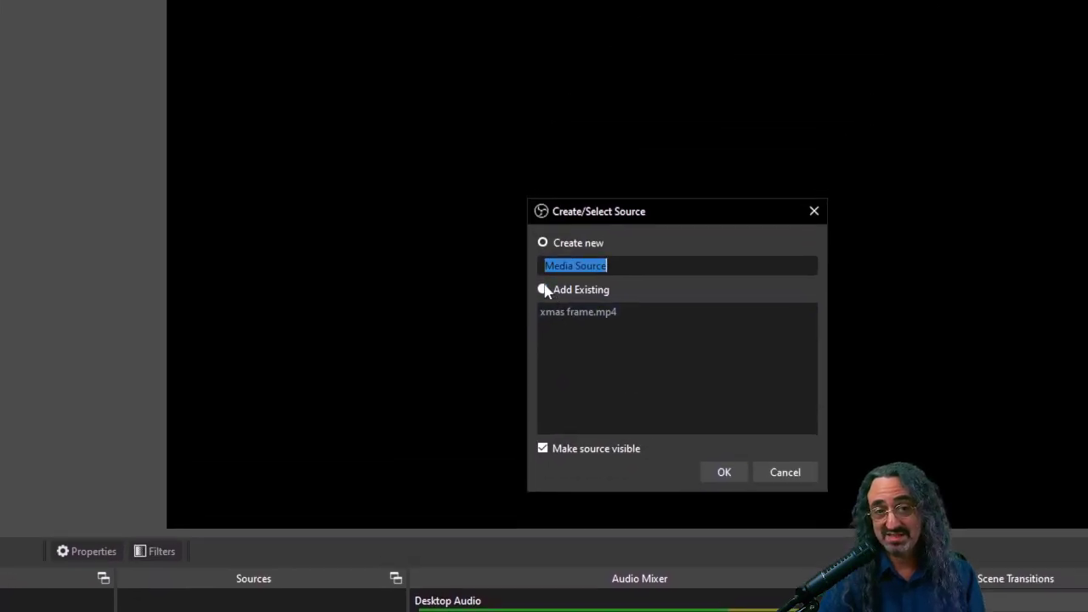
pyautogui.click(543, 290)
pyautogui.click(553, 312)
pyautogui.click(724, 473)
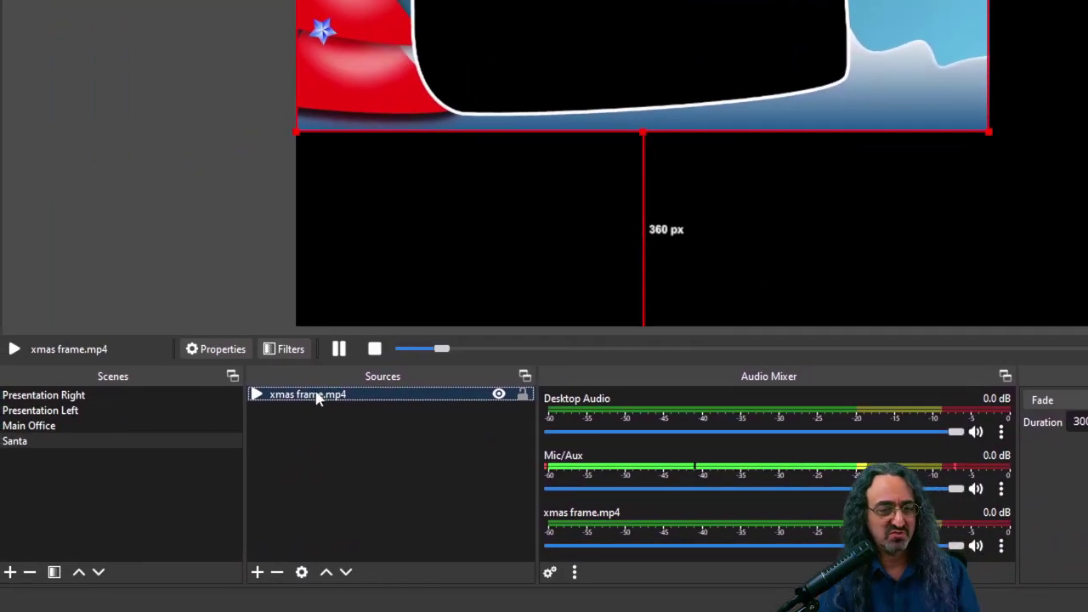
# Rename the xmas frame.mp4 source in the Santa scene to Xmas
pyautogui.rightClick(319, 399)
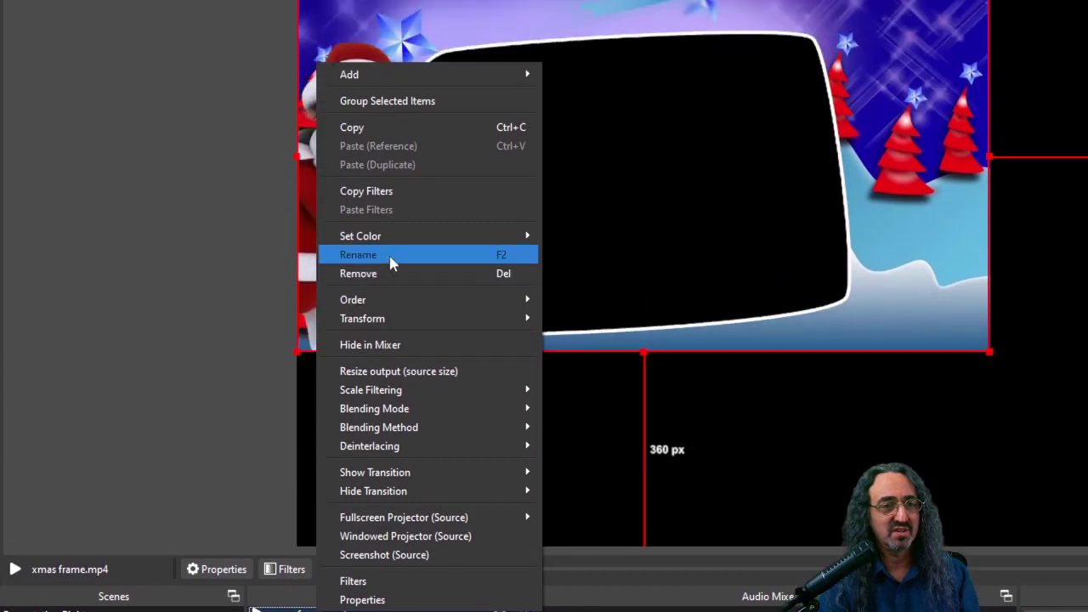
pyautogui.click(382, 35)
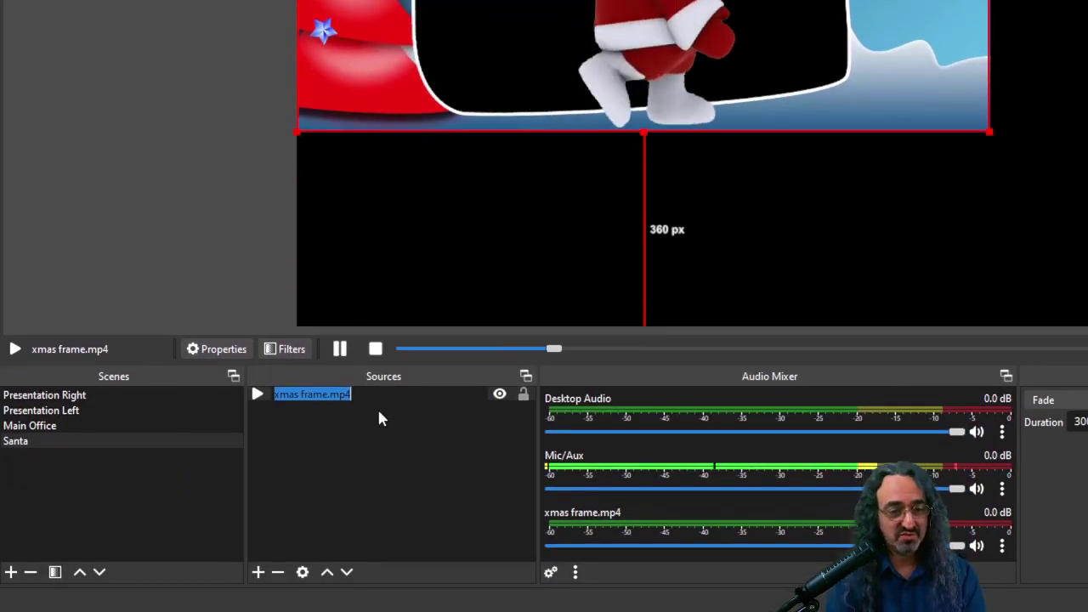
pyautogui.write('Xmas')
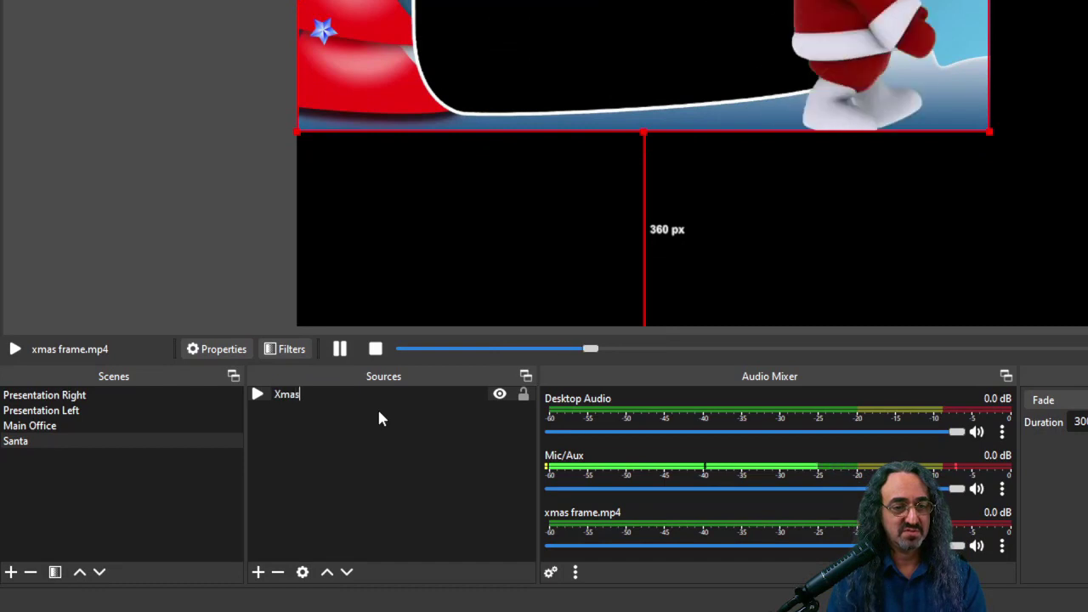
pyautogui.press('Return')
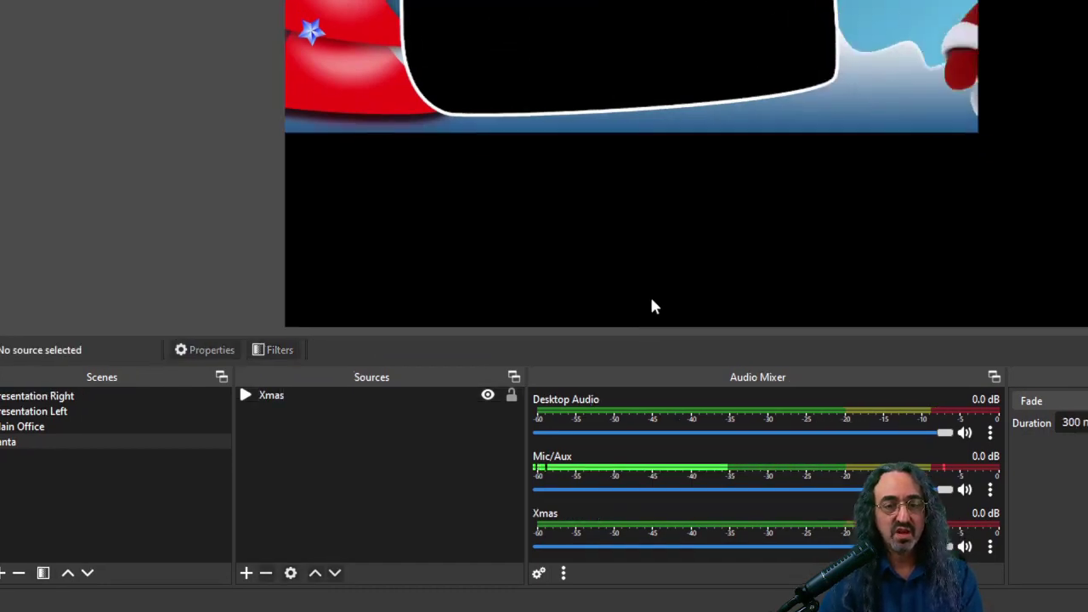
# Enlarge the Xmas source in the Santa scene so that it fills the whole canvas
pyautogui.click(978, 124)
pyautogui.moveTo(990, 131); pyautogui.dragTo(1087, 266)
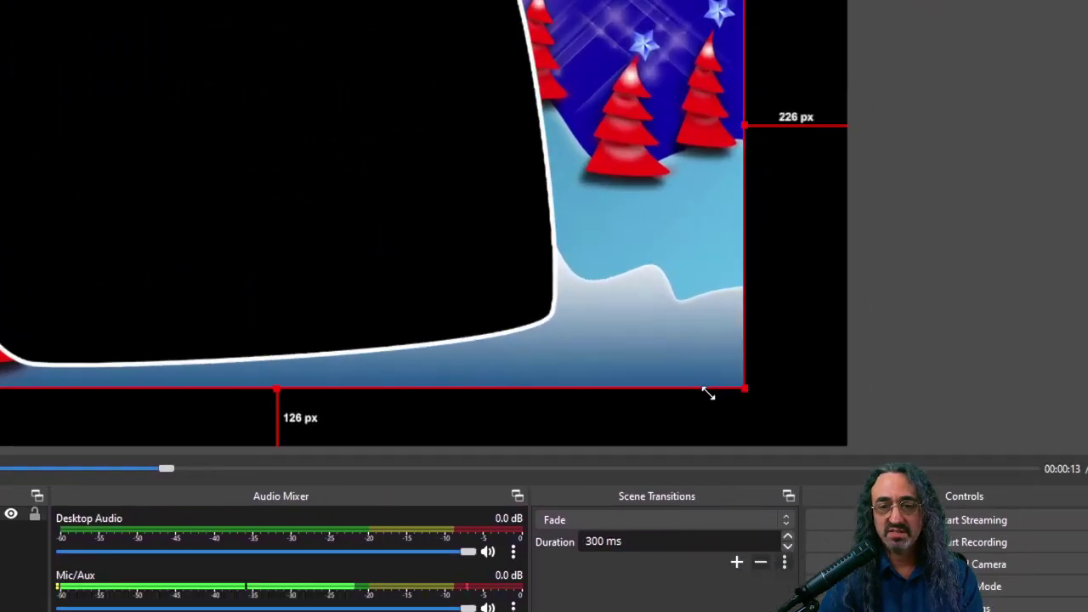
pyautogui.moveTo(708, 393); pyautogui.dragTo(786, 446)
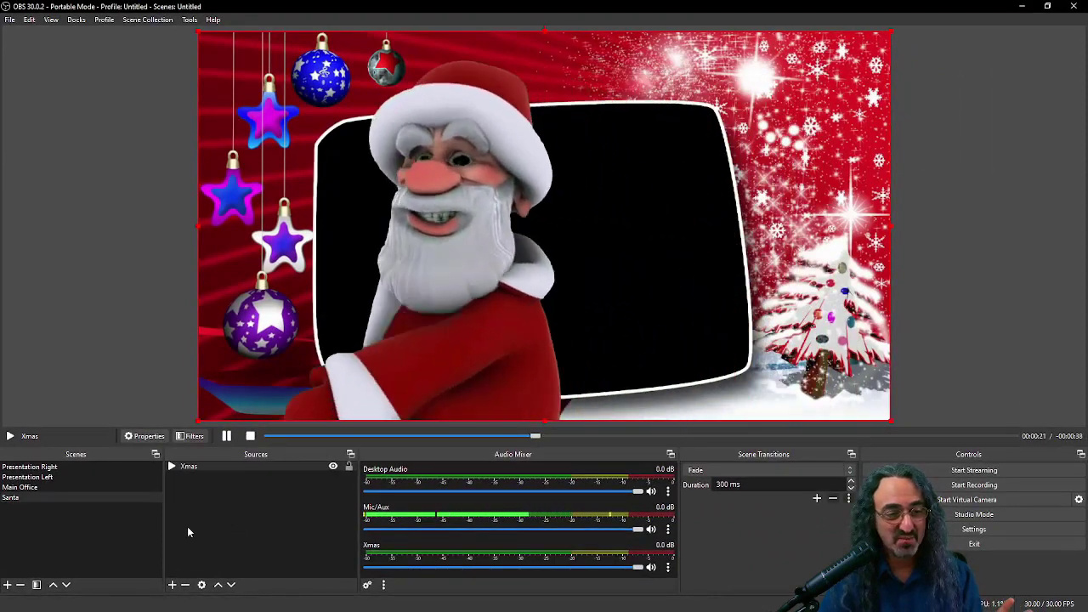
# Add the existing Main Office scene as a visible source in the Santa scene
pyautogui.click(171, 585)
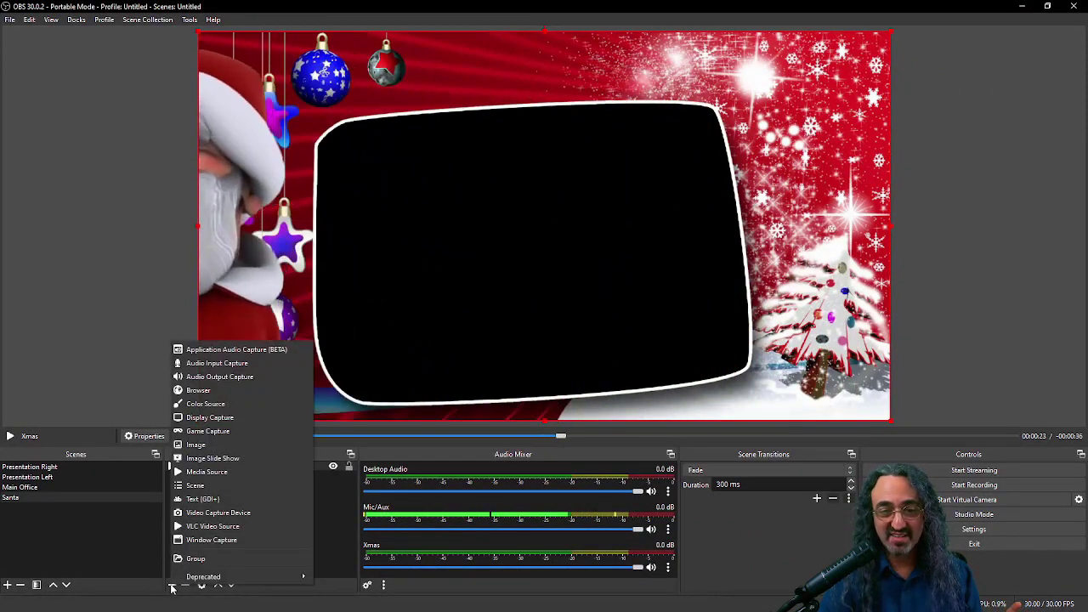
pyautogui.click(207, 486)
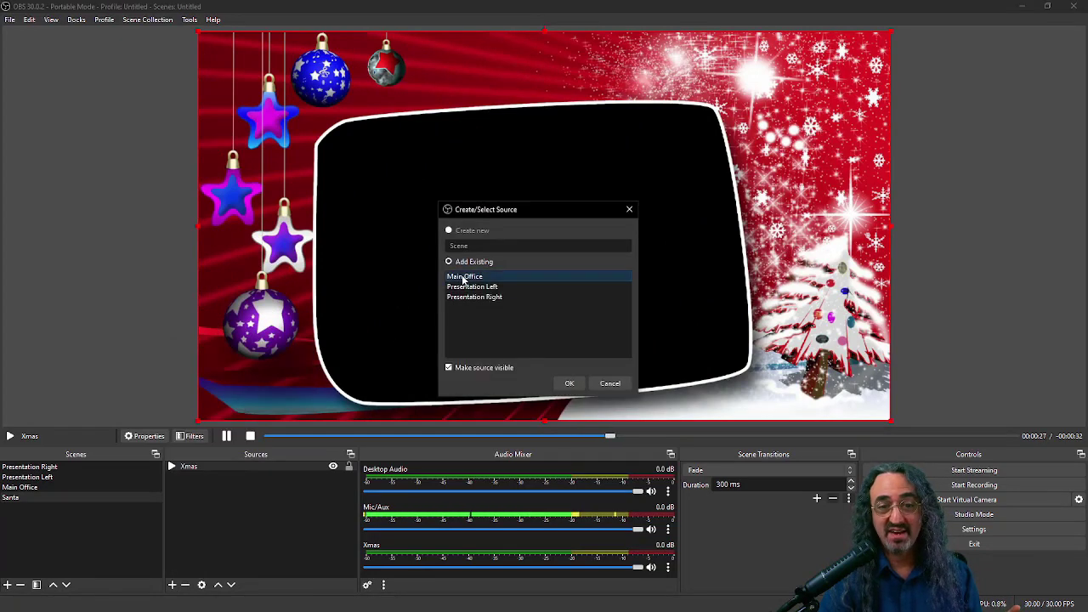
pyautogui.click(571, 383)
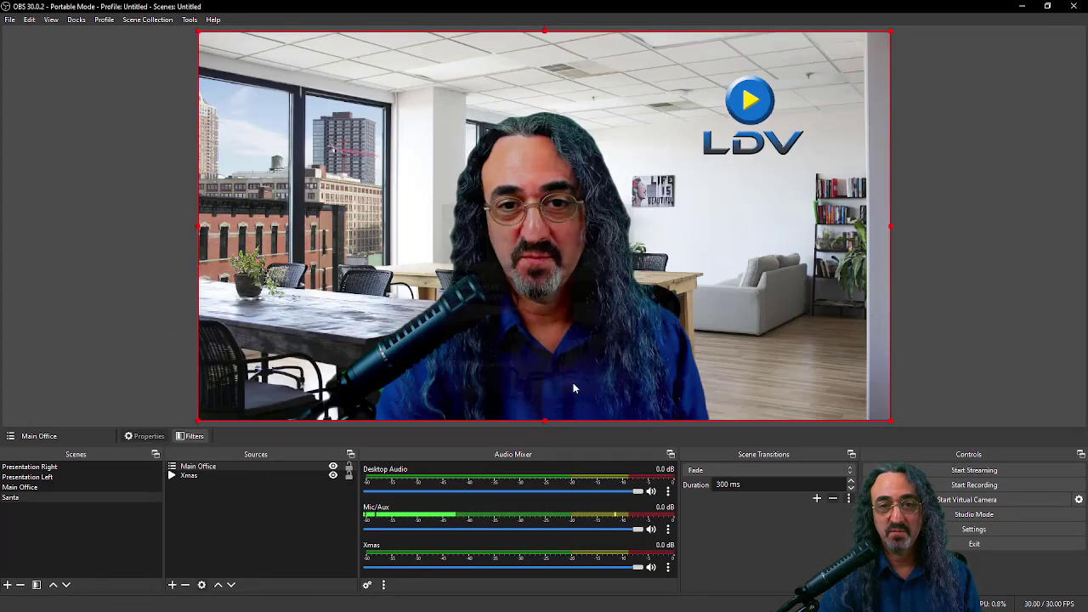
# Scale and position Main Office to cover the Christmas frame's opening, and place it below Xmas in the source order
pyautogui.moveTo(892, 420); pyautogui.dragTo(644, 286)
pyautogui.moveTo(513, 245); pyautogui.dragTo(599, 316)
pyautogui.moveTo(511, 357); pyautogui.dragTo(513, 381)
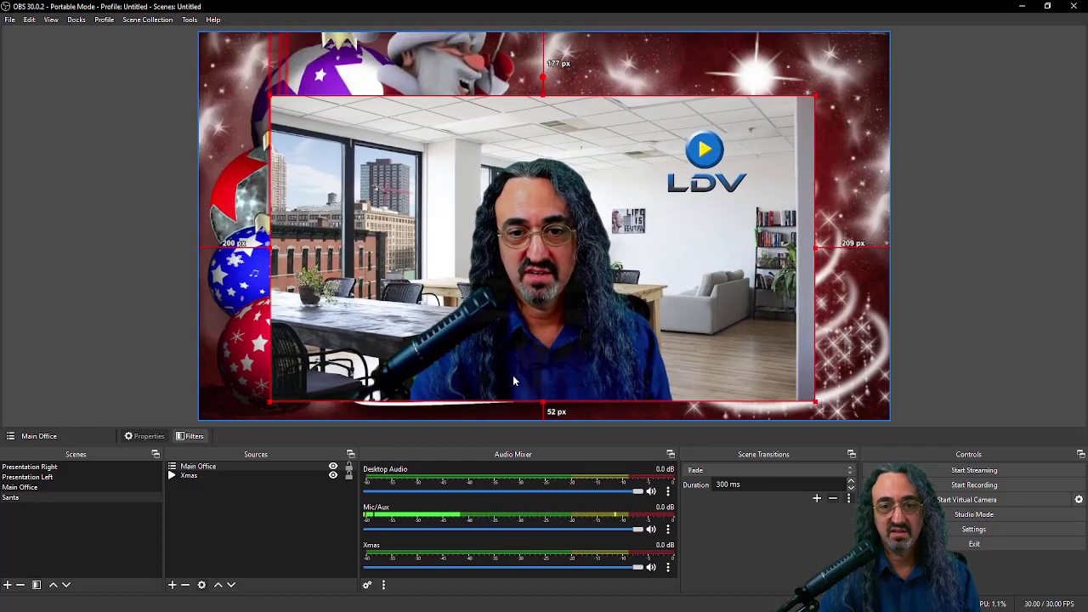
pyautogui.click(307, 467)
pyautogui.moveTo(305, 476); pyautogui.dragTo(304, 477)
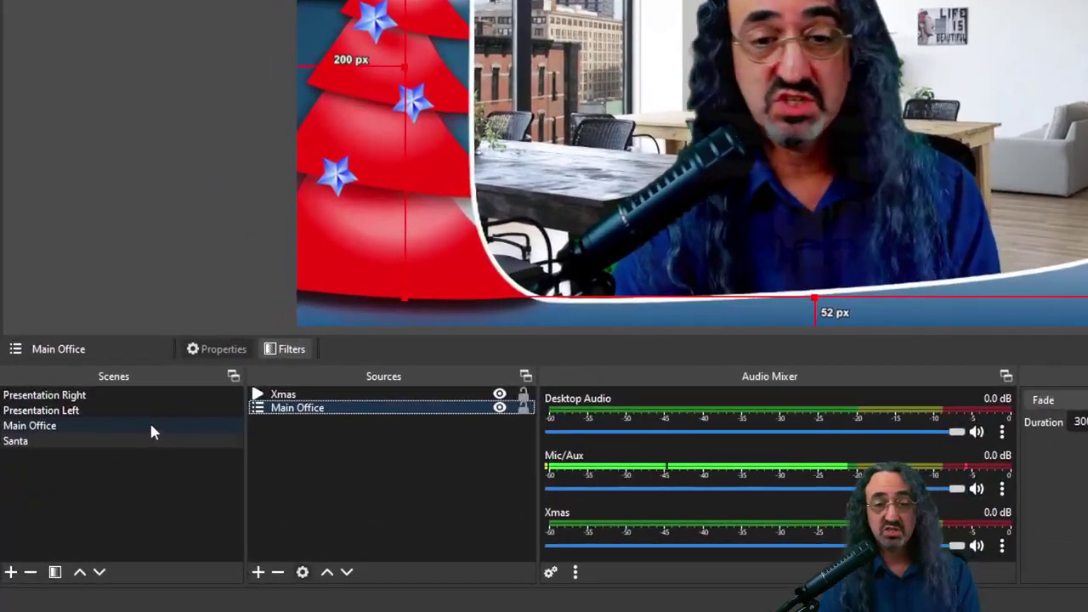
# Move the LDV logo in the Main Office scene to the window side of the presenter and return to the Santa scene
pyautogui.click(149, 428)
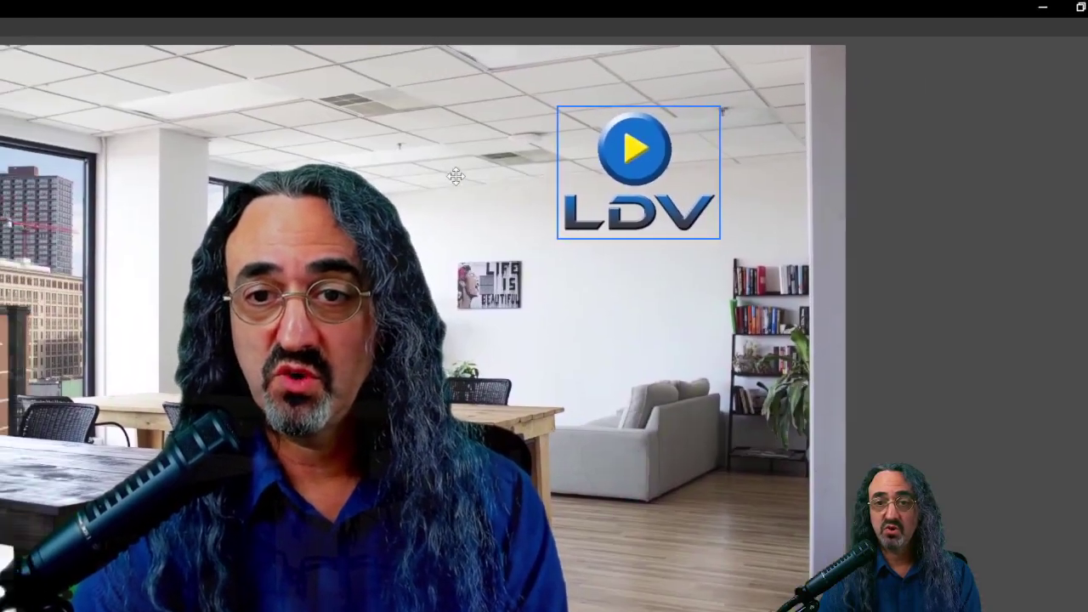
pyautogui.moveTo(635, 149); pyautogui.dragTo(541, 196)
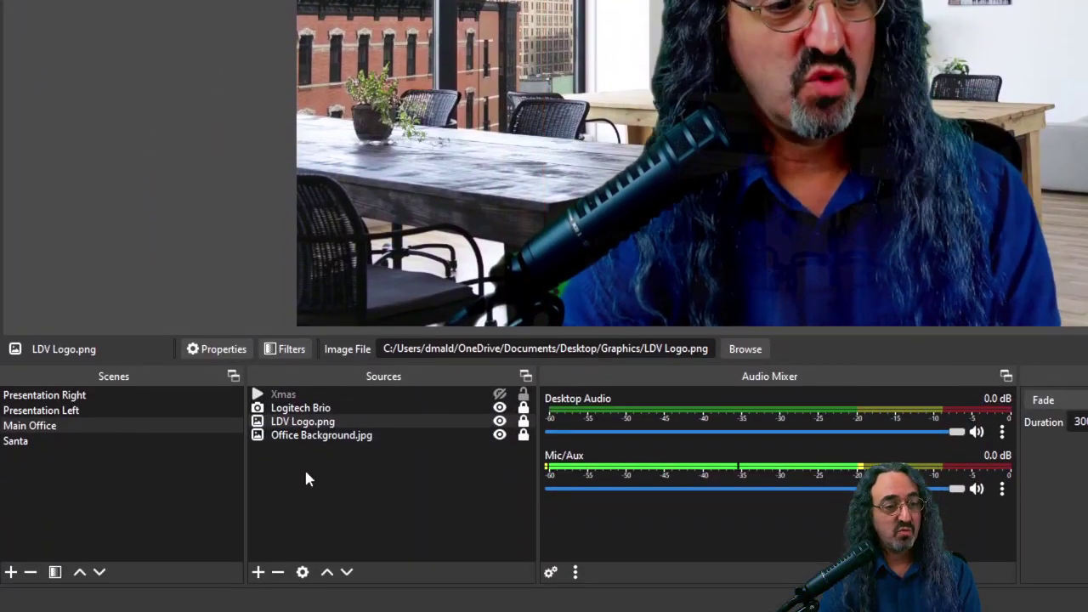
pyautogui.click(70, 445)
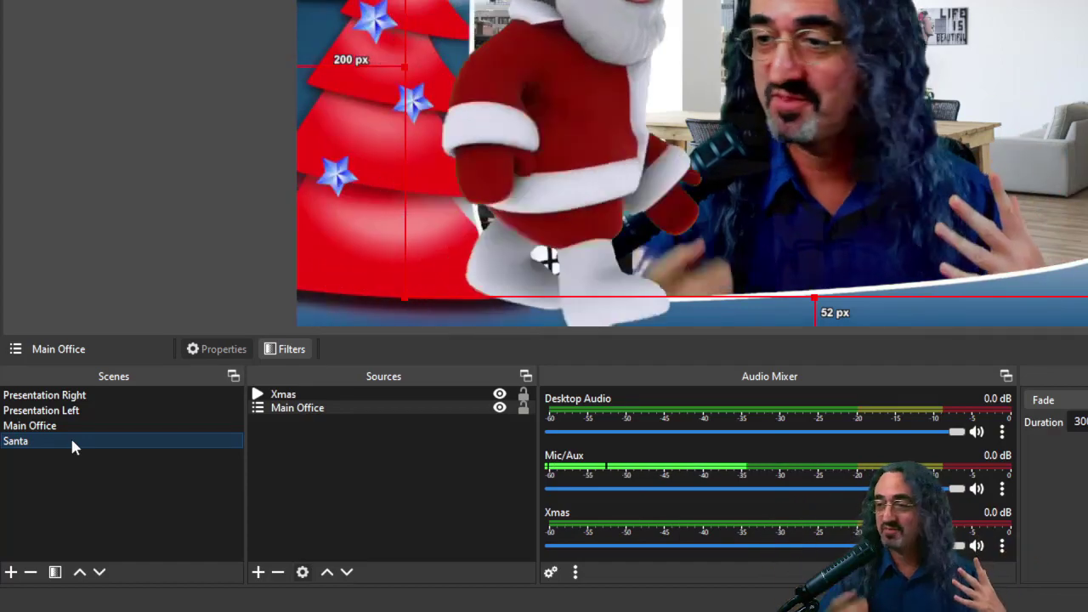
# Add the Wings.mp4 video to Main Office and apply a Chroma Key effect filter with the default name and Green as key color type
pyautogui.click(73, 426)
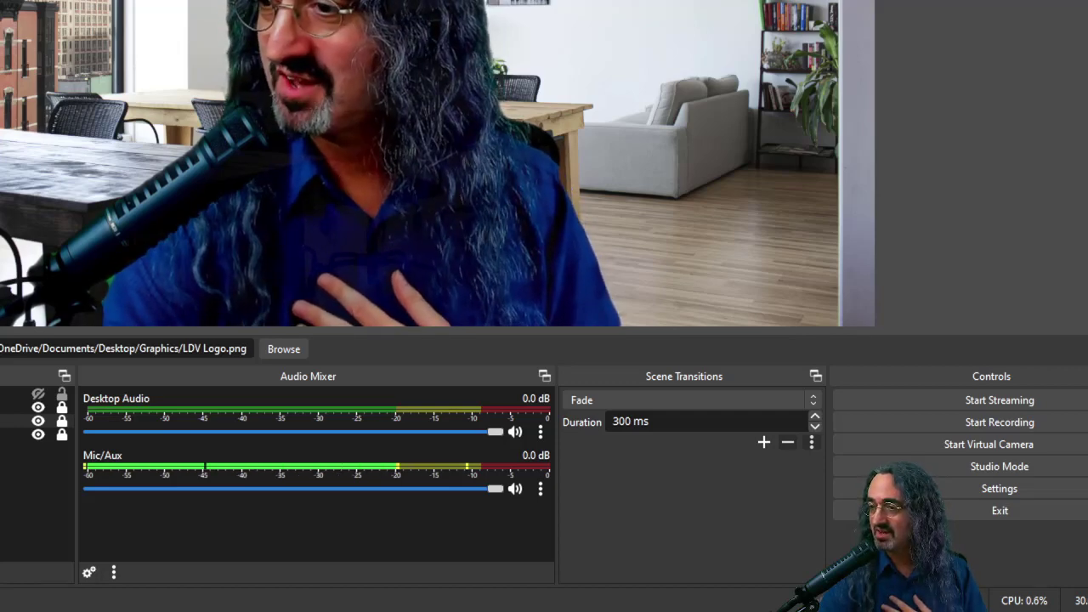
pyautogui.moveTo(26, 476); pyautogui.dragTo(51, 446)
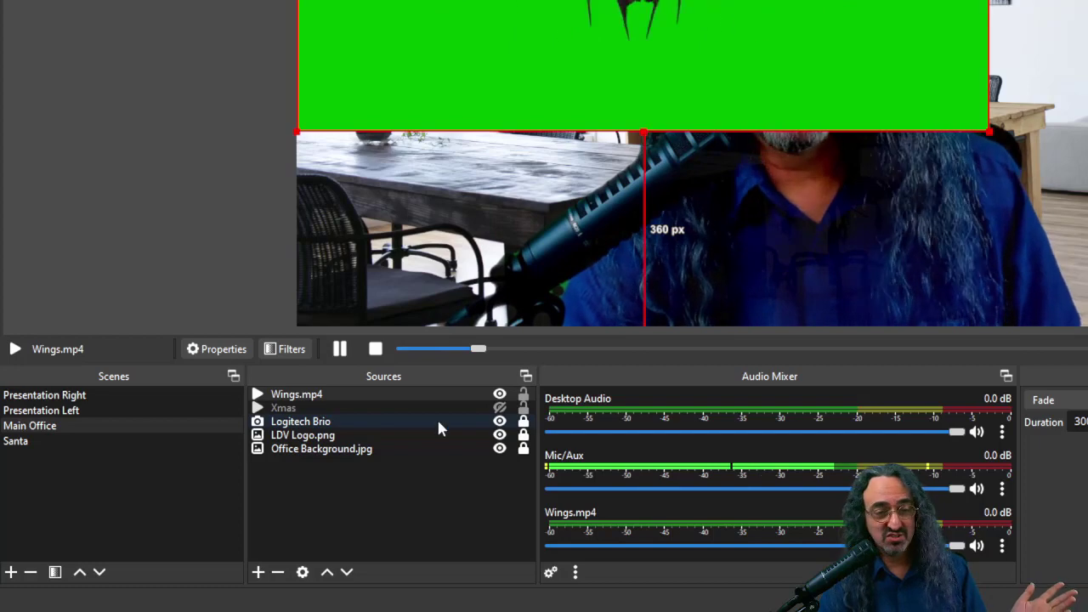
pyautogui.rightClick(338, 391)
pyautogui.click(393, 367)
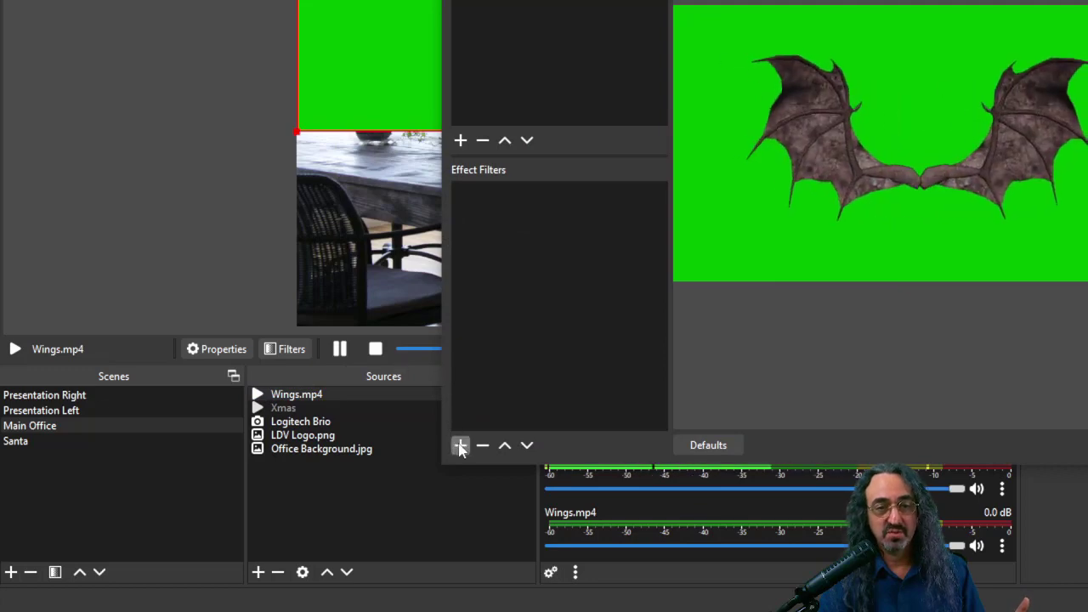
pyautogui.click(460, 446)
pyautogui.click(502, 228)
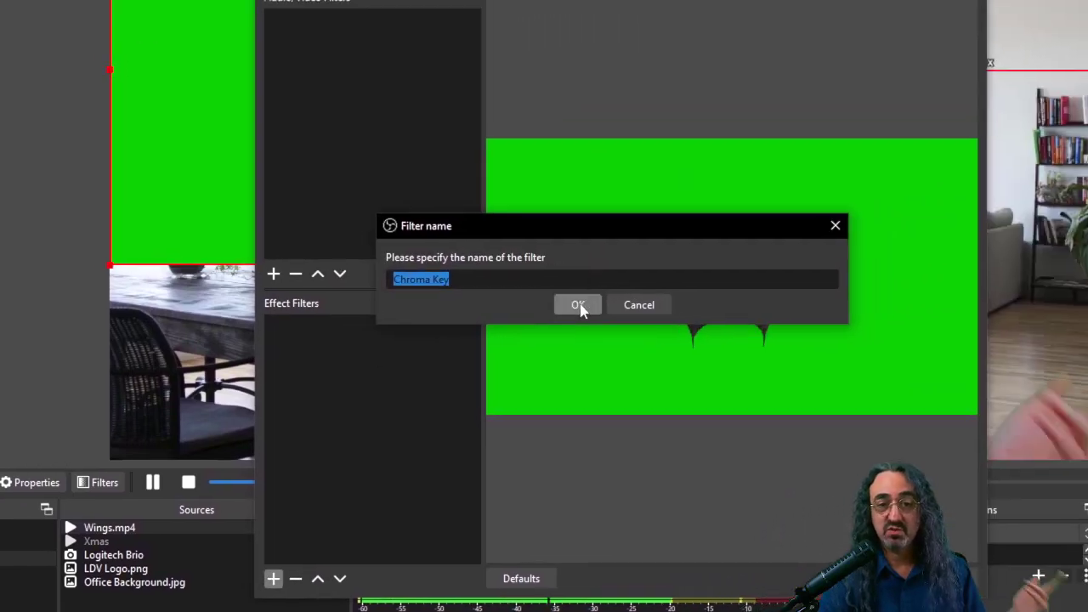
pyautogui.click(765, 236)
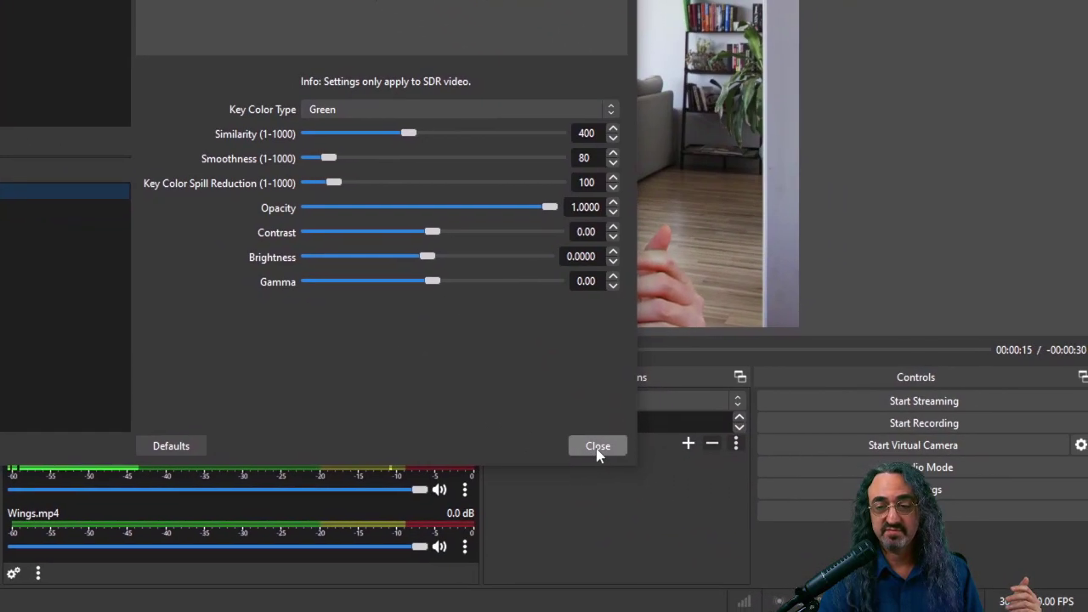
pyautogui.click(597, 449)
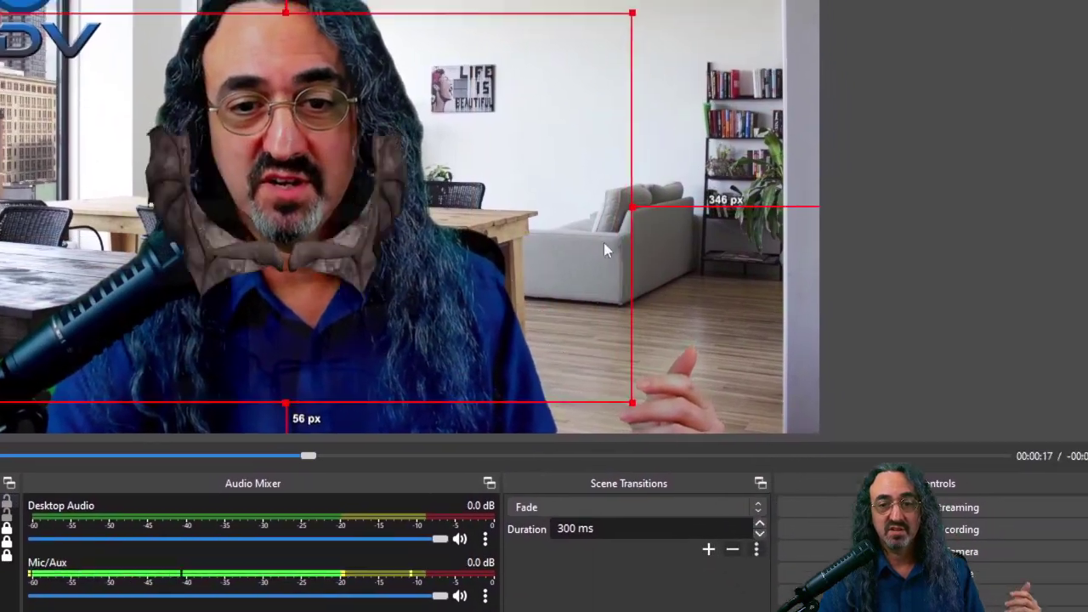
# Enlarge Wings.mp4 around the presenter, order it directly below Logitech Brio, and switch to the Santa scene
pyautogui.moveTo(632, 207); pyautogui.dragTo(990, 329)
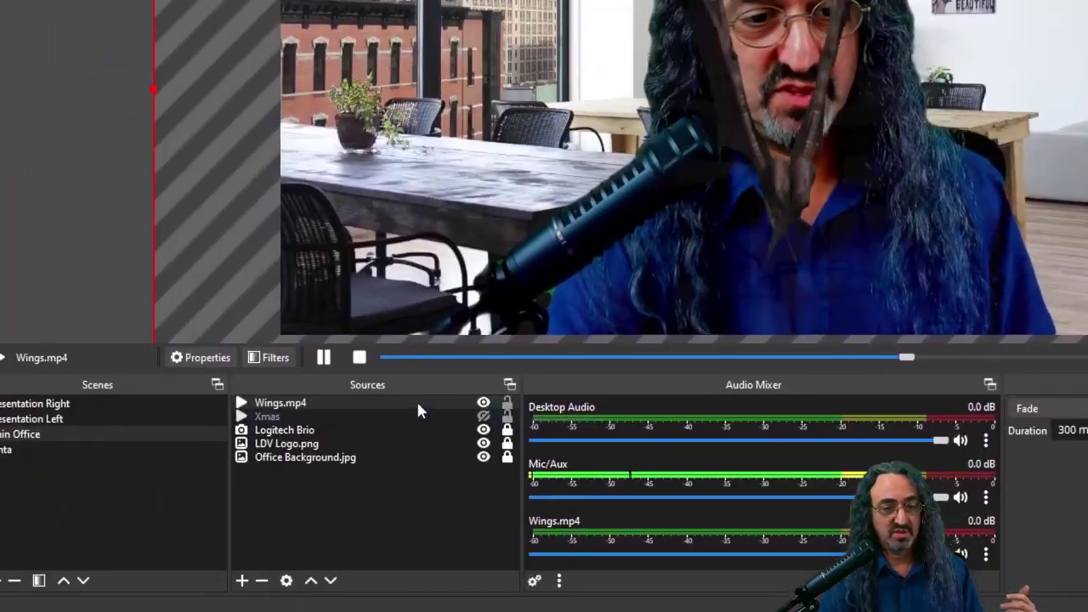
pyautogui.moveTo(361, 441); pyautogui.dragTo(360, 481)
pyautogui.moveTo(441, 429); pyautogui.dragTo(442, 427)
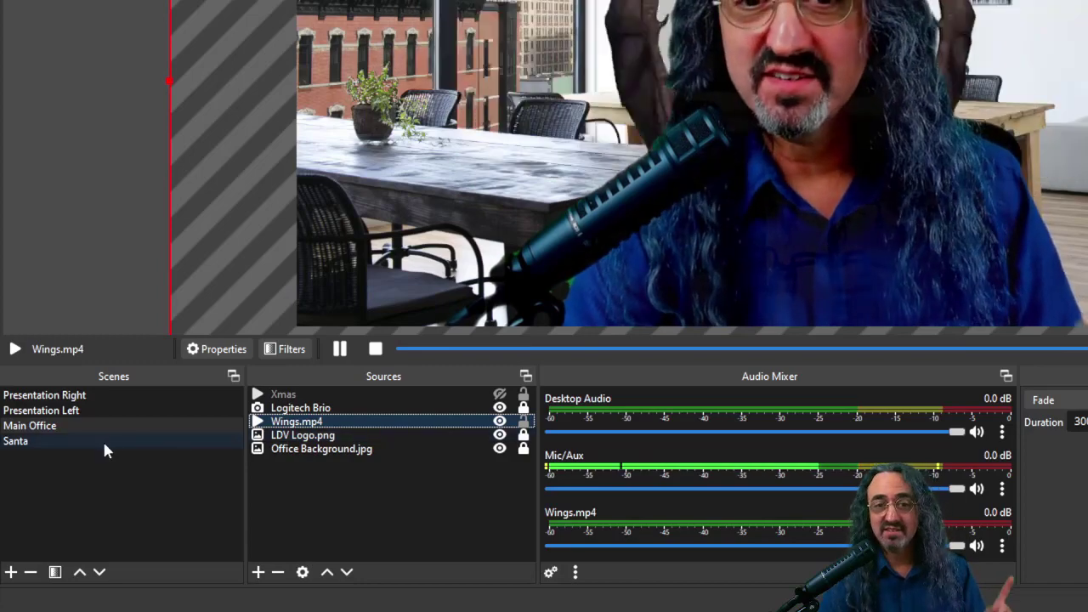
pyautogui.click(104, 443)
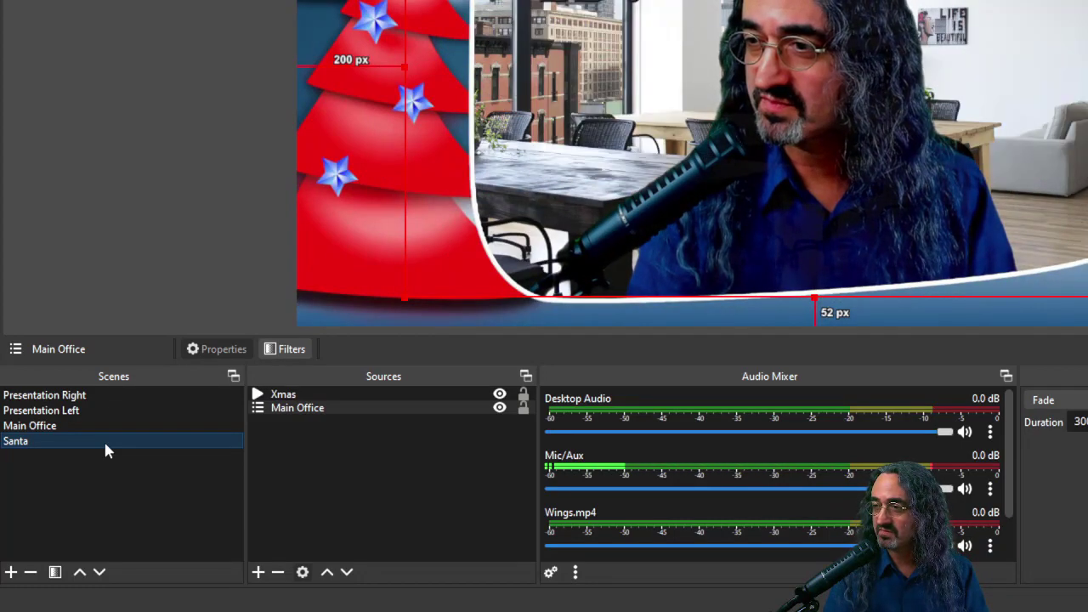
# Create a scene named Library and add the Library.jpg image to it as the canvas-filling background
pyautogui.click(12, 575)
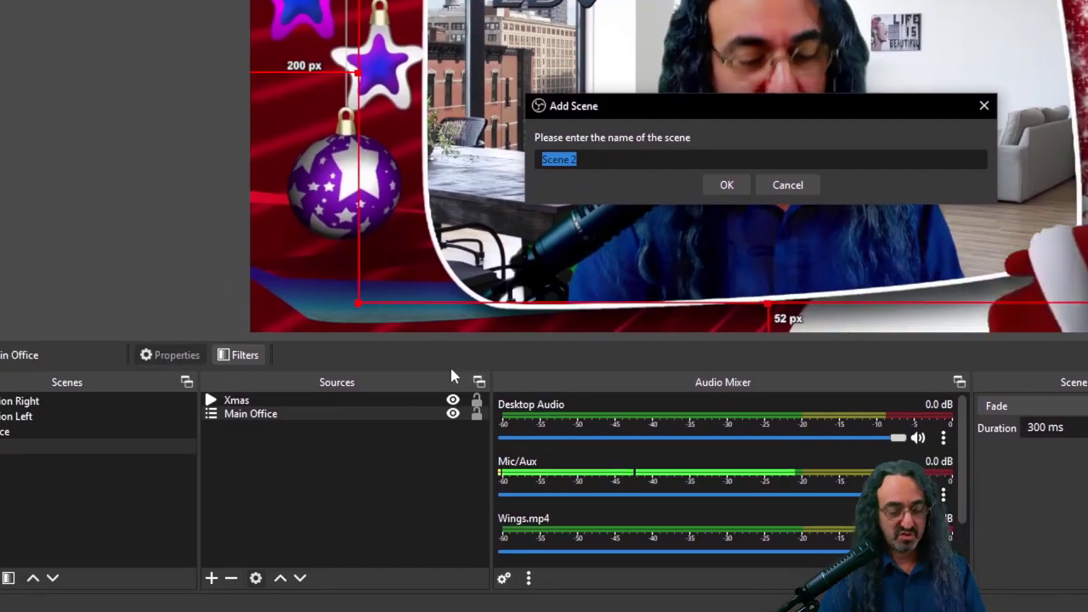
pyautogui.write('Li')
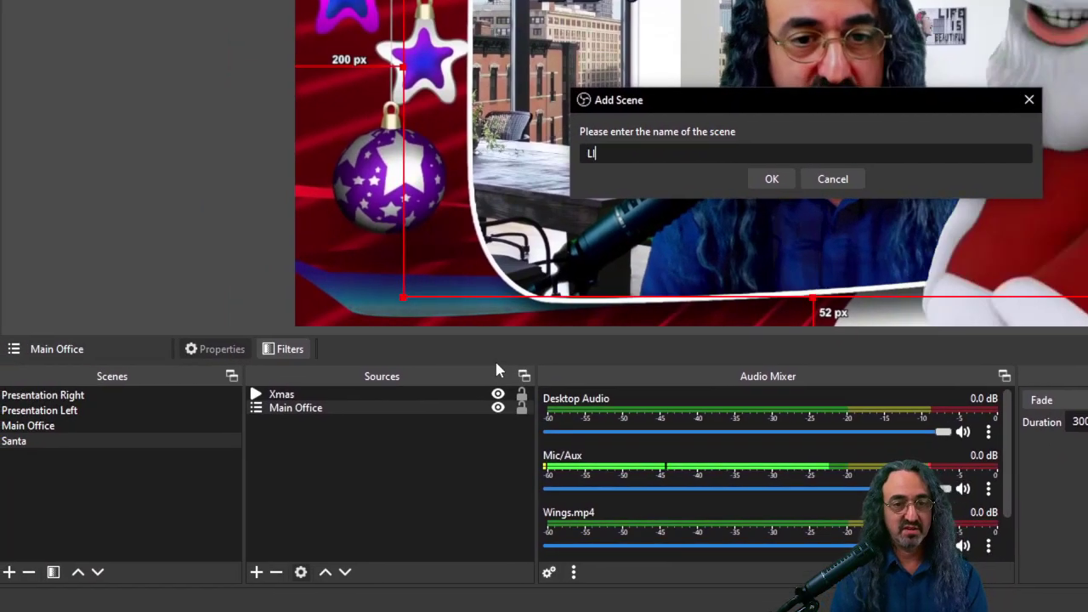
pyautogui.write('bray')
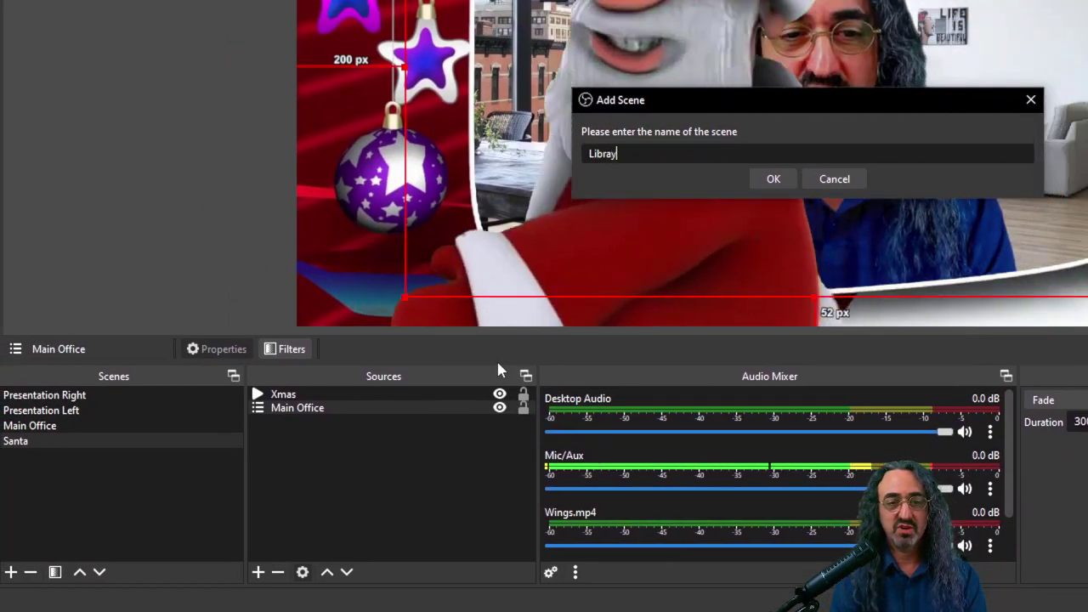
pyautogui.press('BackSpace')
pyautogui.write('ry')
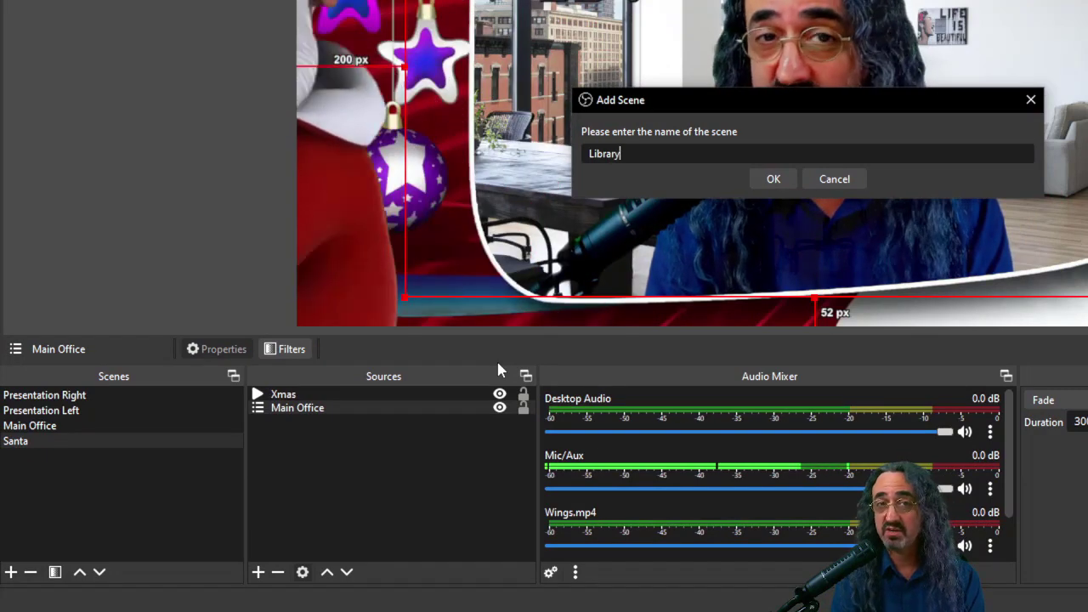
pyautogui.press('Return')
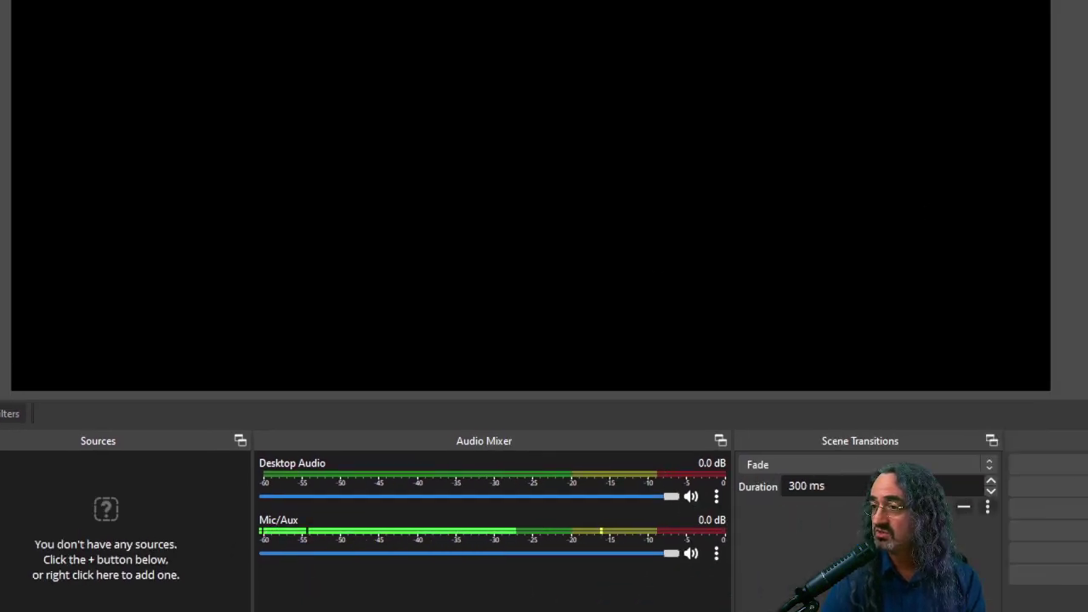
pyautogui.moveTo(1084, 399); pyautogui.dragTo(104, 511)
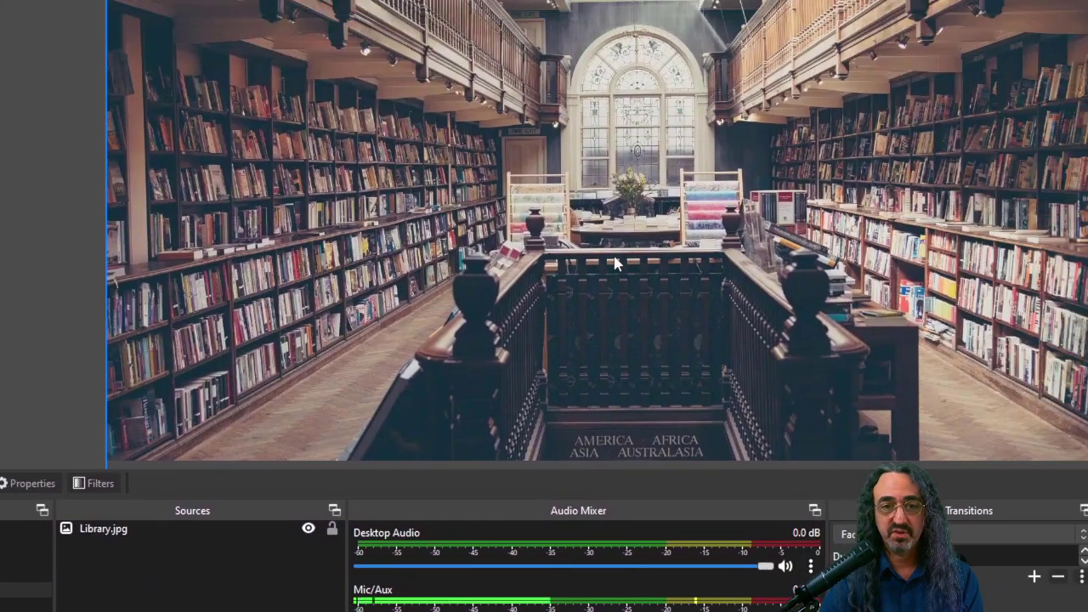
pyautogui.click(800, 130)
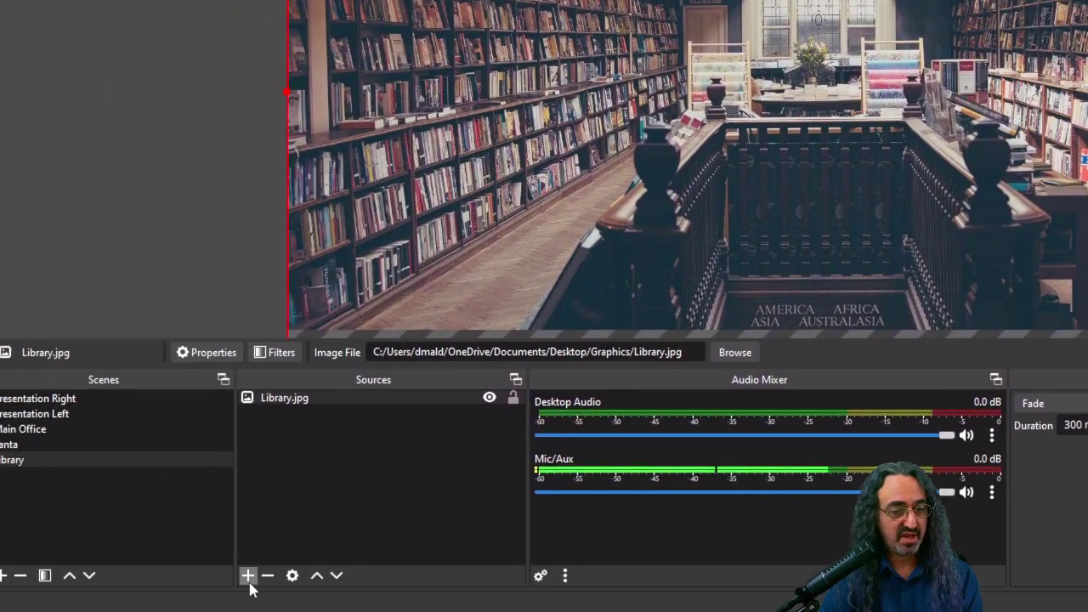
# Add the existing Logitech Brio video capture device to the Library scene as visible and lock the Library.jpg source
pyautogui.click(255, 572)
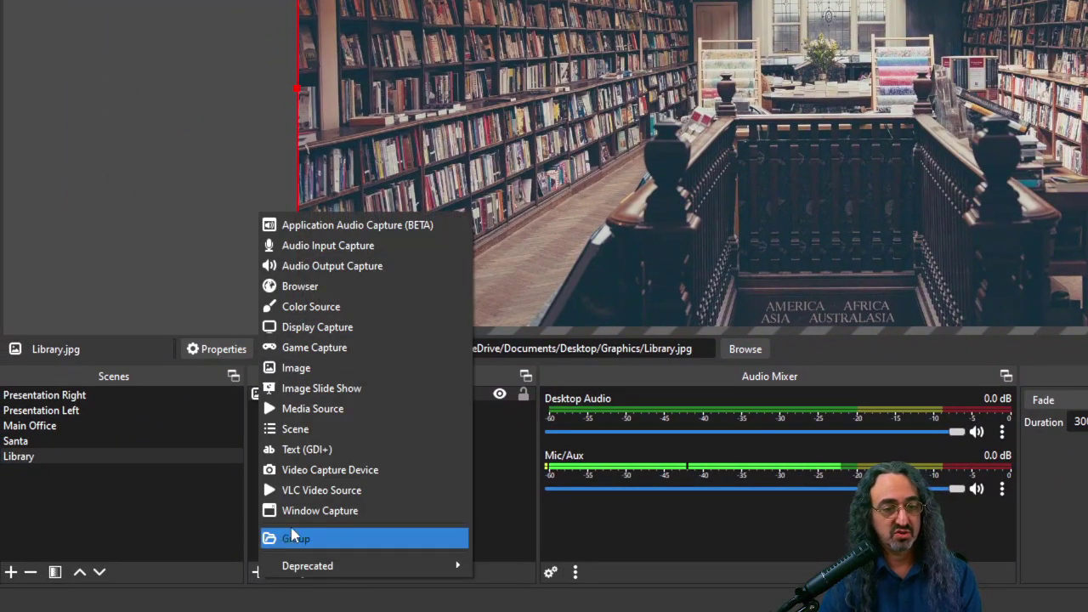
pyautogui.click(321, 472)
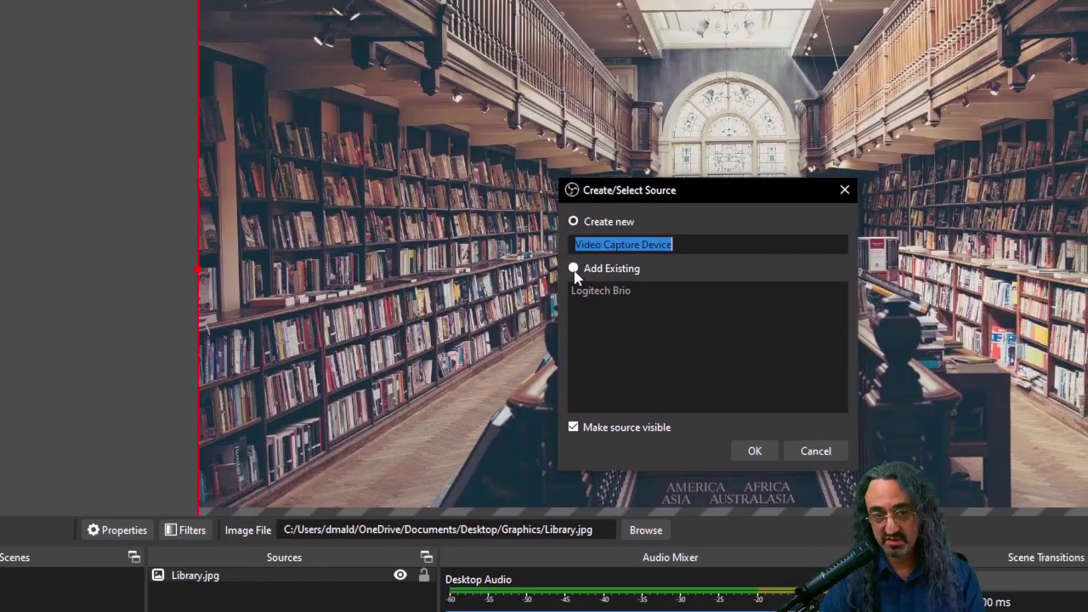
pyautogui.click(672, 88)
pyautogui.click(560, 317)
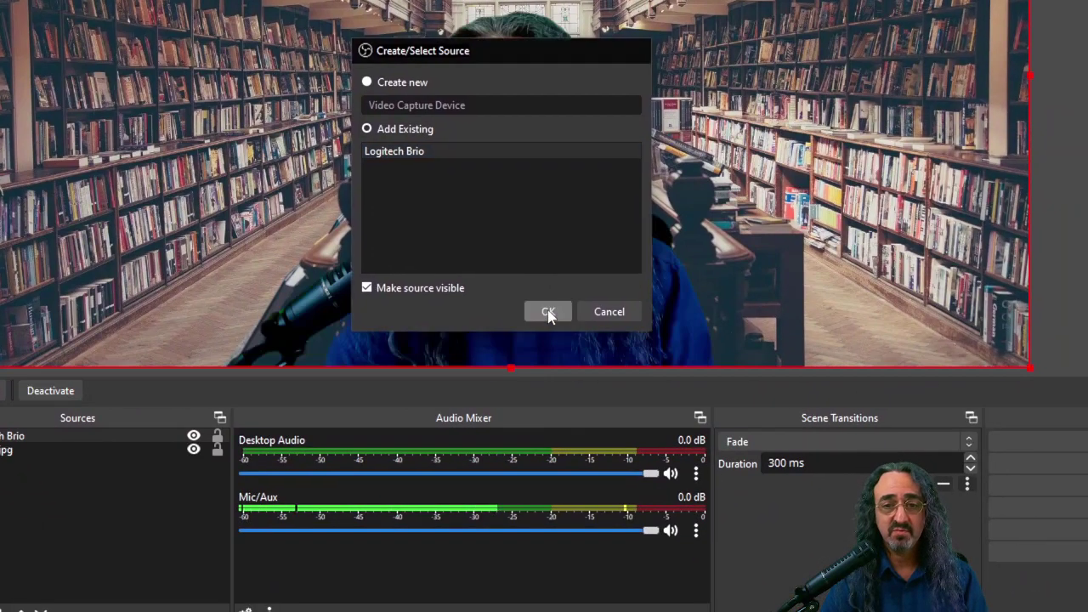
pyautogui.click(548, 313)
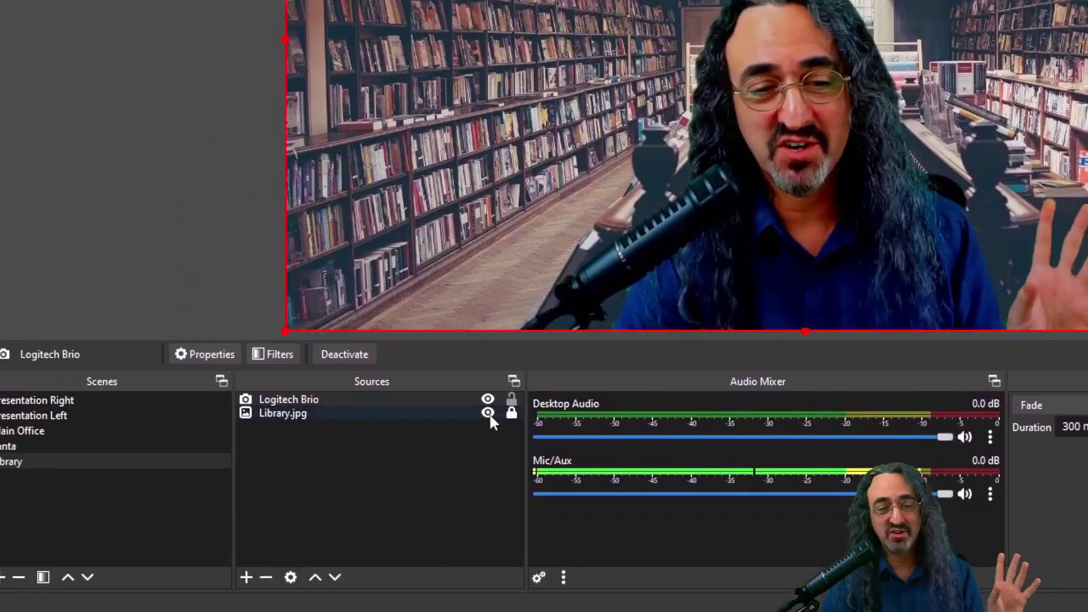
pyautogui.click(523, 408)
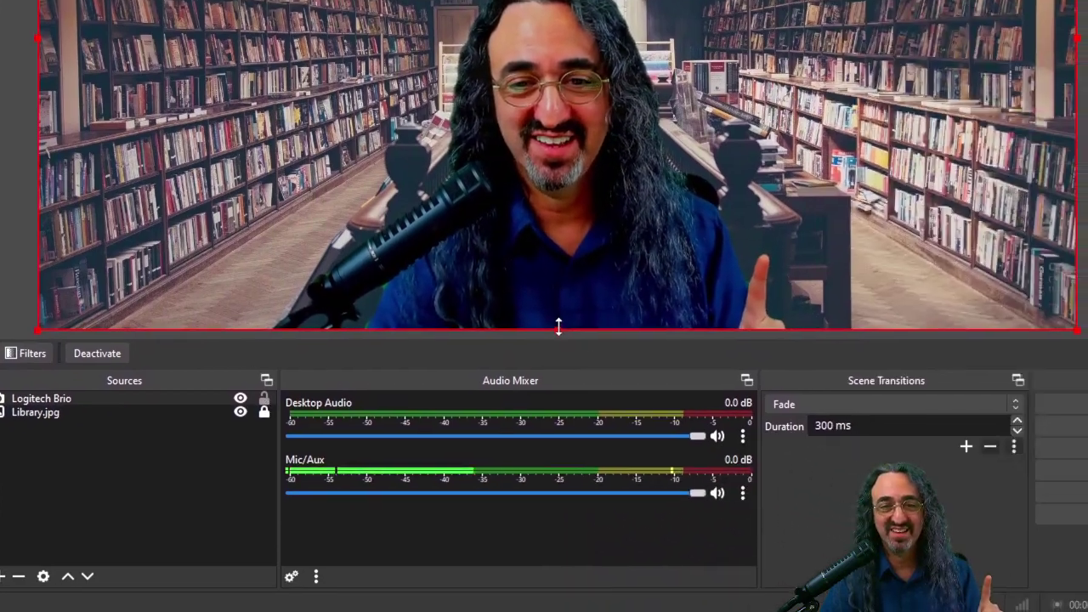
# Shrink the Logitech Brio source and position the presenter behind the desk in front of the library's arched window
pyautogui.moveTo(818, 324); pyautogui.dragTo(763, 77)
pyautogui.moveTo(511, 168); pyautogui.dragTo(369, 255)
pyautogui.moveTo(240, 275); pyautogui.dragTo(384, 256)
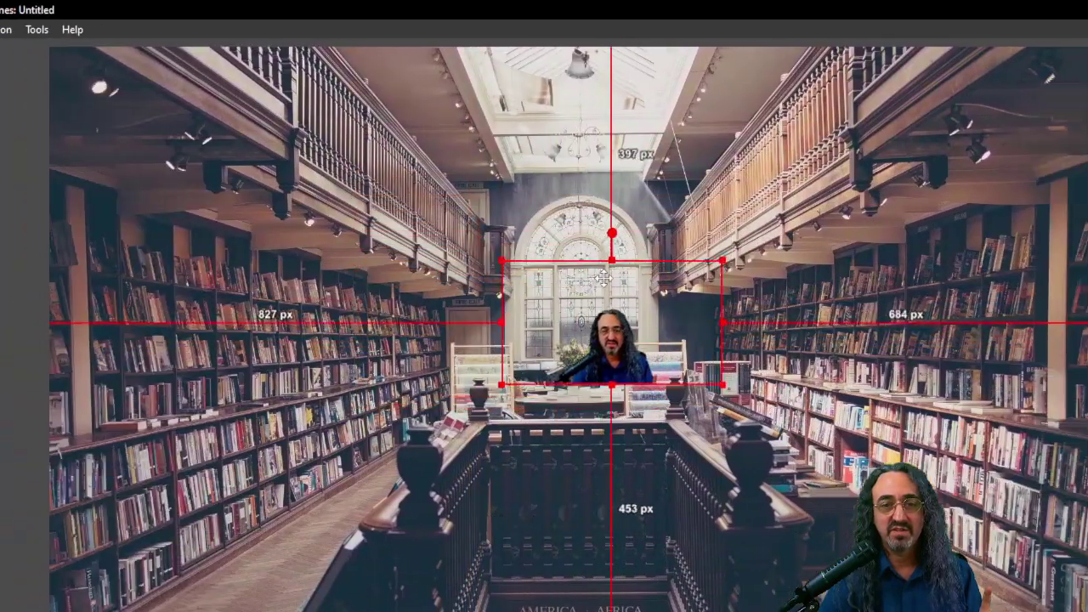
pyautogui.moveTo(602, 278); pyautogui.dragTo(544, 287)
pyautogui.click(536, 587)
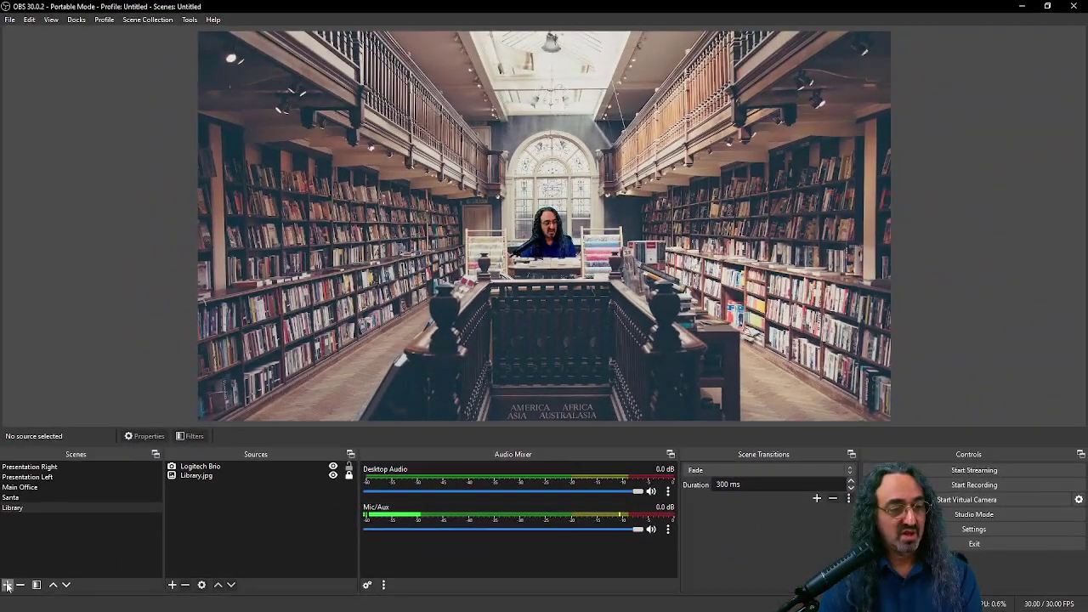
# Create a new scene named Library Zoom
pyautogui.click(7, 586)
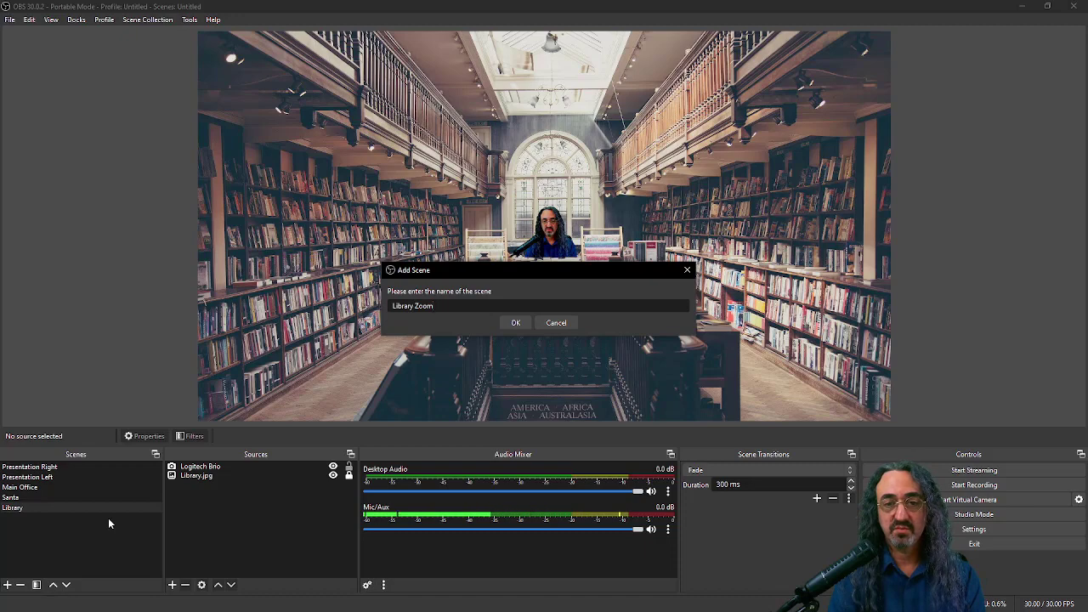
pyautogui.press('Return')
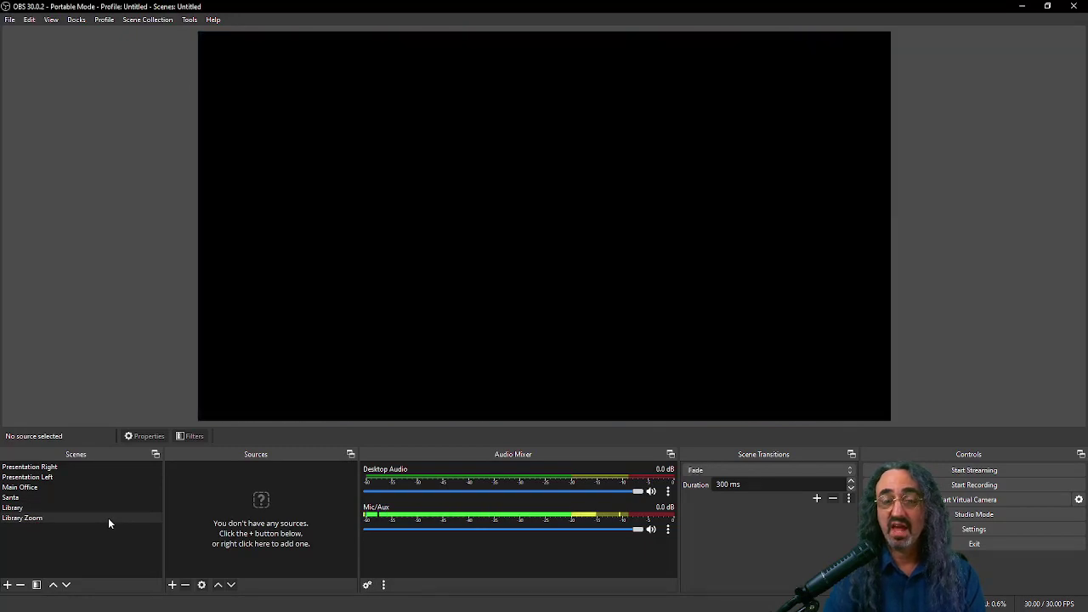
# Add the existing Library scene as a visible source in Library Zoom and compare it with the original Library scene
pyautogui.click(173, 586)
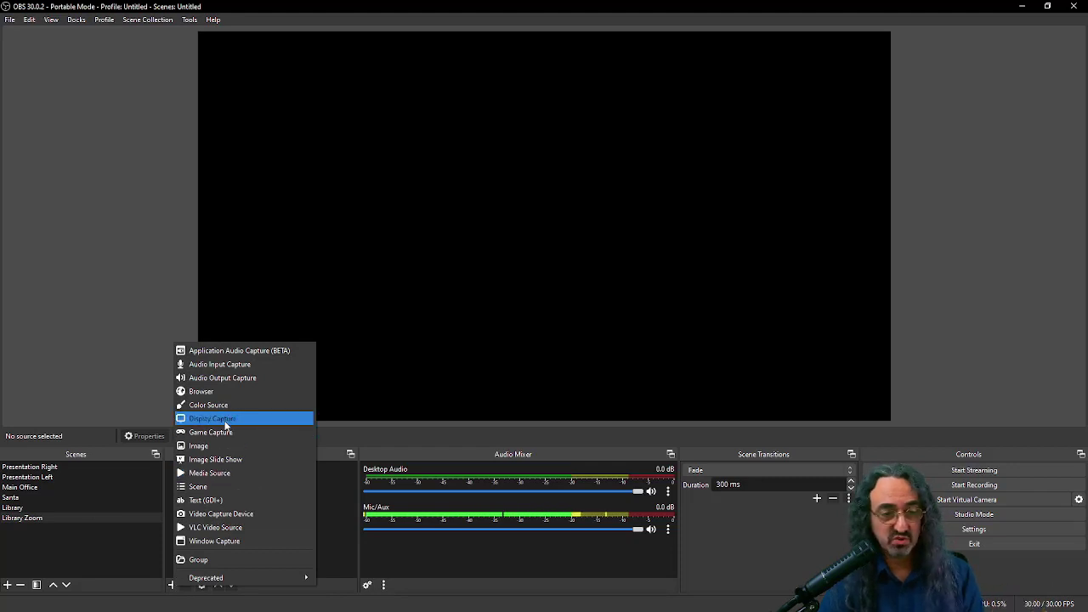
pyautogui.click(234, 489)
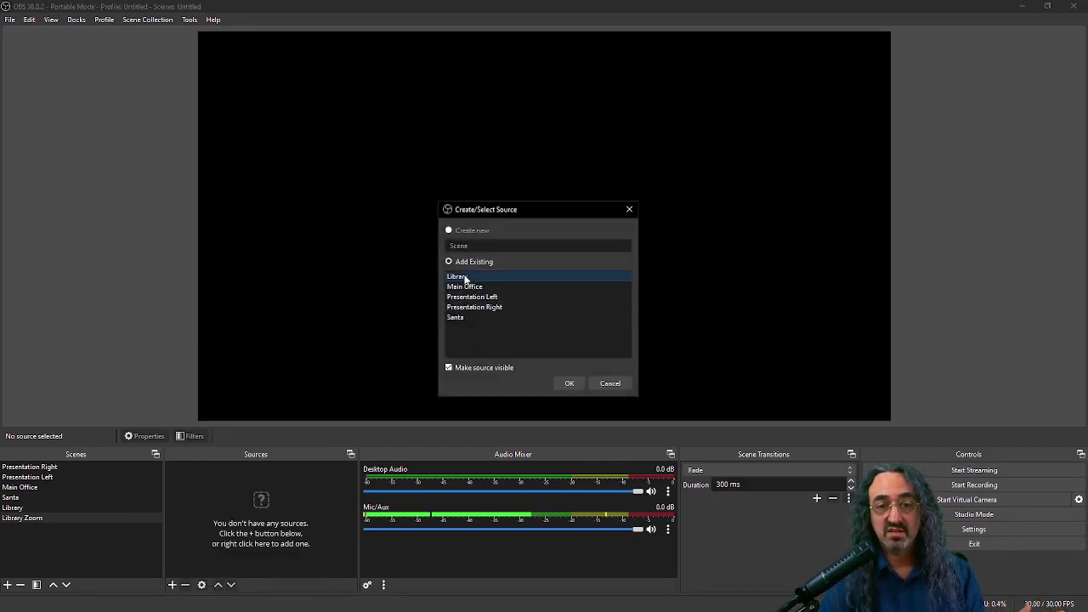
pyautogui.click(569, 384)
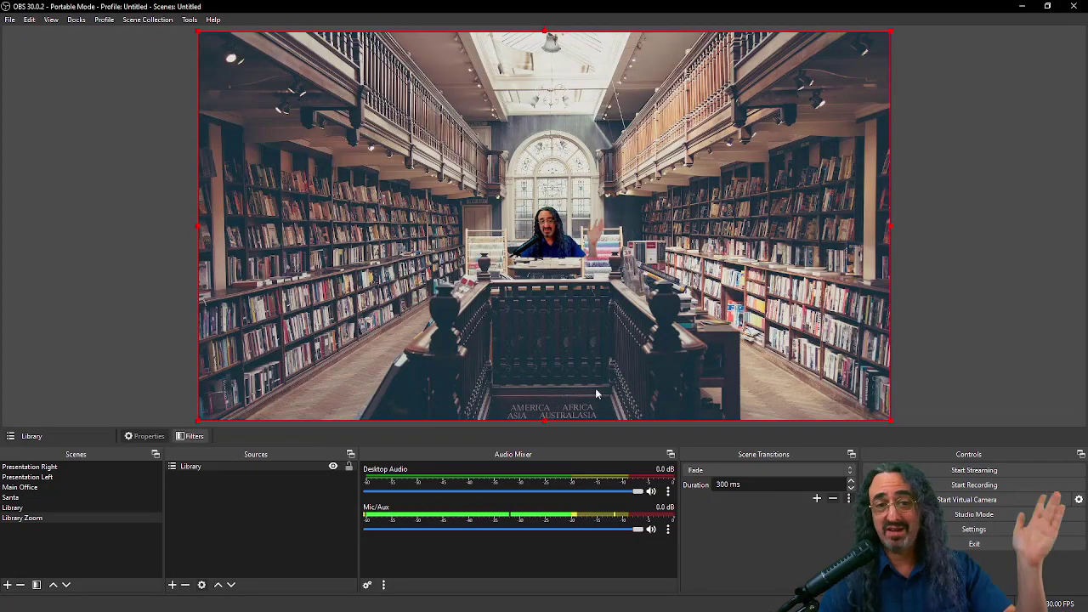
pyautogui.click(50, 510)
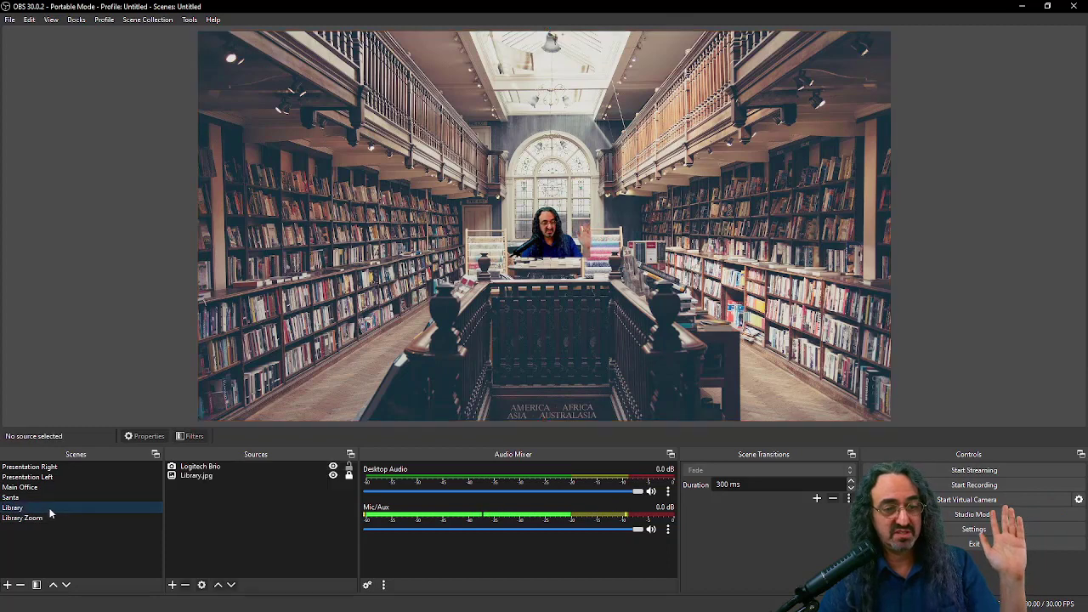
pyautogui.click(48, 518)
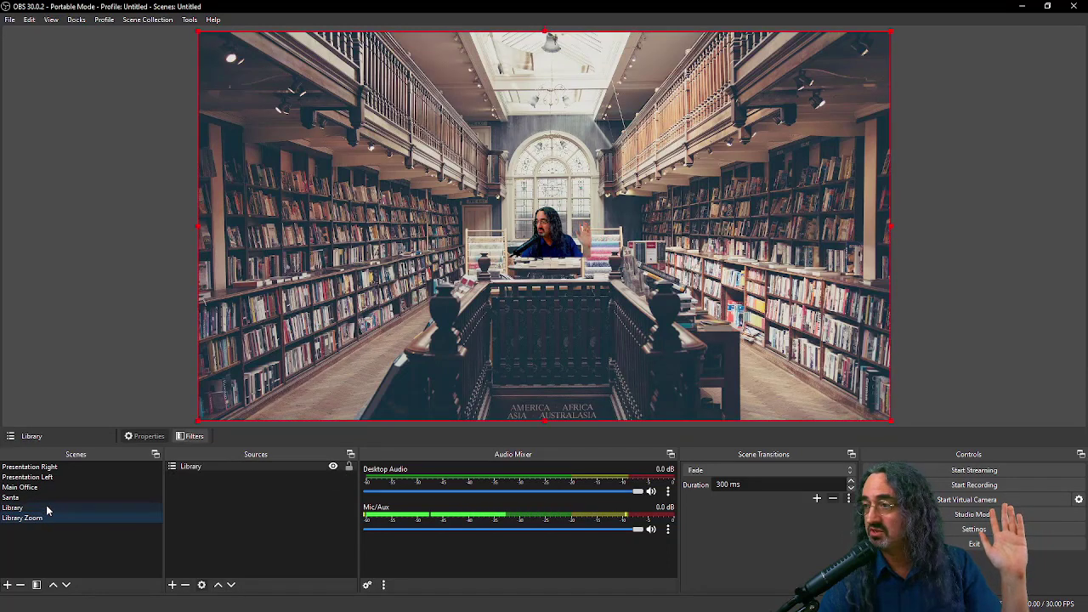
pyautogui.click(47, 509)
pyautogui.click(42, 518)
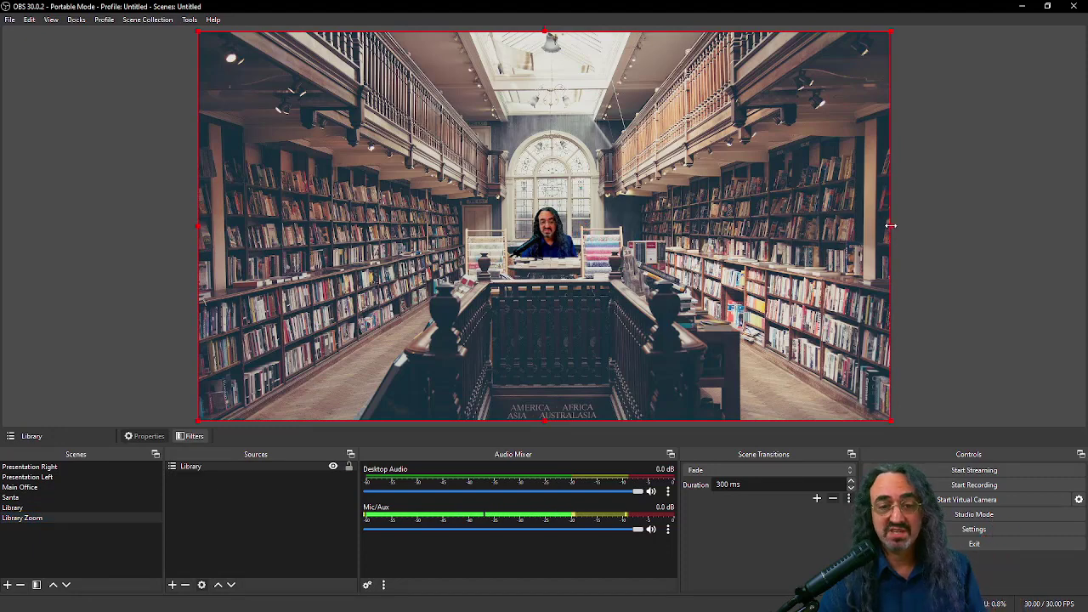
# Enlarge and reposition the nested Library source in Library Zoom to frame the presenter at the desk, and compare it with the Library scene
pyautogui.moveTo(890, 225); pyautogui.dragTo(1087, 267)
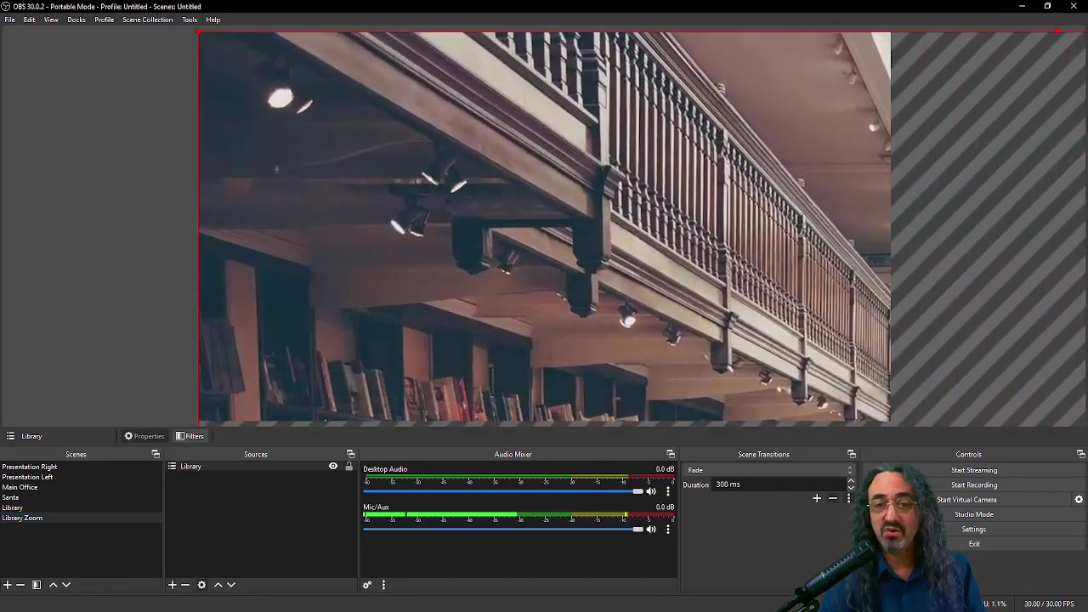
pyautogui.hotkey('ctrl', 'z')
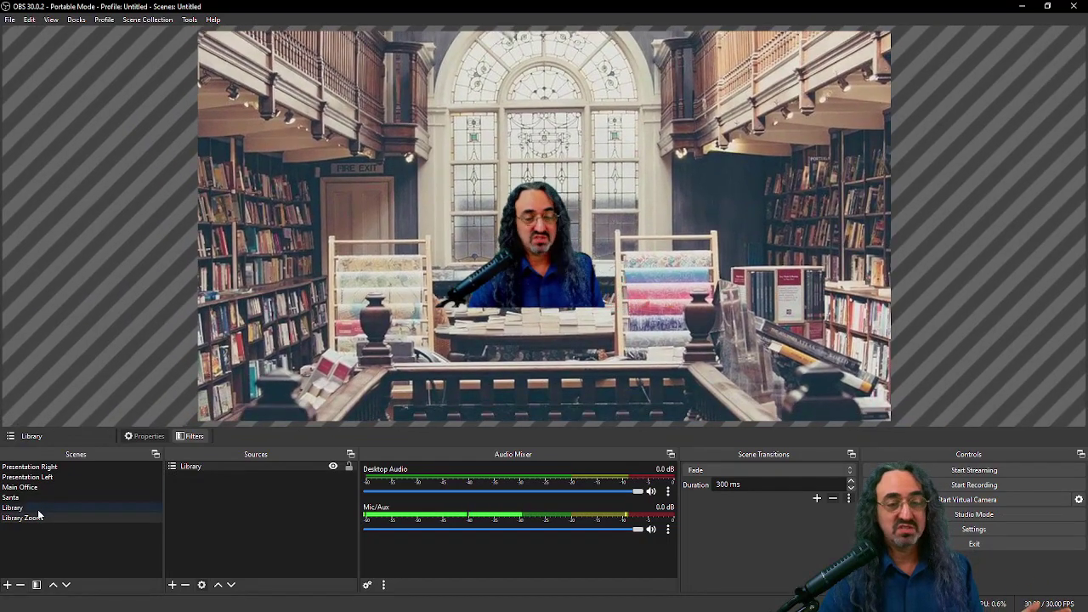
pyautogui.click(37, 510)
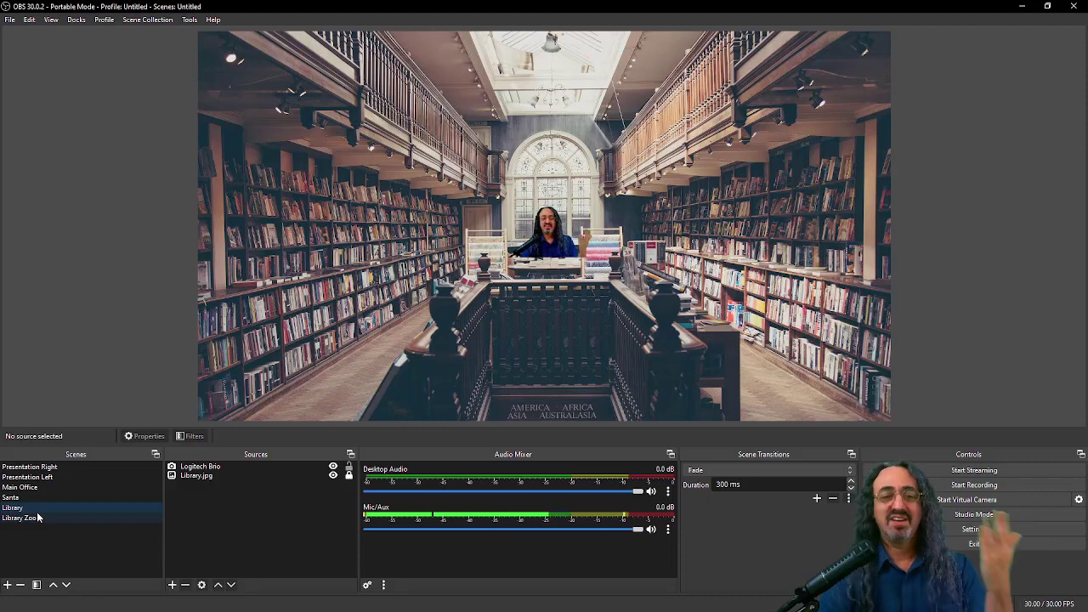
pyautogui.click(37, 517)
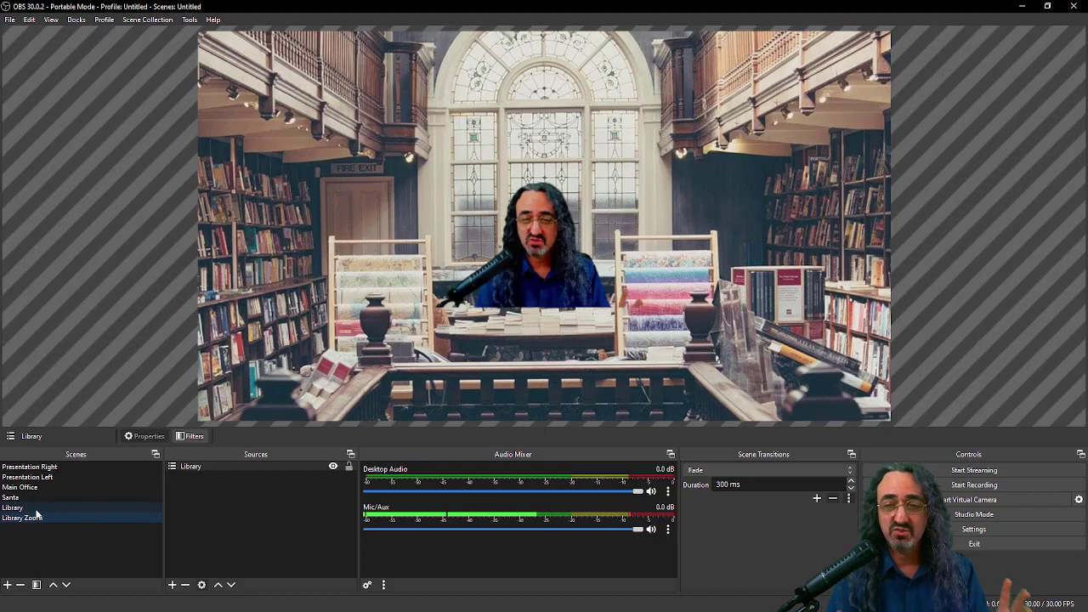
pyautogui.click(36, 510)
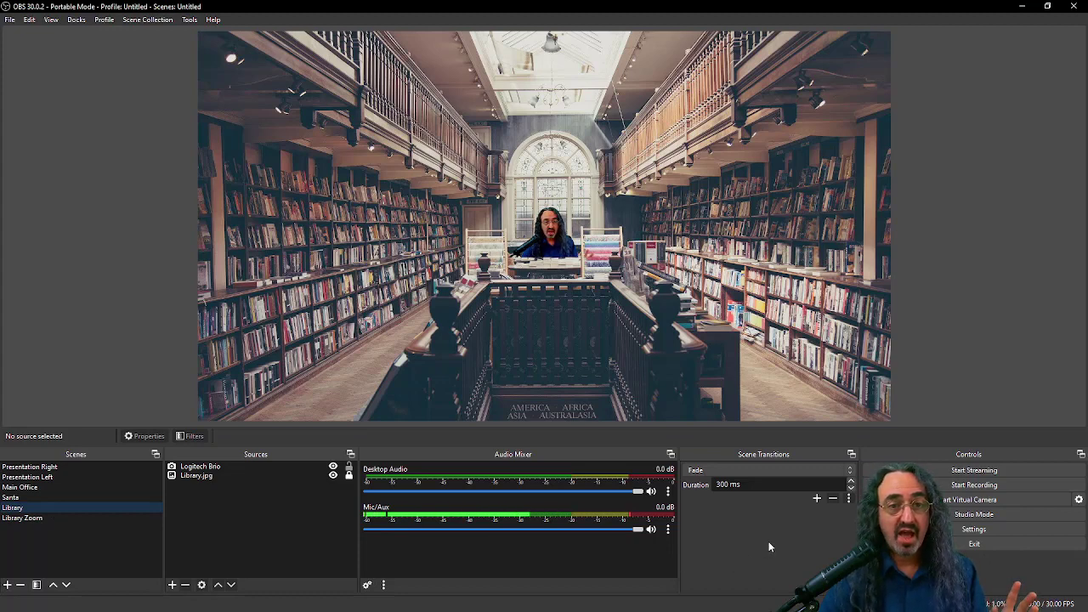
# Hide the Wings.mp4 source in the Main Office scene
pyautogui.click(67, 488)
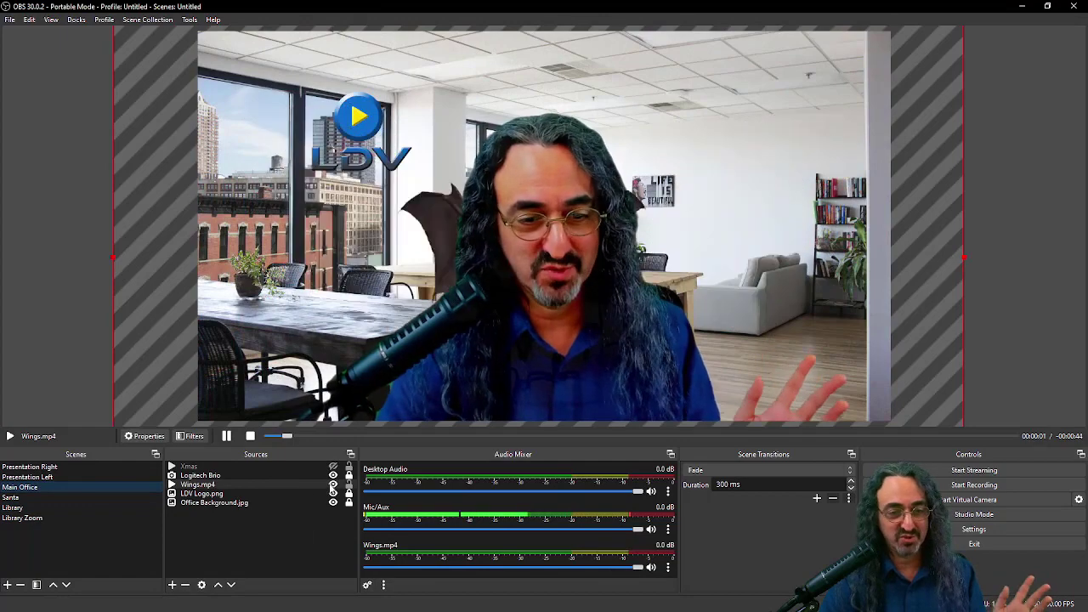
pyautogui.click(333, 484)
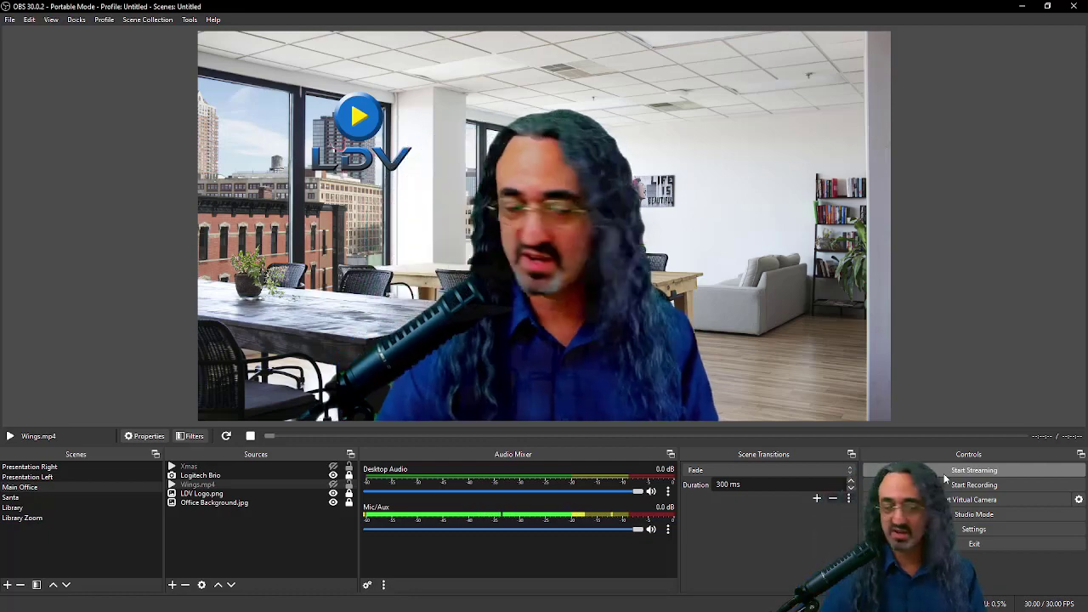
# Add the existing Display 3 display capture to the Library scene as a visible source
pyautogui.click(42, 511)
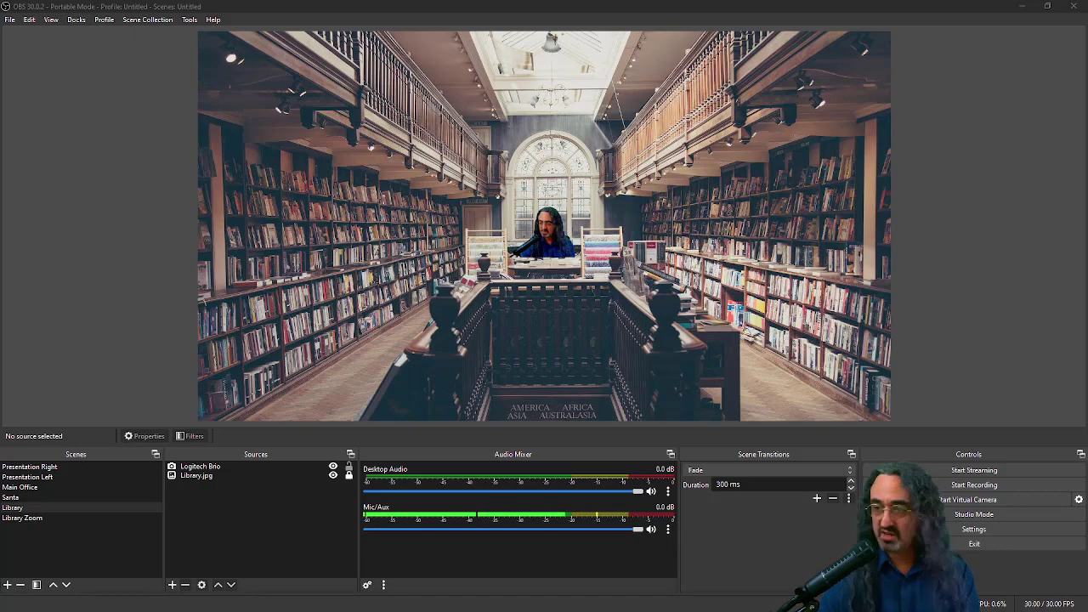
pyautogui.click(171, 585)
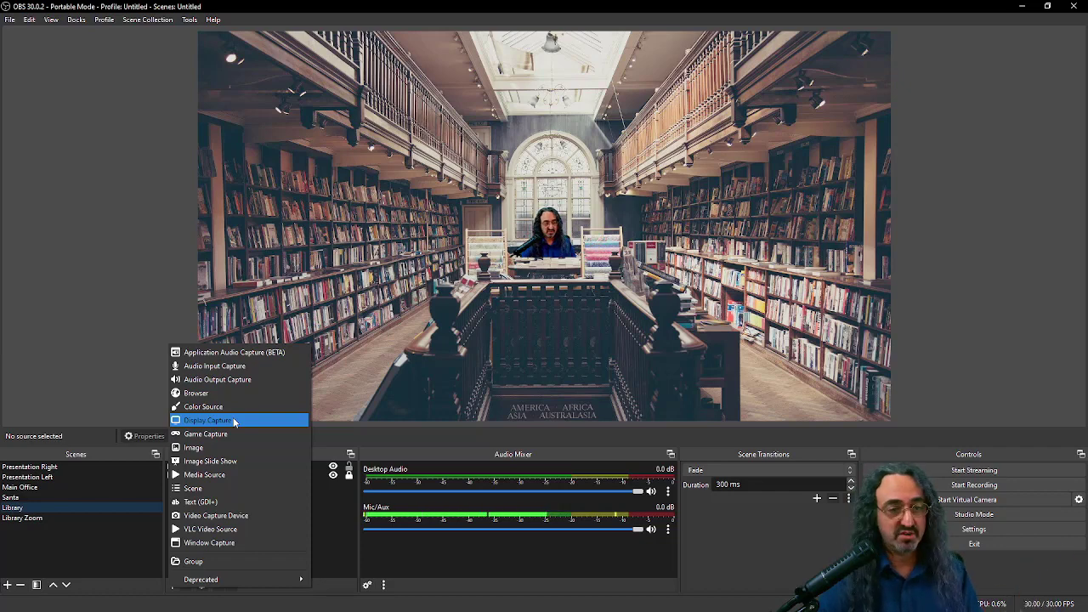
pyautogui.click(208, 420)
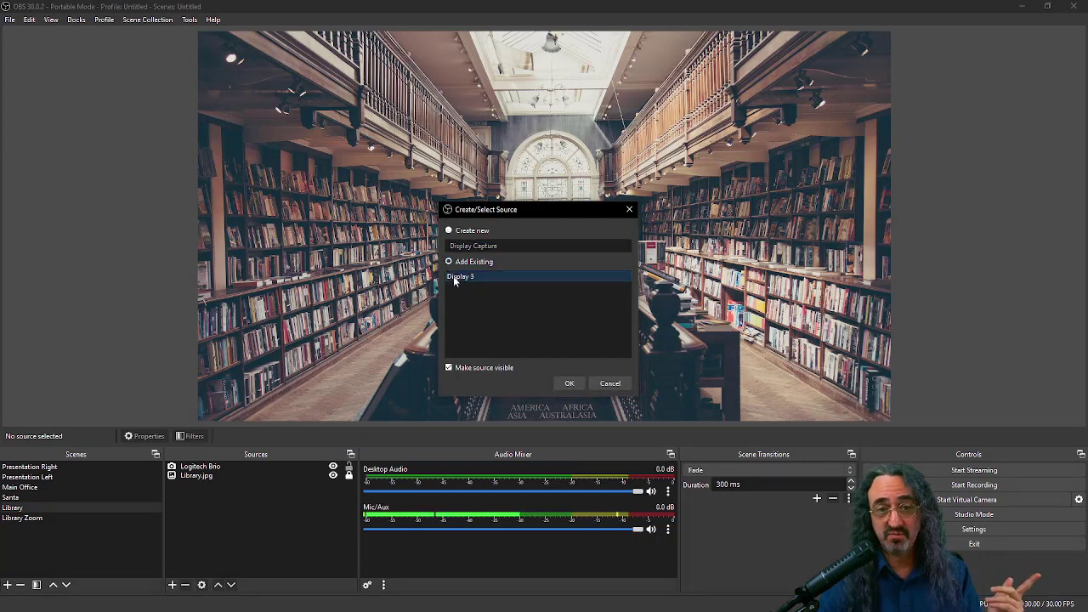
pyautogui.click(568, 383)
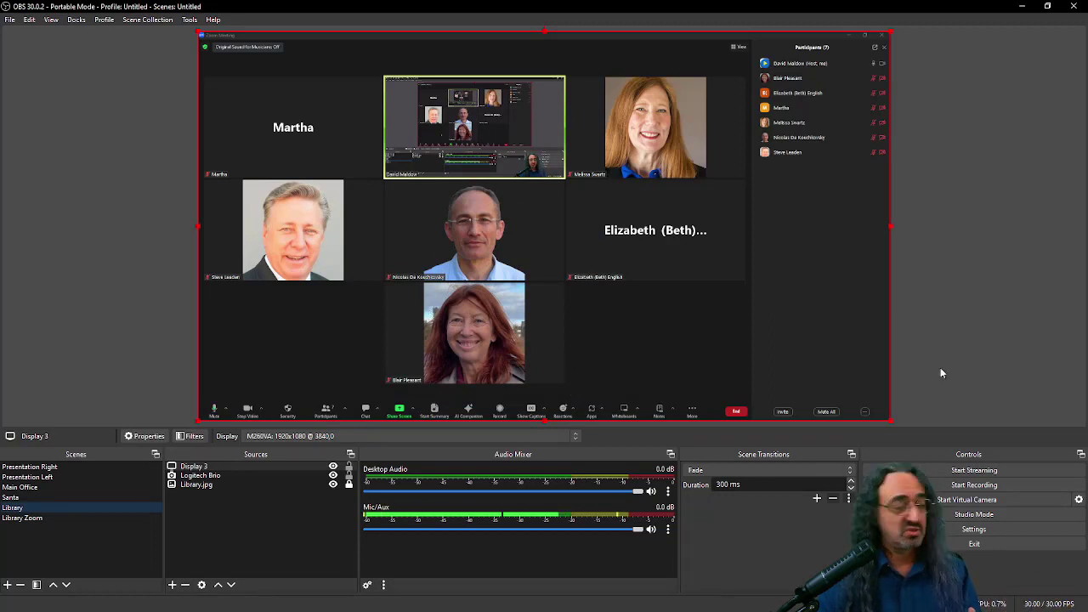
# Pin the participant from the bottom row of the Zoom meeting gallery
pyautogui.rightClick(451, 327)
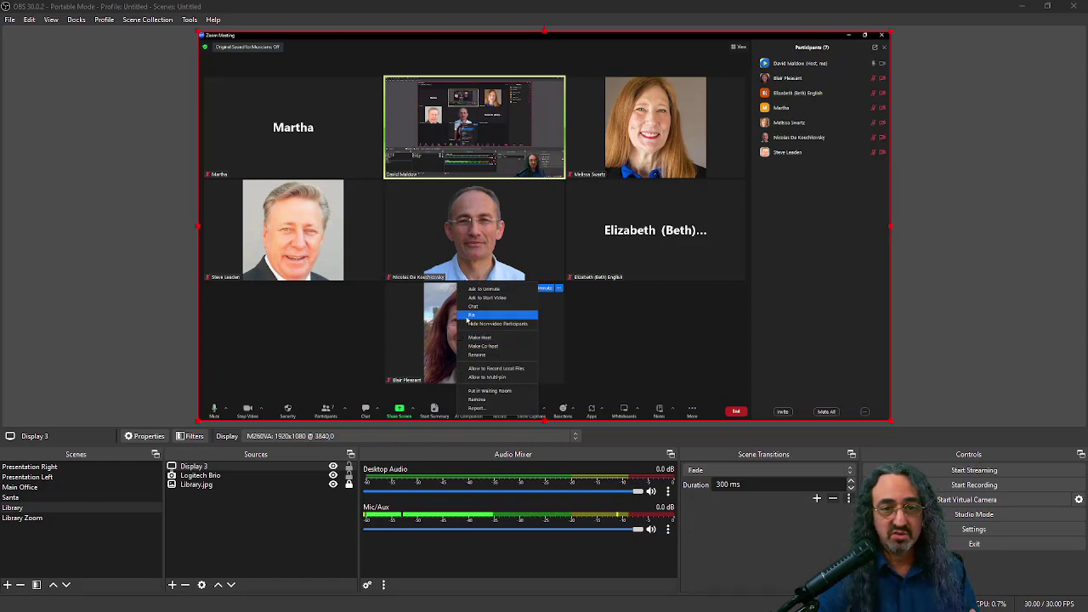
pyautogui.click(467, 317)
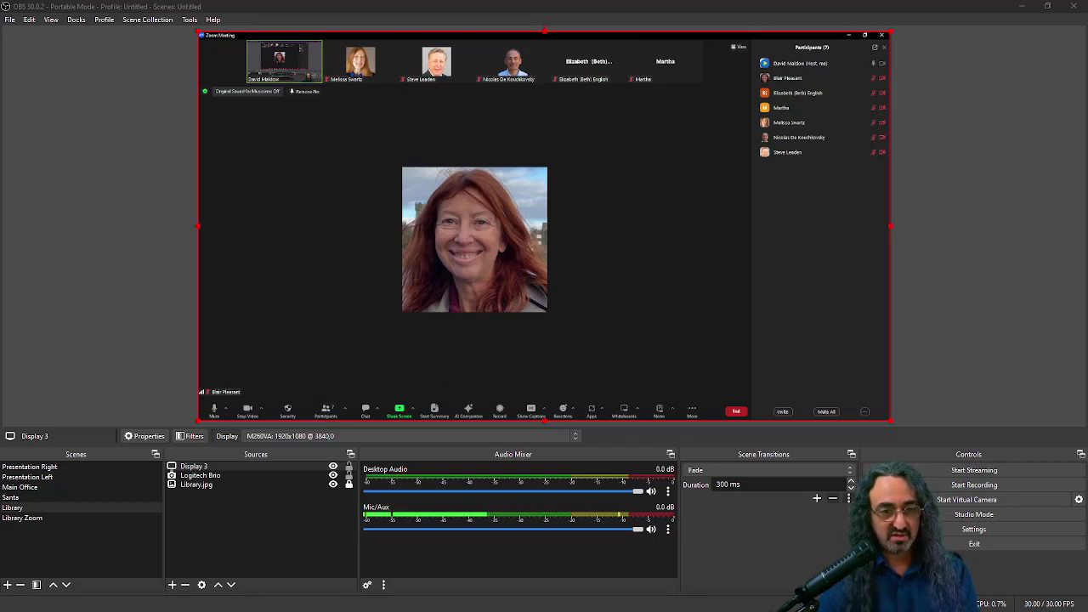
# Lock the Logitech Brio source and crop Display 3 down to the pinned participant's photo
pyautogui.click(349, 484)
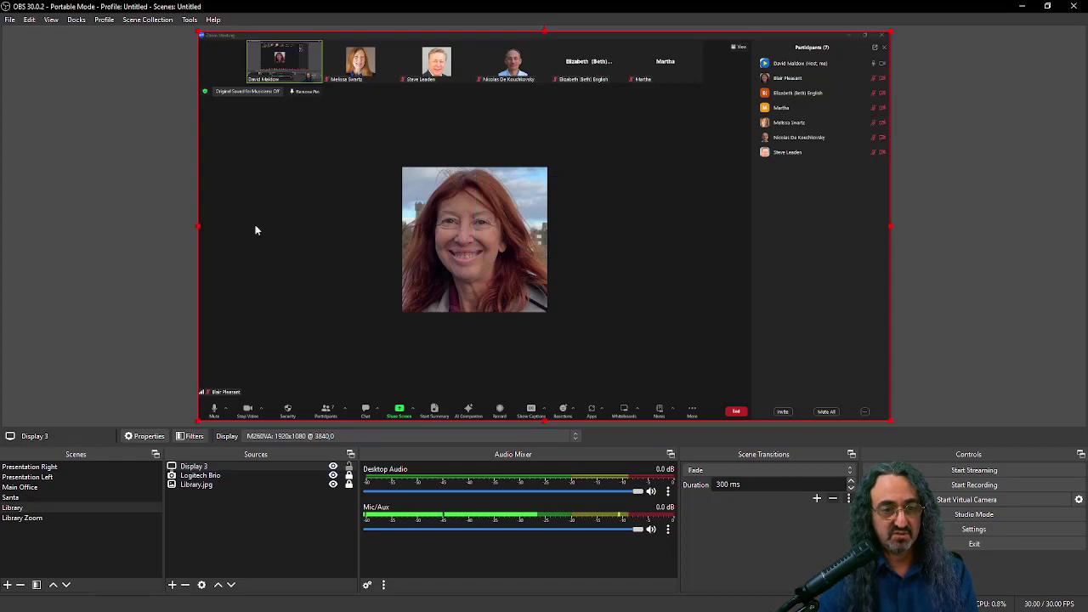
pyautogui.moveTo(196, 30); pyautogui.dragTo(395, 163)
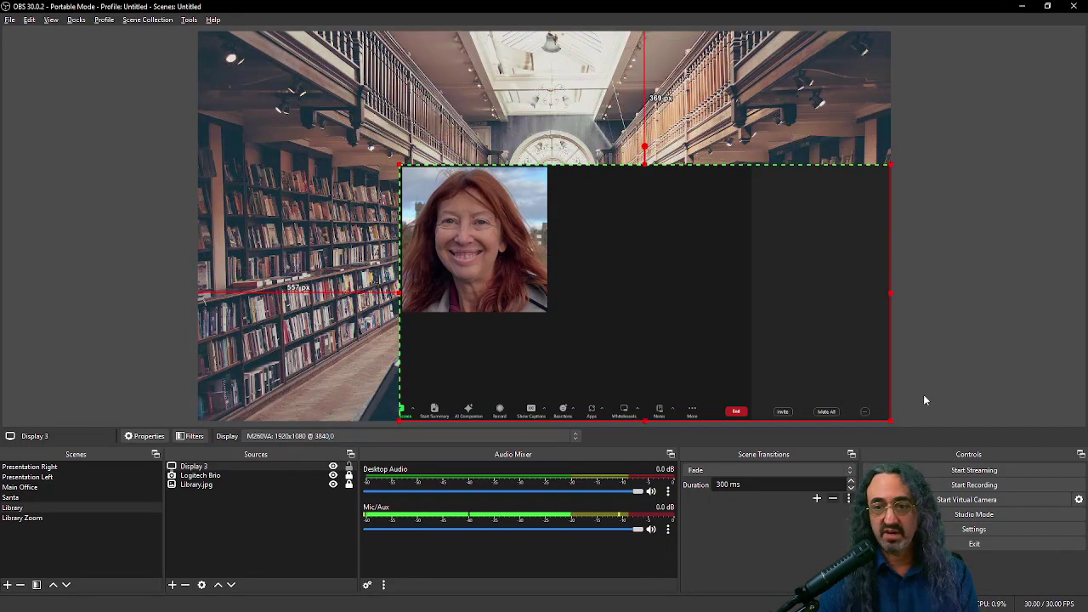
pyautogui.moveTo(890, 420); pyautogui.dragTo(557, 314)
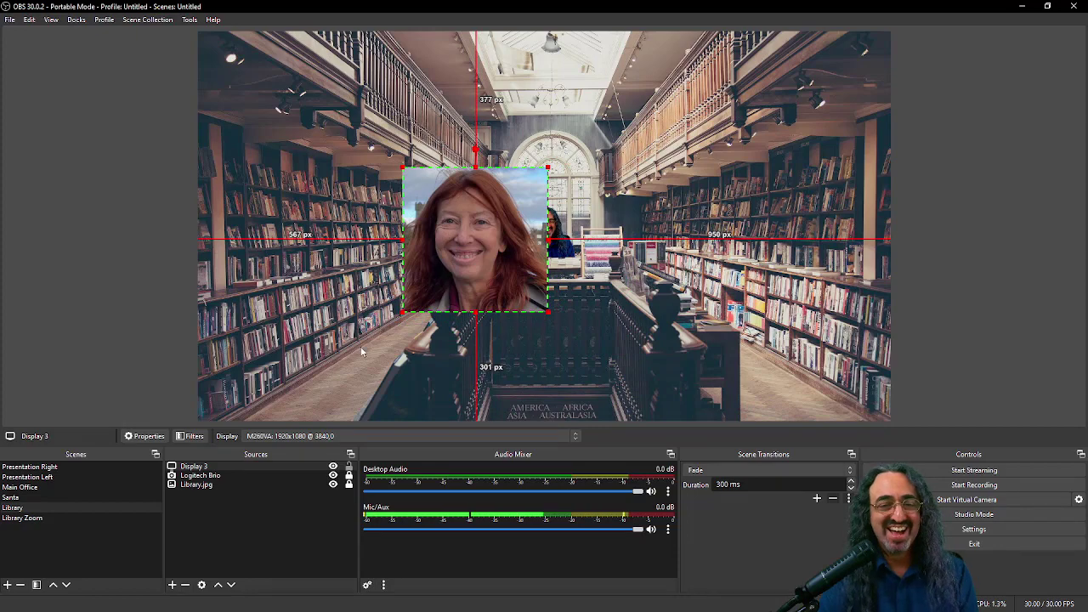
# Add an NVIDIA Background Removal filter to the Display 3 source
pyautogui.rightClick(217, 472)
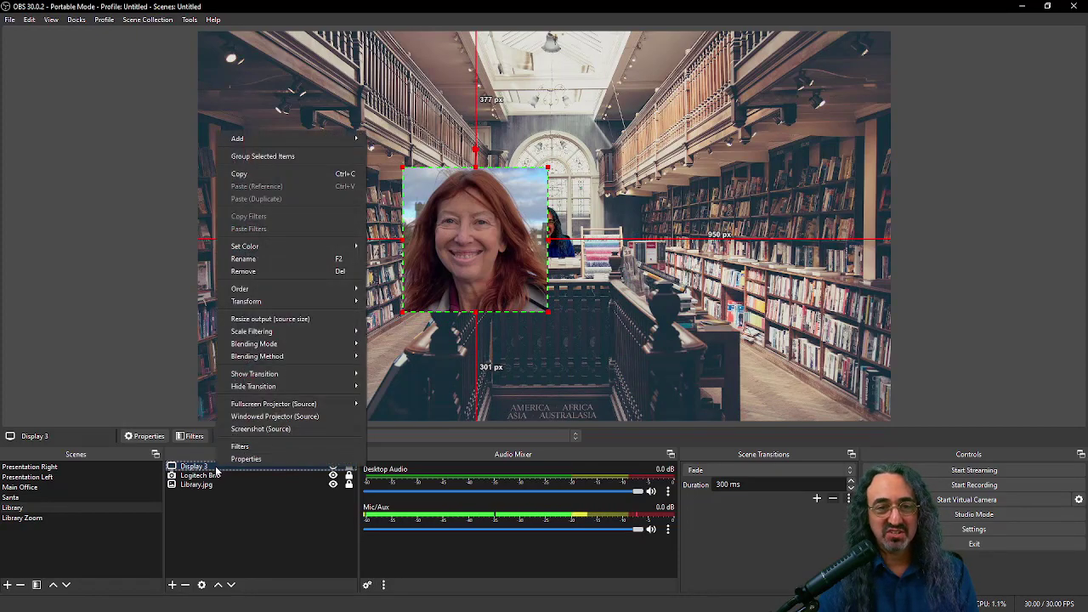
pyautogui.click(242, 447)
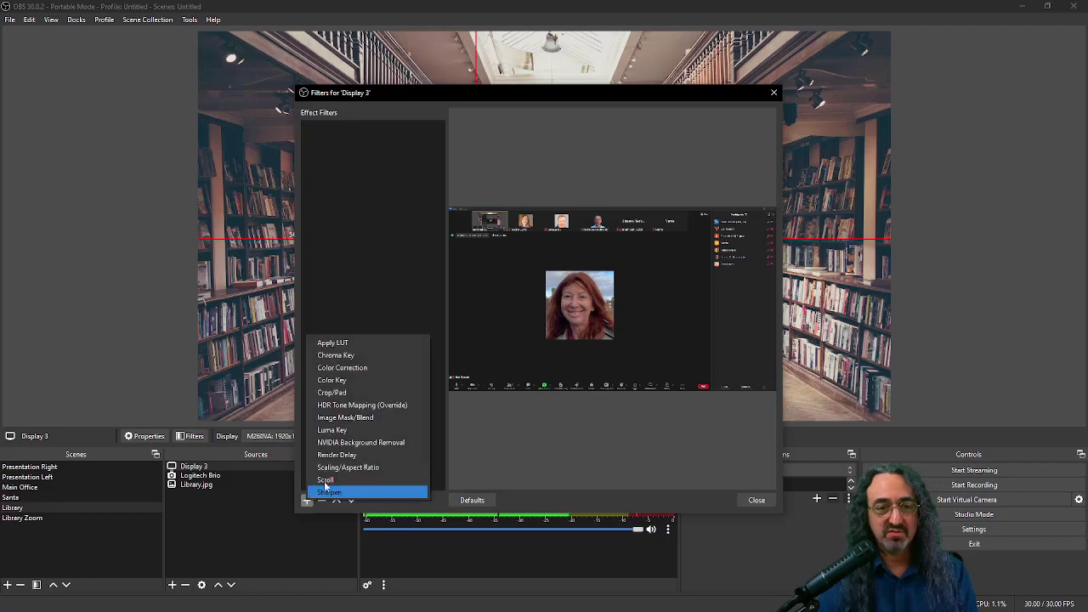
pyautogui.click(358, 443)
pyautogui.click(507, 316)
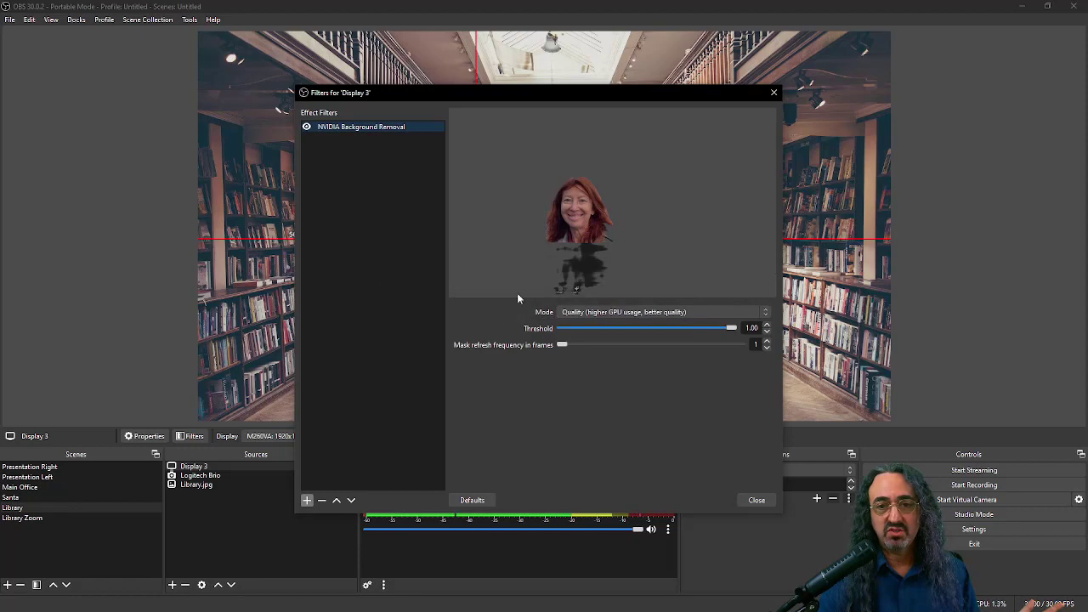
pyautogui.click(757, 499)
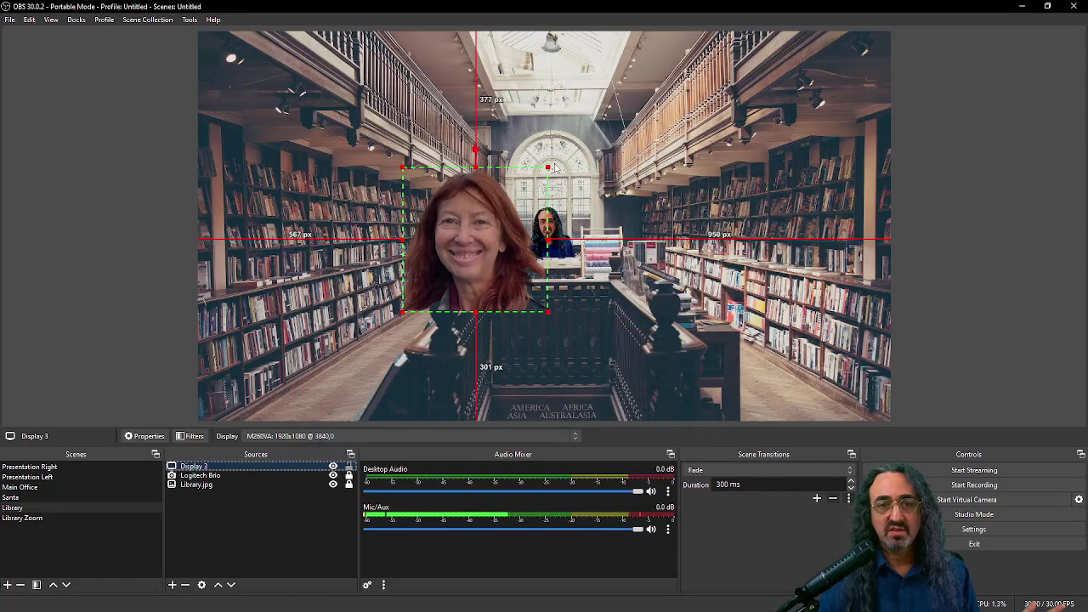
# Shrink Display 3 and place the participant behind the rack beside the presenter, and check the placement in Library Zoom
pyautogui.moveTo(547, 168); pyautogui.dragTo(576, 218)
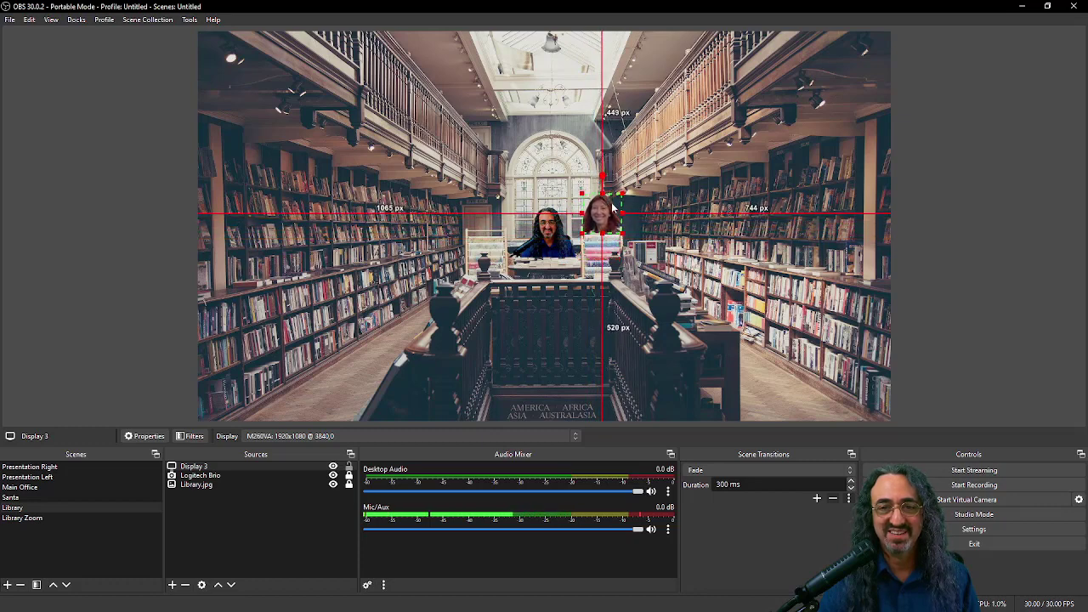
pyautogui.click(558, 407)
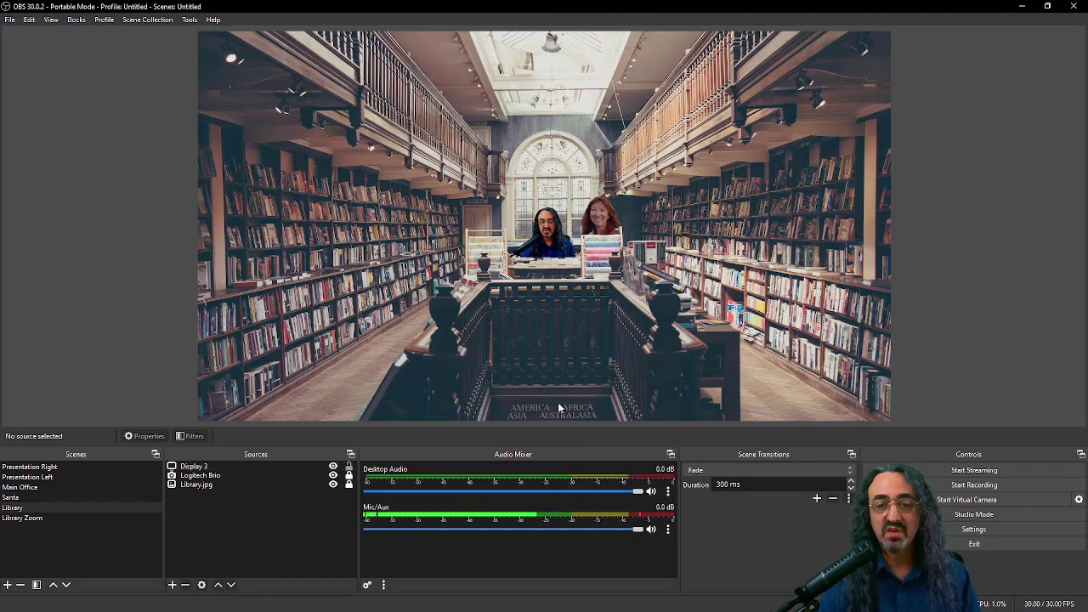
pyautogui.click(55, 520)
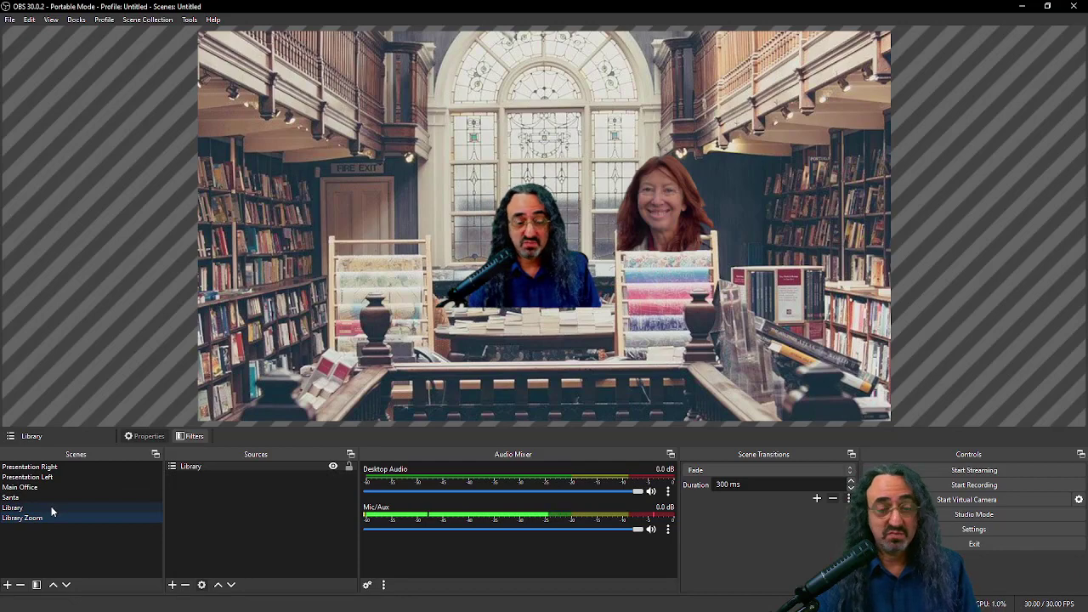
pyautogui.click(47, 507)
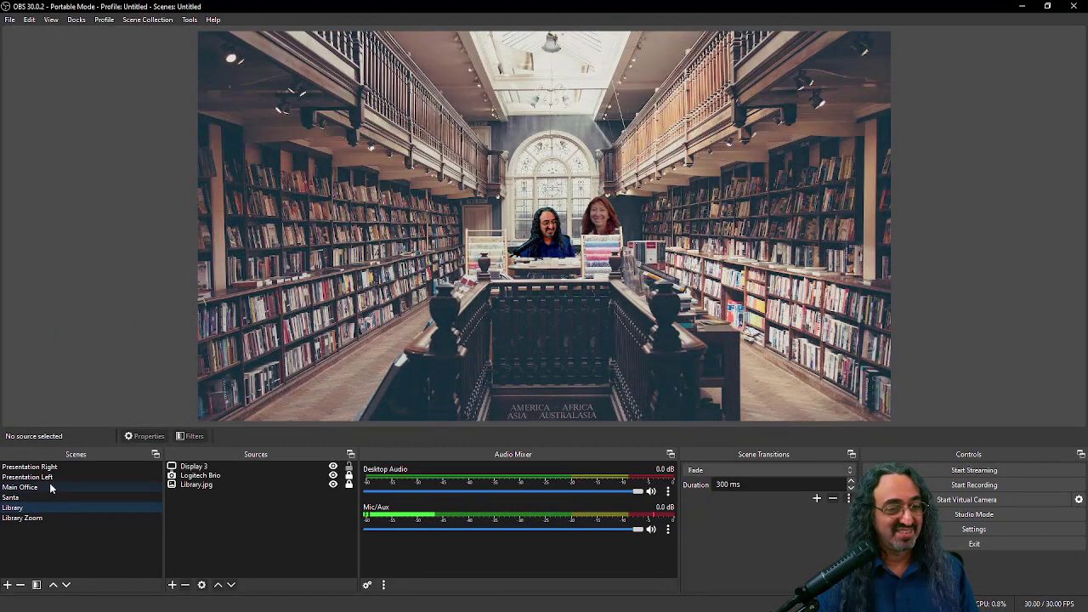
# Switch to the Main Office scene and enable the confirmation dialog when stopping streams in the general settings
pyautogui.click(50, 486)
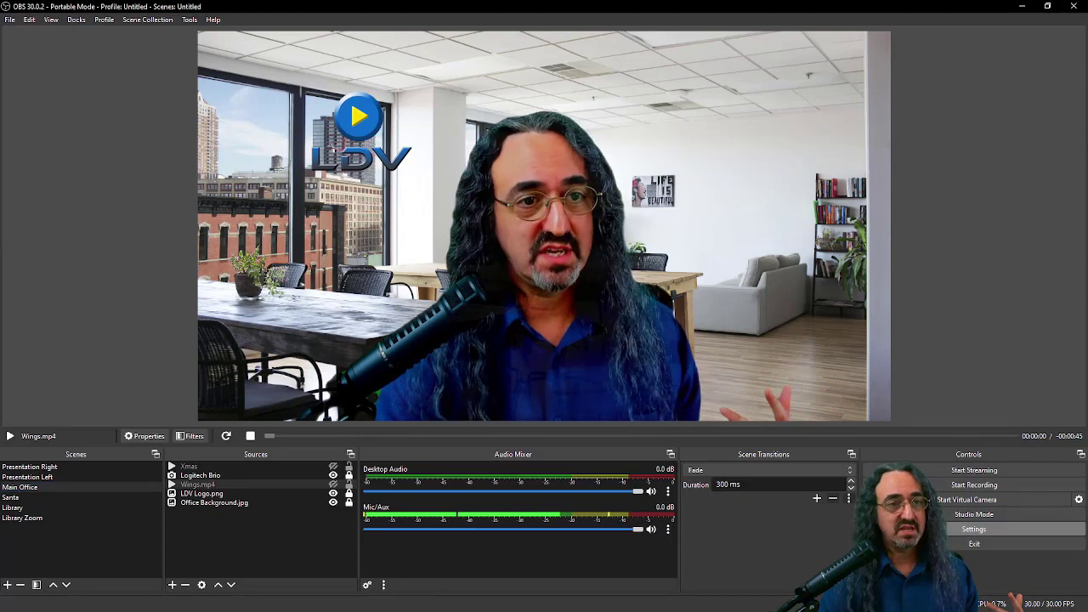
pyautogui.click(973, 528)
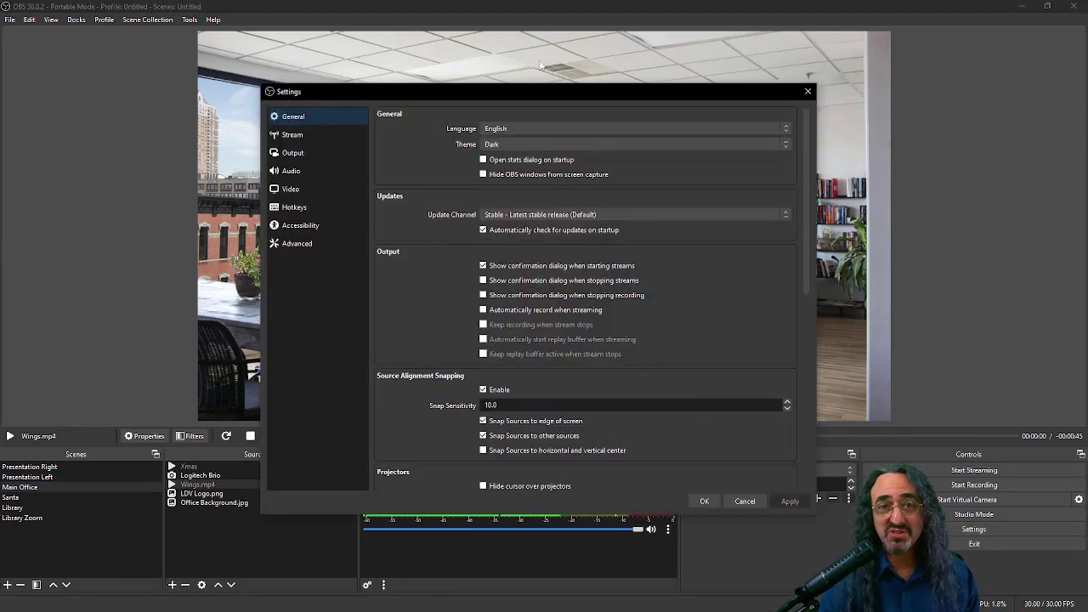
pyautogui.moveTo(538, 99); pyautogui.dragTo(529, 49)
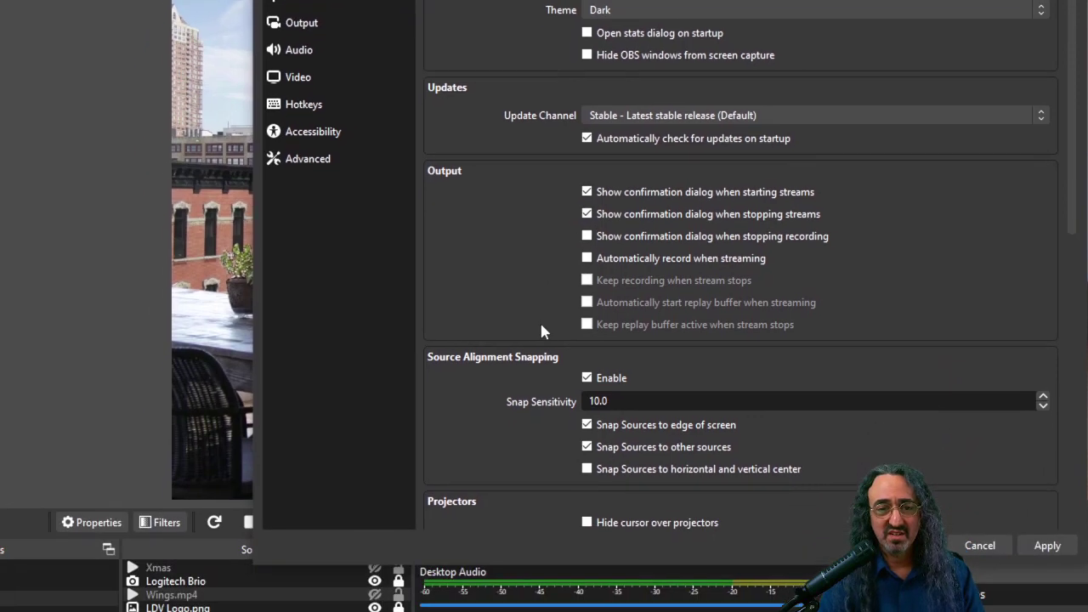
# Look through the snapping, projector, system tray, preview, Studio Mode and Multiview options in the general settings
pyautogui.scroll(-3, 503, 431)
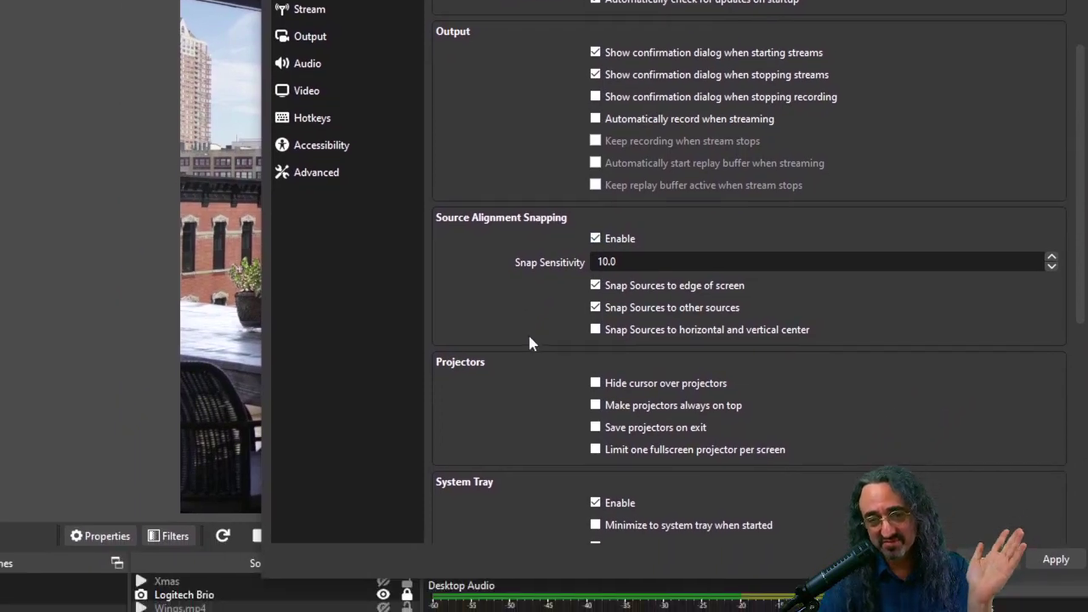
pyautogui.scroll(-2, 536, 331)
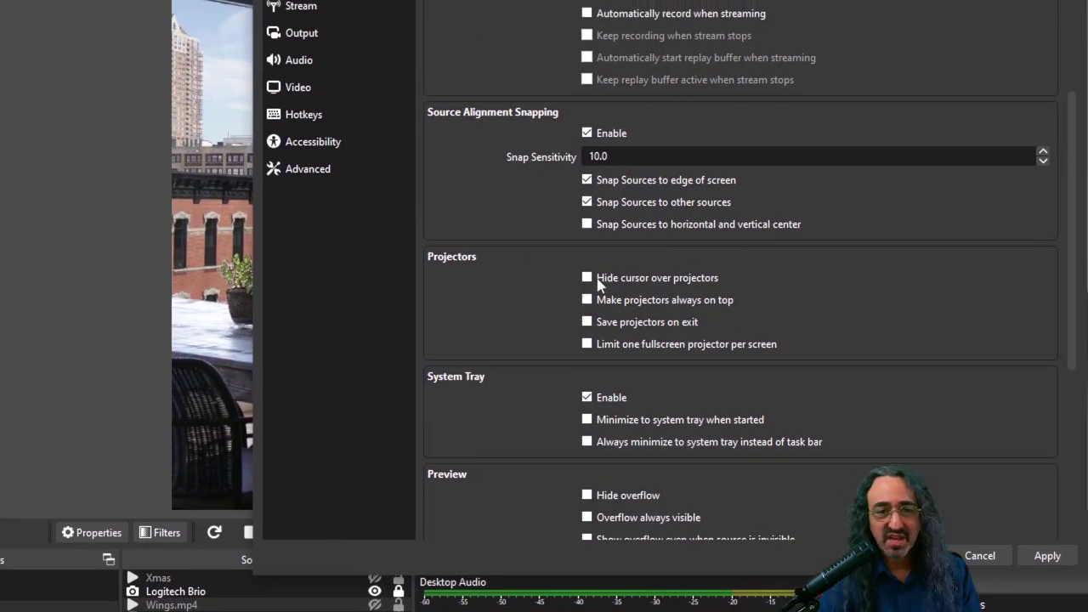
pyautogui.scroll(-4, 545, 327)
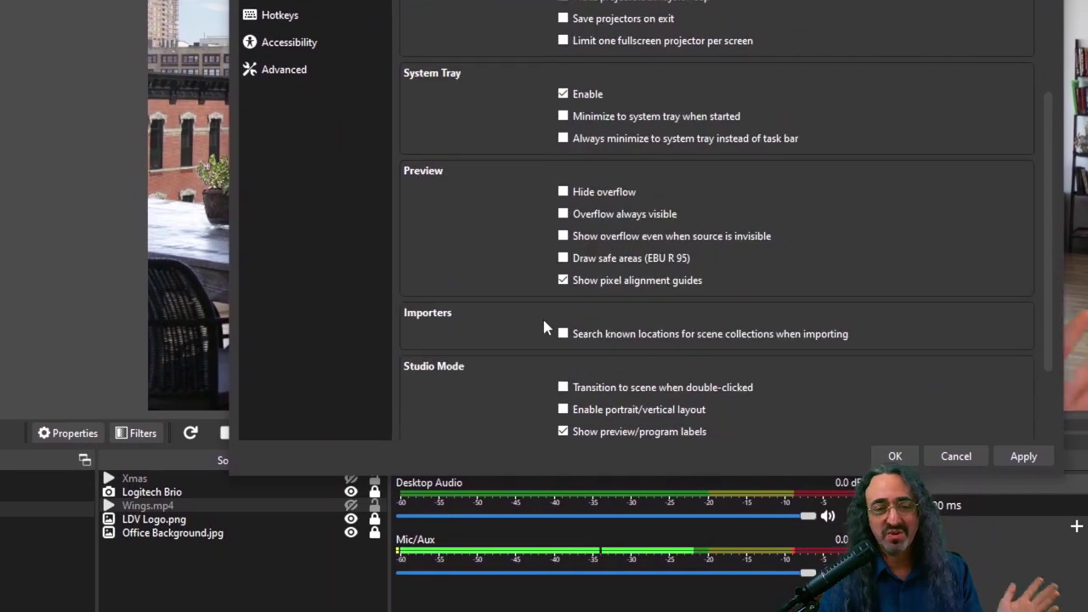
pyautogui.scroll(-4, 545, 327)
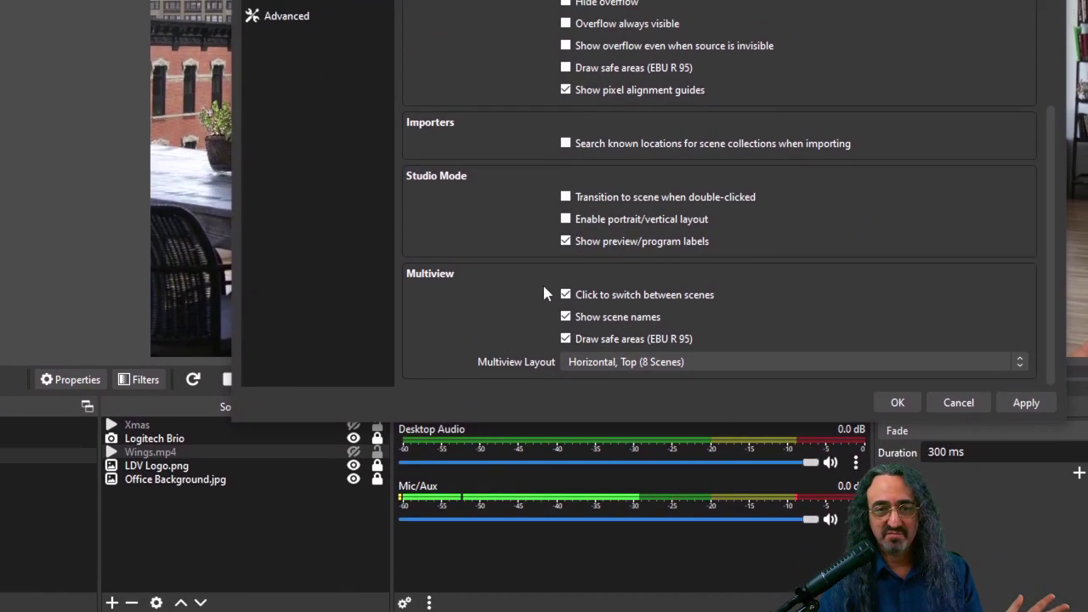
pyautogui.scroll(5, 545, 293)
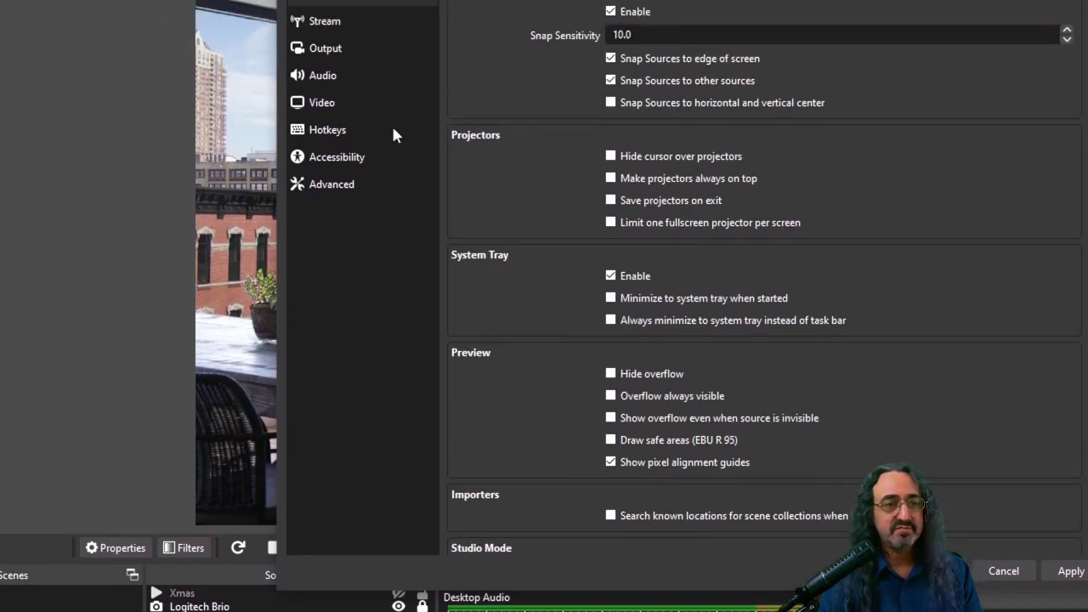
# Show all available streaming services in the stream settings and browse the full list
pyautogui.click(325, 20)
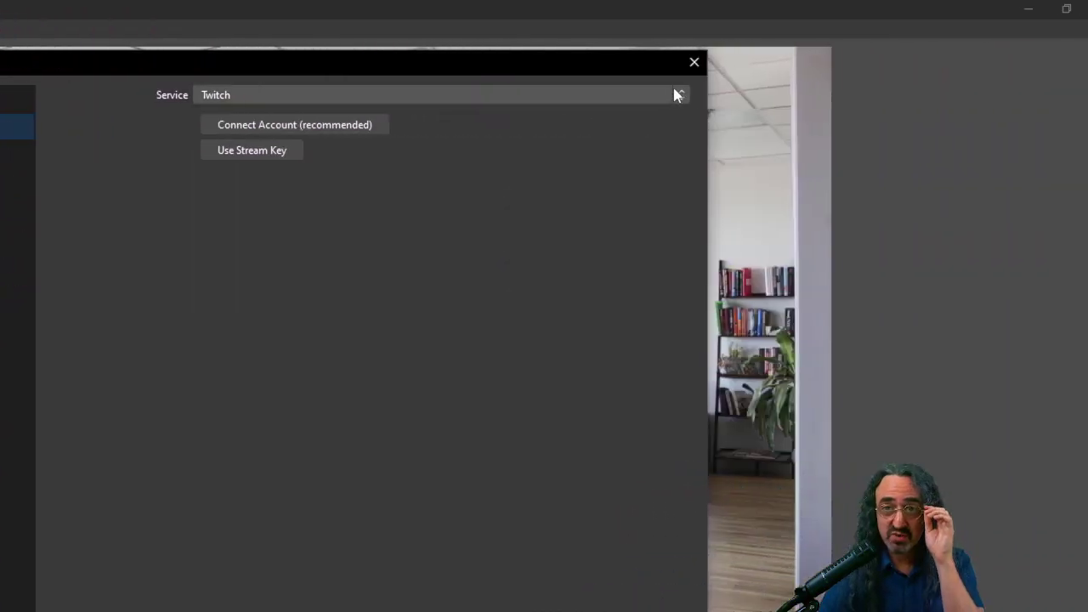
pyautogui.click(643, 95)
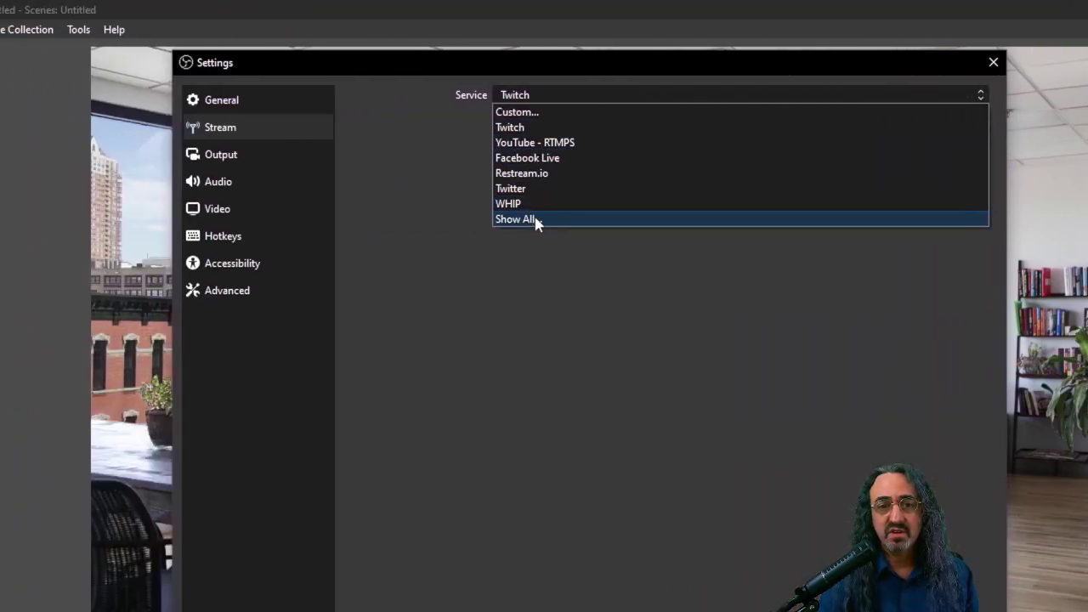
pyautogui.click(195, 219)
pyautogui.click(544, 95)
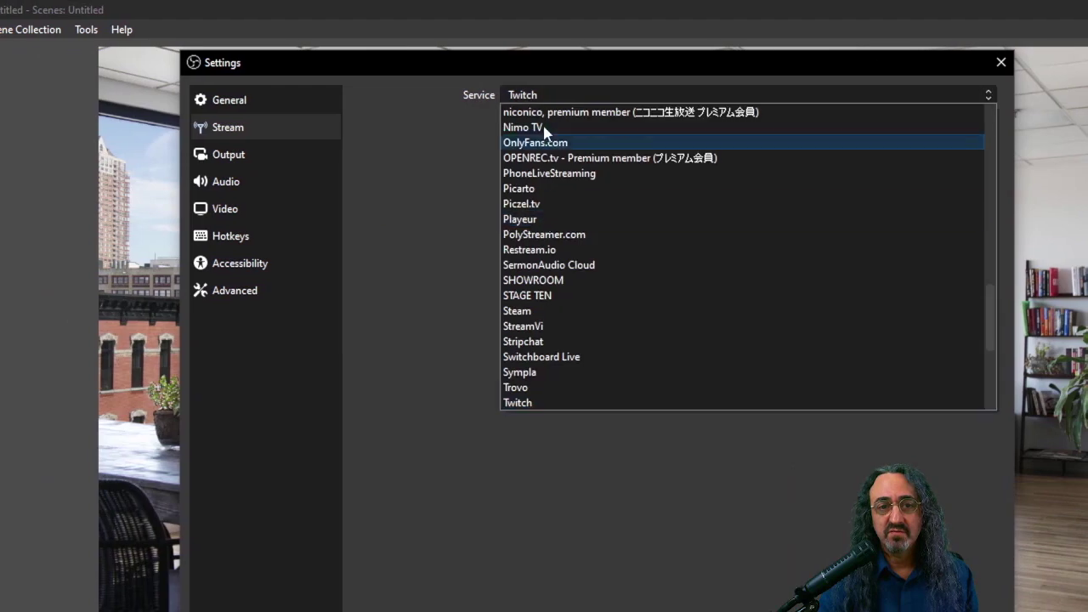
pyautogui.scroll(3, 545, 314)
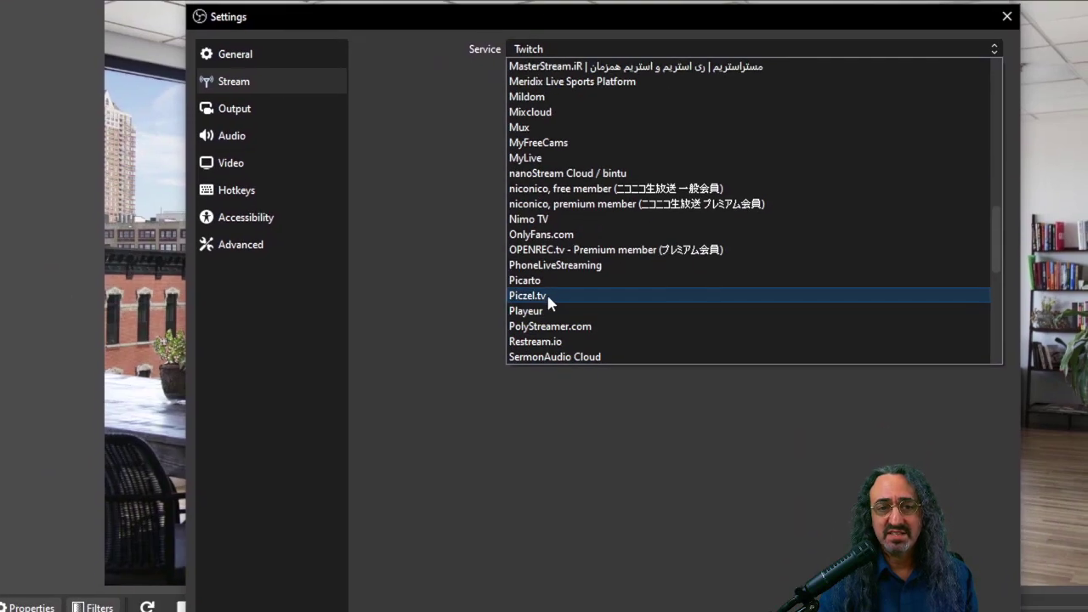
pyautogui.scroll(2, 557, 212)
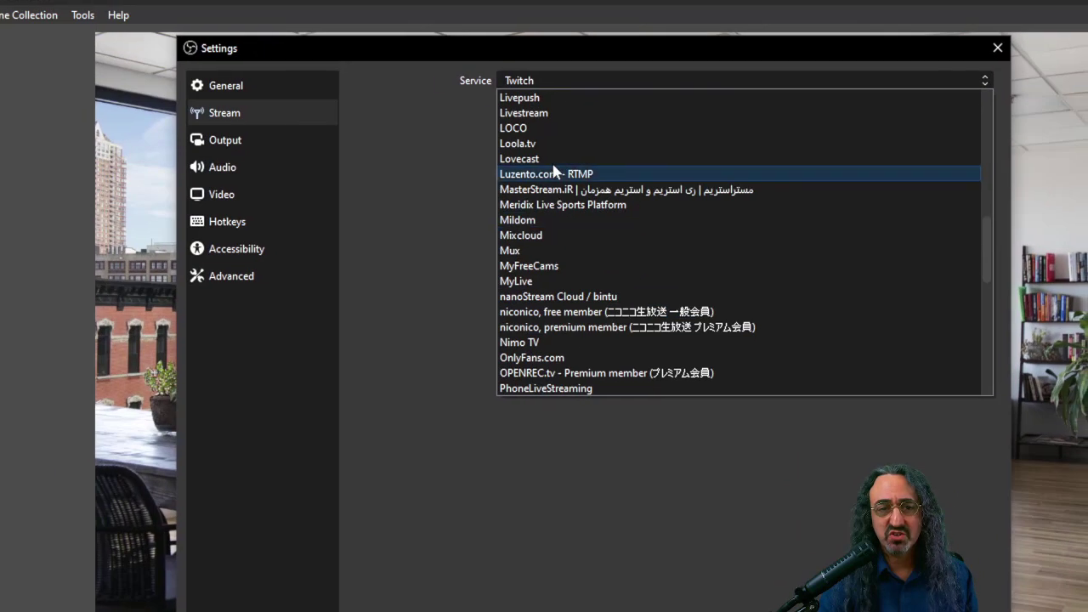
pyautogui.scroll(1, 561, 153)
pyautogui.scroll(3, 543, 199)
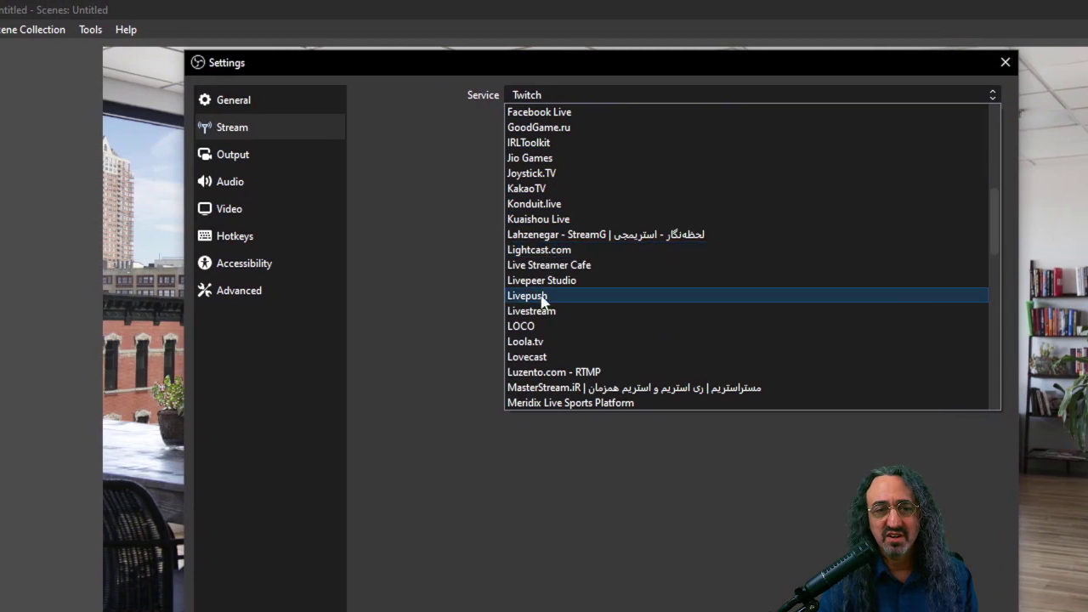
pyautogui.scroll(2, 552, 305)
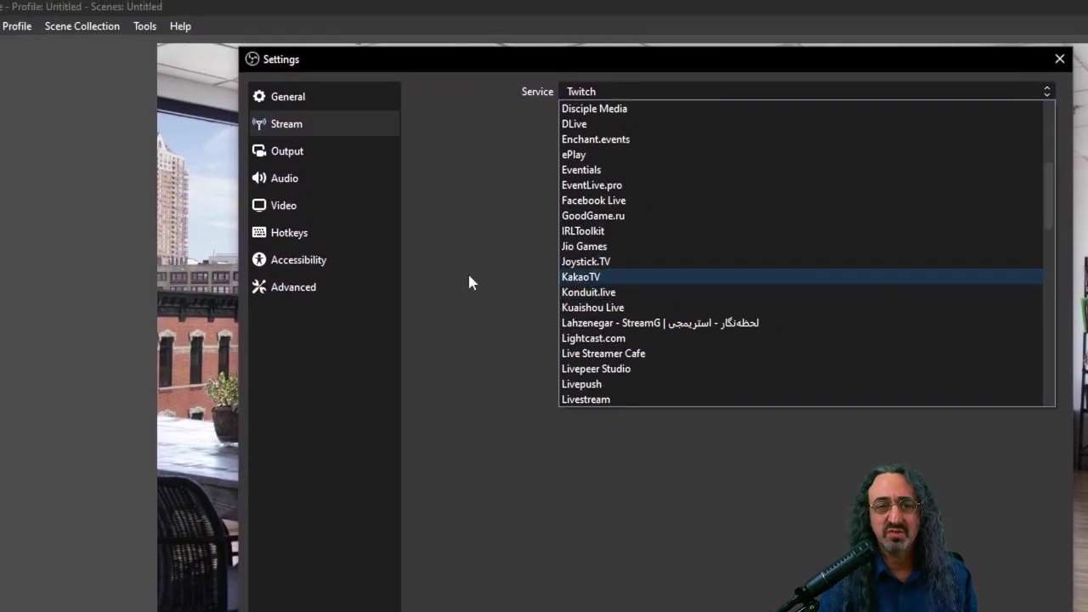
pyautogui.click(409, 270)
# Set the streaming service to YouTube - RTMPS
pyautogui.click(977, 80)
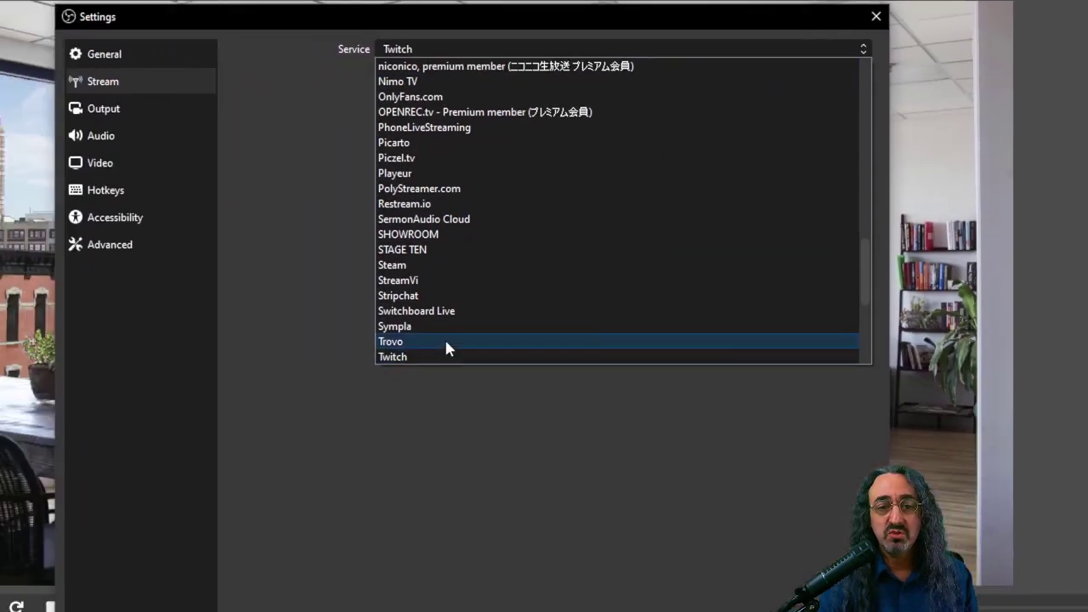
pyautogui.scroll(-5, 240, 387)
pyautogui.click(544, 304)
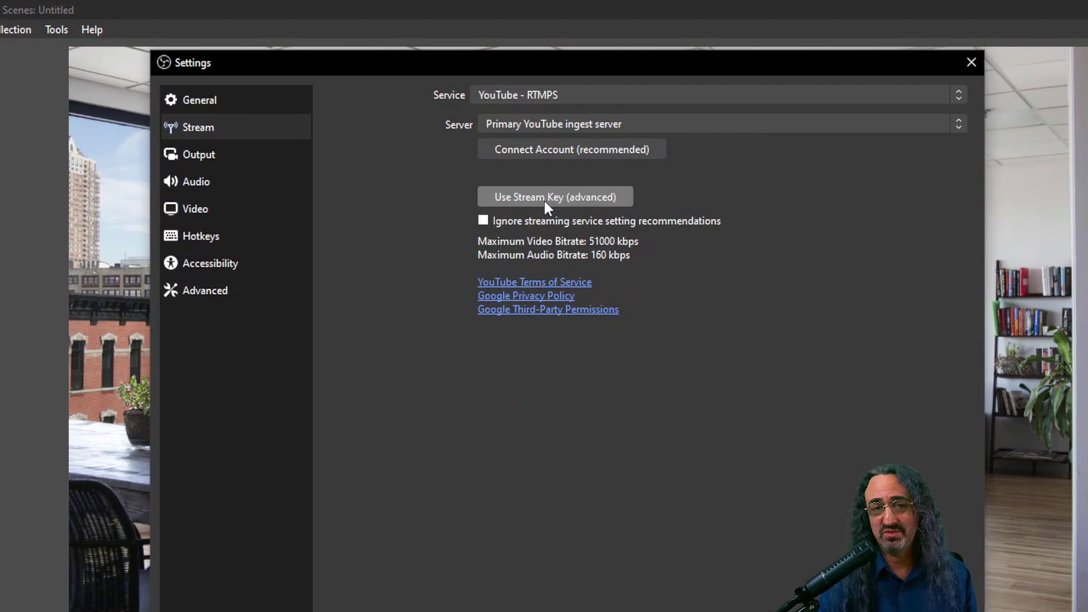
# Connect the LDV YouTube channel through Google sign-in, allow OBS Studio access, and save the stream settings
pyautogui.click(523, 153)
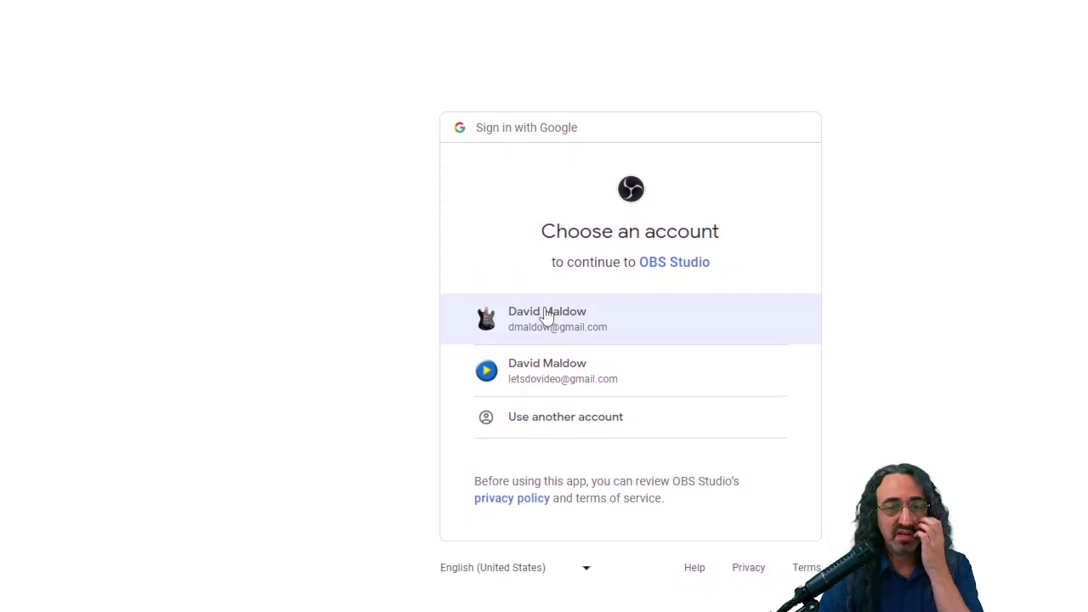
pyautogui.click(551, 321)
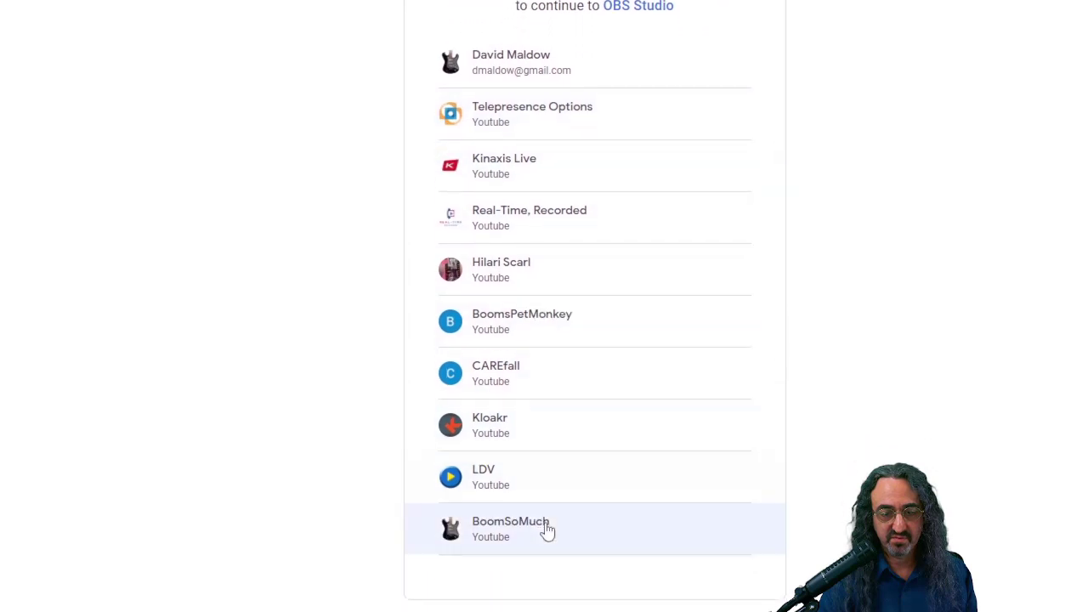
pyautogui.click(544, 446)
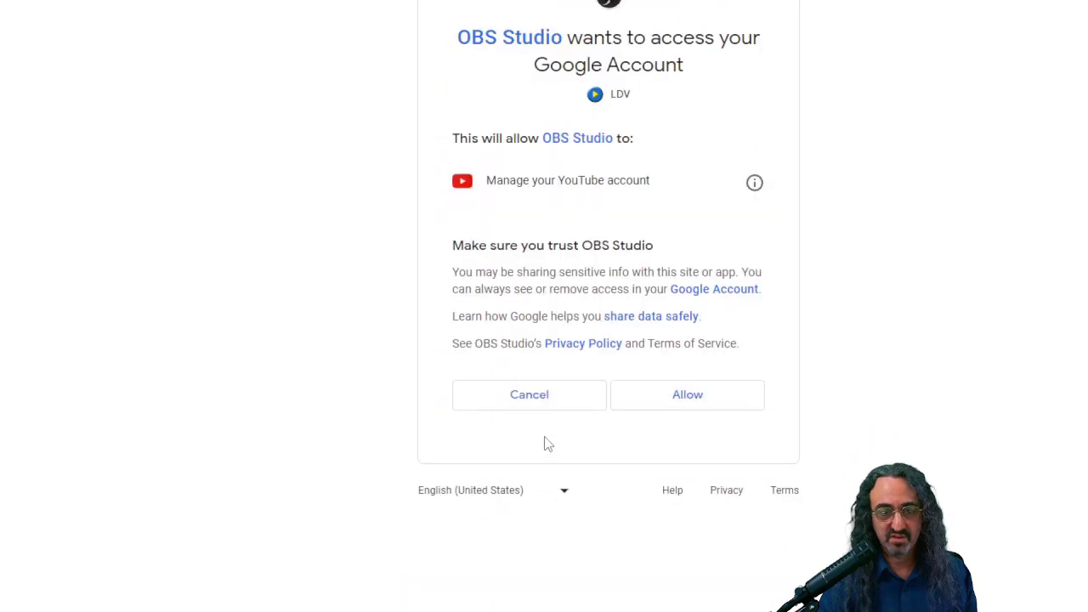
pyautogui.click(642, 397)
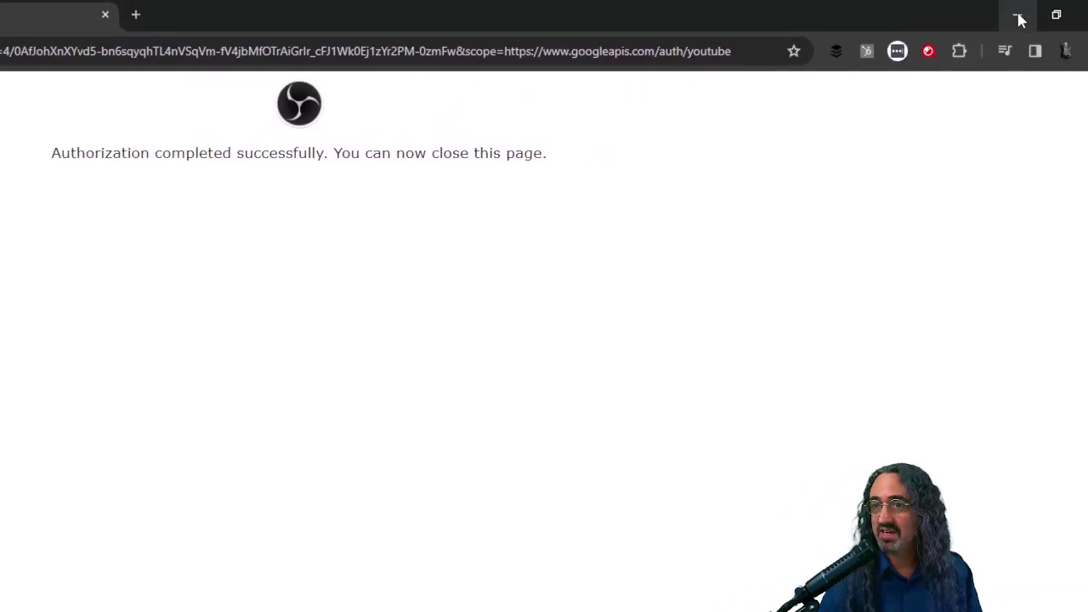
pyautogui.click(999, 19)
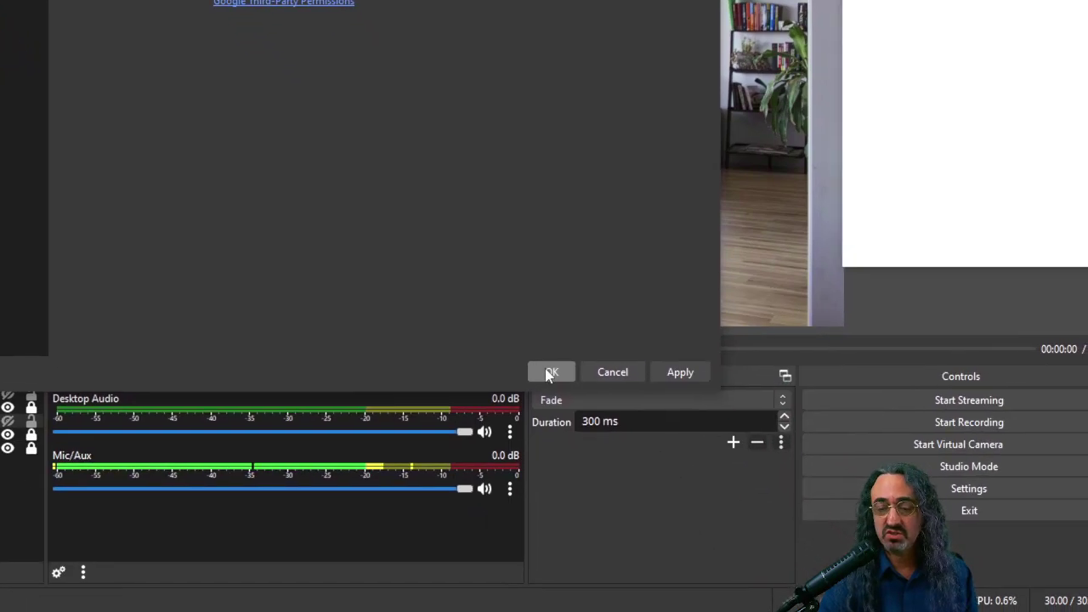
pyautogui.click(600, 429)
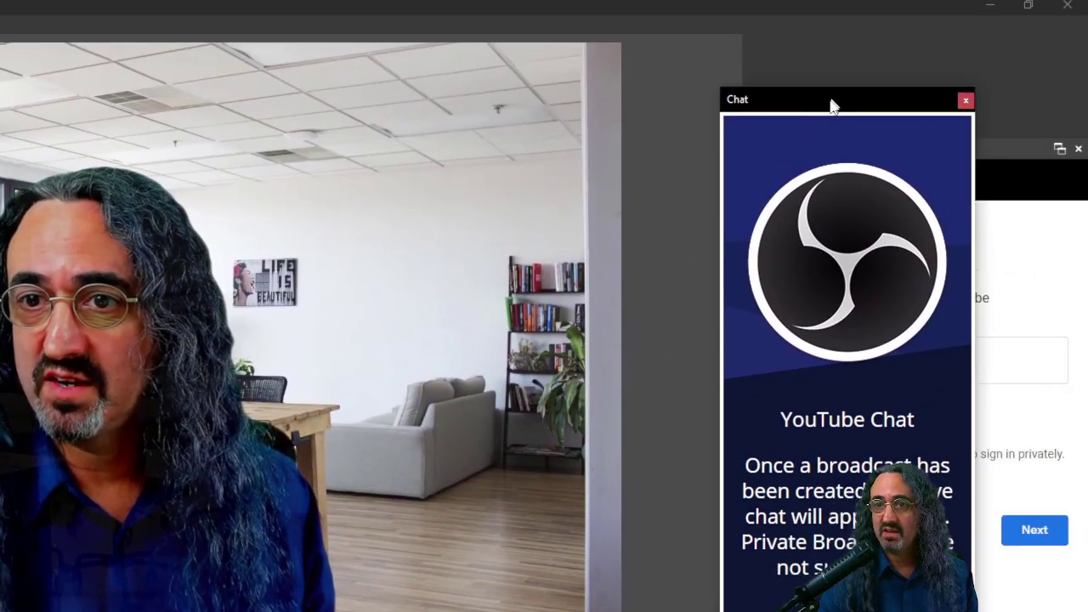
# Dock the YouTube Chat window above the YouTube Live Control Panel and make the chat area taller
pyautogui.moveTo(831, 104); pyautogui.dragTo(930, 86)
pyautogui.moveTo(921, 116); pyautogui.dragTo(919, 124)
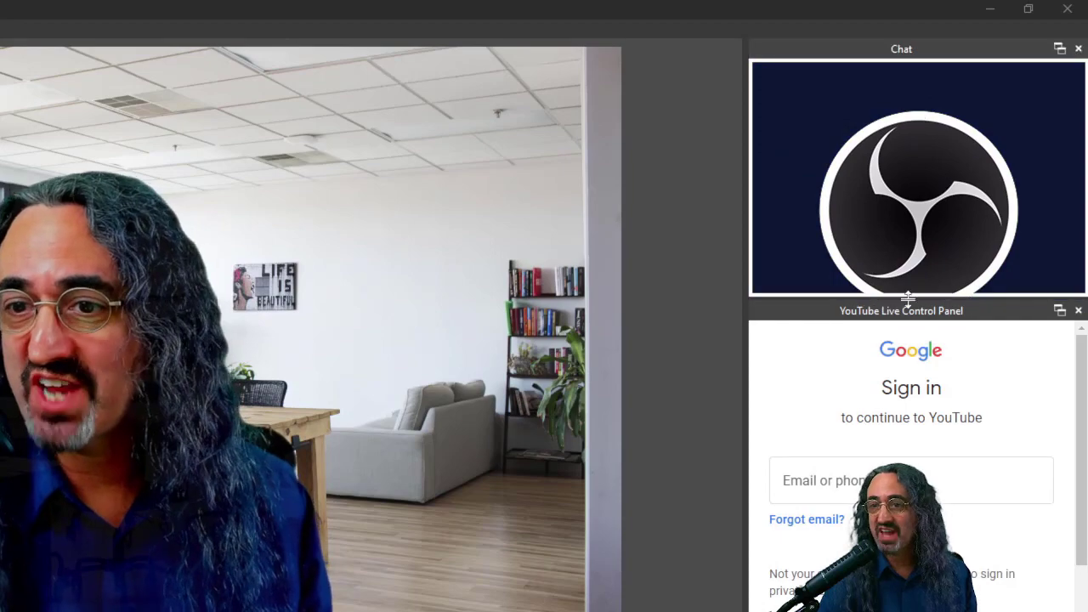
pyautogui.moveTo(908, 297); pyautogui.dragTo(908, 404)
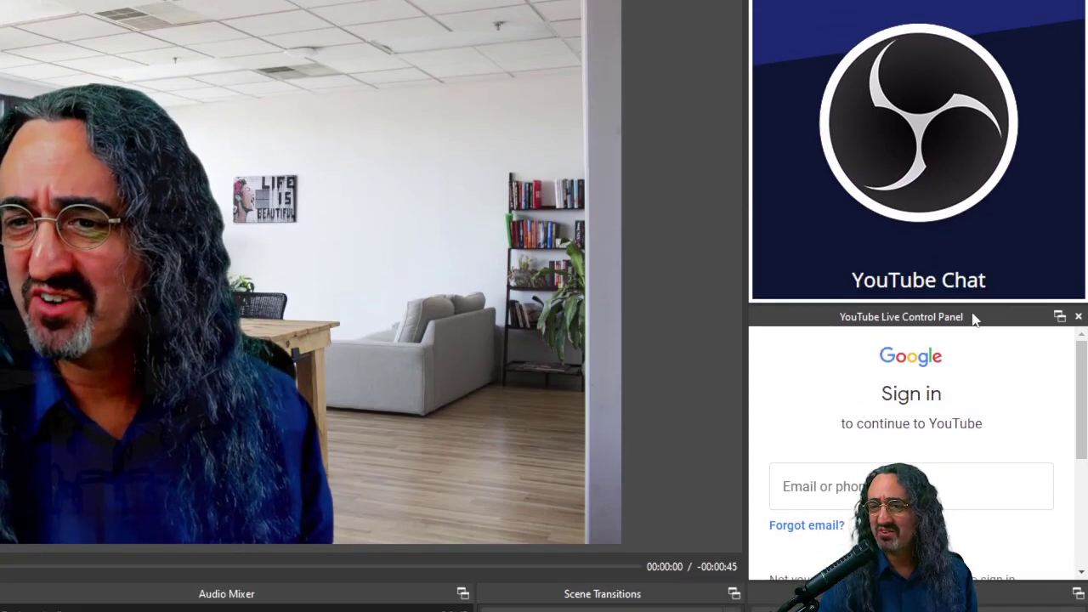
# Close the YouTube Live Control Panel dock and dismiss the closing notice
pyautogui.click(1078, 313)
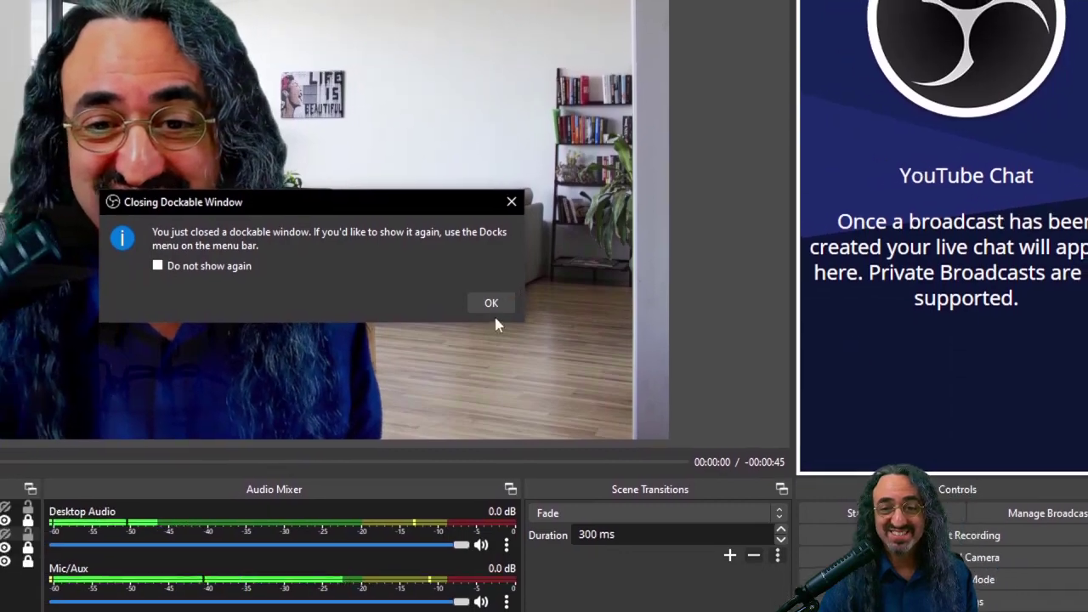
pyautogui.click(444, 313)
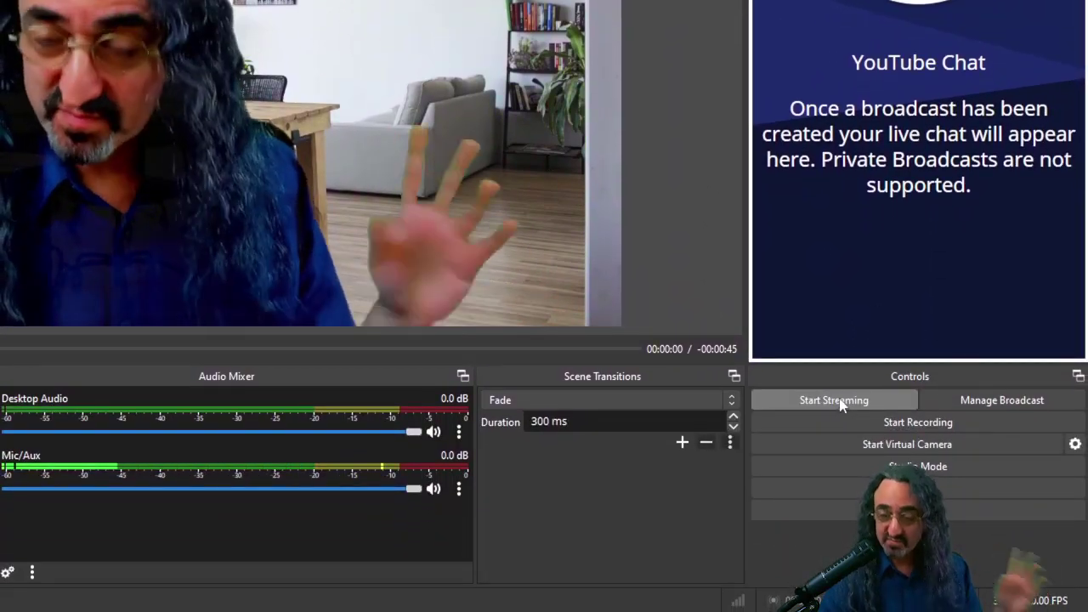
pyautogui.click(964, 406)
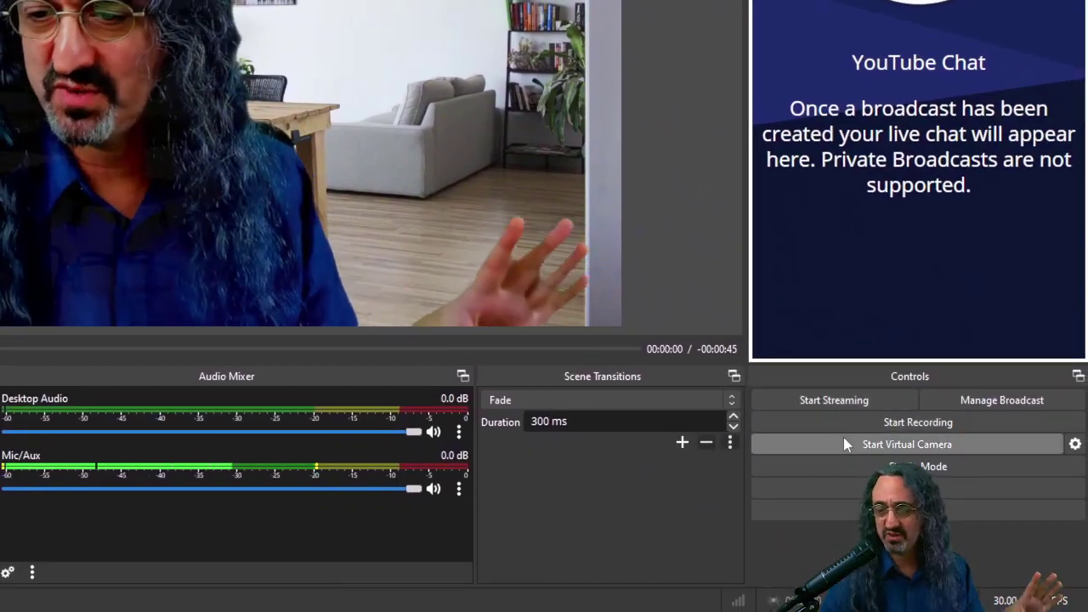
# Set the output mode to Advanced and the streaming video encoder to NVIDIA NVENC H.264
pyautogui.click(918, 488)
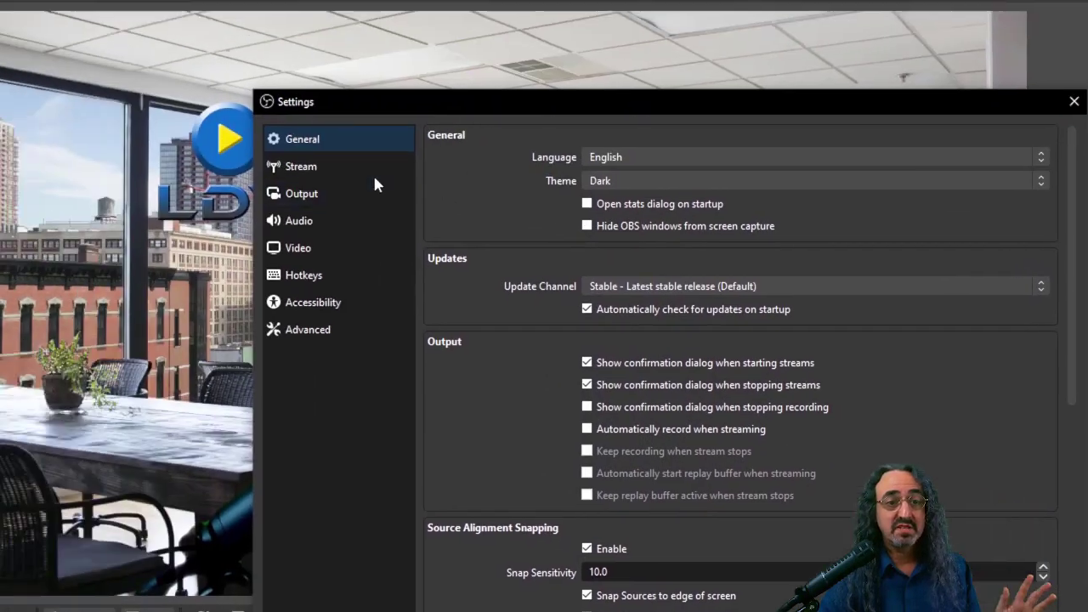
pyautogui.click(317, 169)
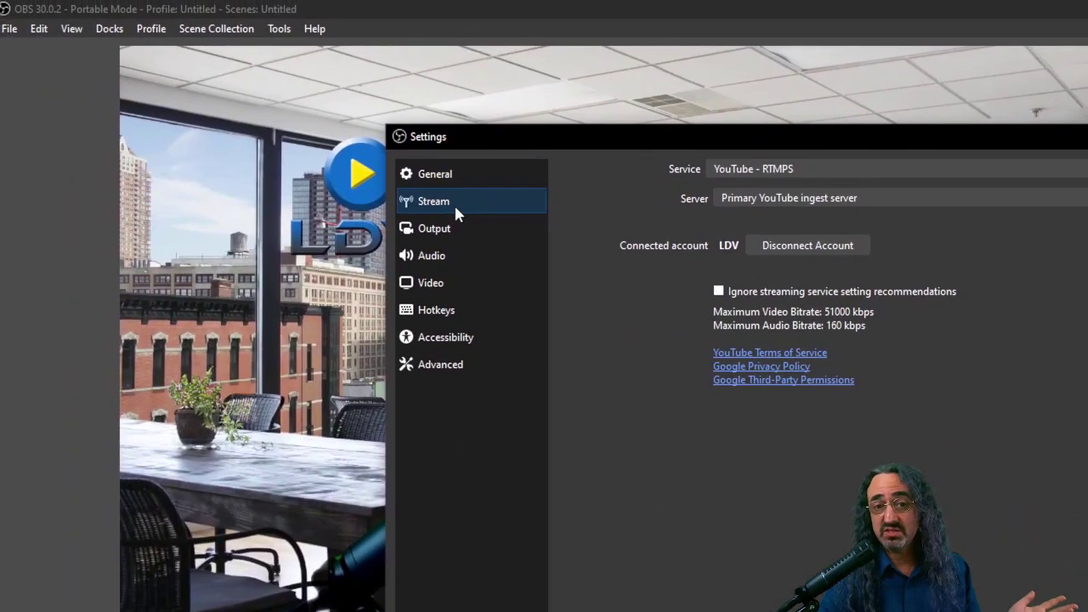
pyautogui.click(432, 224)
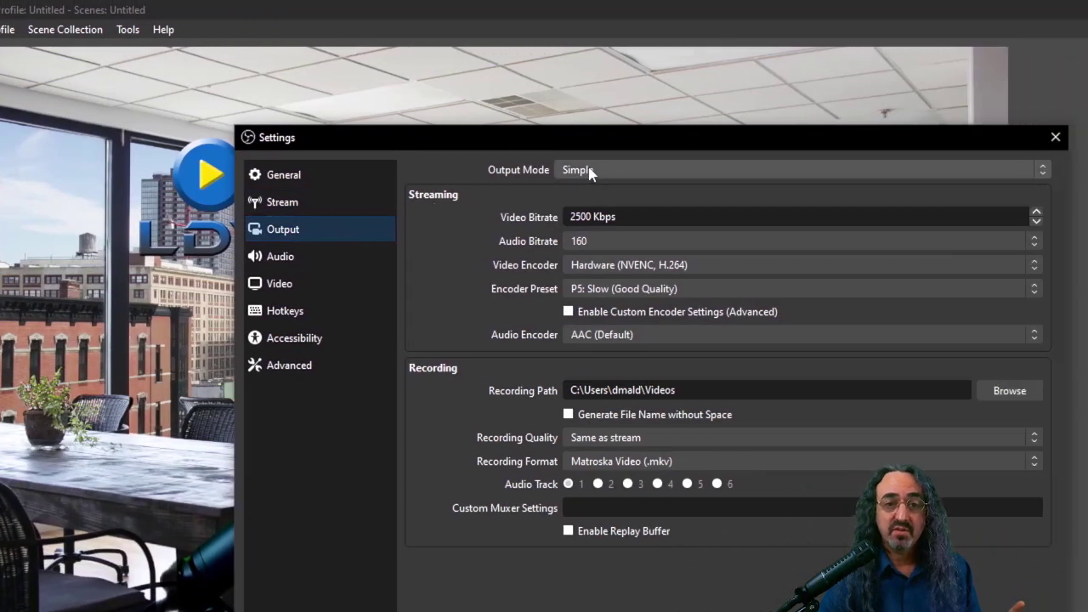
pyautogui.click(743, 170)
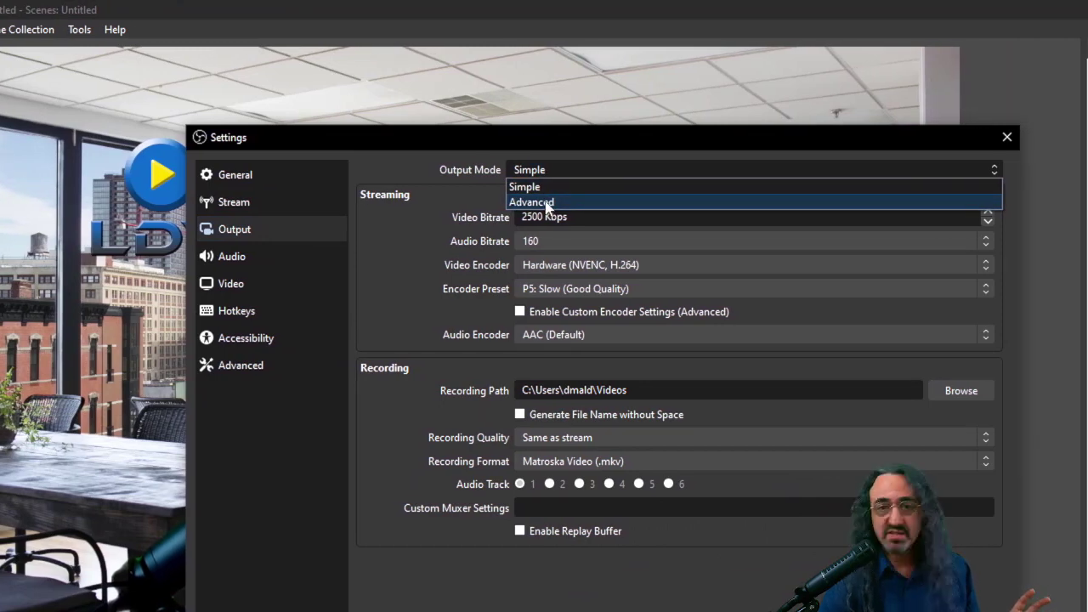
pyautogui.click(545, 203)
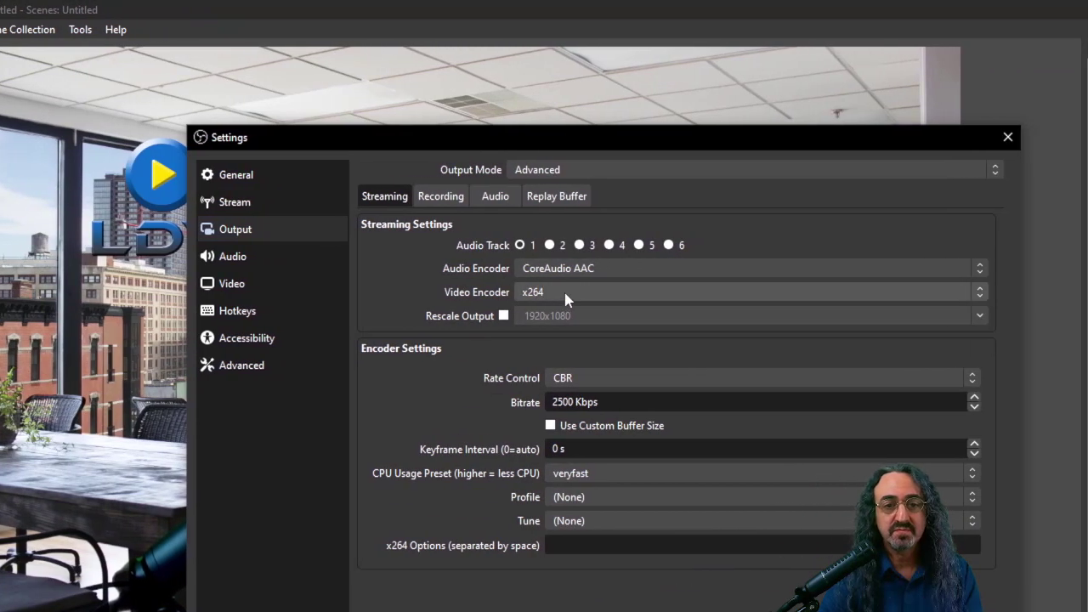
pyautogui.click(625, 291)
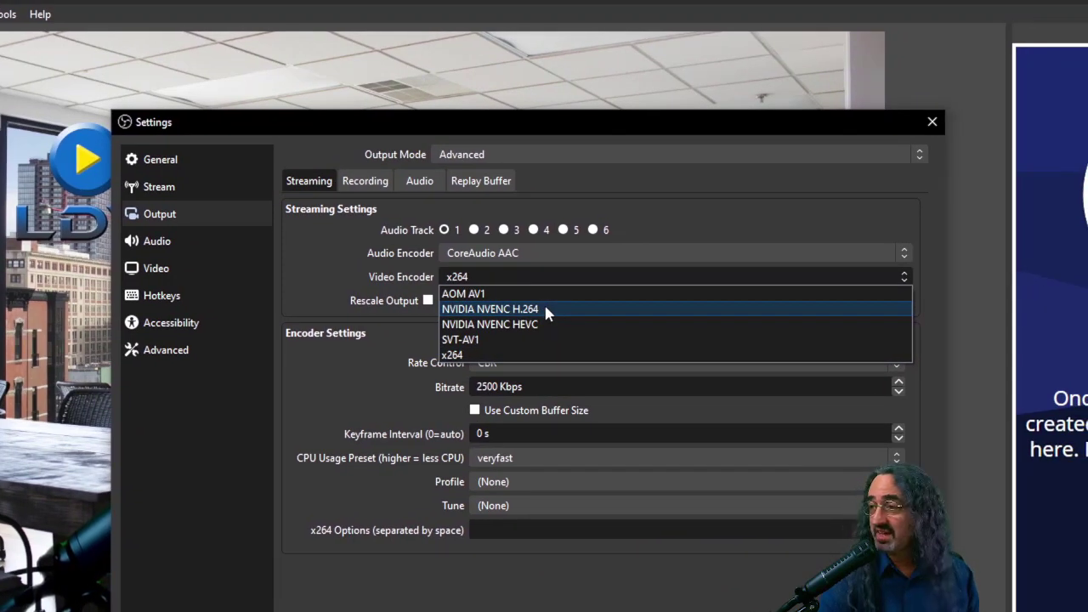
pyautogui.click(547, 311)
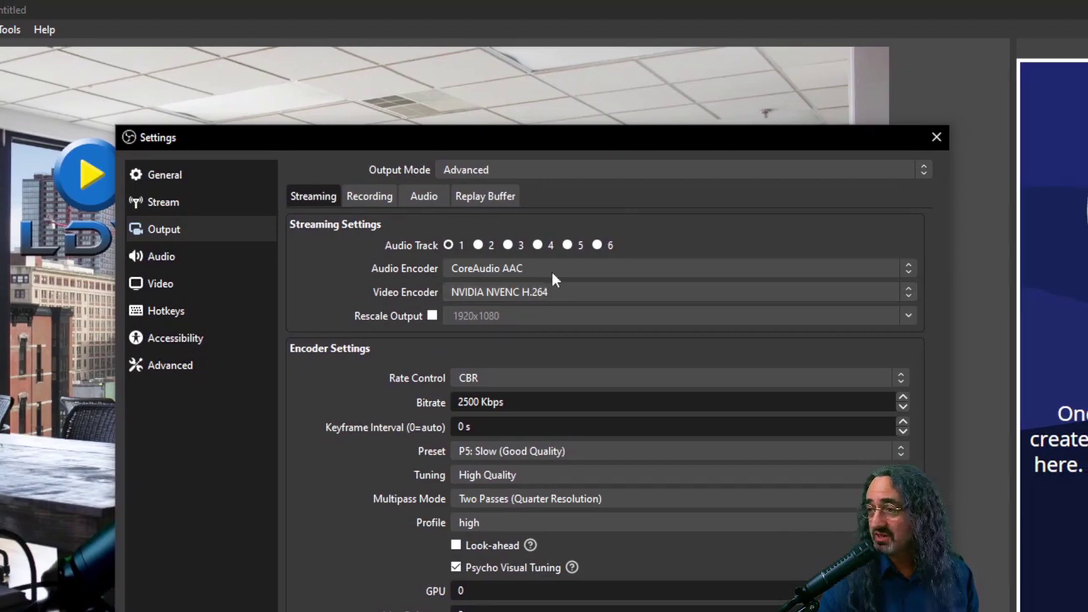
# Set the streaming audio encoder to FFmpeg AAC and the streaming bitrate to 6000 Kbps, keeping the NVIDIA NVENC H.264 video encoder
pyautogui.click(544, 268)
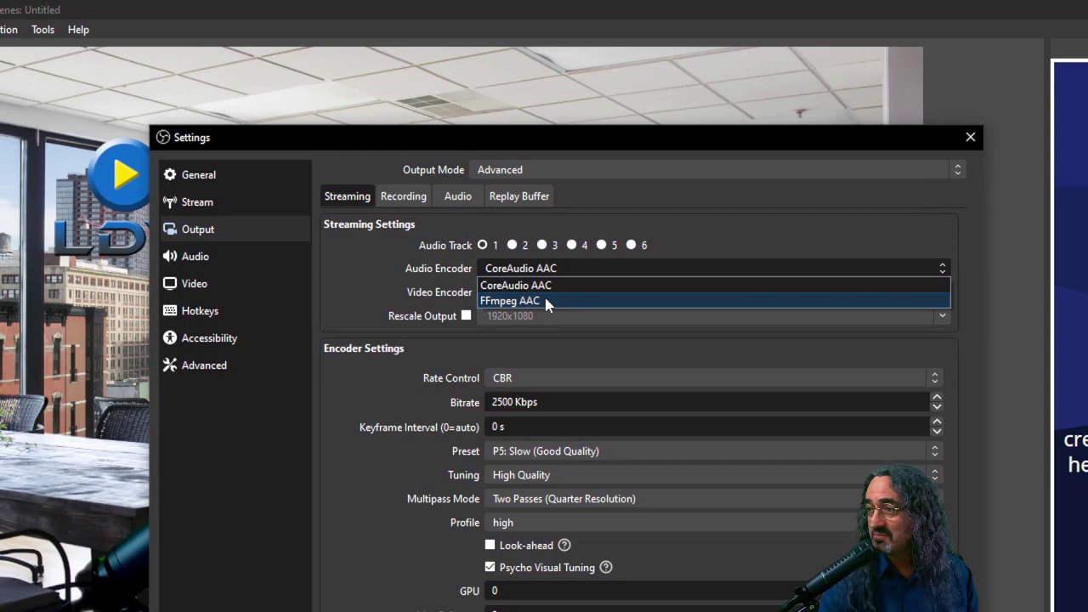
pyautogui.click(547, 304)
pyautogui.click(547, 294)
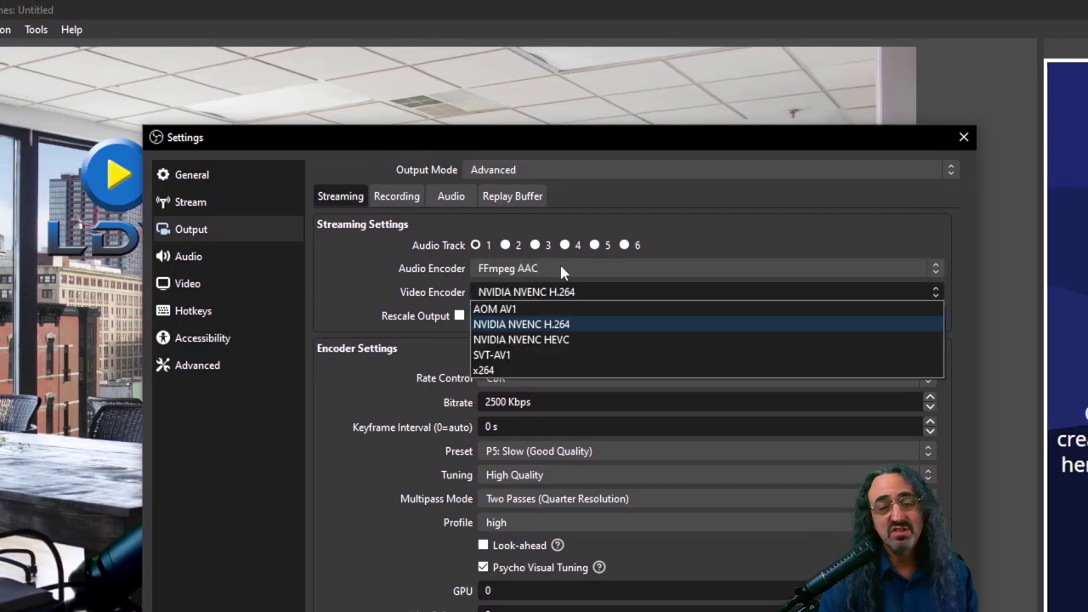
pyautogui.click(563, 255)
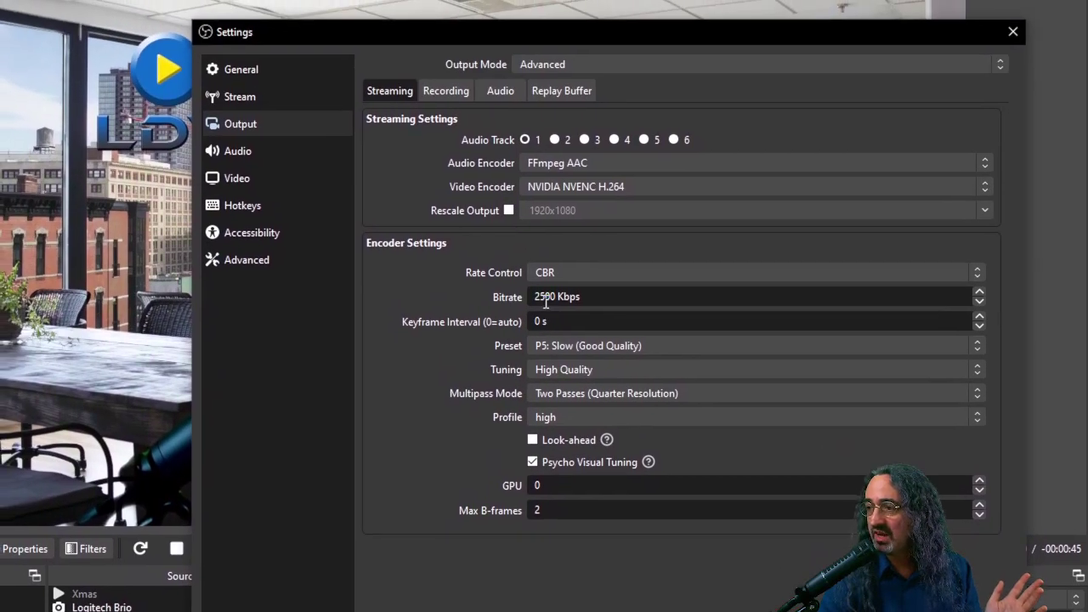
pyautogui.moveTo(532, 282); pyautogui.dragTo(537, 282)
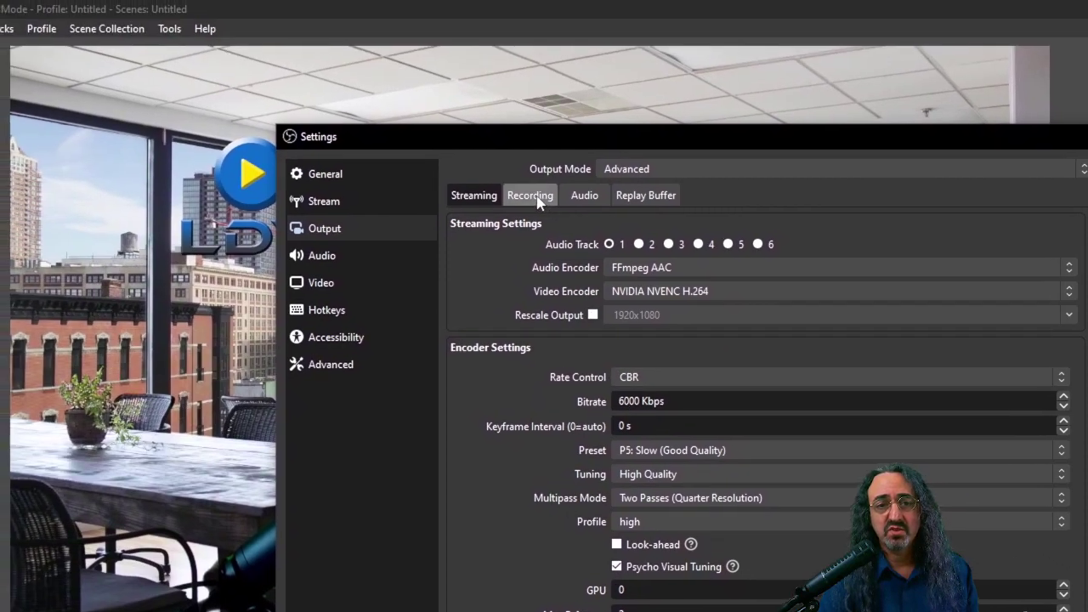
# Set the recording format to MPEG-4 (.mp4) in the recording output settings
pyautogui.click(484, 167)
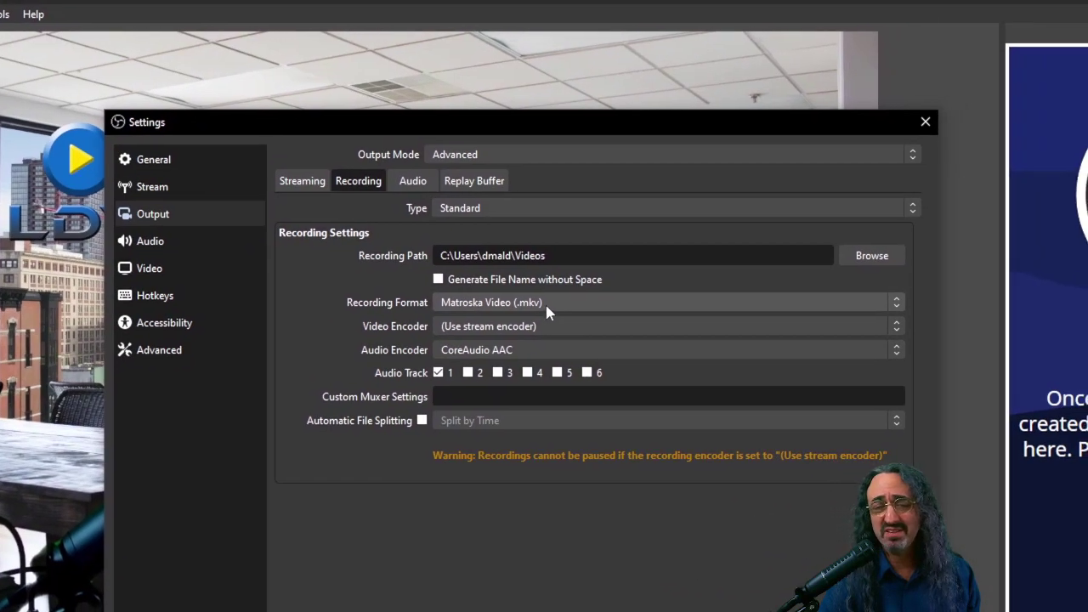
pyautogui.click(545, 304)
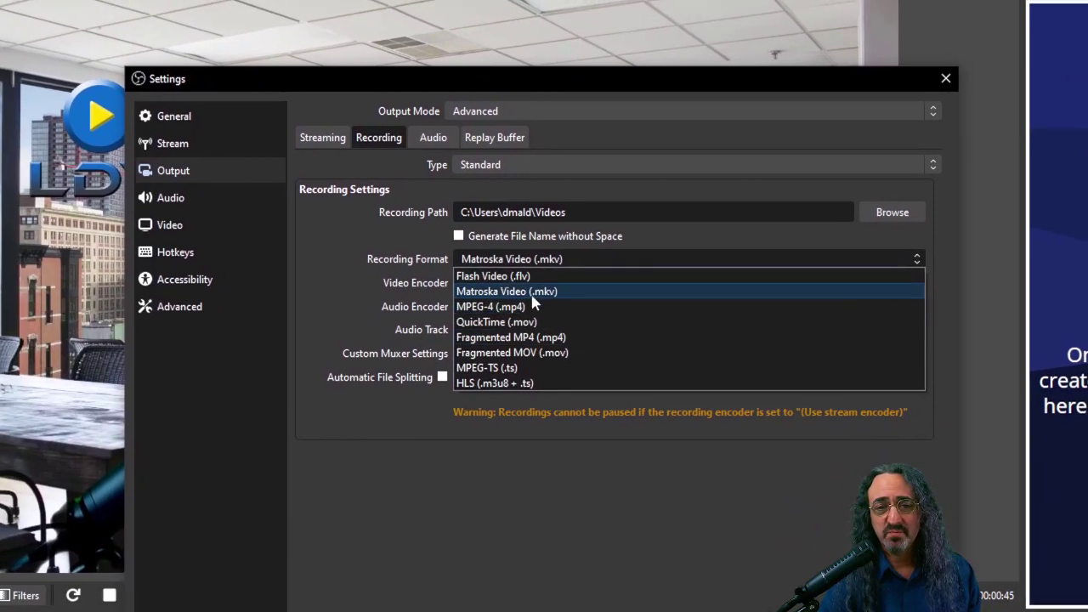
pyautogui.click(519, 286)
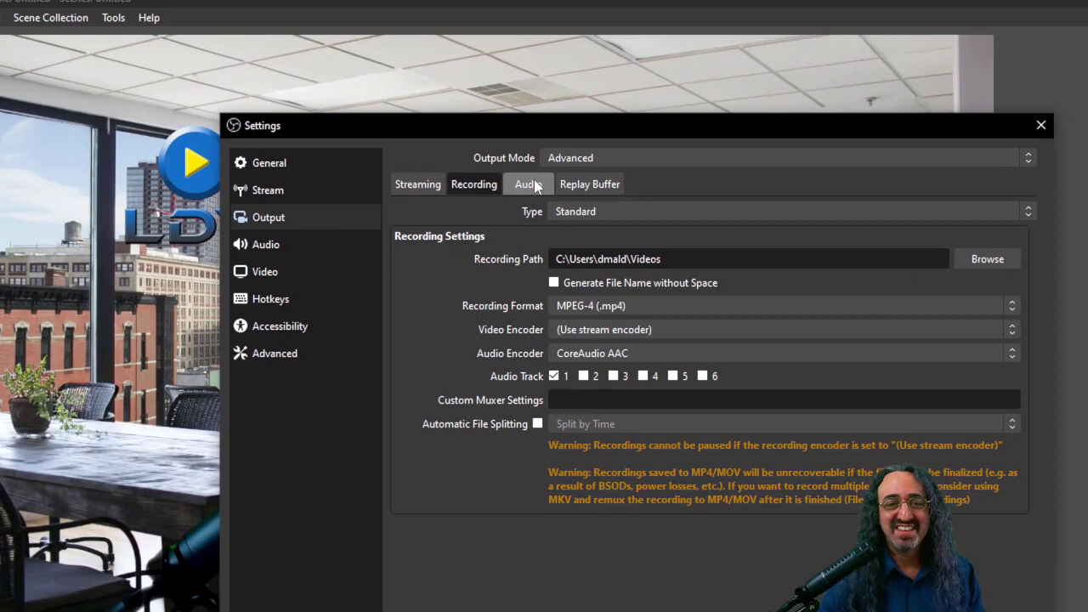
# Examine the output audio track and replay buffer options, plus the available devices for Desktop Audio and Mic/Auxiliary Audio
pyautogui.click(418, 5)
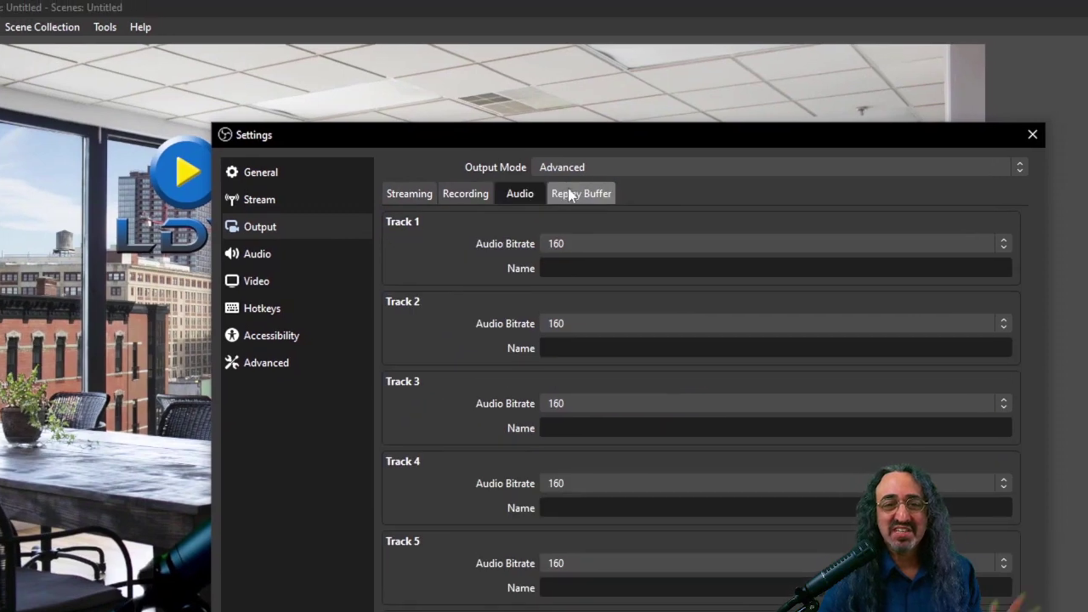
pyautogui.click(571, 195)
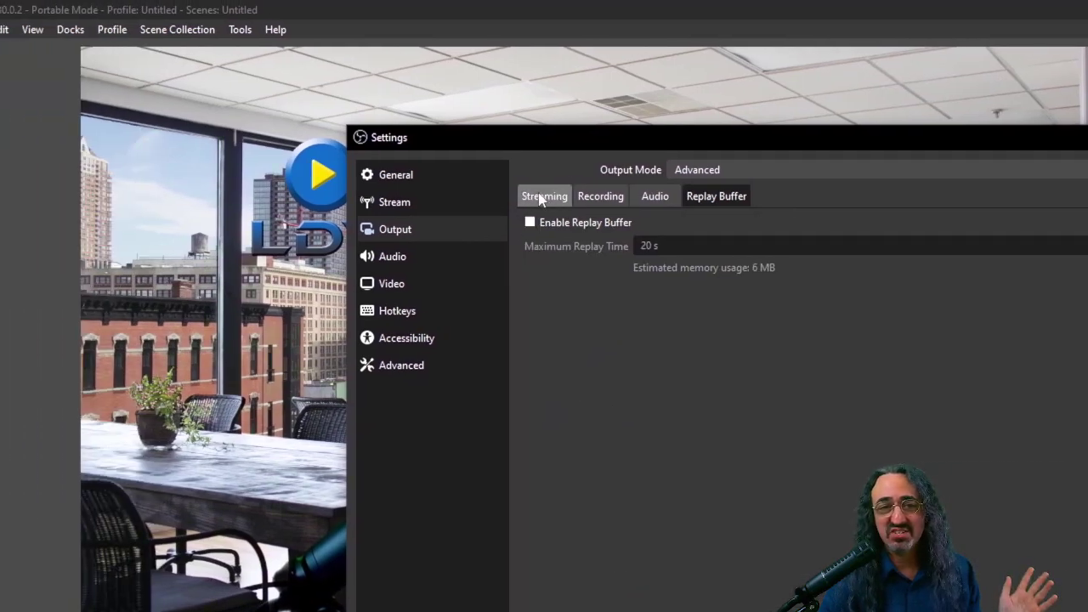
pyautogui.click(430, 259)
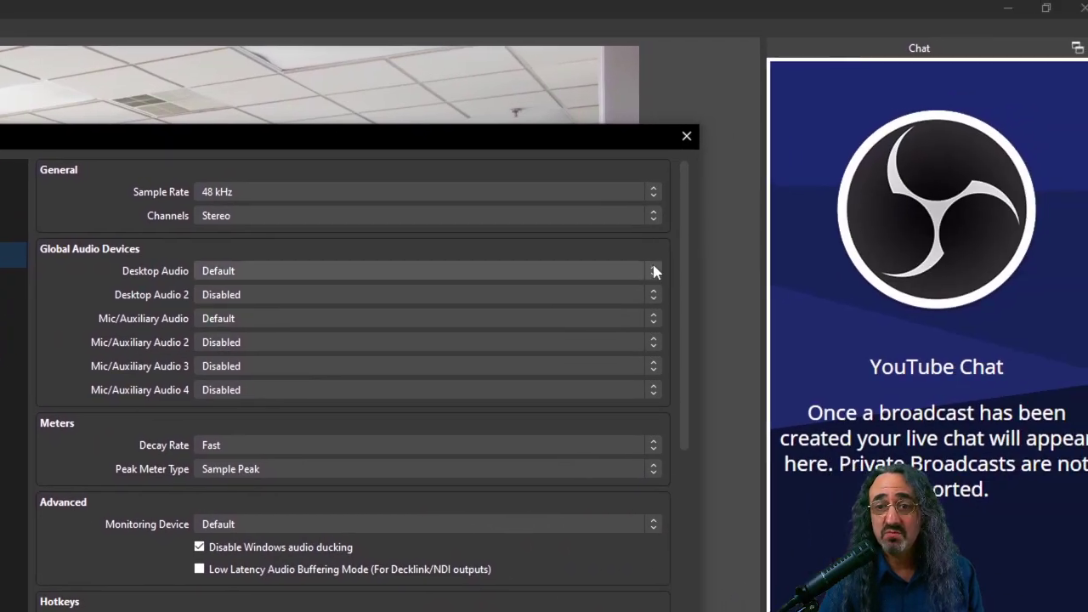
pyautogui.click(653, 270)
pyautogui.scroll(-2, 551, 314)
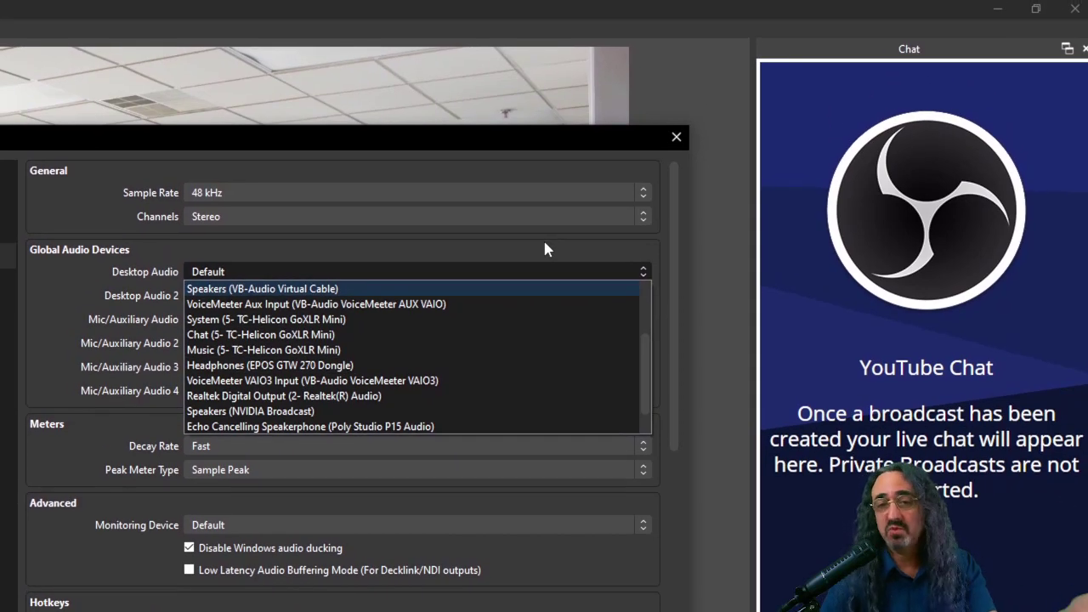
pyautogui.click(545, 248)
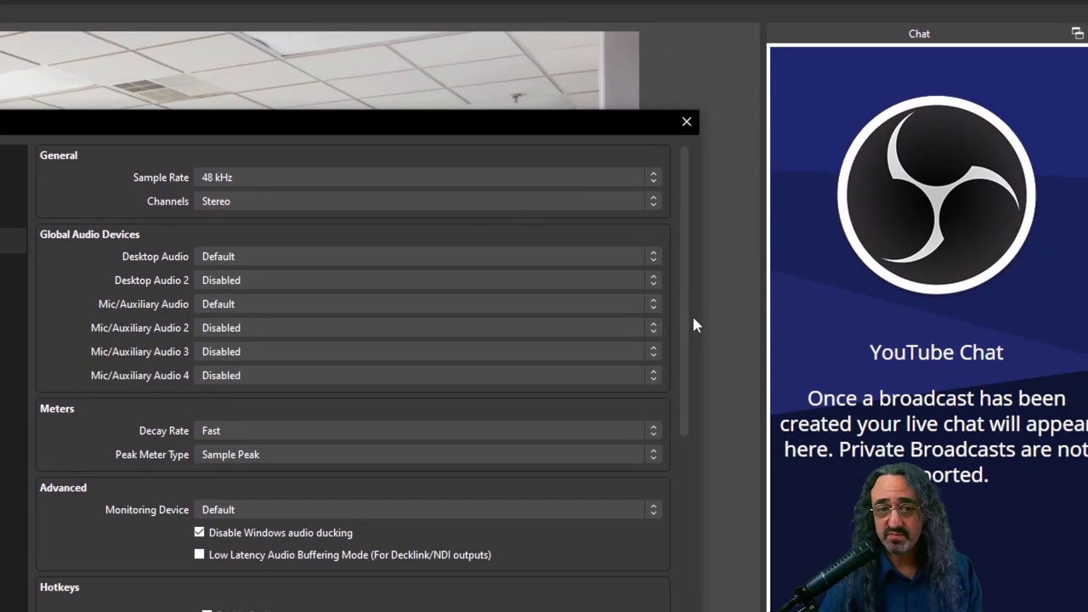
pyautogui.click(642, 305)
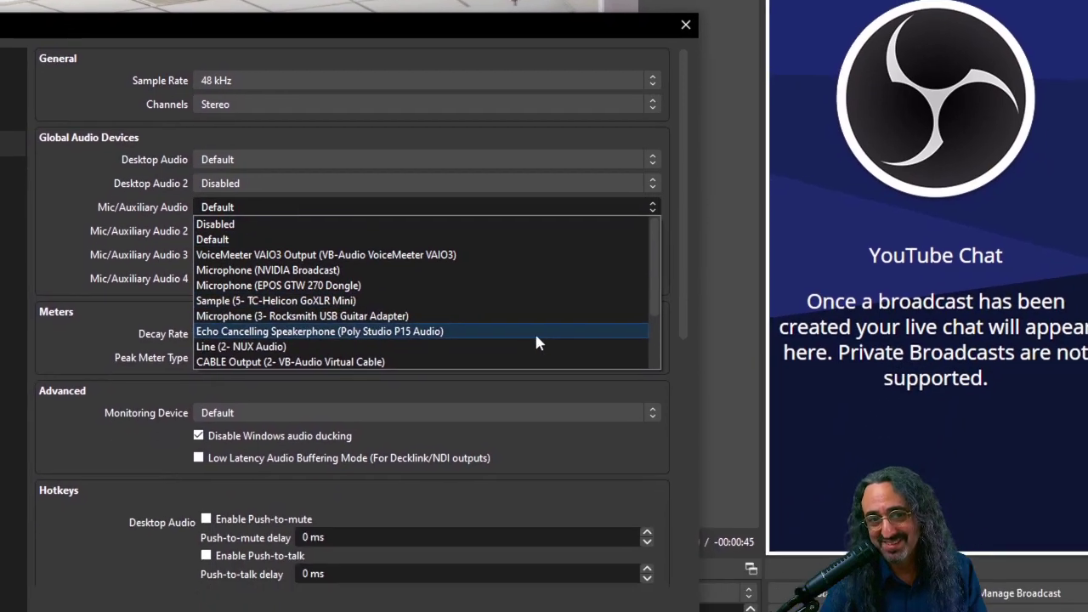
pyautogui.scroll(-1, 536, 343)
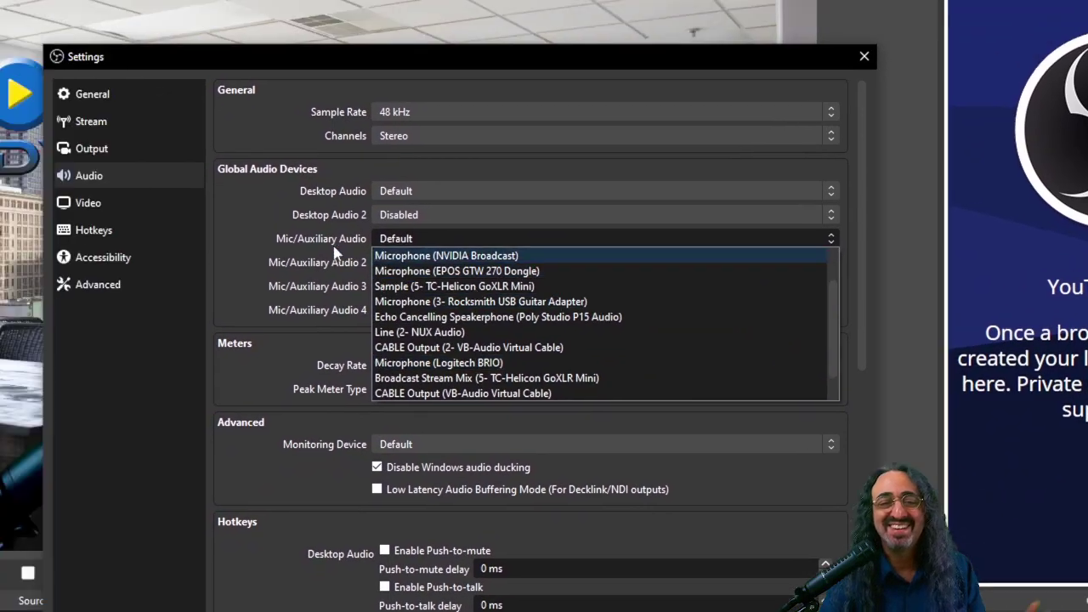
pyautogui.click(78, 202)
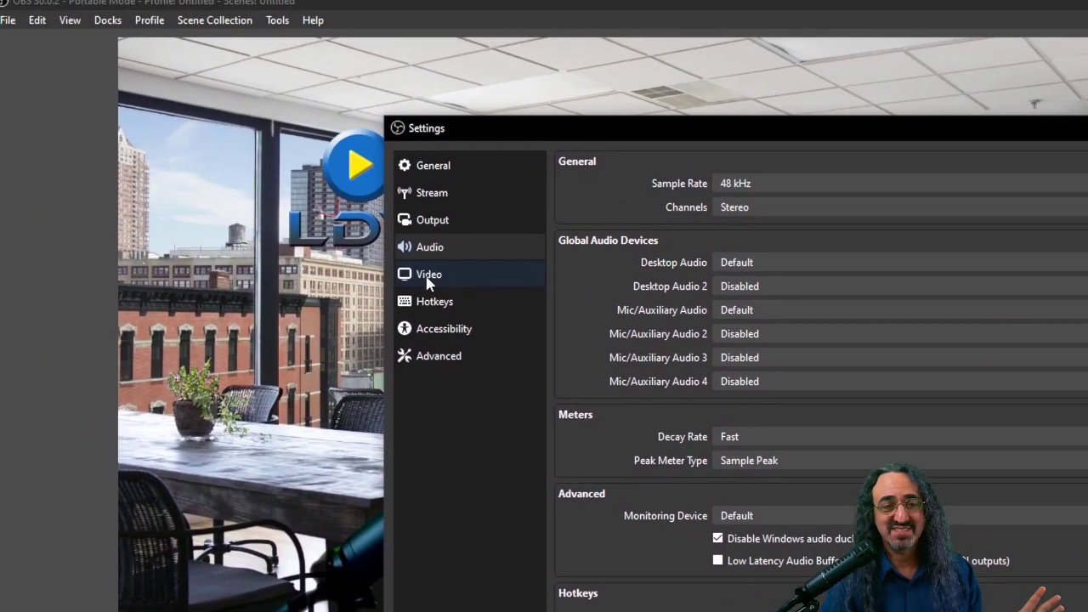
# Examine the video resolution and downscale filter options, and the hotkey fields for switching scenes and showing or hiding sources
pyautogui.click(401, 242)
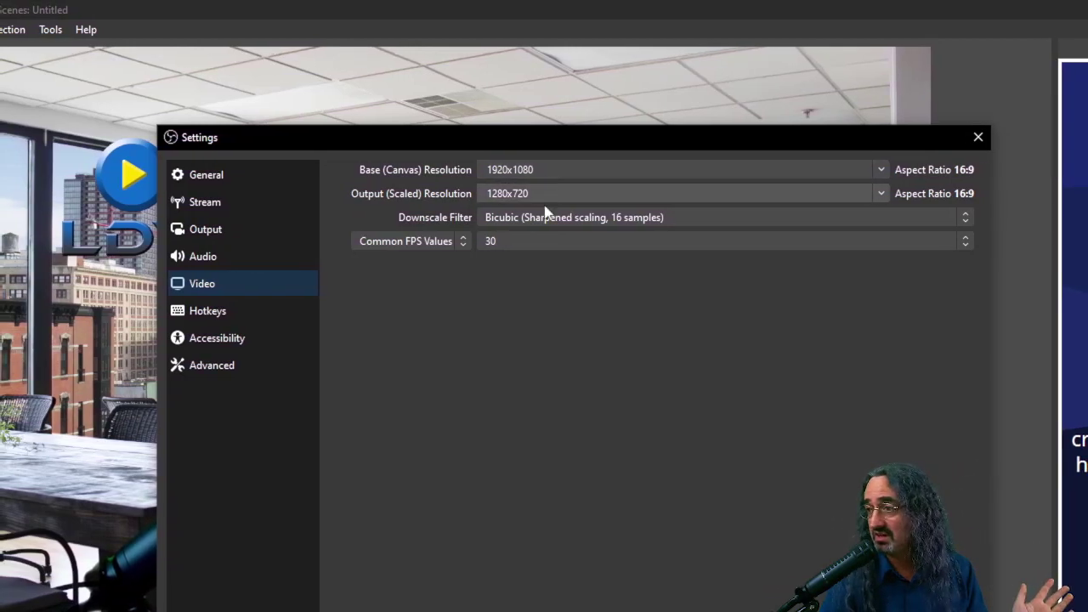
pyautogui.click(548, 221)
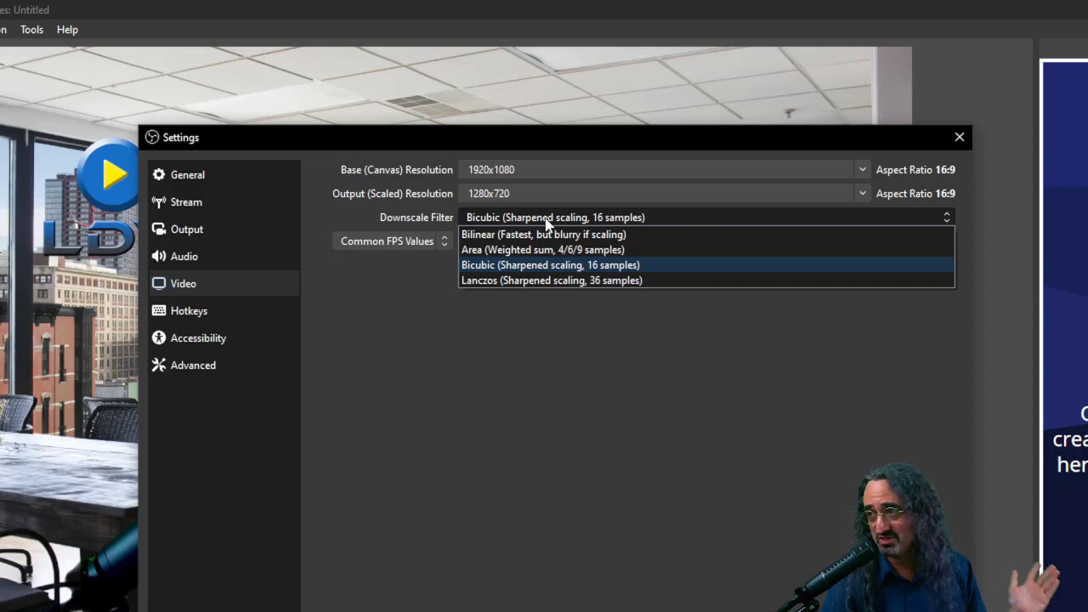
pyautogui.click(547, 223)
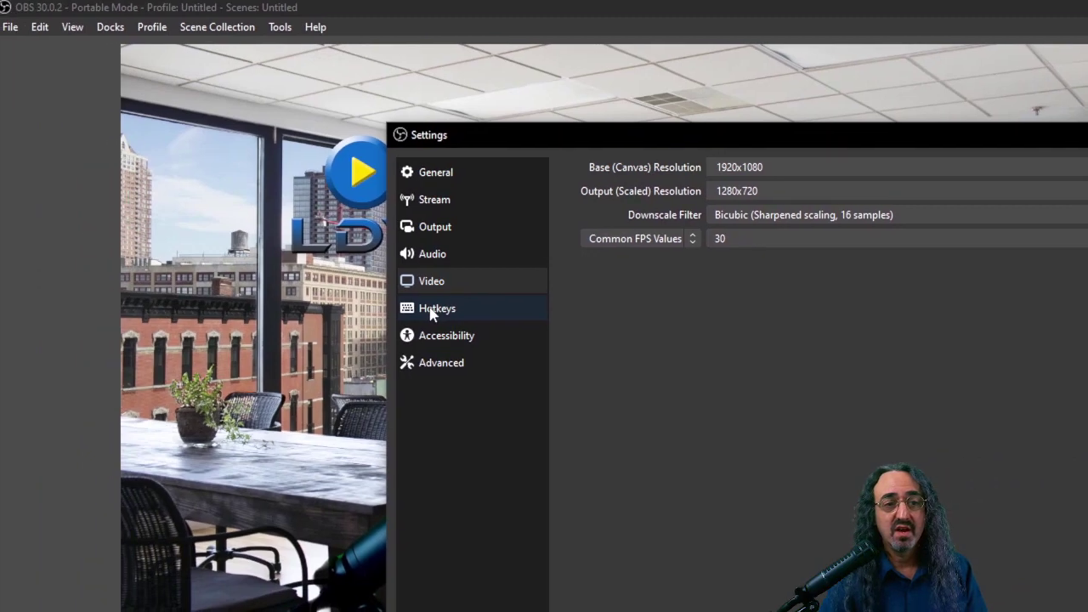
pyautogui.click(431, 311)
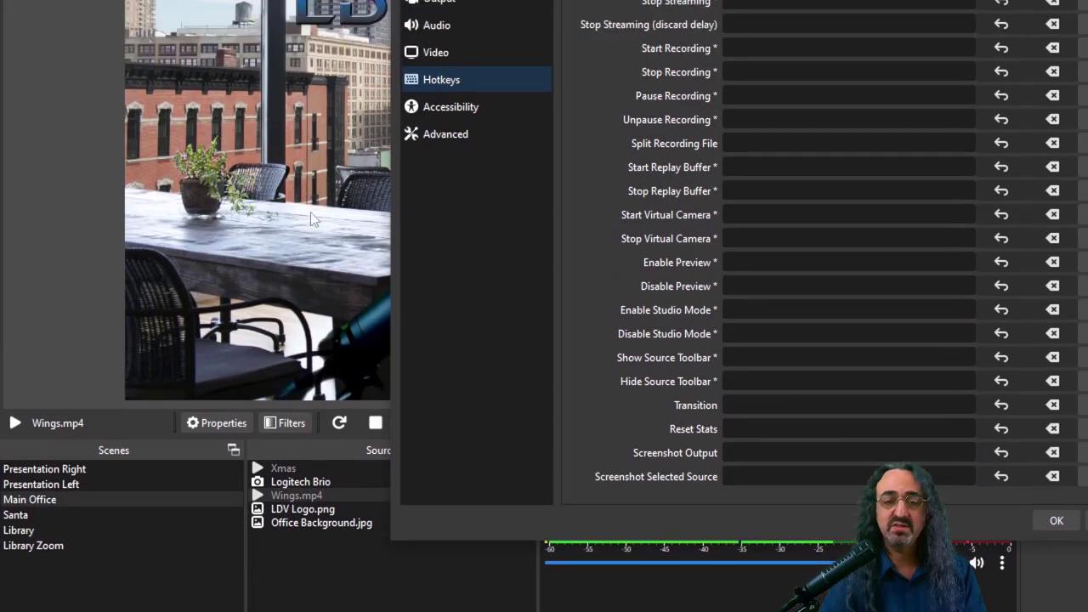
pyautogui.scroll(-10, 474, 381)
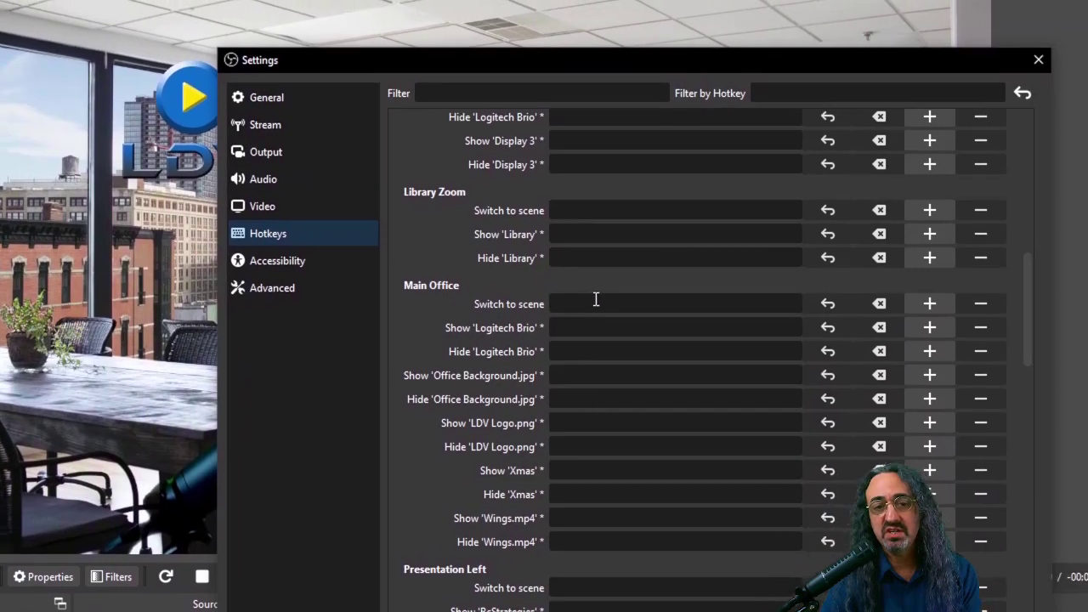
pyautogui.click(617, 223)
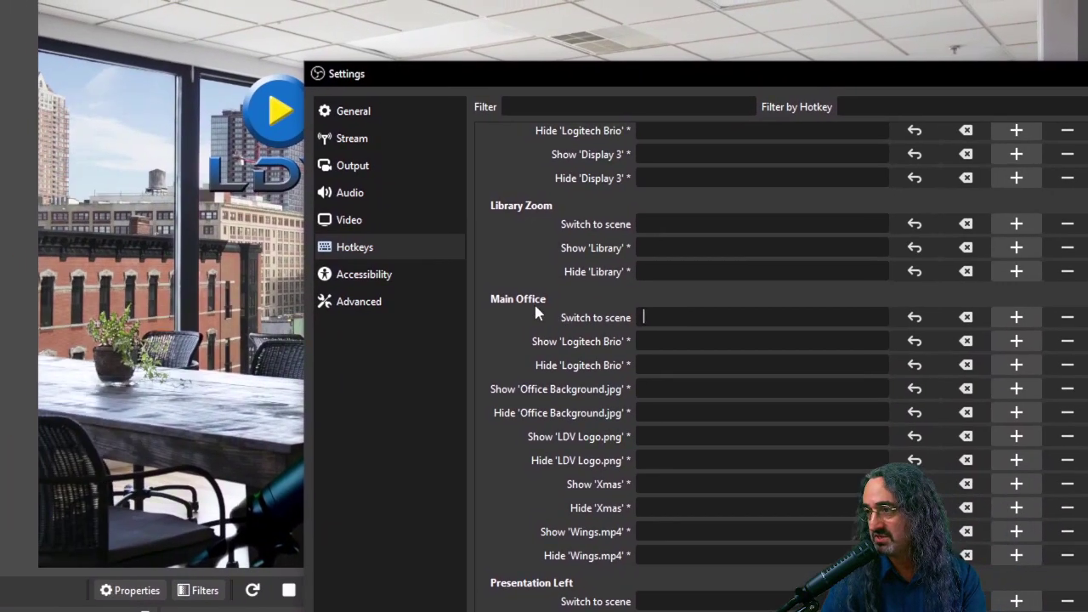
pyautogui.scroll(-3, 494, 311)
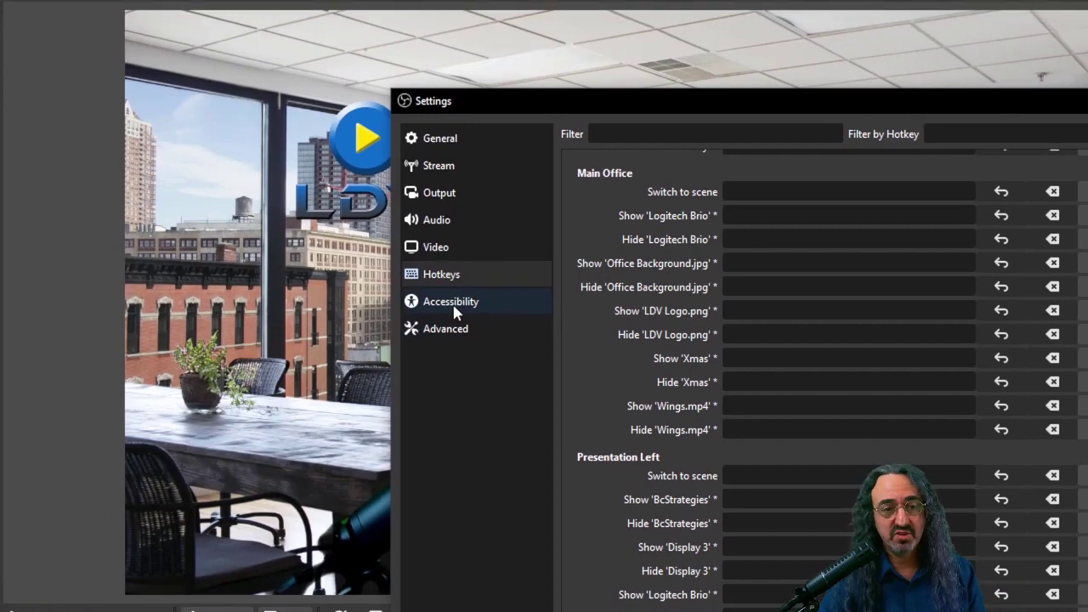
# Review the accessibility colors and the advanced settings, and close the settings window while saving all changes
pyautogui.click(453, 293)
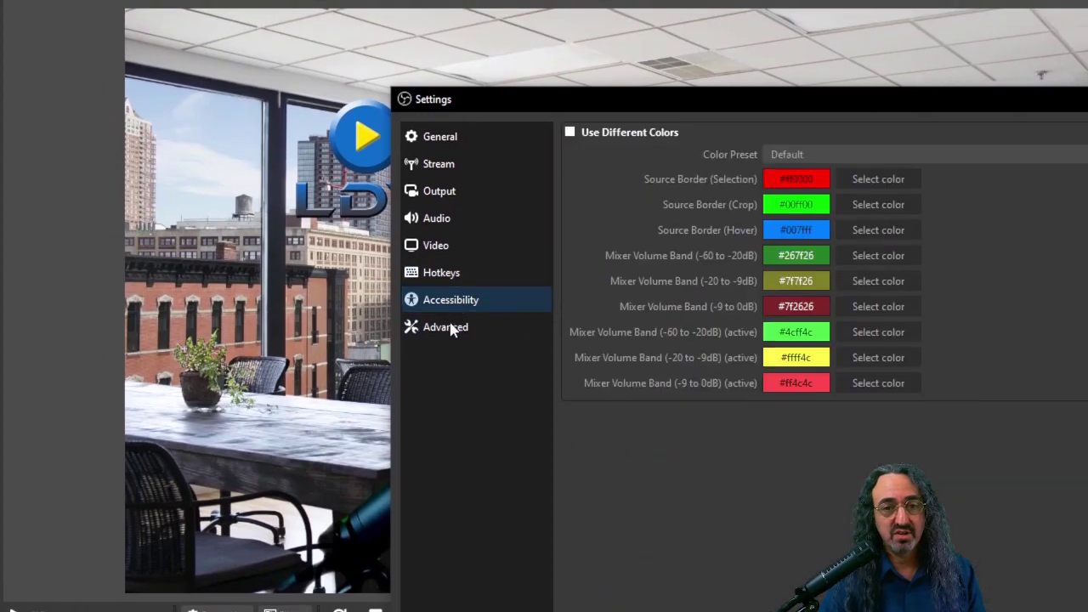
pyautogui.click(448, 311)
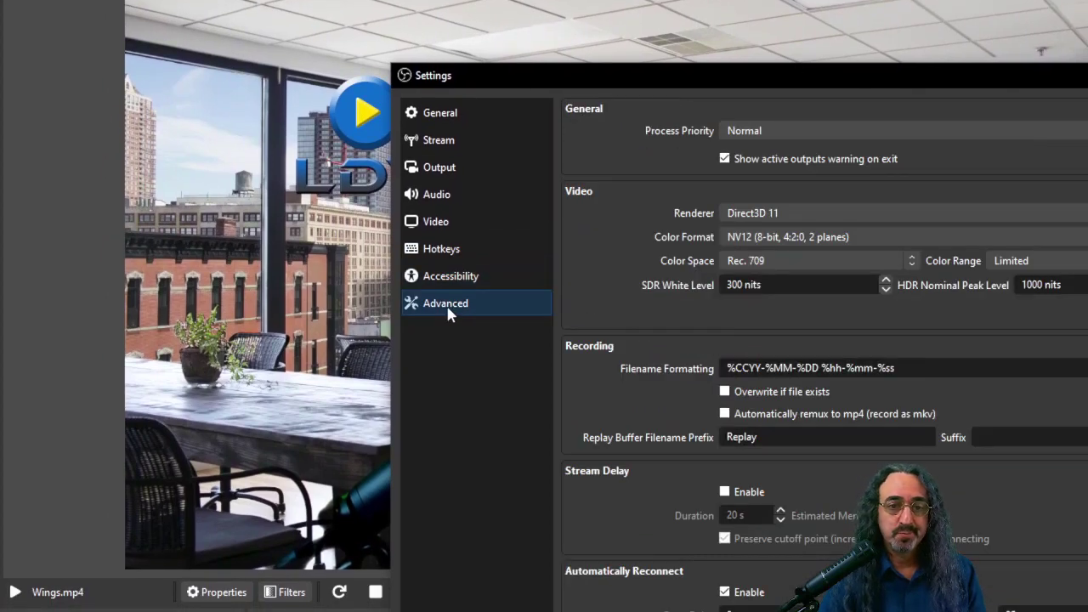
pyautogui.scroll(-3, 564, 374)
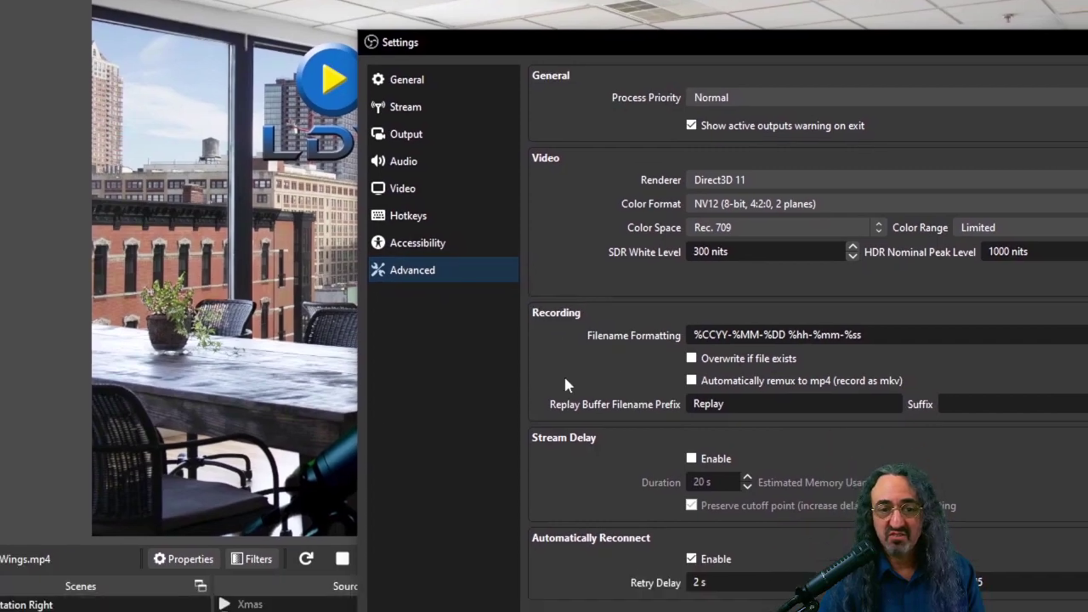
pyautogui.scroll(-5, 551, 355)
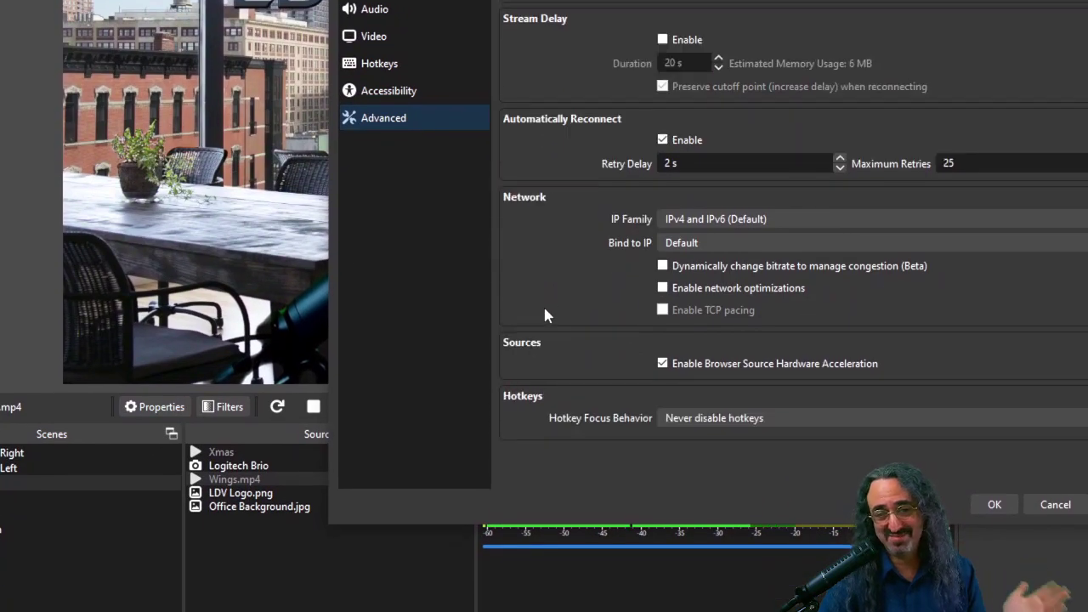
pyautogui.scroll(5, 541, 315)
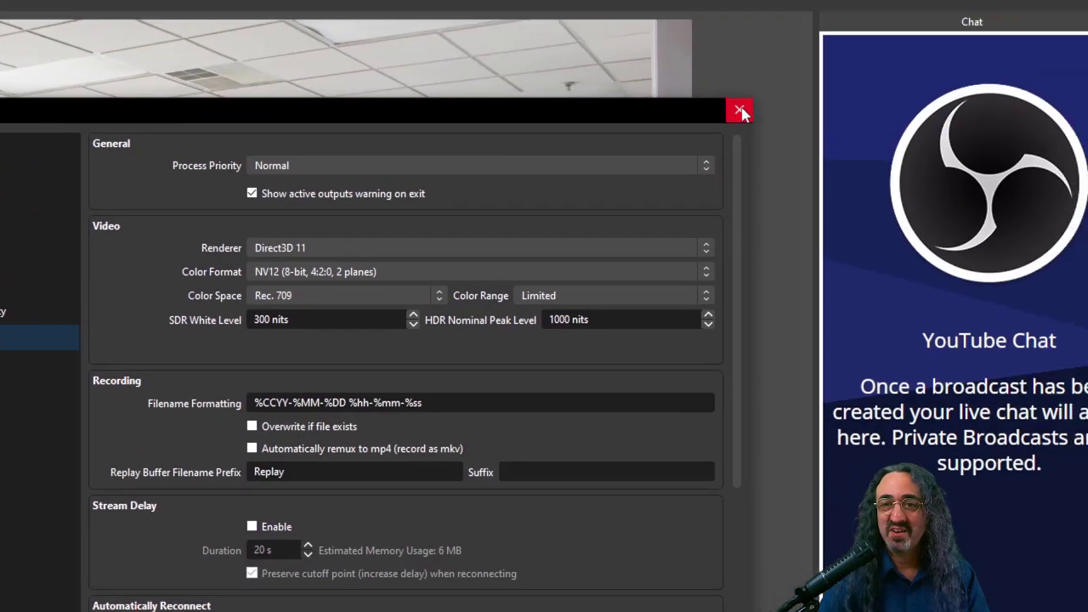
pyautogui.click(685, 134)
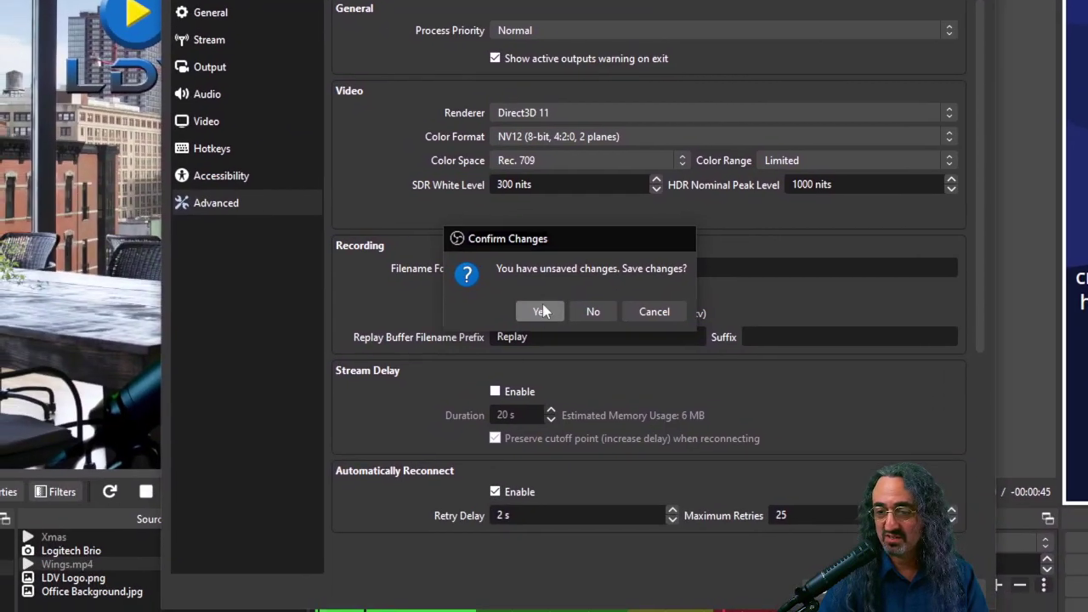
pyautogui.click(543, 312)
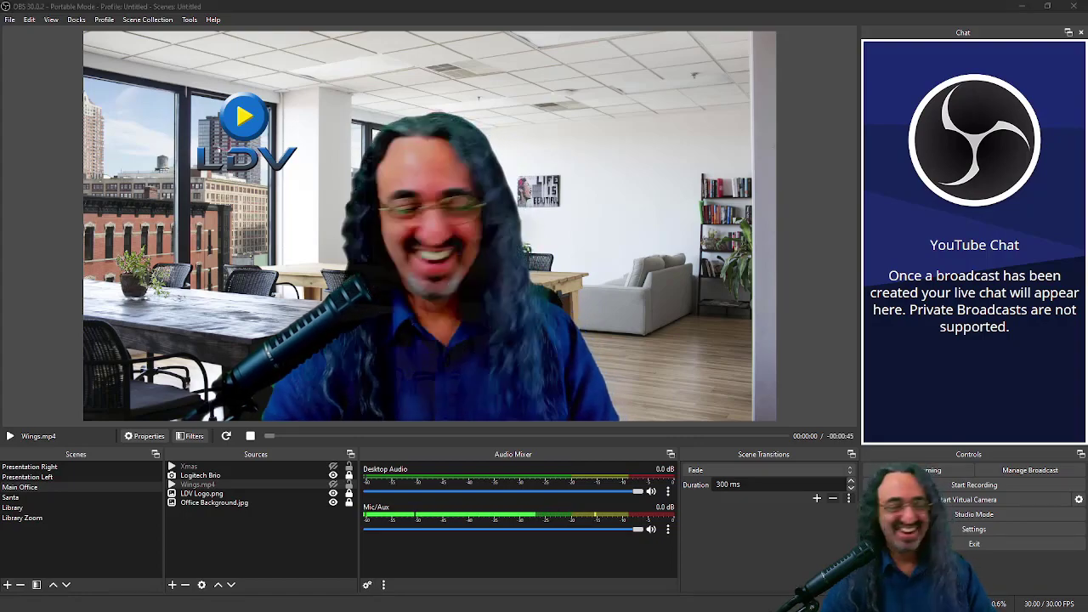
pyautogui.press('super+d')
pyautogui.press('super+d')
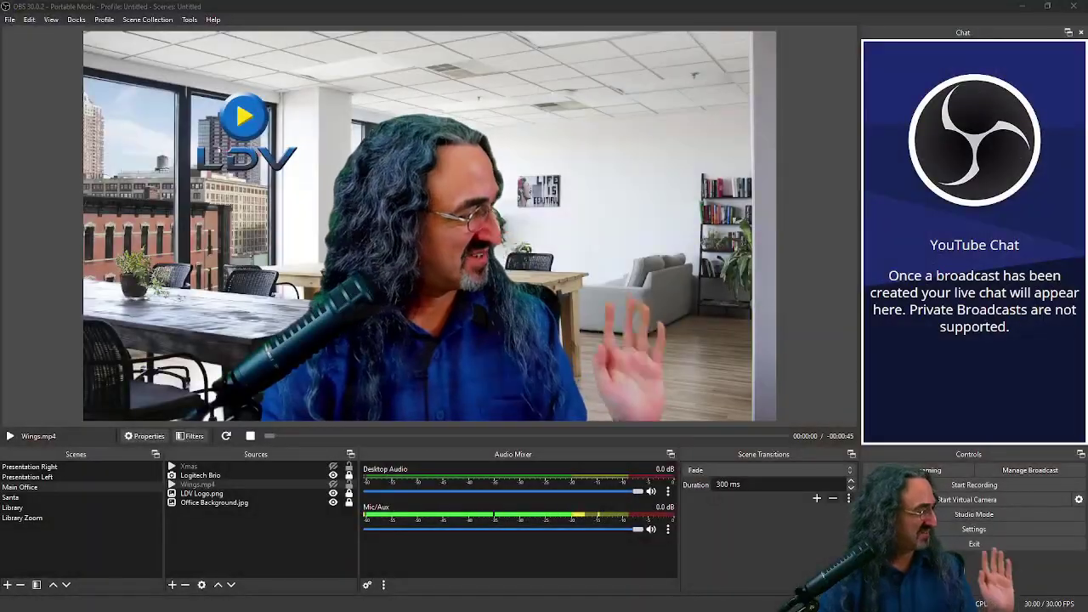